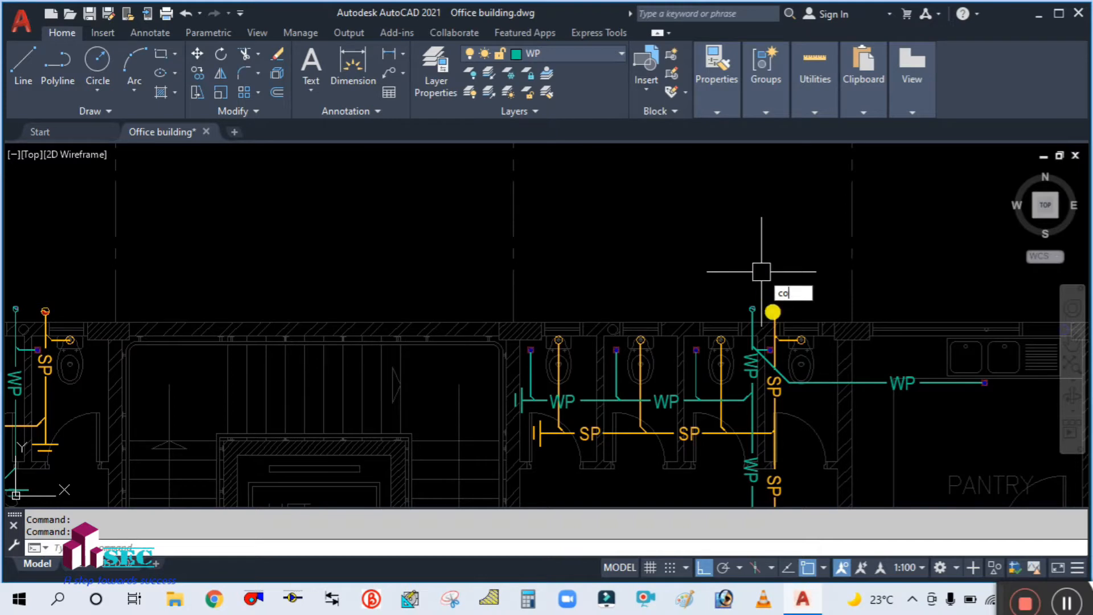
Step: Copy both WP riser symbols from the first-floor toilets to the ground-floor plan, using the lift car's upper-right corner as reference on both plans
key(Return)
scroll(772, 312, up, 4)
click(676, 258)
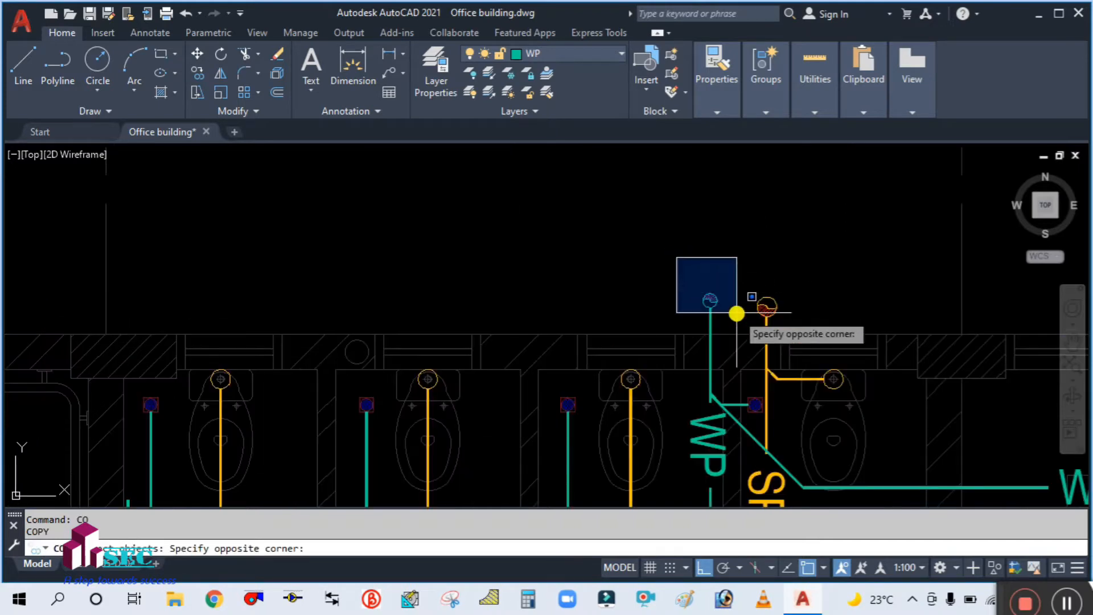
click(738, 303)
scroll(695, 252, down, 4)
scroll(322, 239, up, 6)
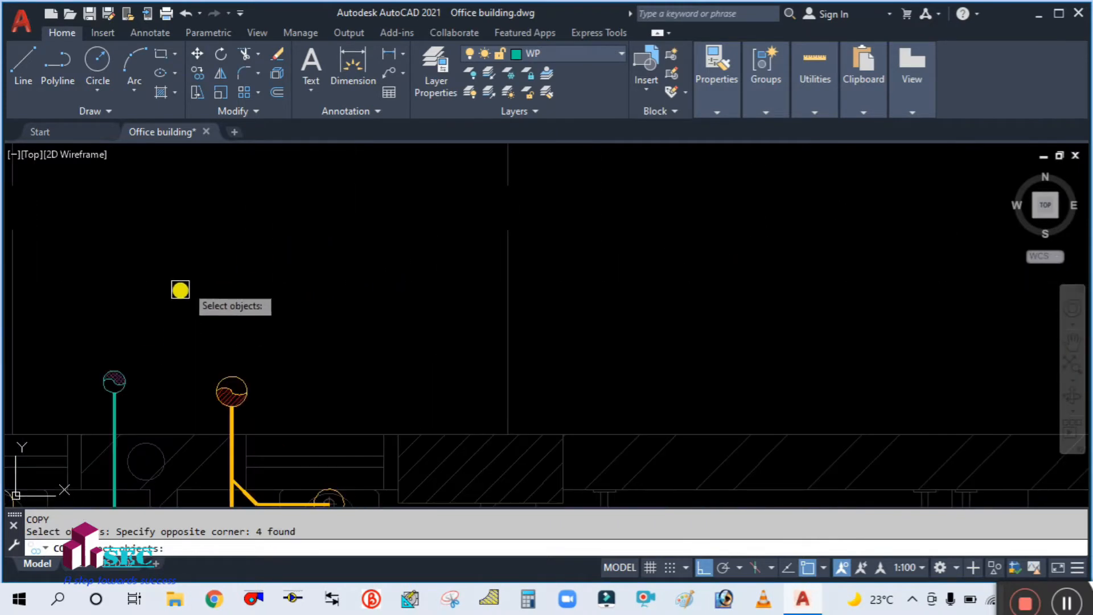
click(62, 346)
click(268, 458)
scroll(494, 201, down, 5)
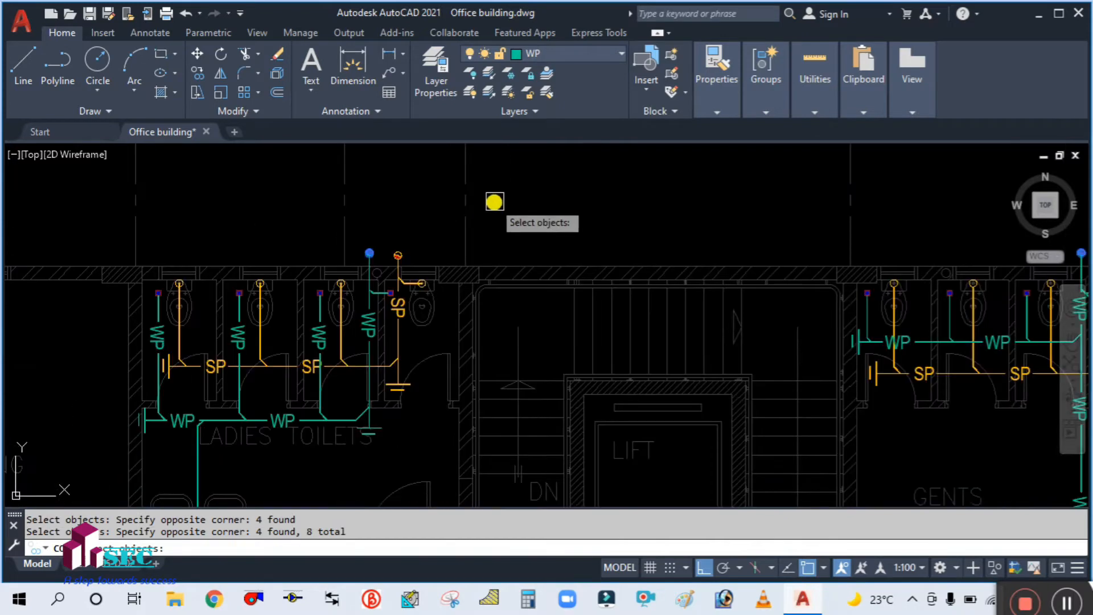
scroll(515, 231, down, 2)
scroll(920, 284, up, 4)
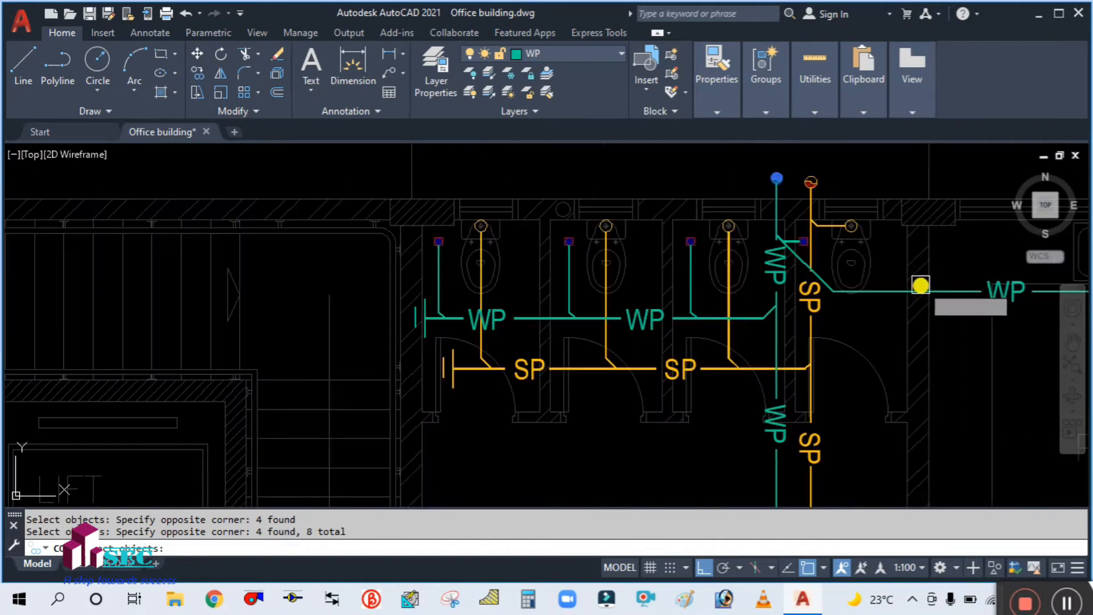
scroll(898, 263, down, 4)
scroll(668, 325, up, 4)
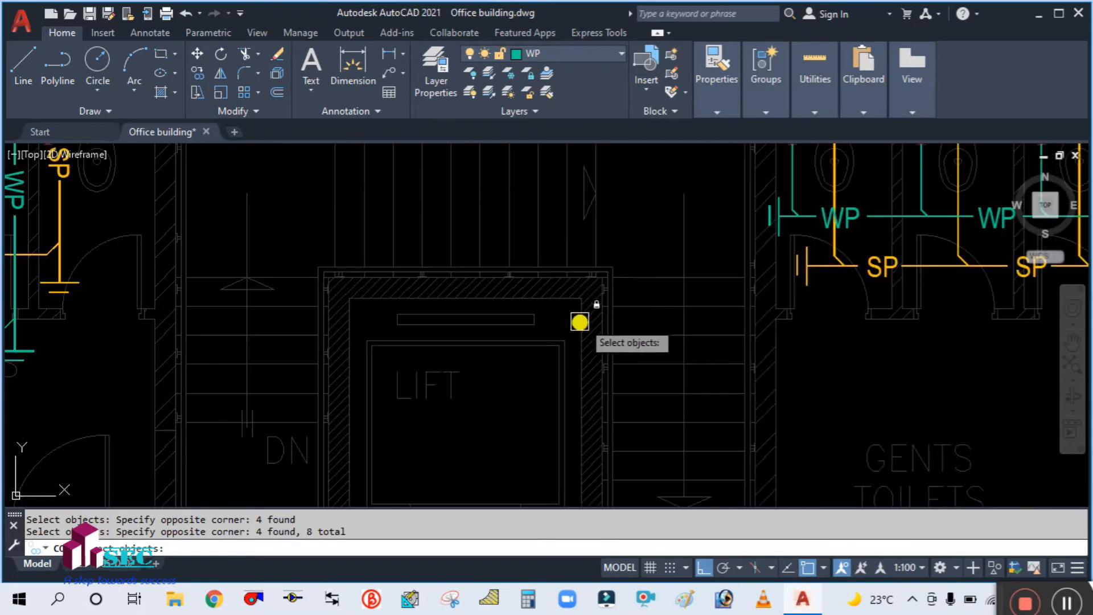
scroll(538, 359, down, 10)
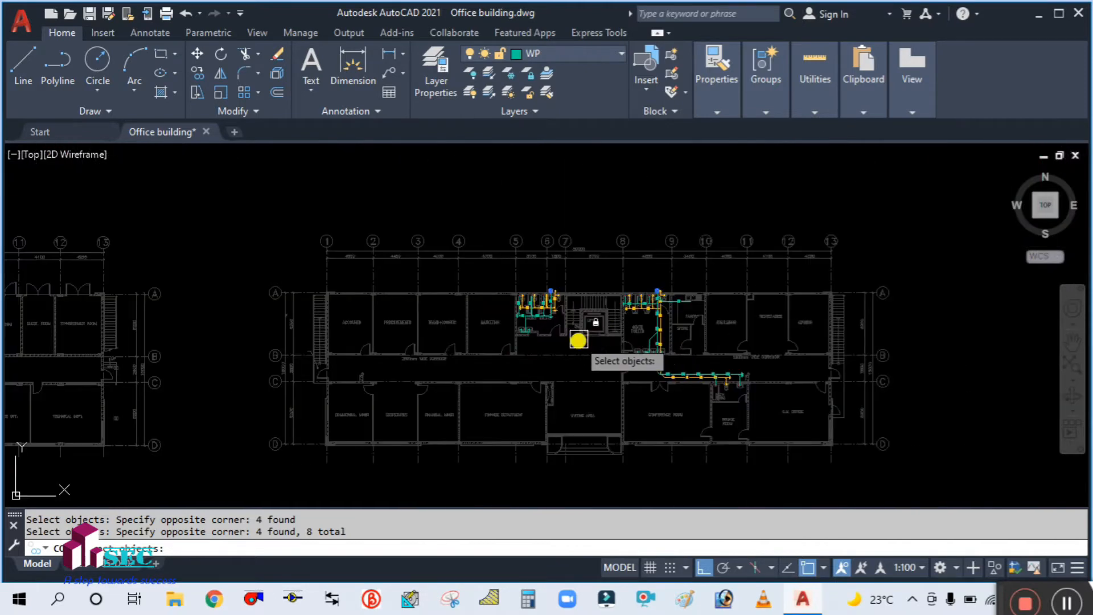
scroll(578, 339, down, 2)
scroll(579, 344, up, 8)
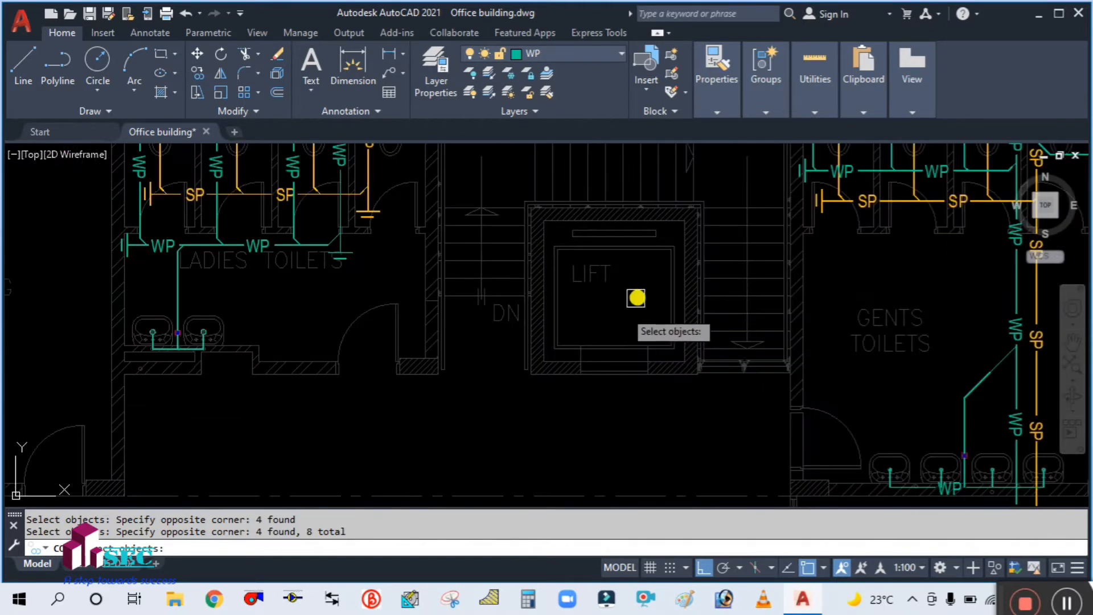
key(Return)
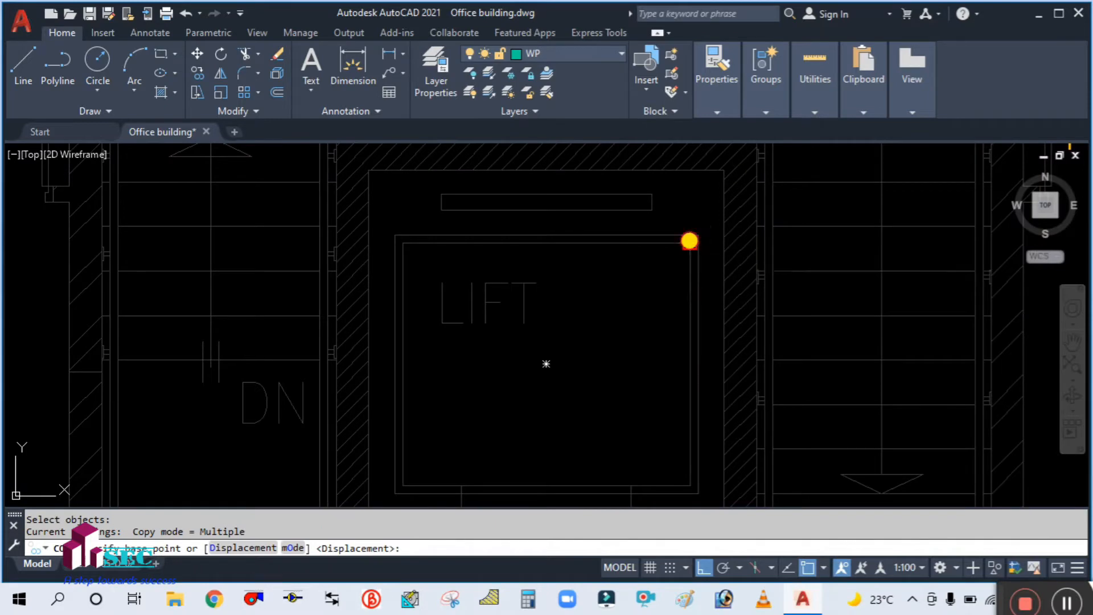
click(688, 239)
scroll(677, 245, down, 5)
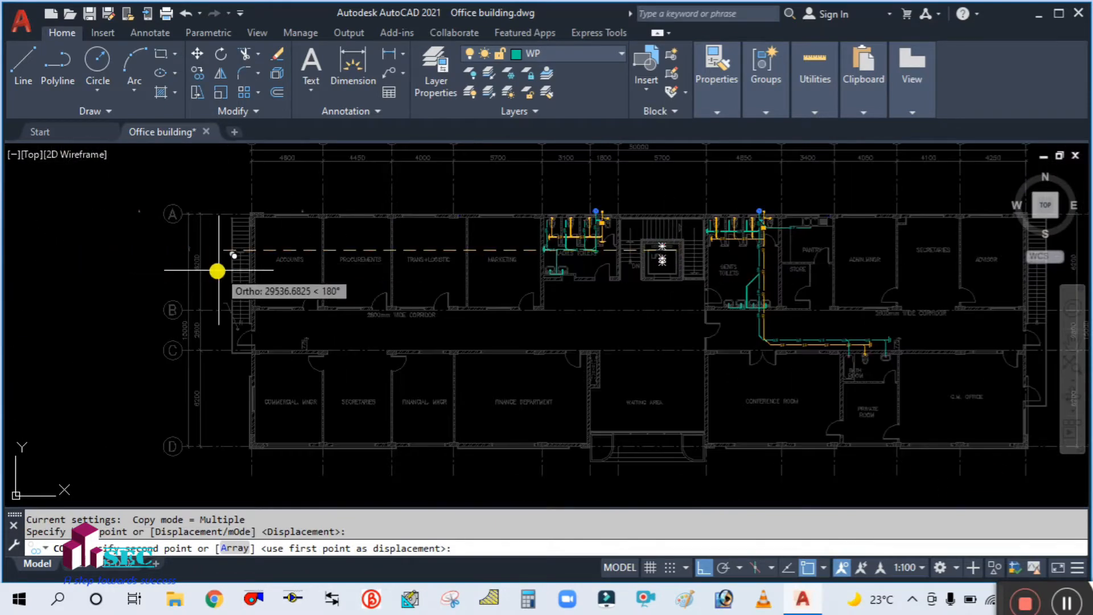
middle_drag(169, 269, 818, 275)
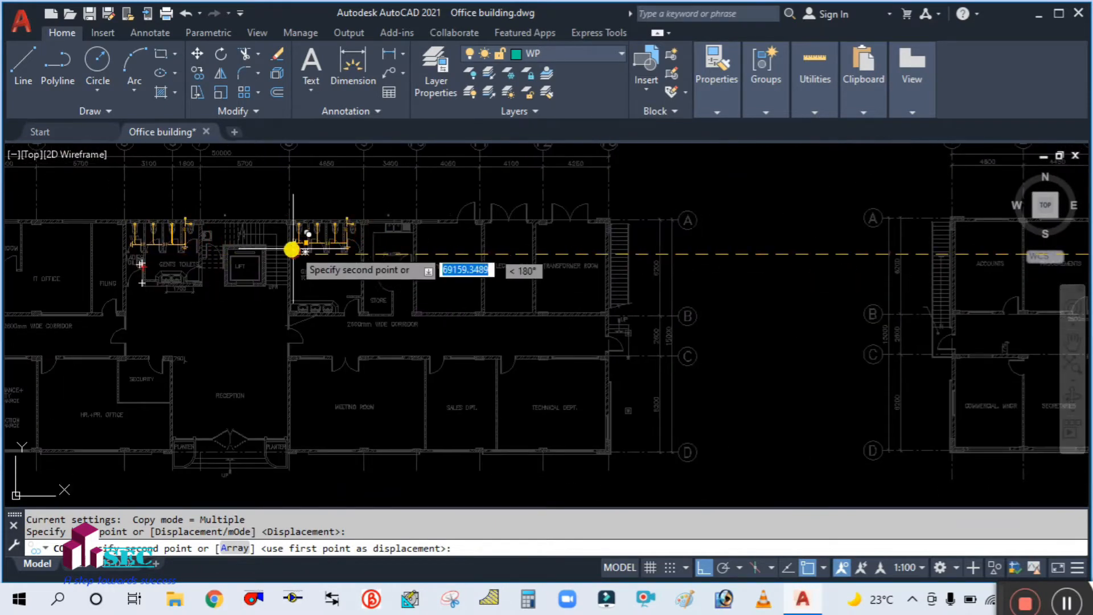
scroll(183, 317, up, 7)
middle_drag(122, 297, 343, 330)
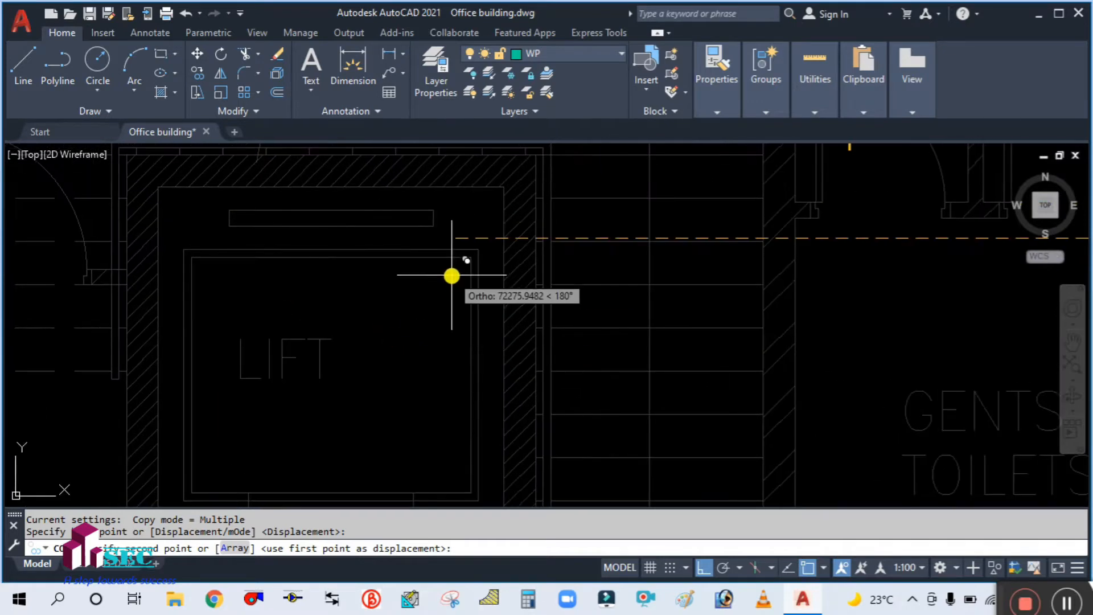
click(475, 260)
key(Escape)
Step: Examine the ground-floor plan around the gents toilets, washbasins, pantry and corridor, along with the existing SP pipe runs
scroll(586, 290, down, 6)
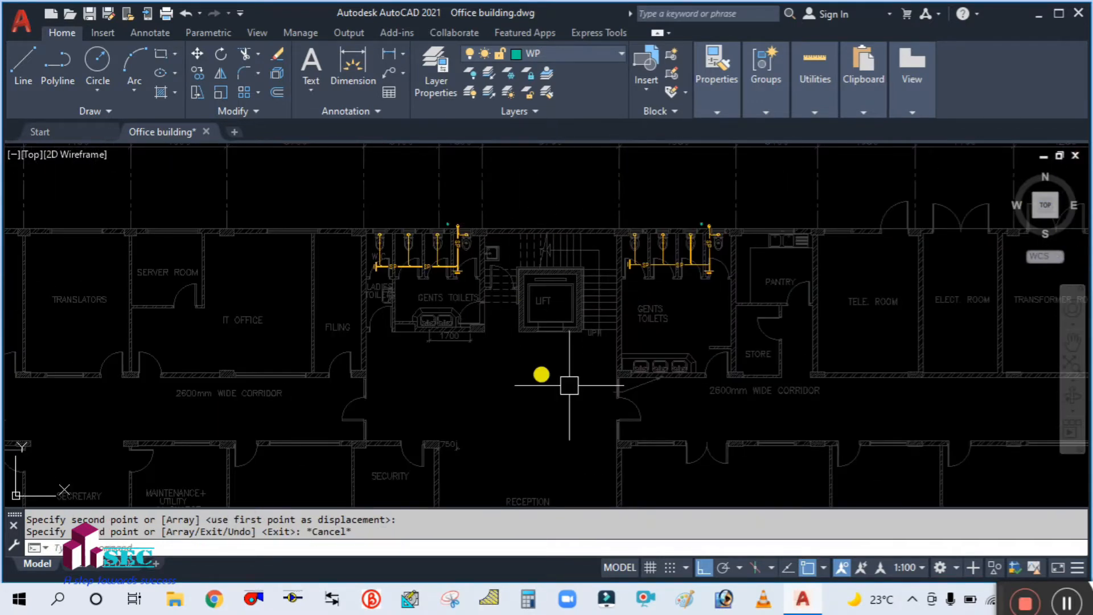
scroll(759, 338, up, 4)
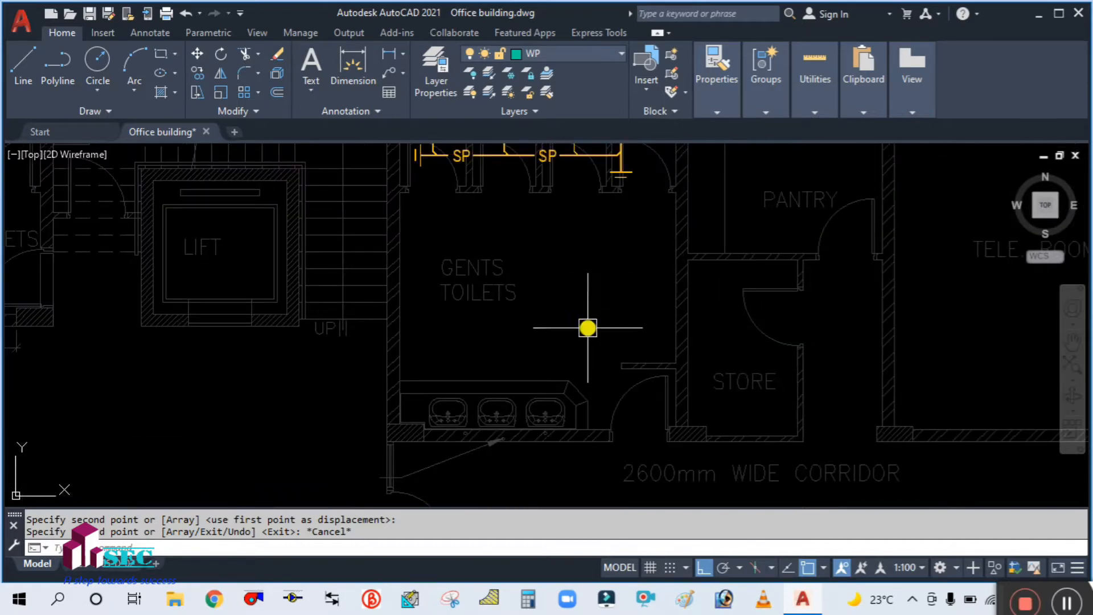
scroll(592, 322, down, 2)
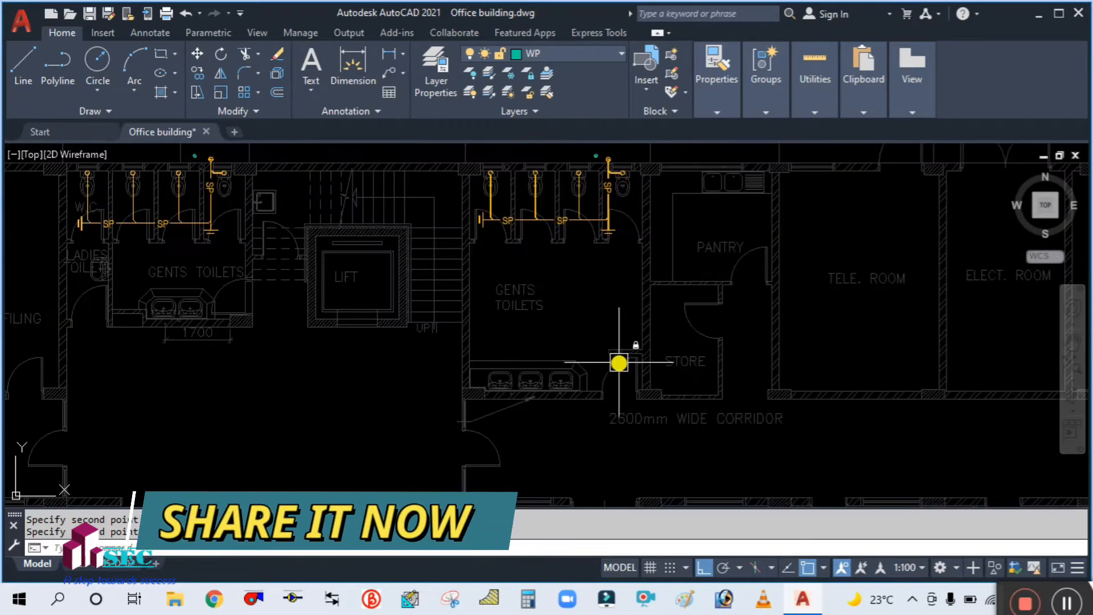
middle_drag(618, 362, 610, 391)
scroll(603, 285, up, 2)
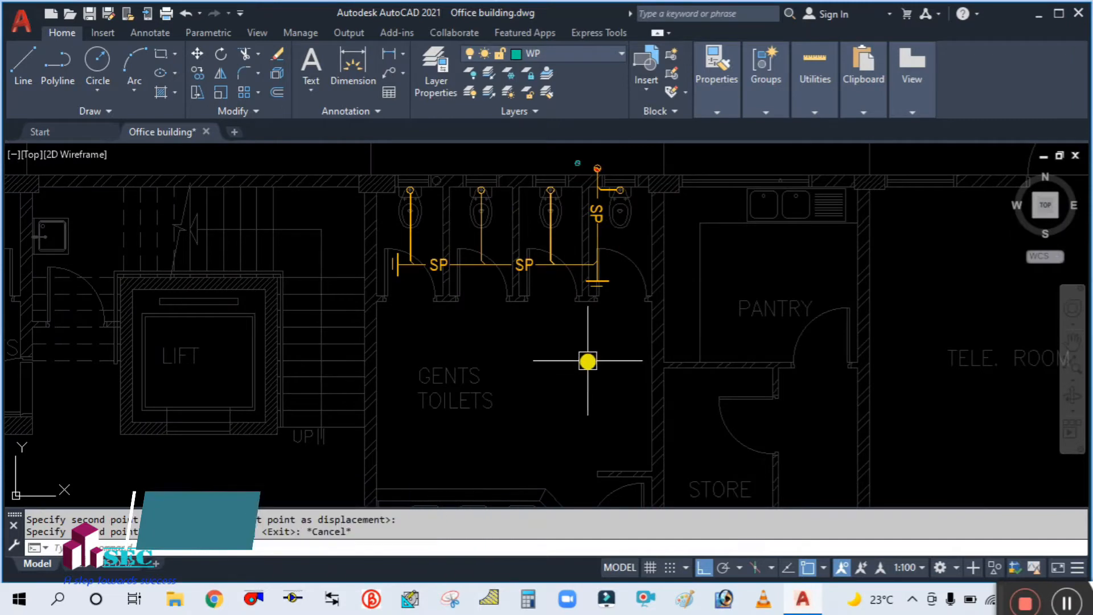
text(p)
key(Escape)
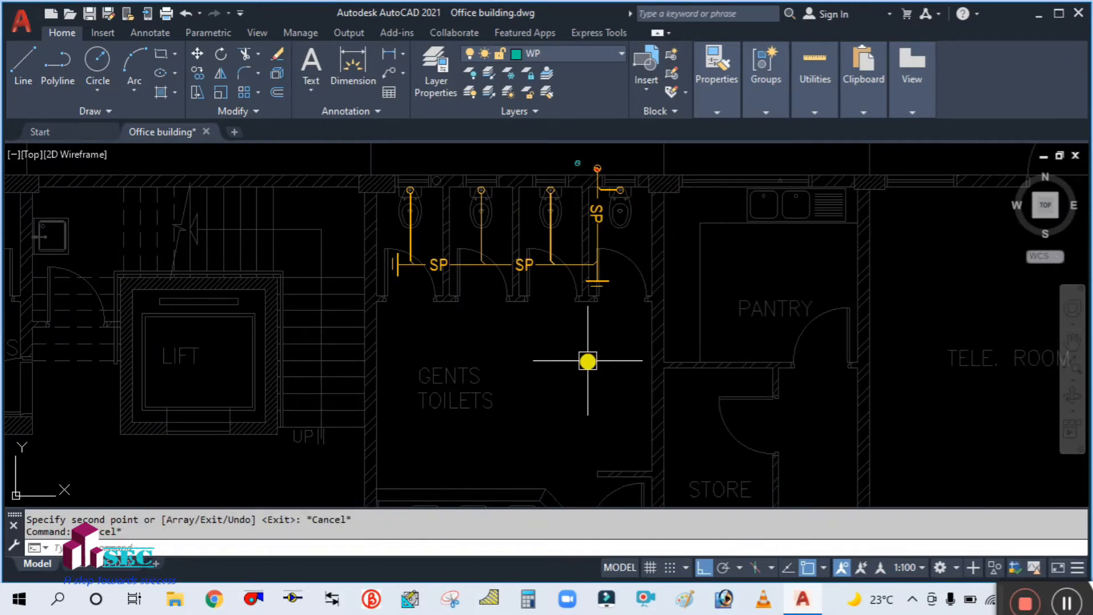
middle_drag(577, 379, 573, 304)
scroll(572, 305, down, 2)
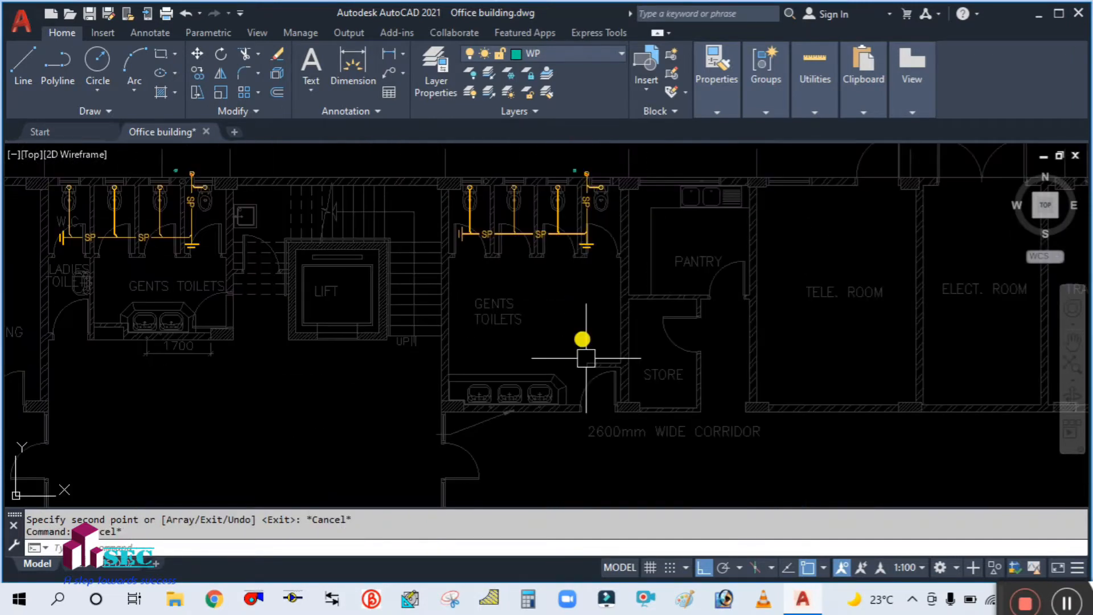
scroll(660, 415, down, 4)
scroll(698, 452, up, 4)
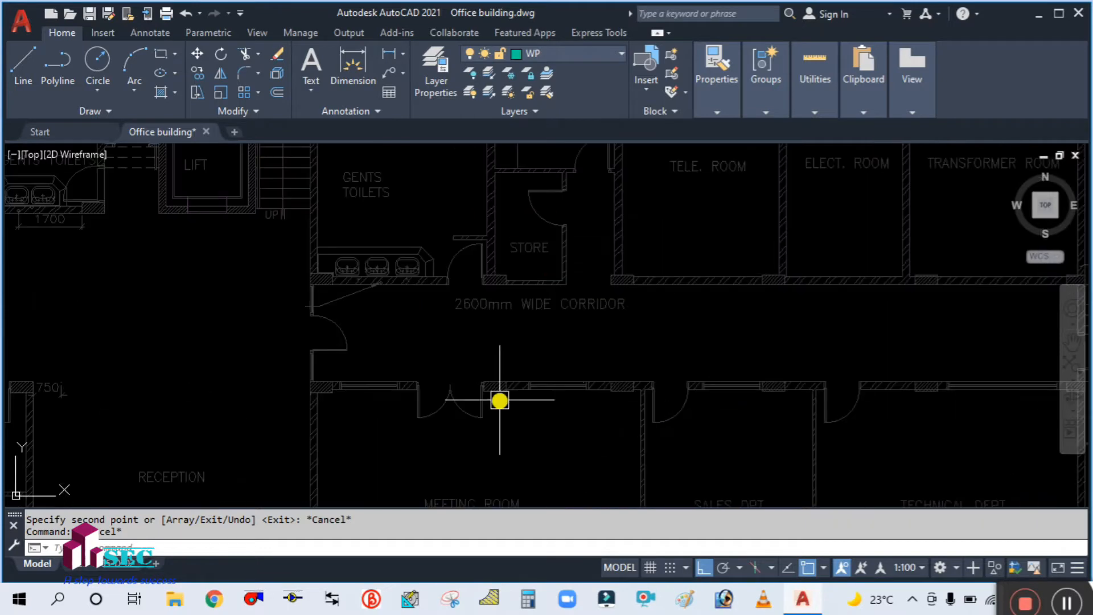
middle_drag(498, 441, 536, 324)
scroll(539, 365, down, 2)
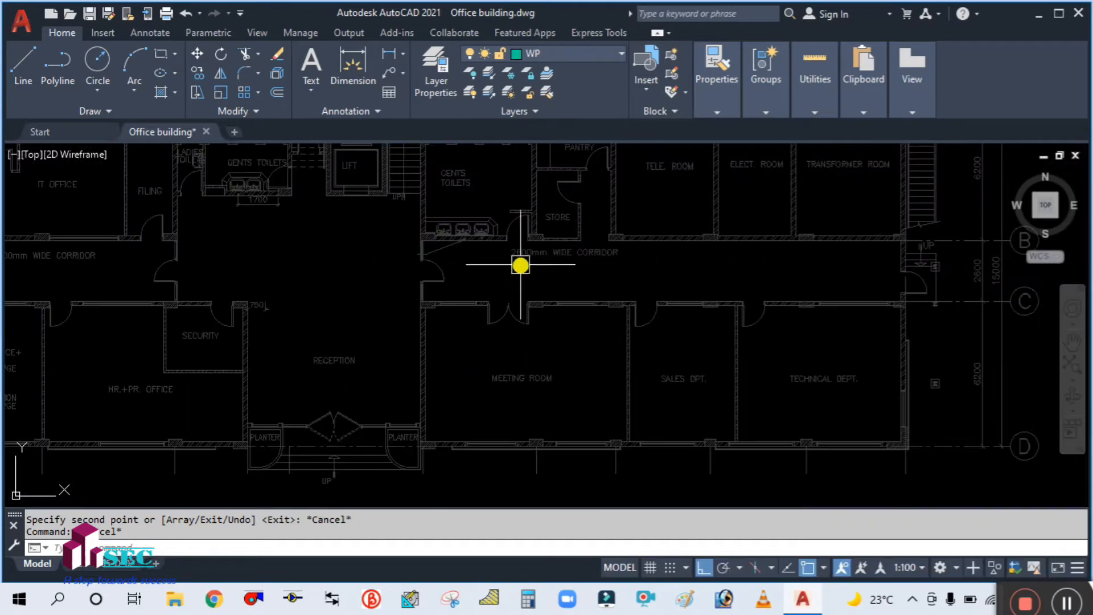
middle_drag(520, 265, 524, 417)
scroll(513, 392, up, 4)
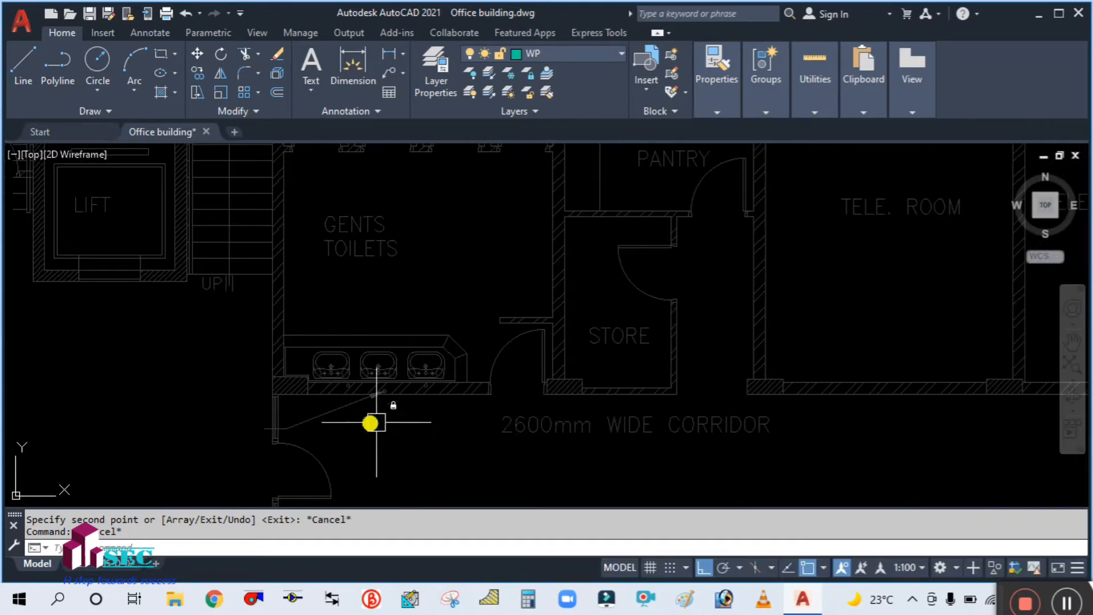
middle_drag(510, 238, 561, 396)
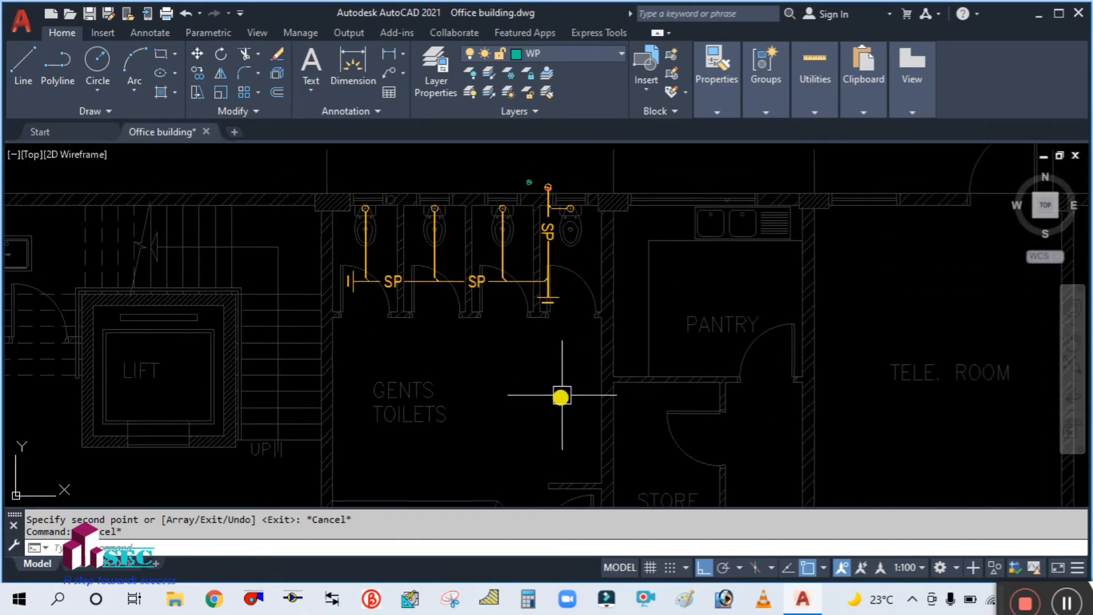
middle_drag(475, 409, 501, 335)
middle_drag(515, 270, 524, 339)
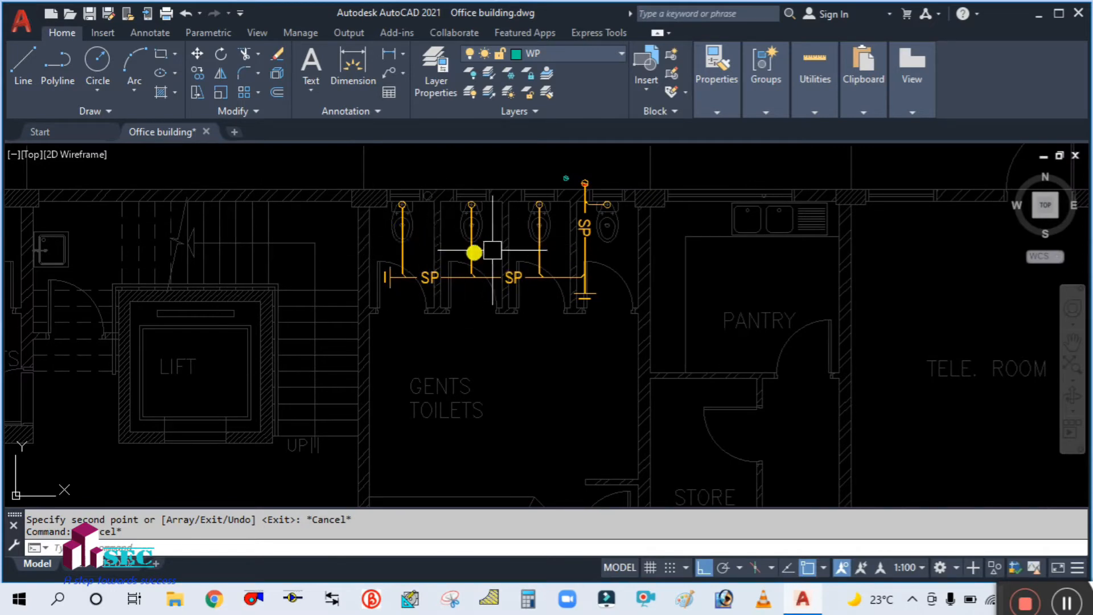
scroll(573, 316, down, 4)
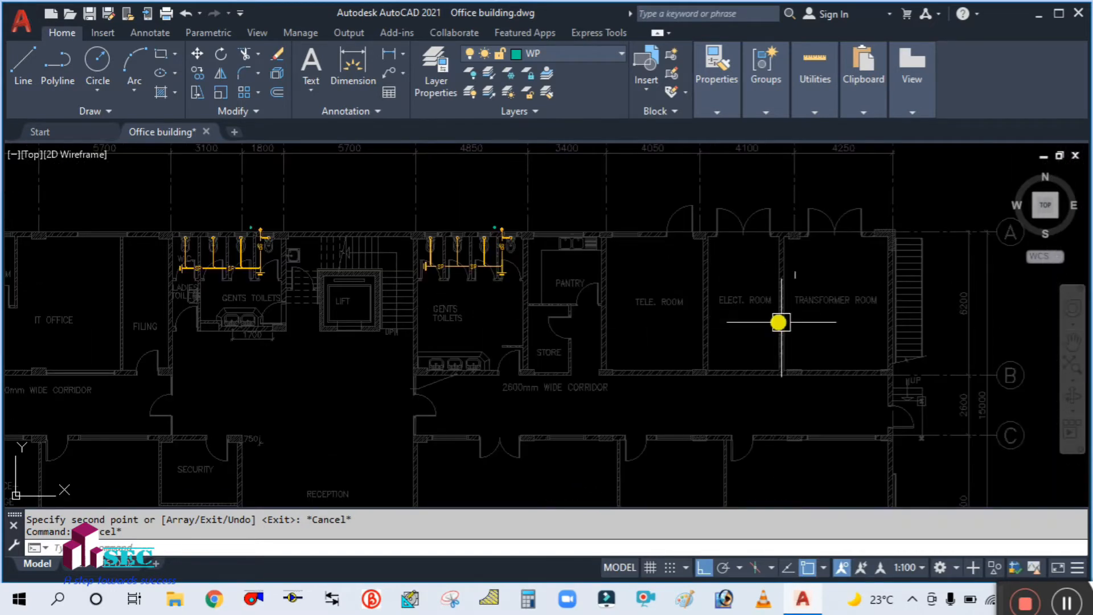
Step: Copy the water point symbol beside the first WC of the first-floor ladies toilets to the ground-floor gents toilets' first WC, with Ortho off
middle_drag(782, 322, 259, 363)
scroll(400, 333, down, 4)
scroll(739, 340, up, 6)
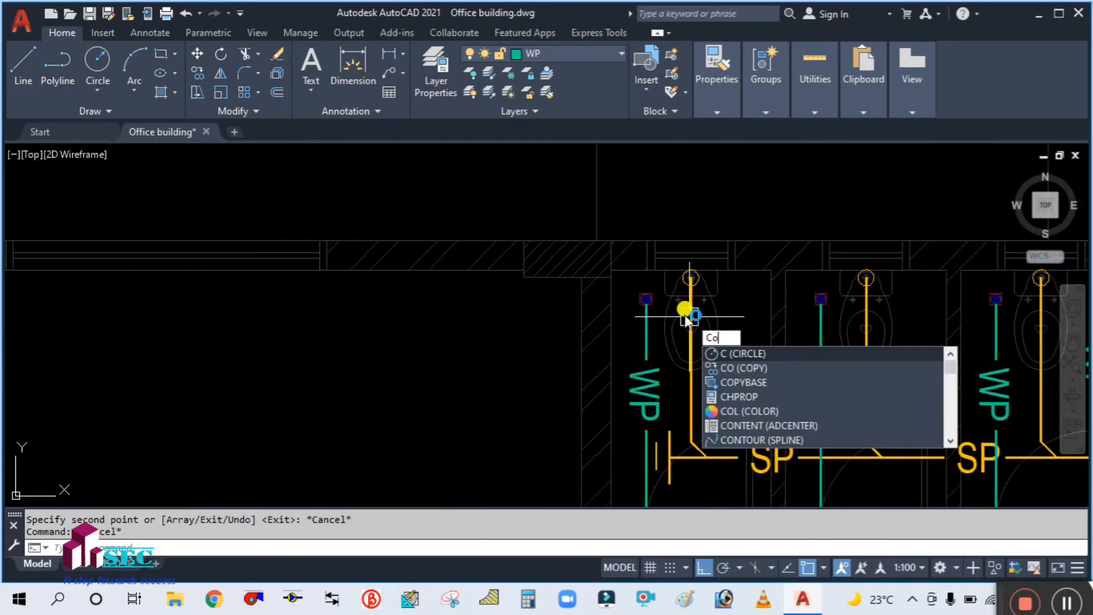
text(o)
key(Return)
scroll(641, 308, up, 5)
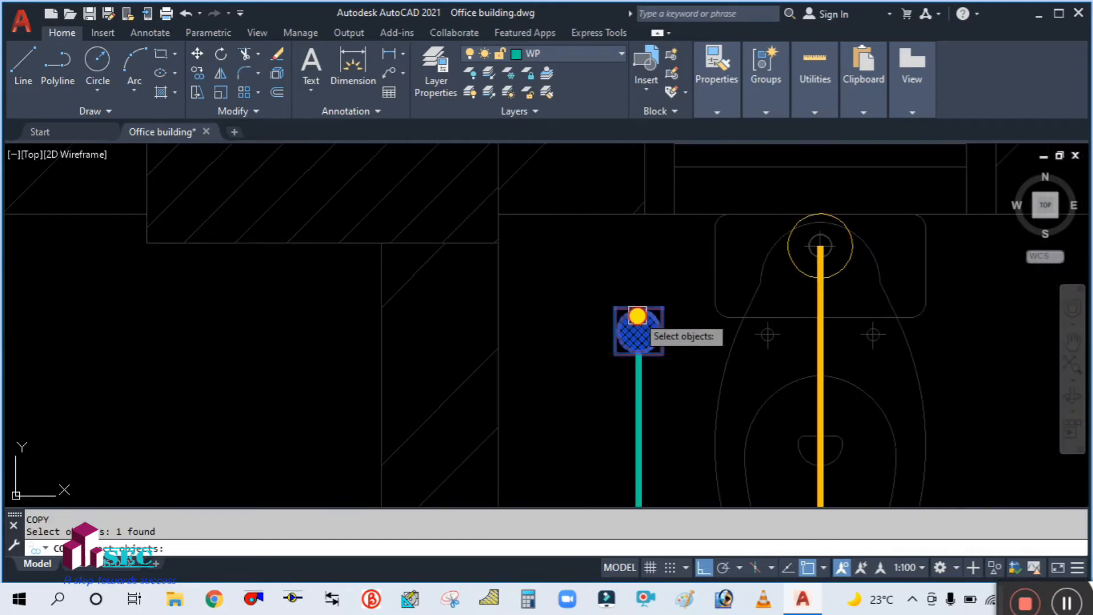
key(Return)
click(638, 324)
scroll(620, 332, down, 3)
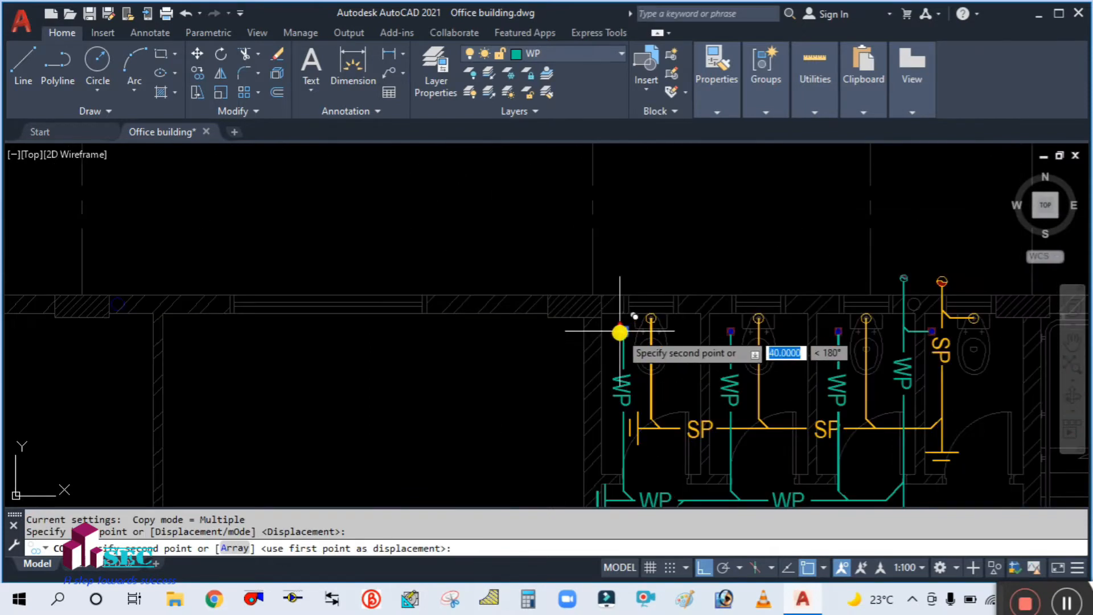
scroll(620, 332, down, 4)
middle_drag(219, 361, 797, 237)
scroll(729, 237, down, 3)
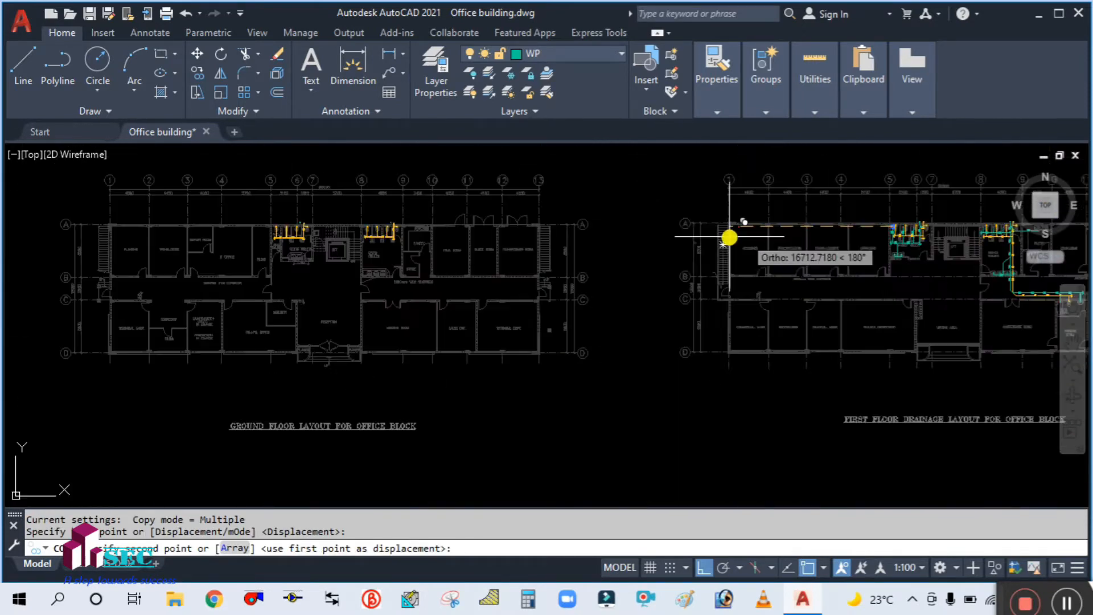
scroll(415, 214, up, 6)
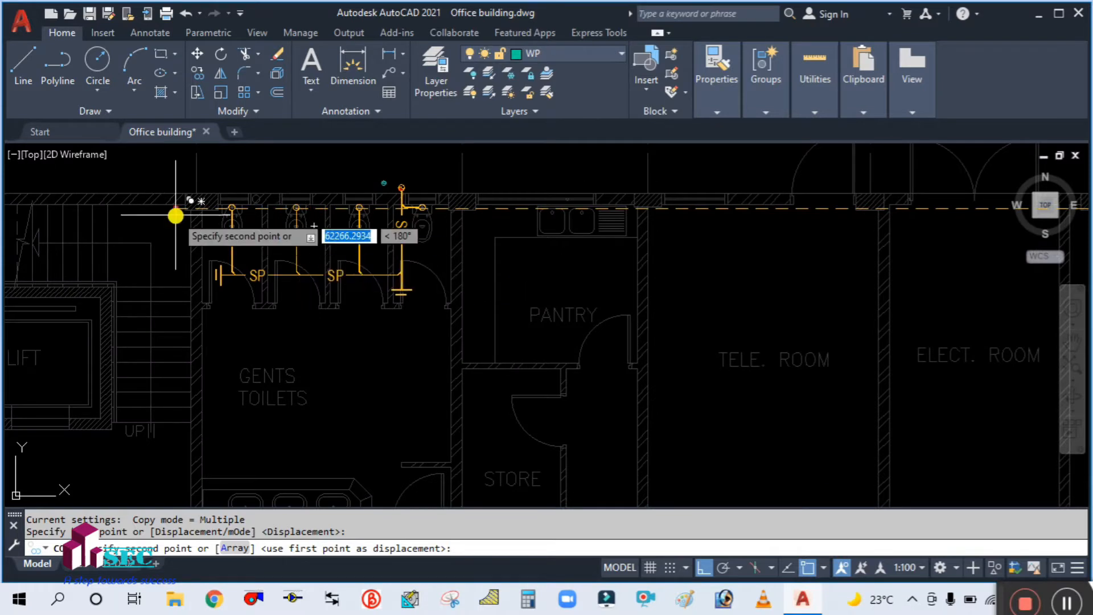
scroll(175, 215, up, 6)
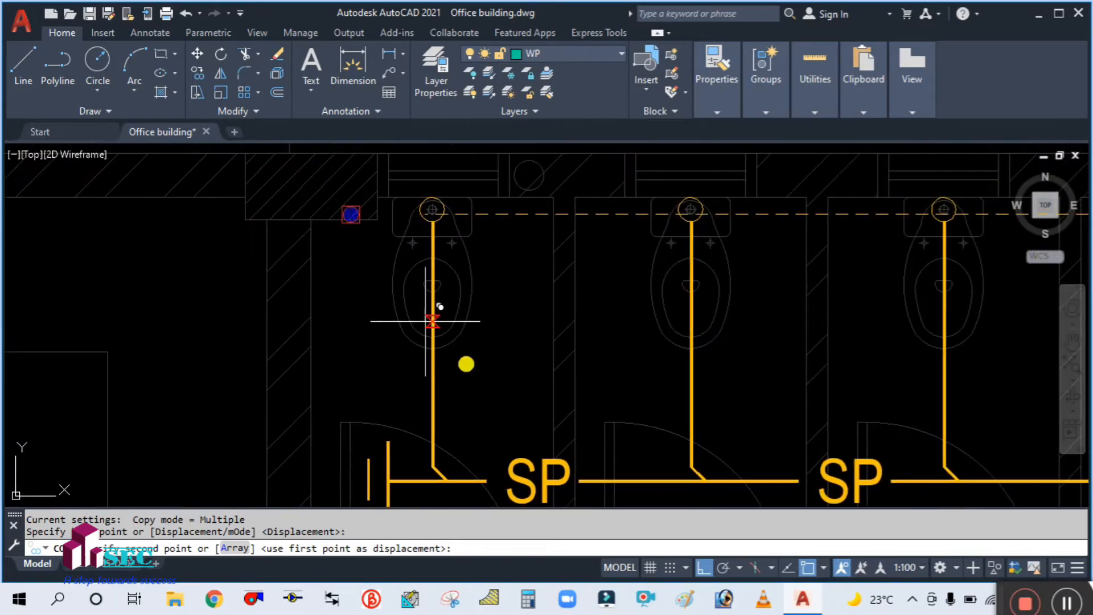
click(699, 568)
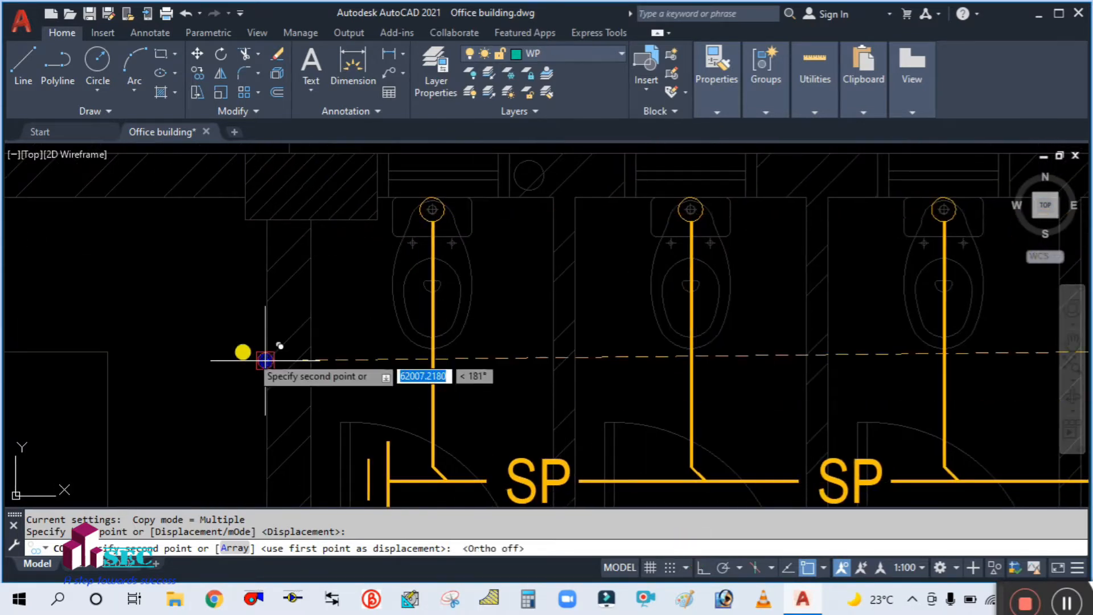
click(350, 268)
key(Escape)
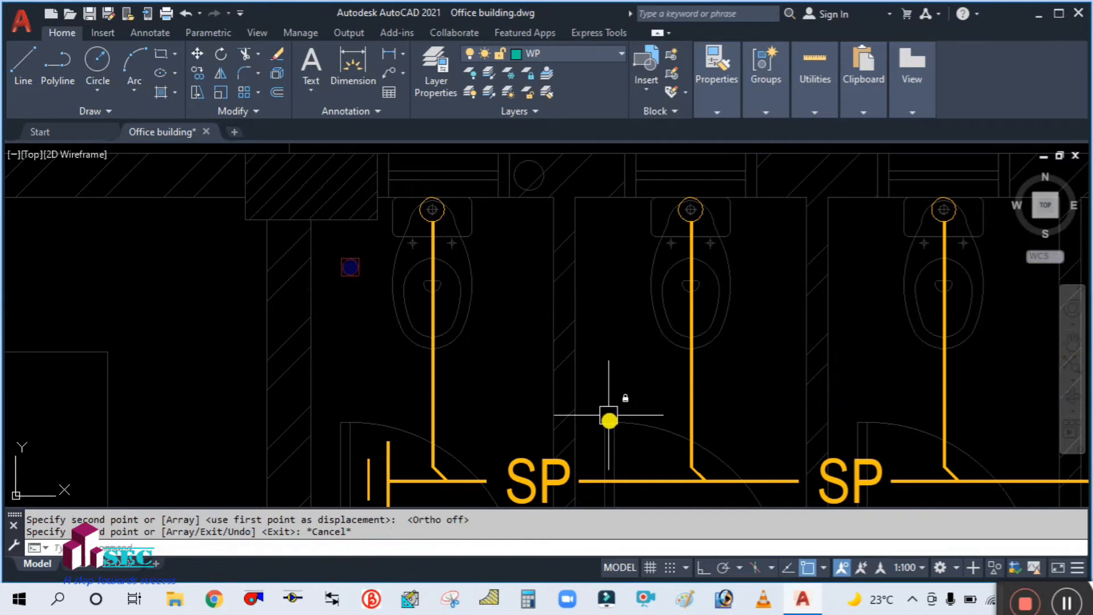
Step: Copy the first gents WC's water point symbol horizontally to the same spot beside the second and third WCs, with Ortho on
click(702, 568)
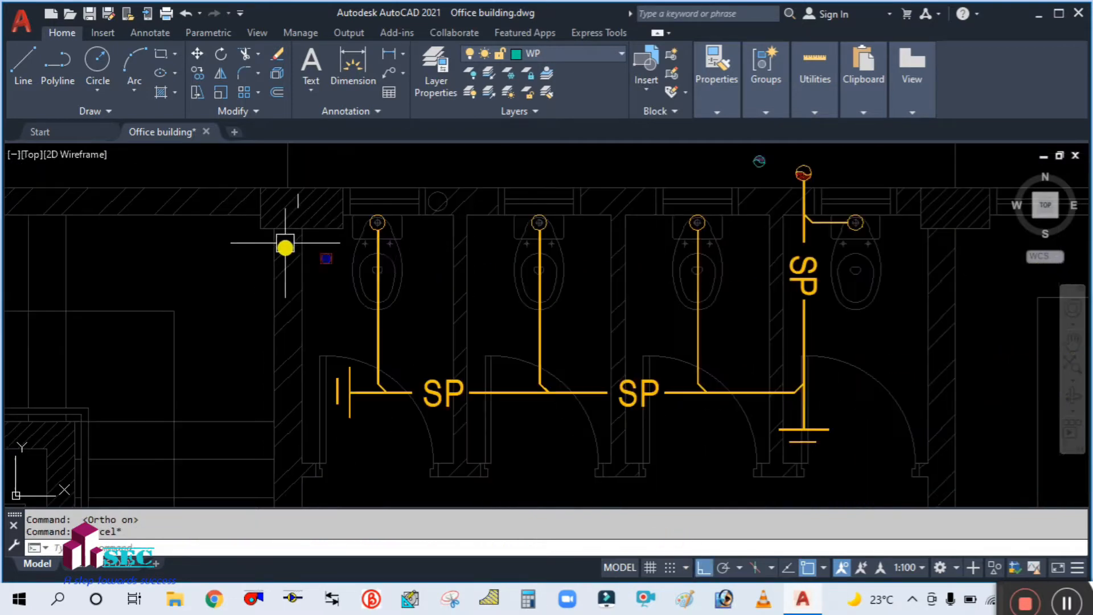
scroll(284, 243, down, 2)
key(Return)
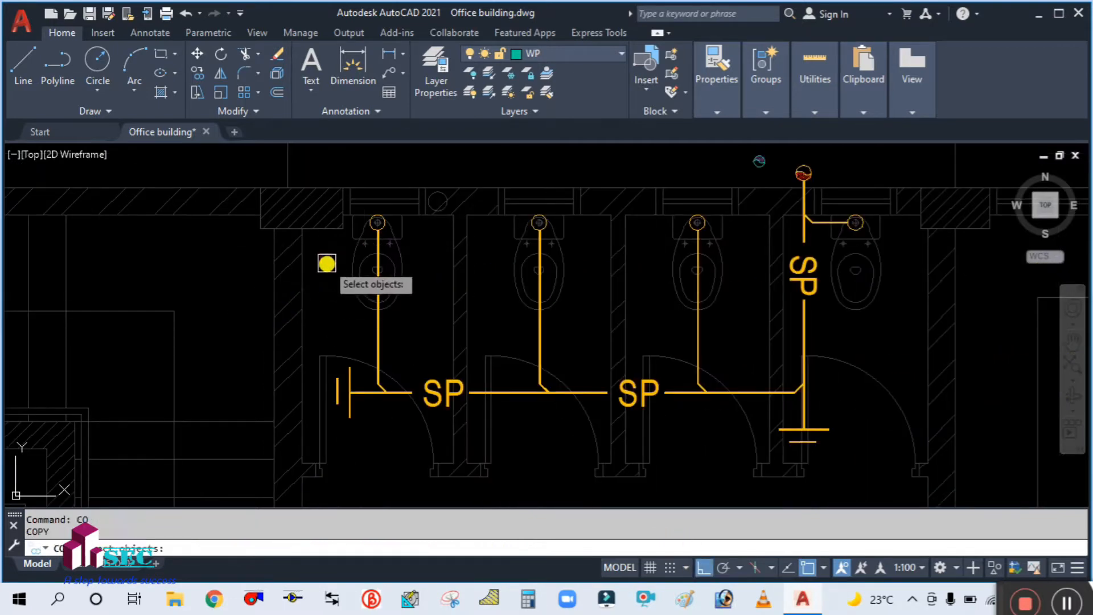
click(325, 259)
key(Return)
click(329, 299)
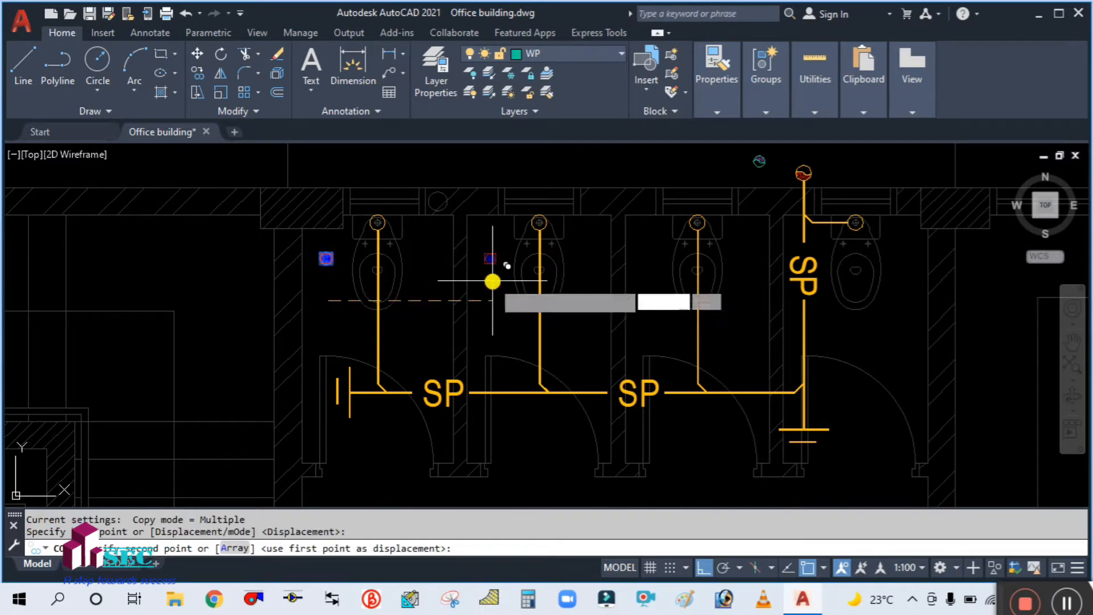
click(492, 281)
click(652, 295)
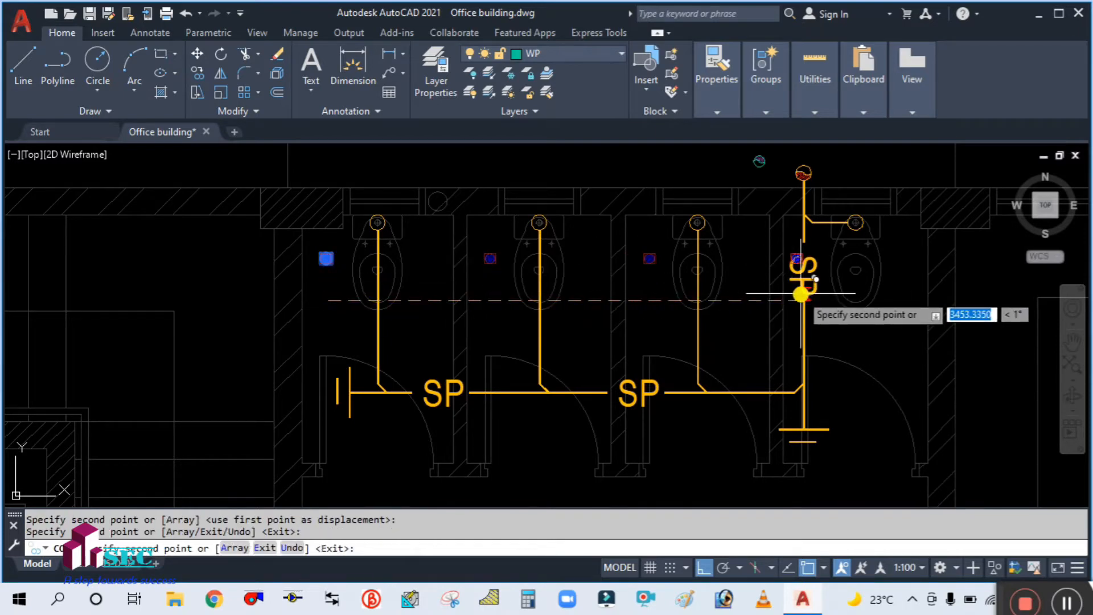
Step: Place another copy of the water point symbol beside the fourth WC, just above the vertical SP label, and end the copying
scroll(798, 294, up, 5)
scroll(798, 294, down, 2)
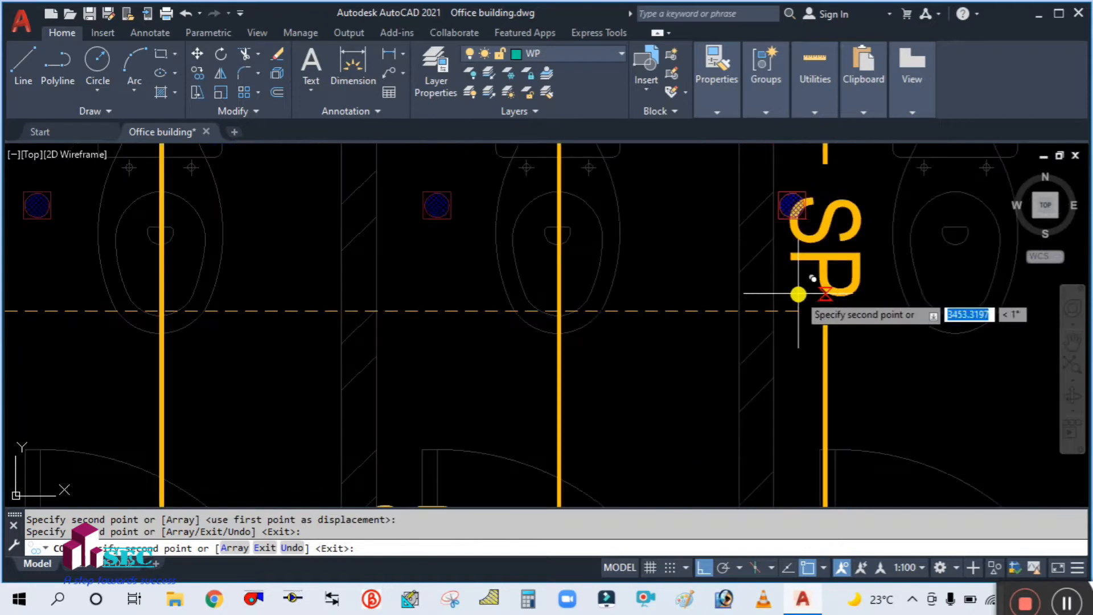
scroll(808, 293, down, 5)
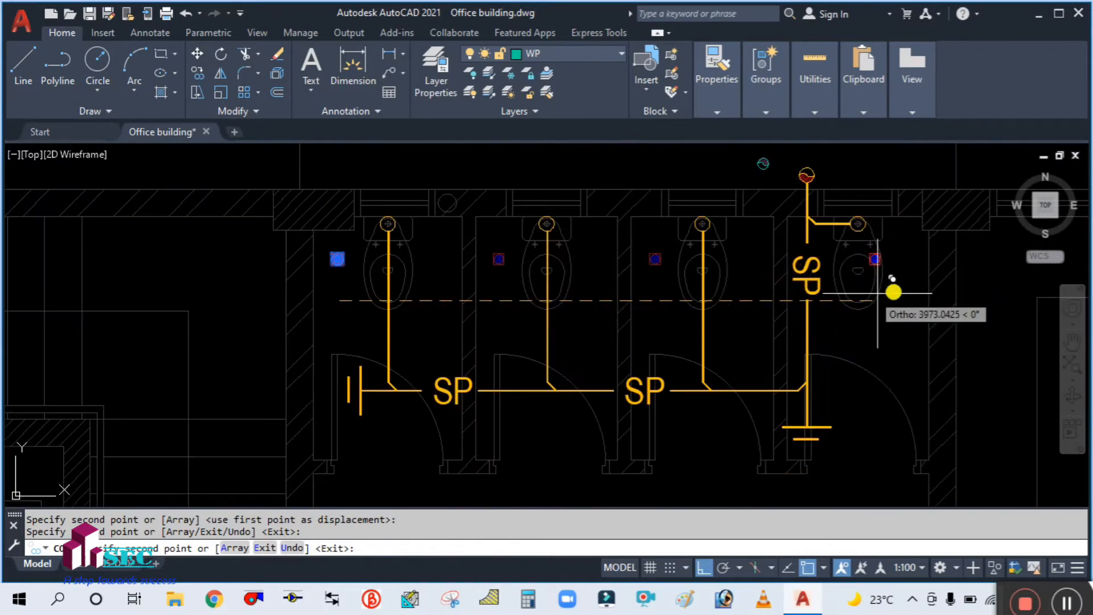
scroll(896, 288, up, 4)
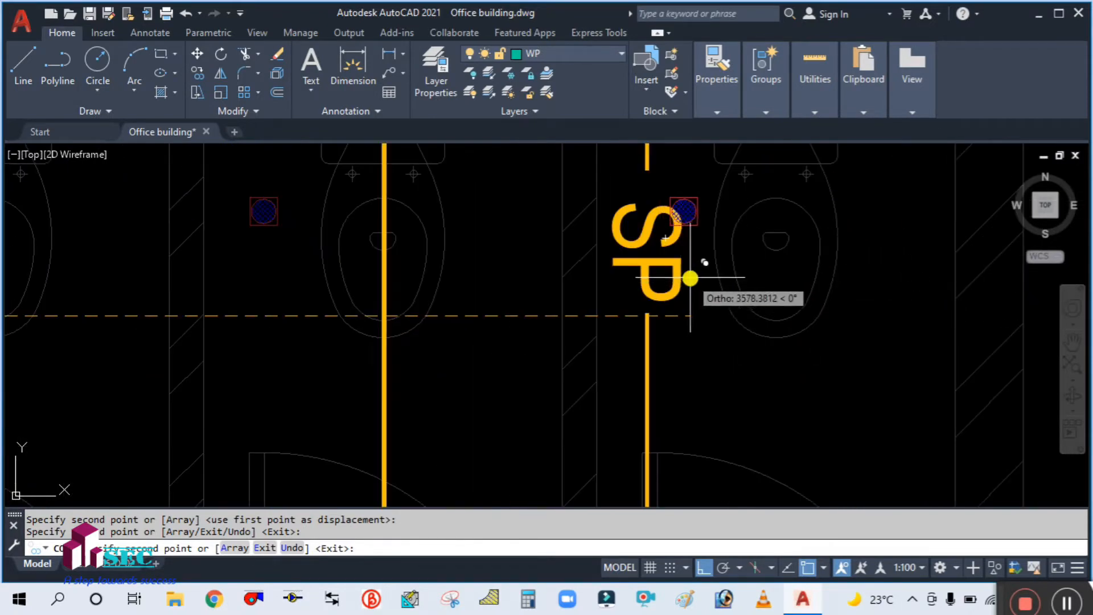
scroll(694, 278, down, 2)
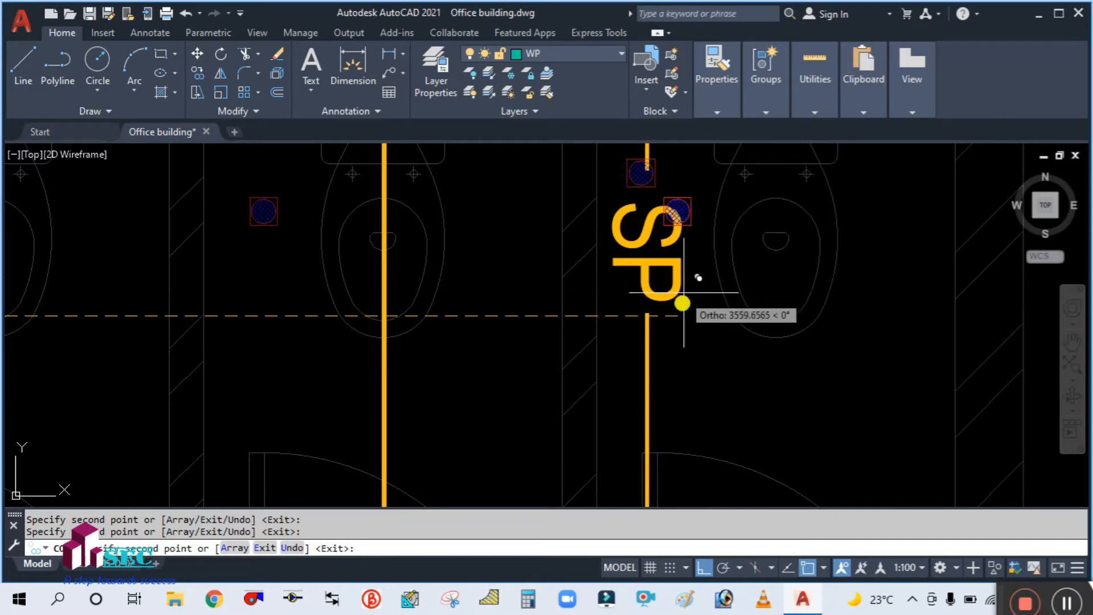
key(Escape)
Step: Move the fourth WC's water point symbol horizontally off the SP pipe towards the partition wall
scroll(683, 310, up, 5)
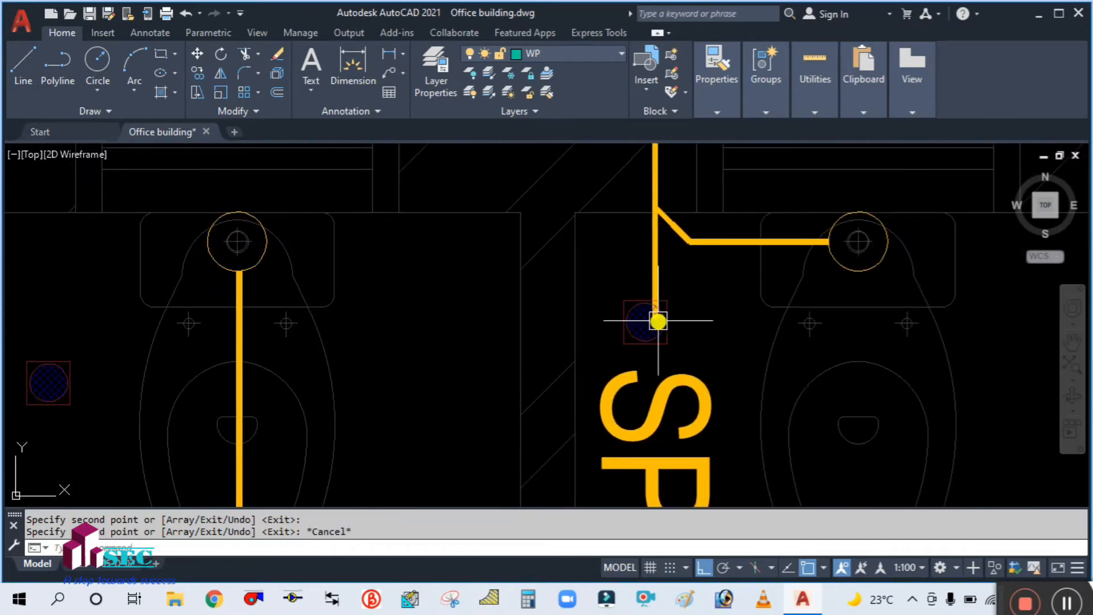
text(M)
key(Return)
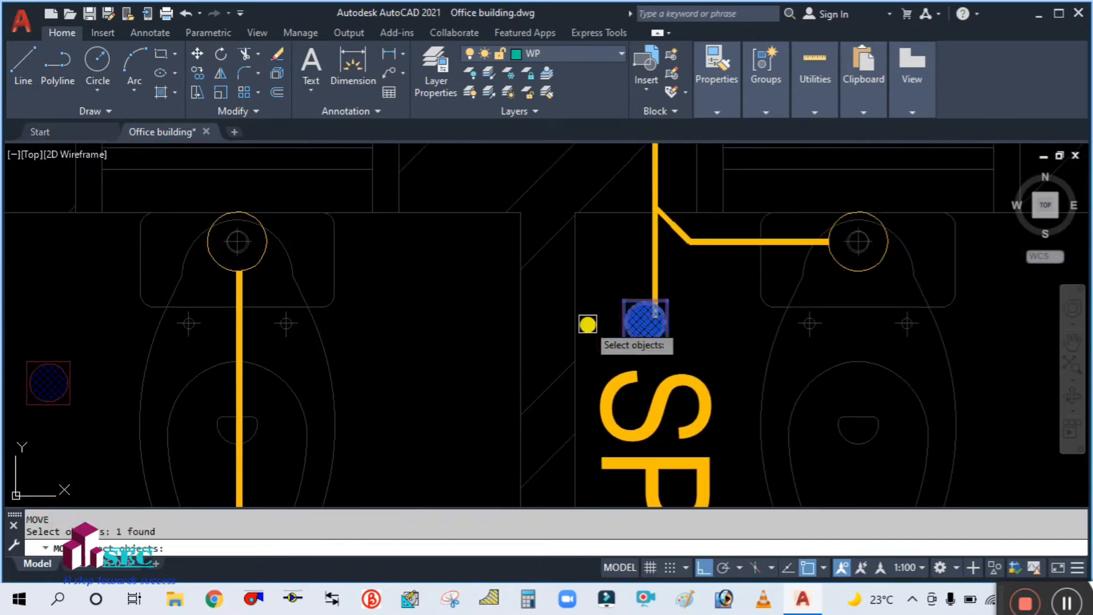
key(Return)
click(588, 323)
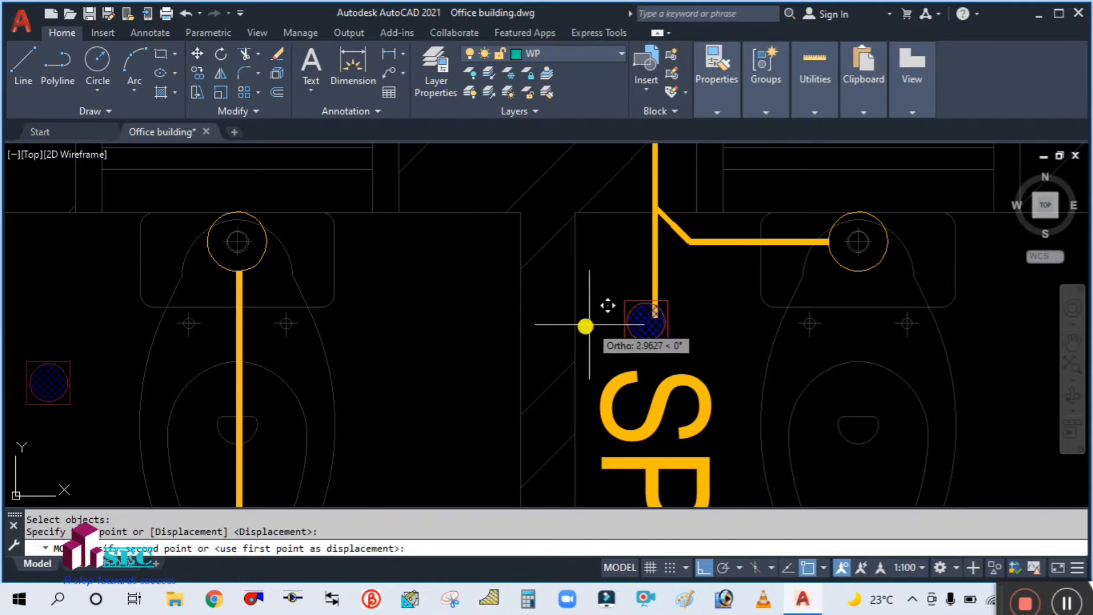
click(530, 332)
Step: Nudge the fourth WC's water point symbol back horizontally so it sits between the partition wall face and the SP pipe
key(Return)
click(590, 344)
key(Return)
click(411, 364)
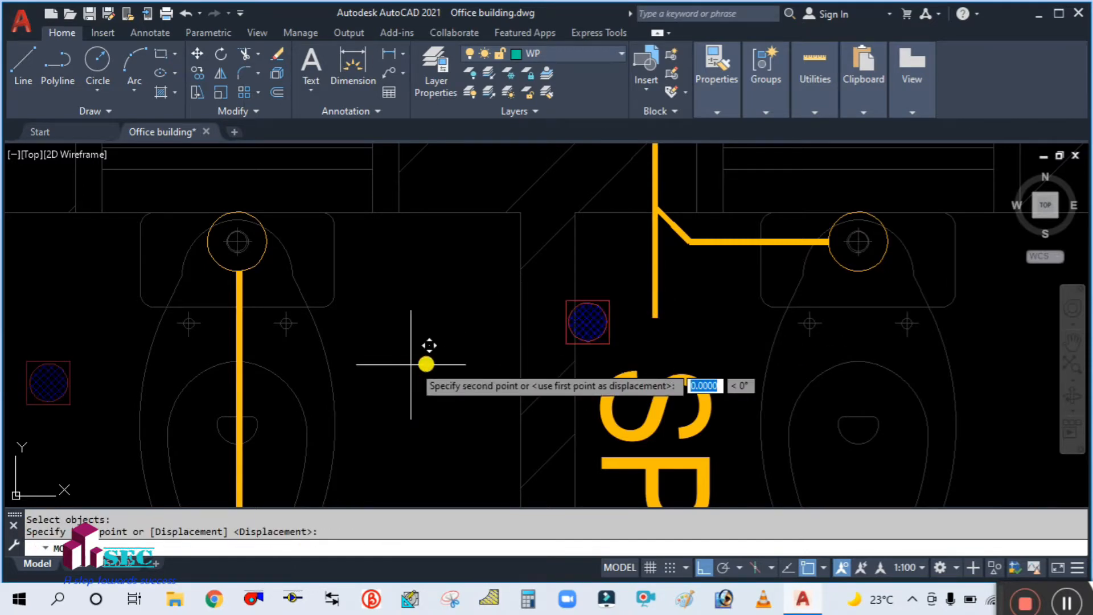
click(439, 362)
scroll(500, 298, down, 4)
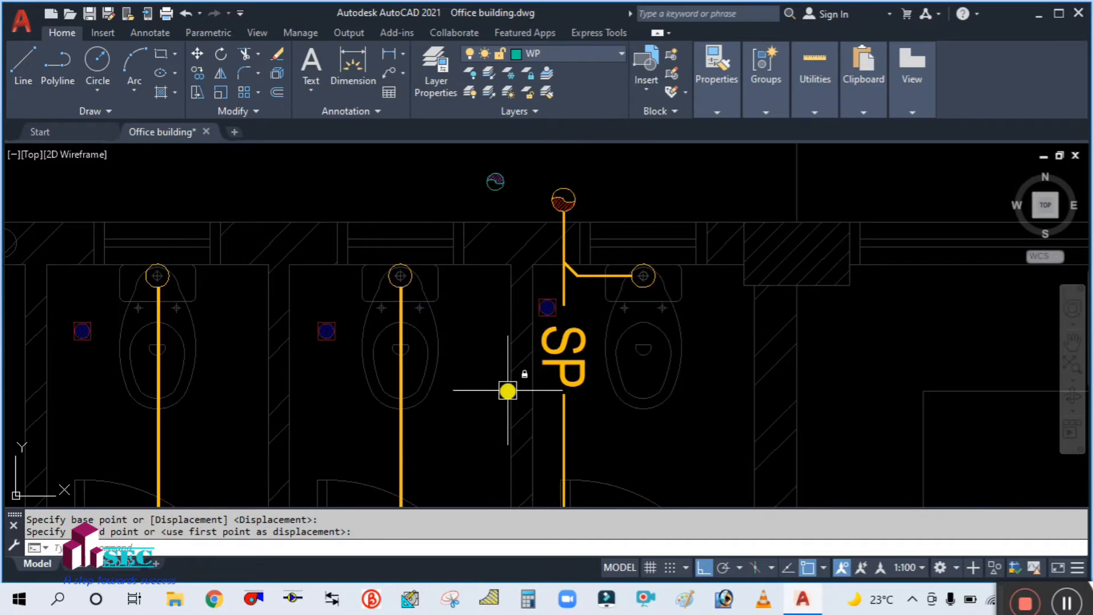
Step: Copy the fourth WC's water point symbol to the pantry sink, between the two bowls near the counter's front edge, with Ortho off
scroll(596, 275, down, 4)
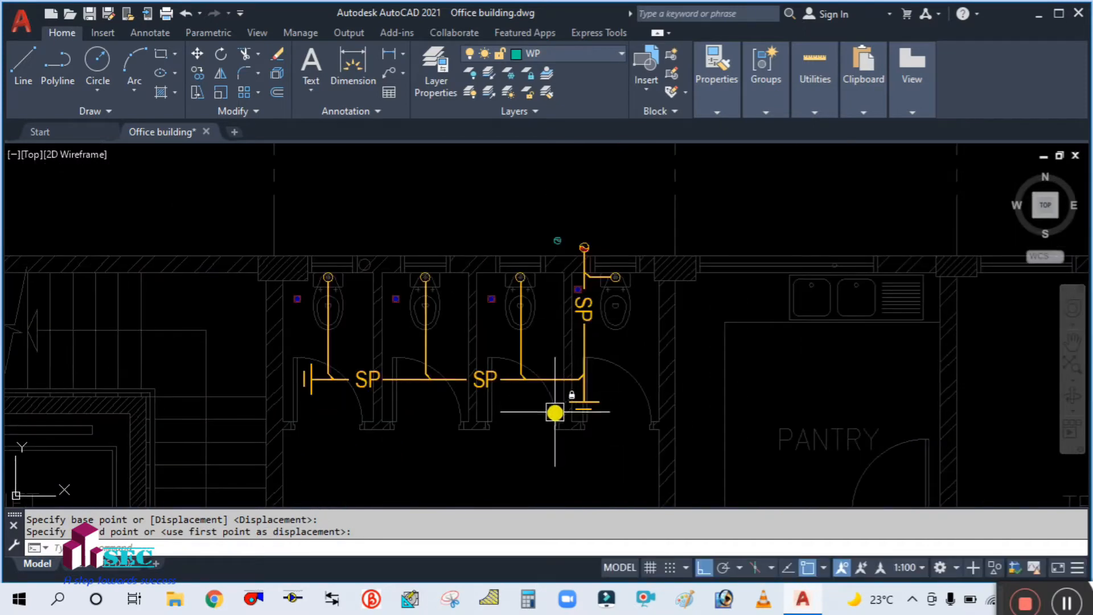
middle_drag(555, 411, 563, 281)
mouse_move(531, 337)
middle_down()
mouse_move(530, 278)
mouse_move(555, 298)
middle_up()
scroll(531, 277, down, 2)
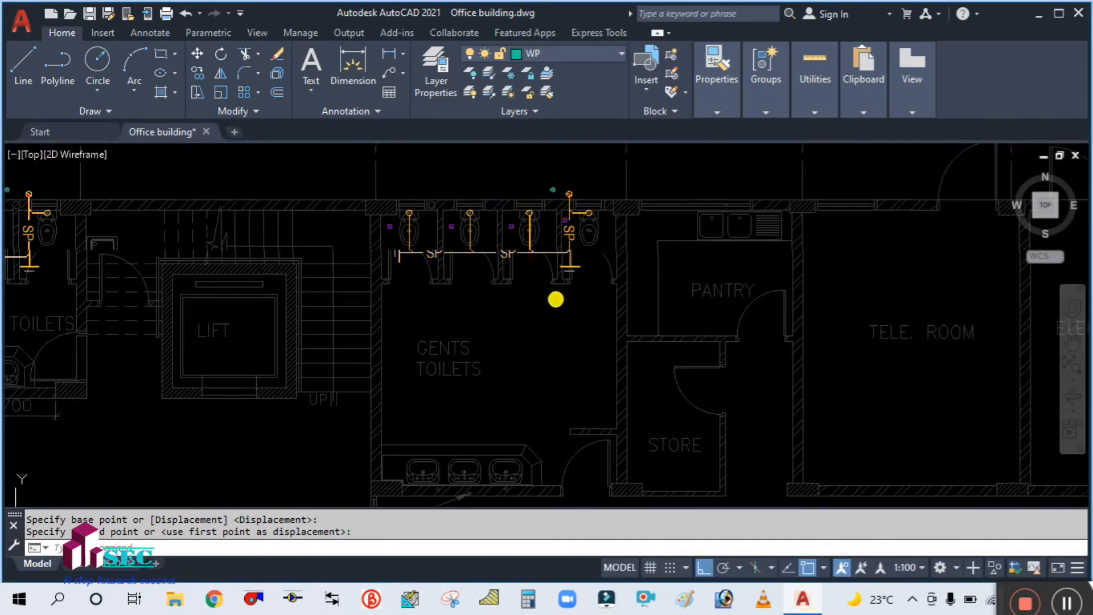
scroll(574, 234, up, 4)
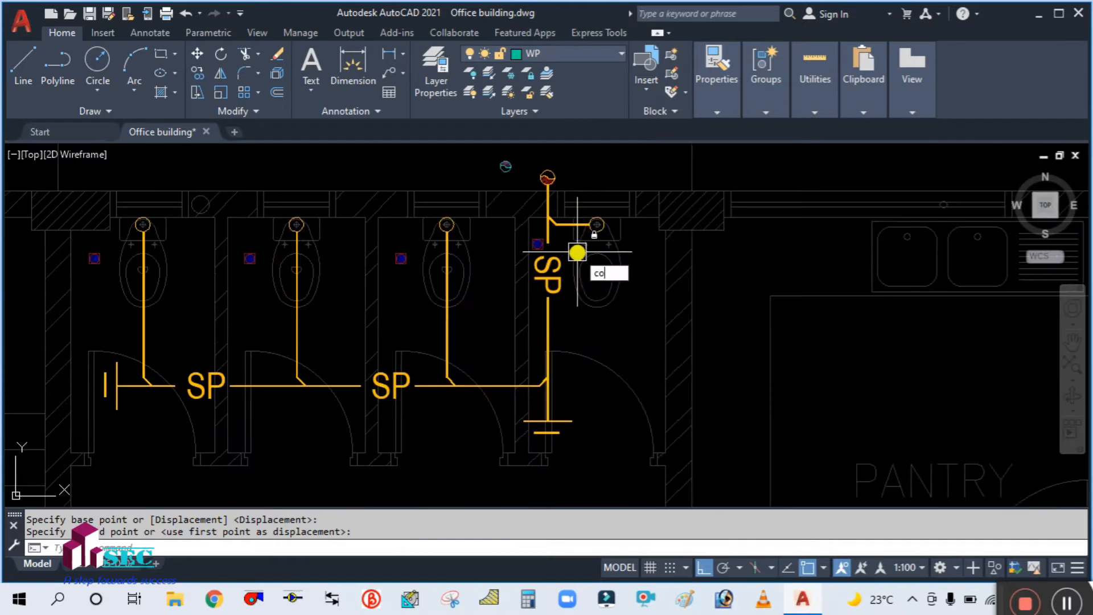
key(Return)
scroll(553, 254, up, 4)
key(Return)
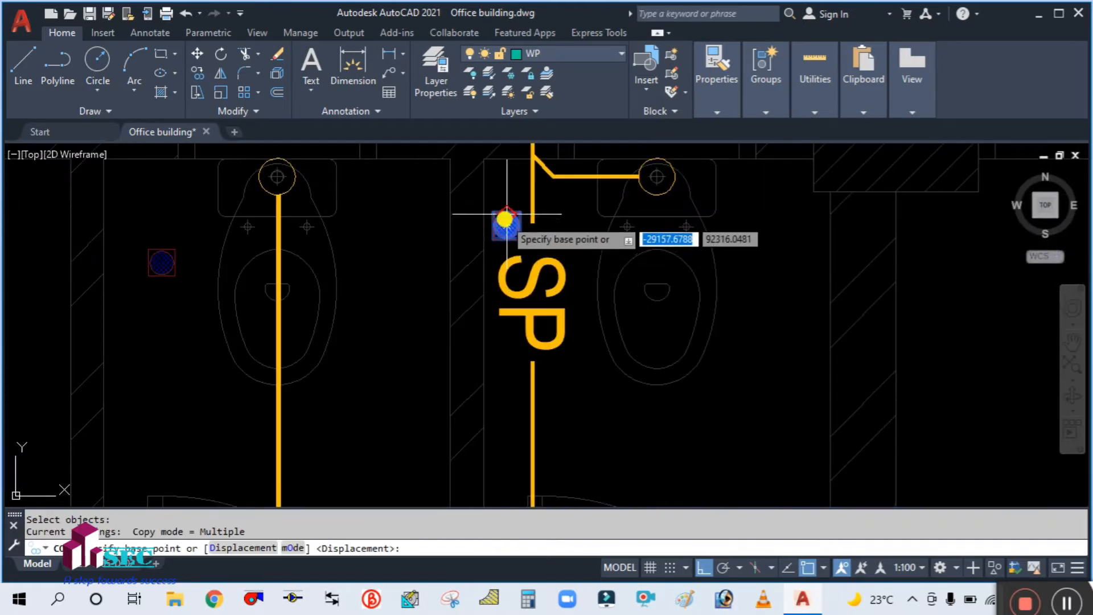
click(505, 226)
scroll(505, 226, down, 6)
scroll(747, 238, up, 4)
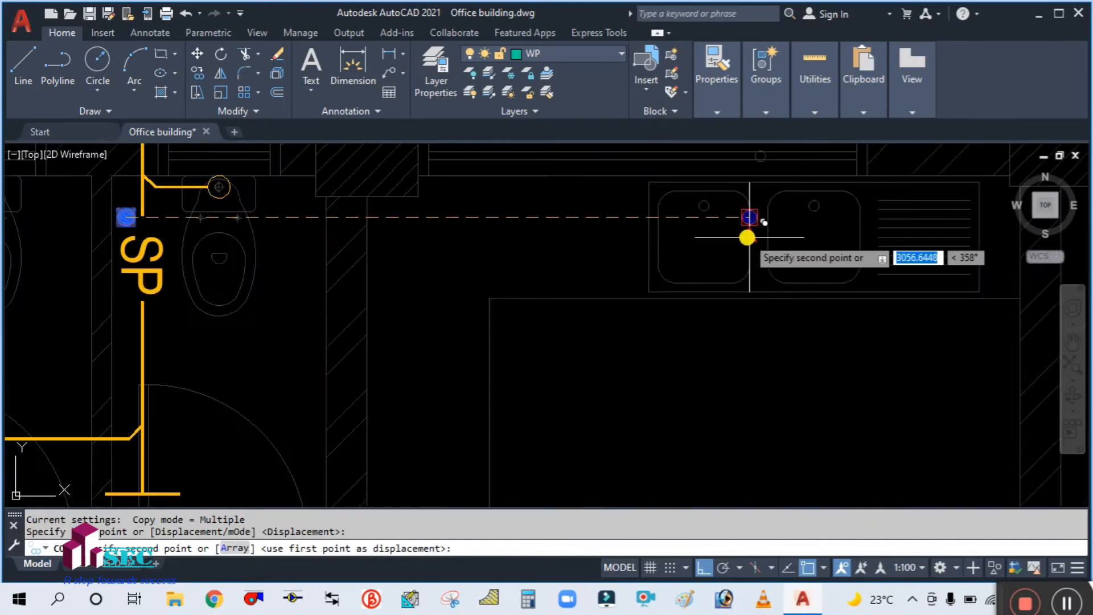
scroll(747, 230, up, 4)
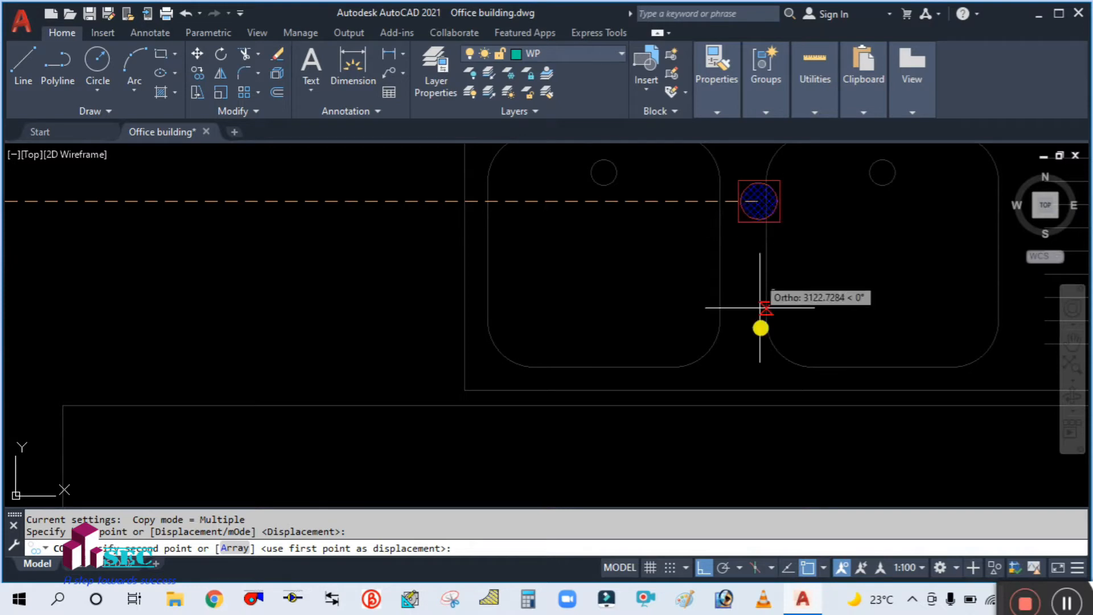
click(705, 567)
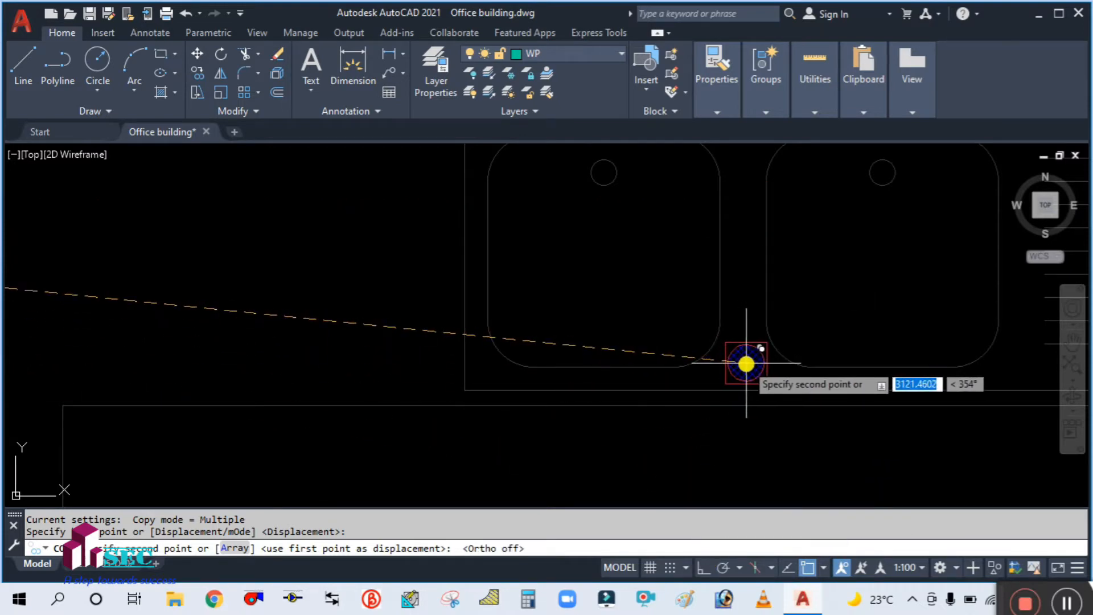
click(746, 362)
key(Escape)
scroll(666, 381, down, 4)
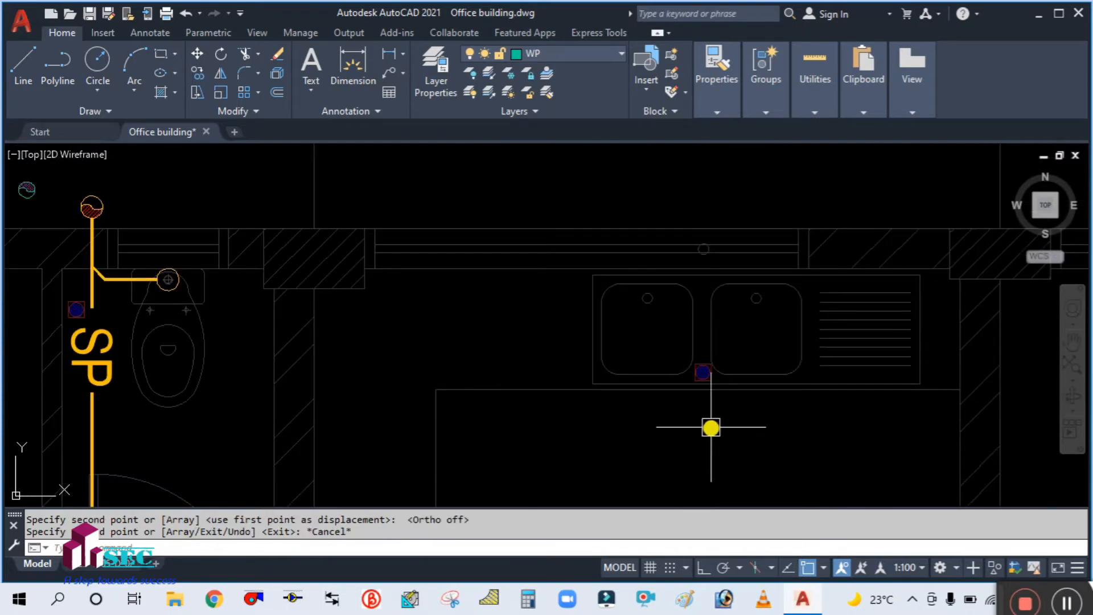
Step: Examine the three washbasins on the gents toilets' counter and their fittings
scroll(723, 369, down, 5)
scroll(634, 324, up, 5)
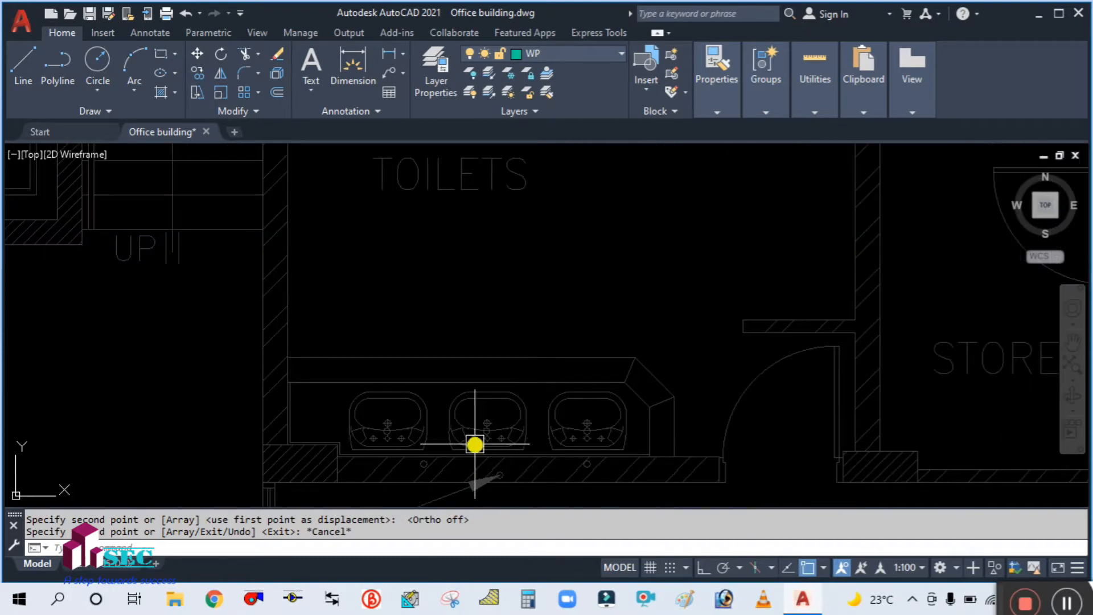
middle_drag(426, 455, 466, 419)
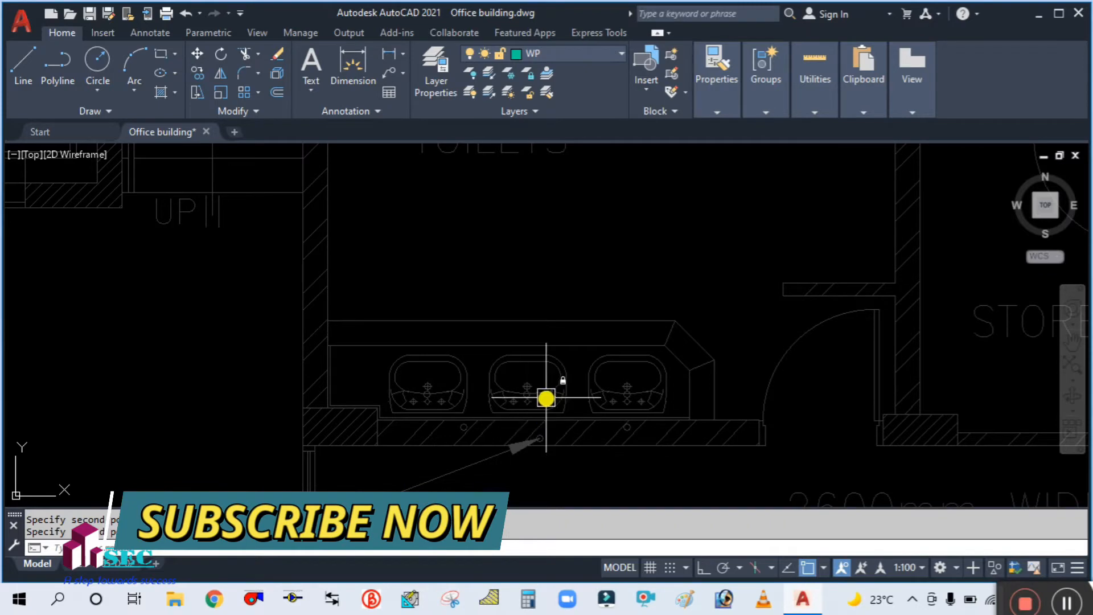
scroll(546, 399, up, 4)
scroll(453, 387, down, 6)
scroll(480, 362, down, 3)
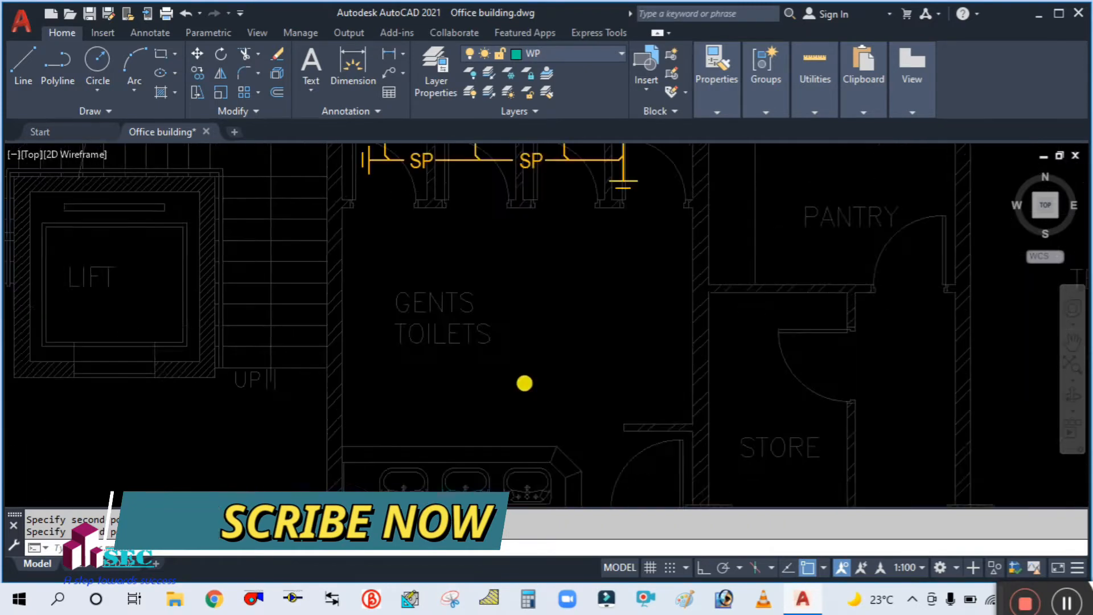
Step: Copy the second WC's water point symbol onto the upper centre mark of the middle washbasin in the gents toilets
key(Escape)
text(co)
key(Return)
scroll(517, 246, up, 8)
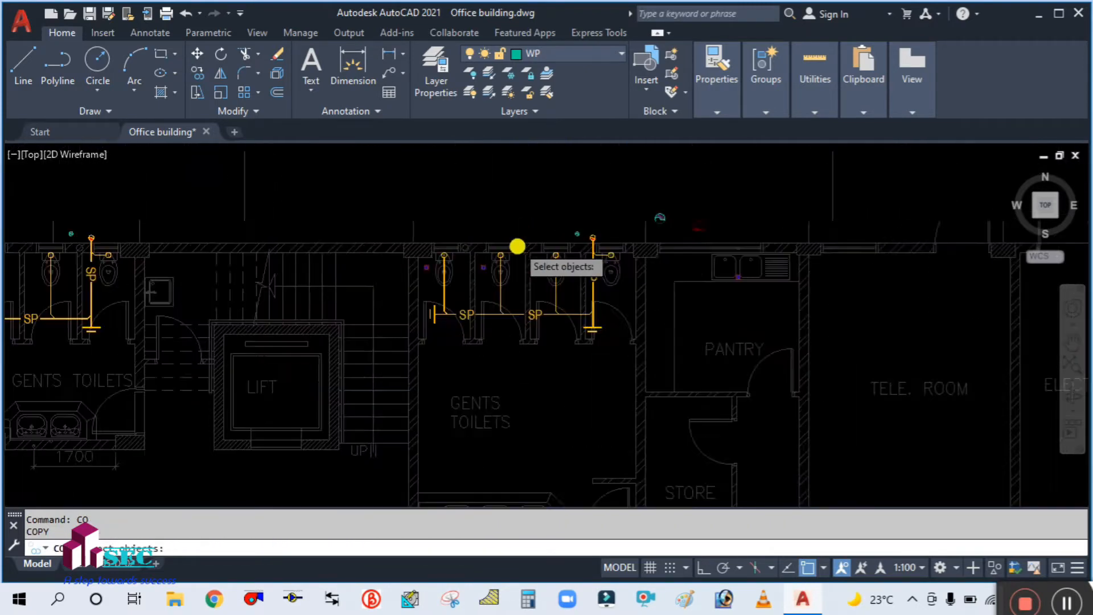
click(400, 316)
scroll(349, 359, up, 5)
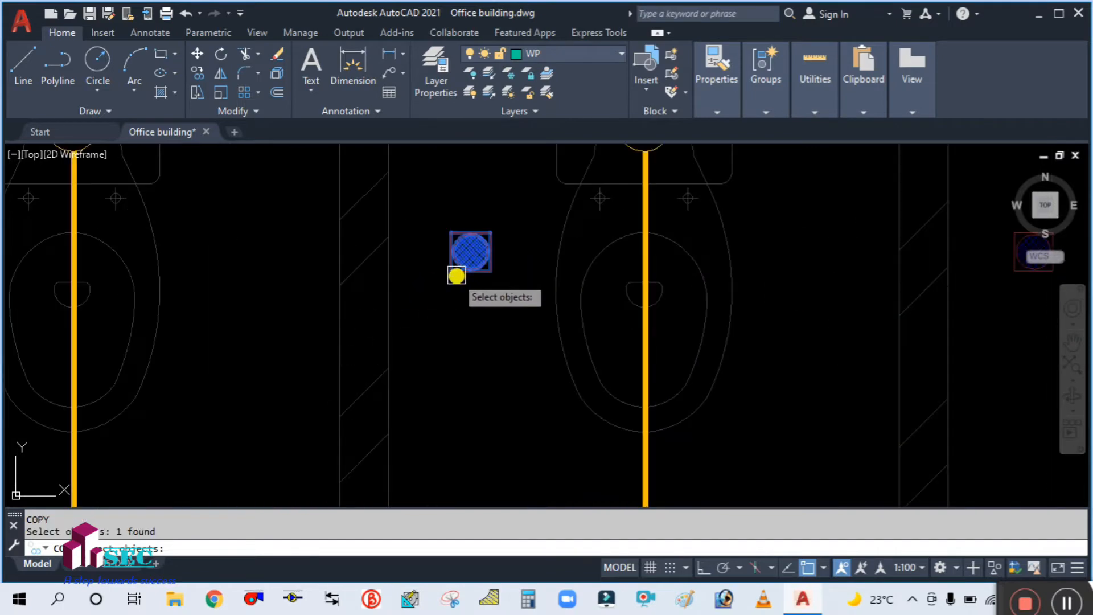
key(Return)
click(461, 253)
scroll(472, 250, down, 4)
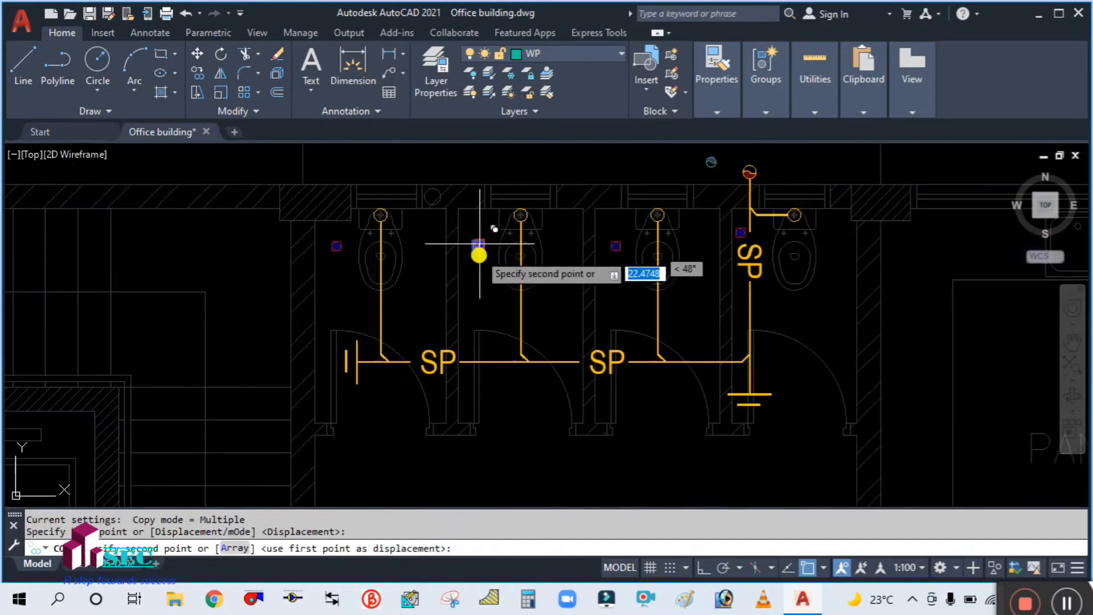
middle_drag(481, 415, 460, 232)
scroll(472, 217, down, 4)
scroll(473, 398, up, 6)
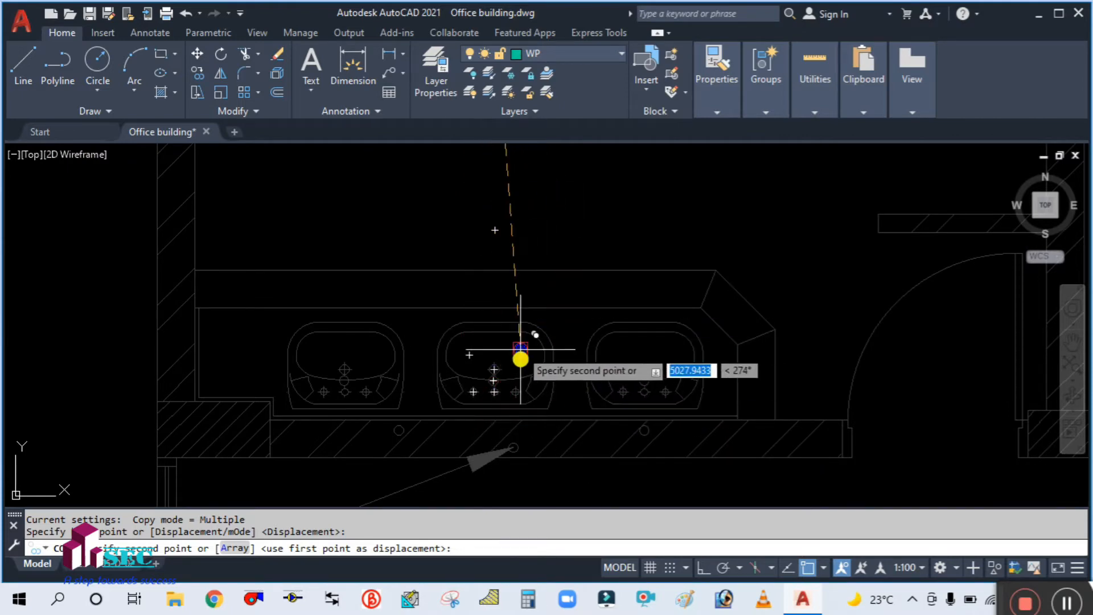
scroll(504, 373, up, 4)
scroll(477, 351, up, 2)
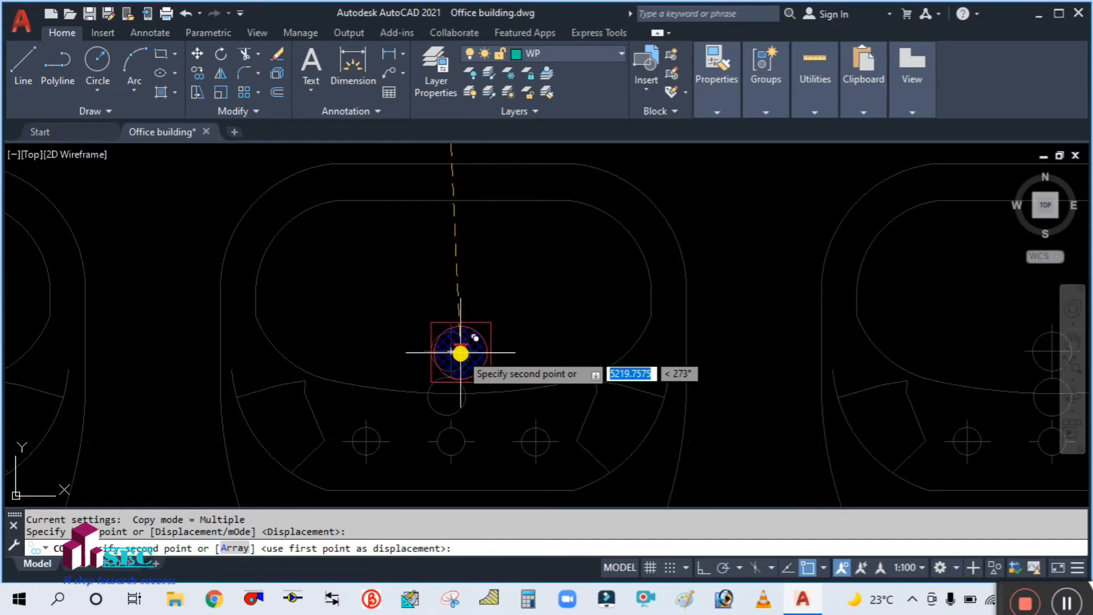
click(451, 351)
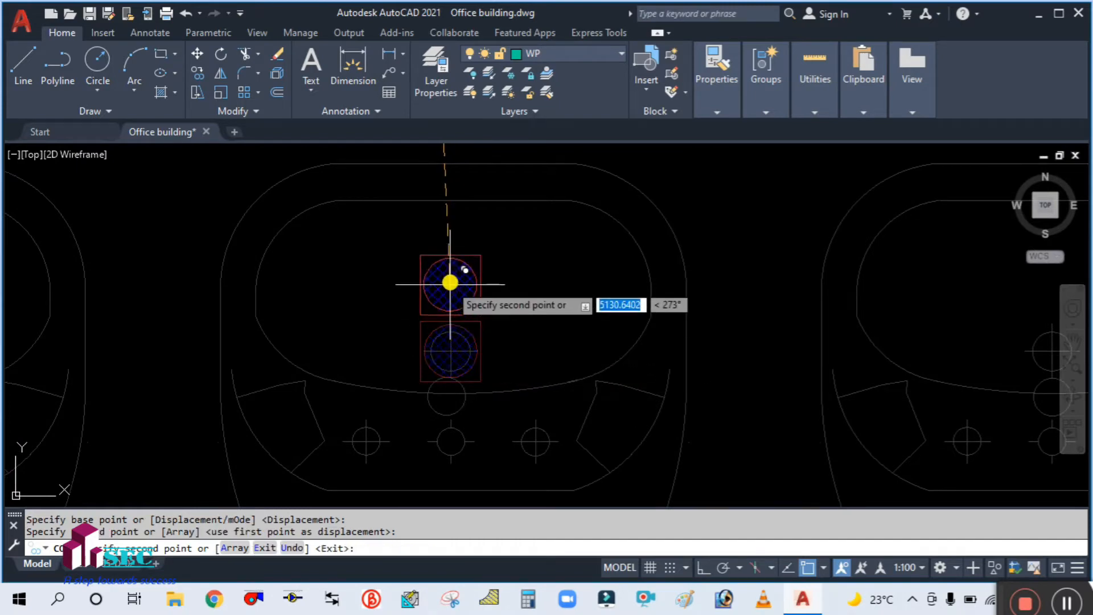
key(Escape)
scroll(481, 297, down, 5)
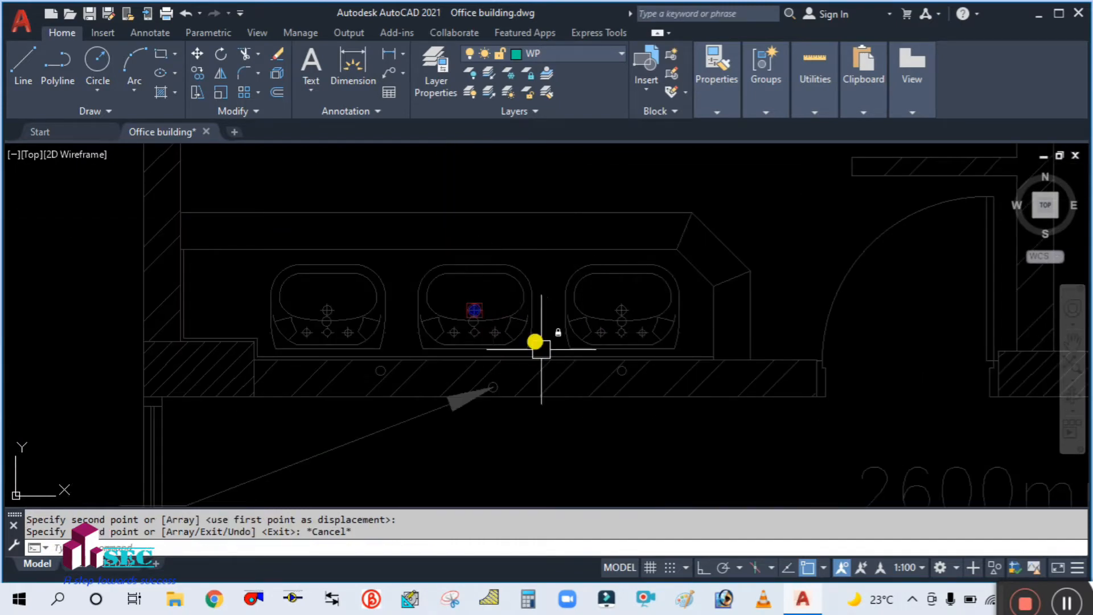
Step: With Ortho on, draw a WP polyline from the riser symbol straight down through the gents toilets to beside the washbasin counter's door-side end
click(704, 567)
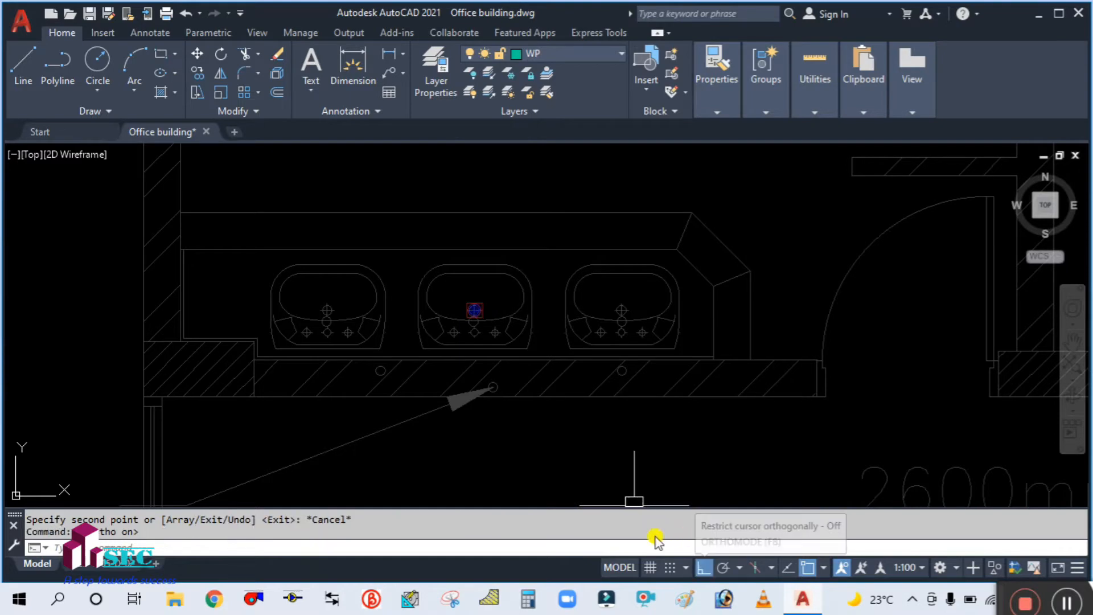
scroll(512, 426, down, 5)
mouse_move(601, 281)
middle_down()
mouse_move(598, 315)
mouse_move(617, 347)
mouse_move(632, 341)
middle_up()
scroll(728, 308, up, 2)
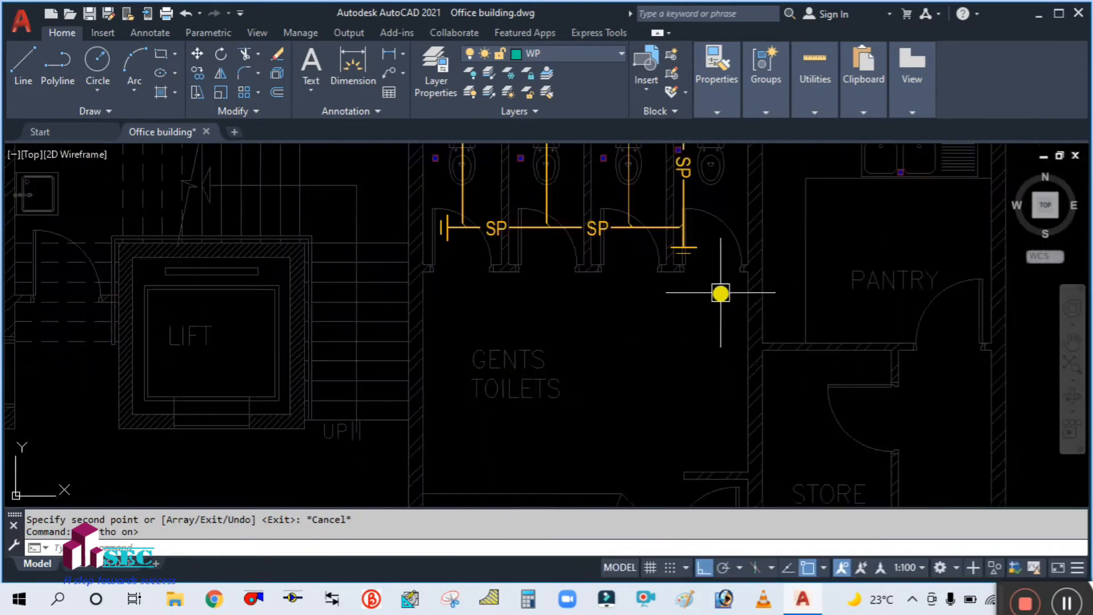
middle_drag(685, 305, 694, 386)
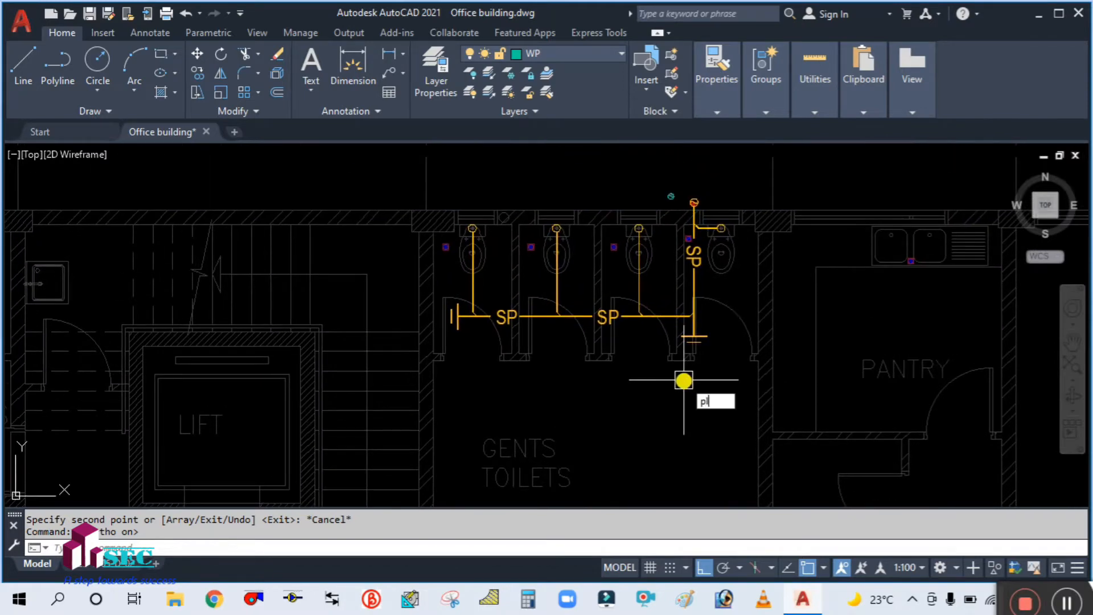
key(Return)
scroll(662, 185, up, 5)
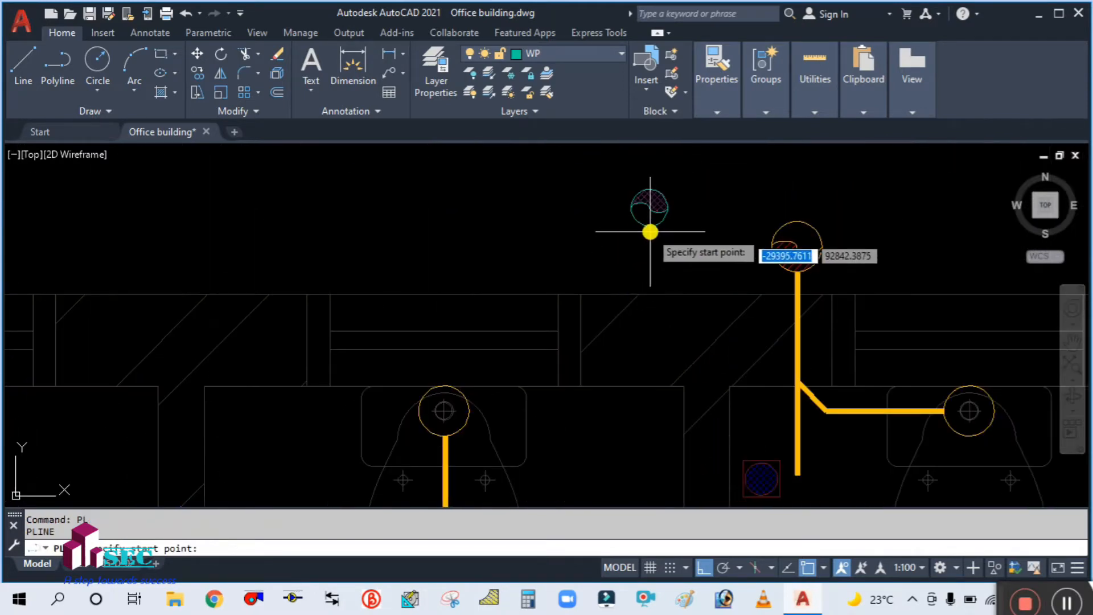
click(650, 232)
scroll(649, 234, down, 3)
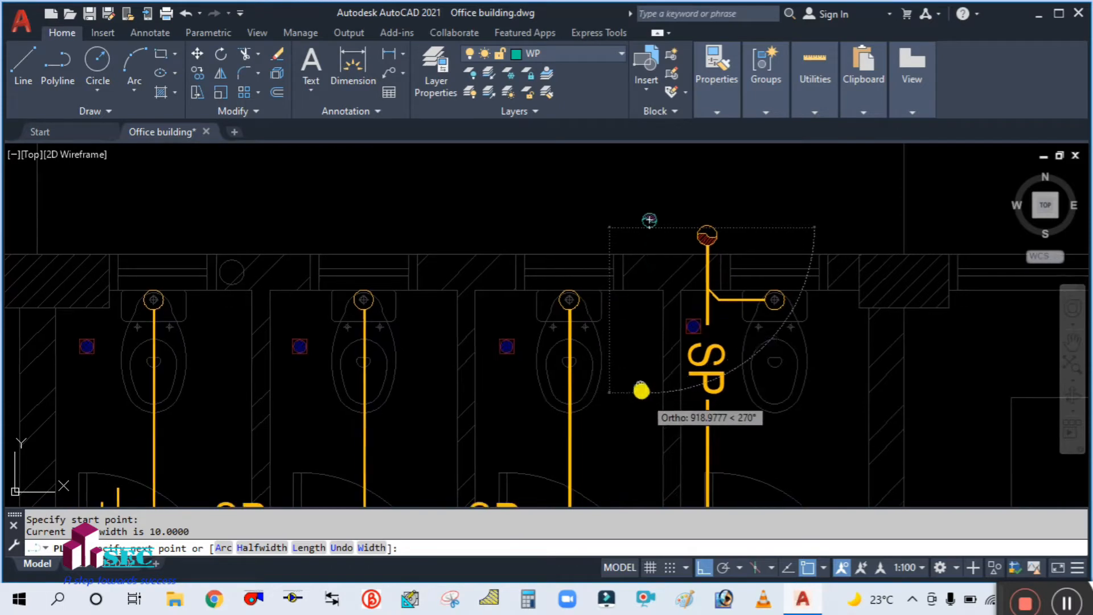
scroll(641, 391, down, 5)
middle_drag(622, 371, 610, 283)
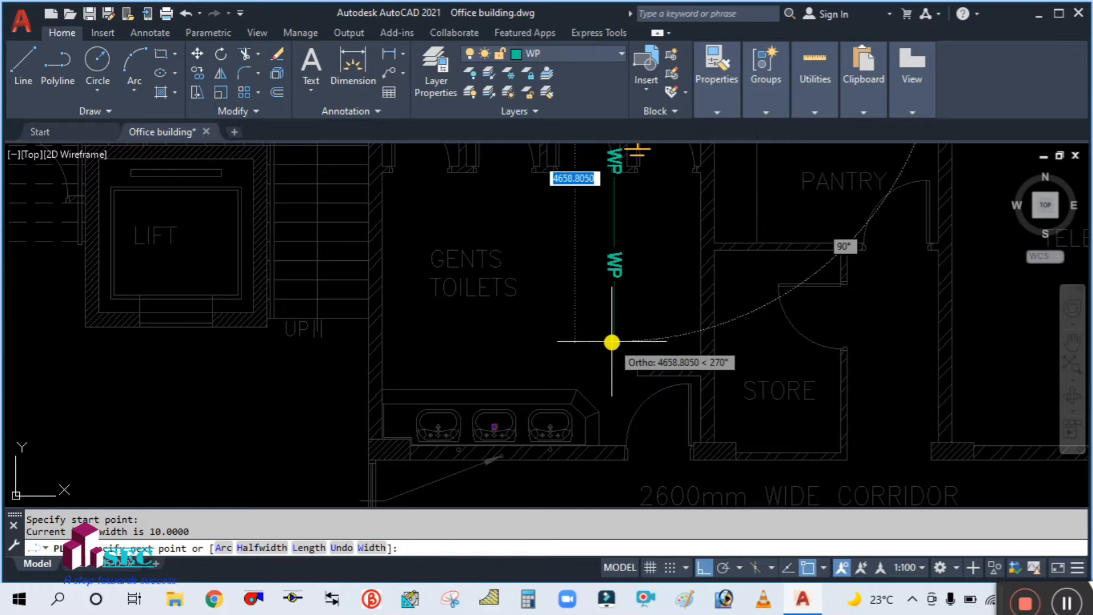
scroll(610, 420, up, 2)
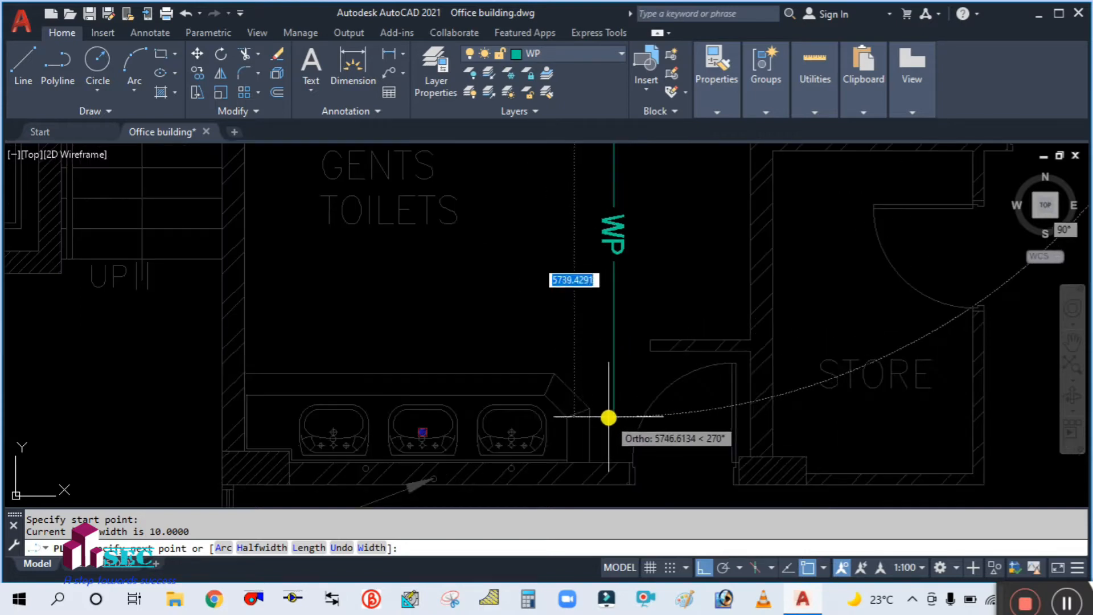
middle_drag(609, 418, 586, 361)
scroll(601, 377, up, 4)
click(587, 390)
key(Escape)
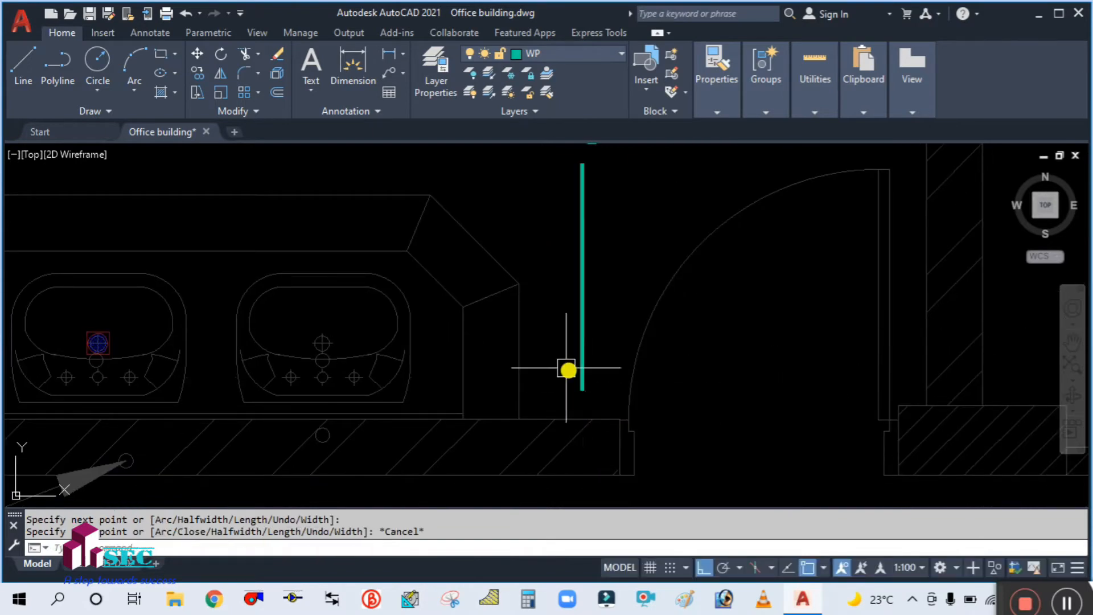
scroll(602, 384, down, 5)
middle_drag(566, 252, 614, 481)
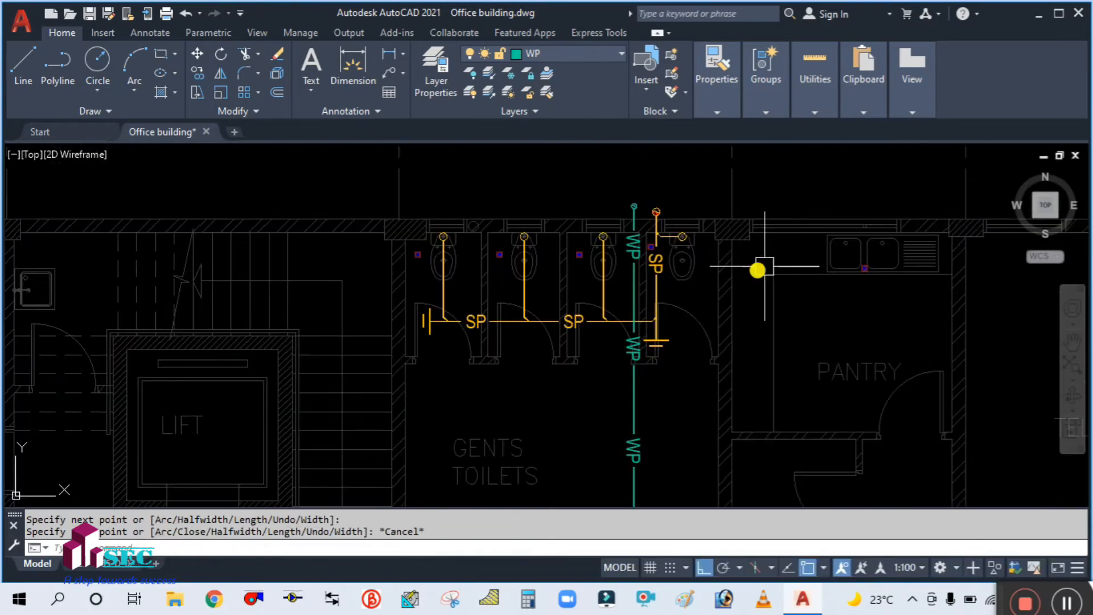
scroll(762, 268, up, 2)
middle_drag(776, 254, 721, 265)
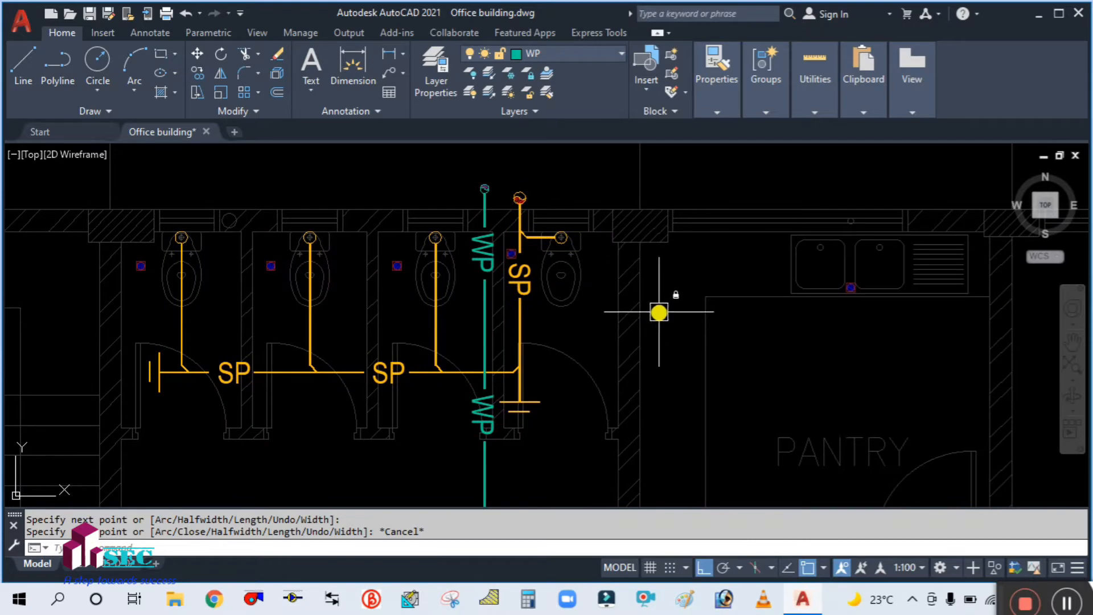
scroll(571, 287, up, 2)
scroll(825, 293, down, 3)
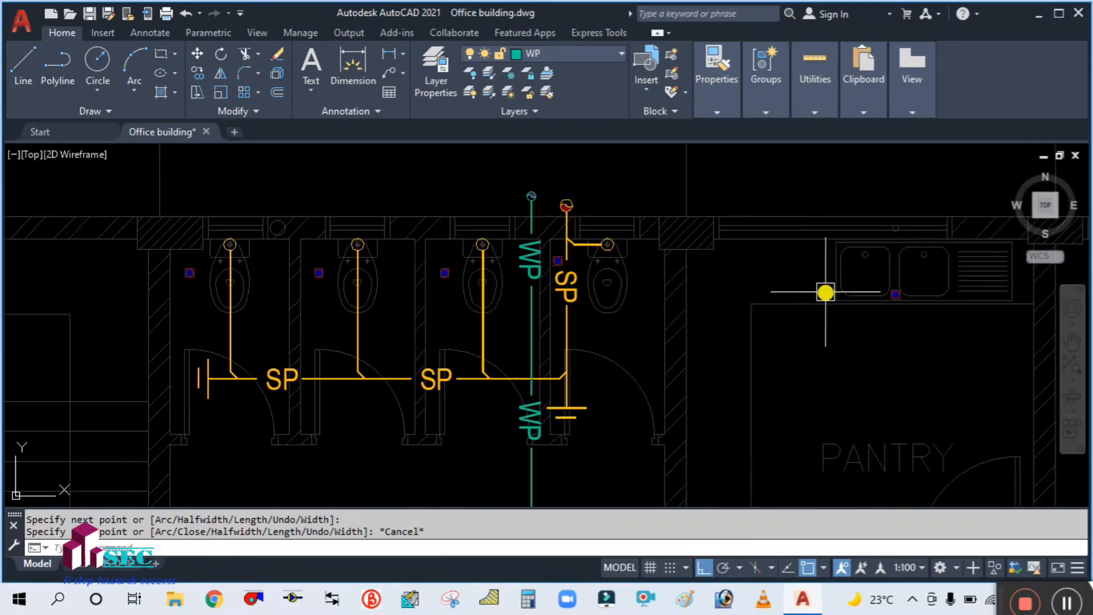
scroll(854, 293, up, 4)
key(space)
scroll(943, 298, up, 3)
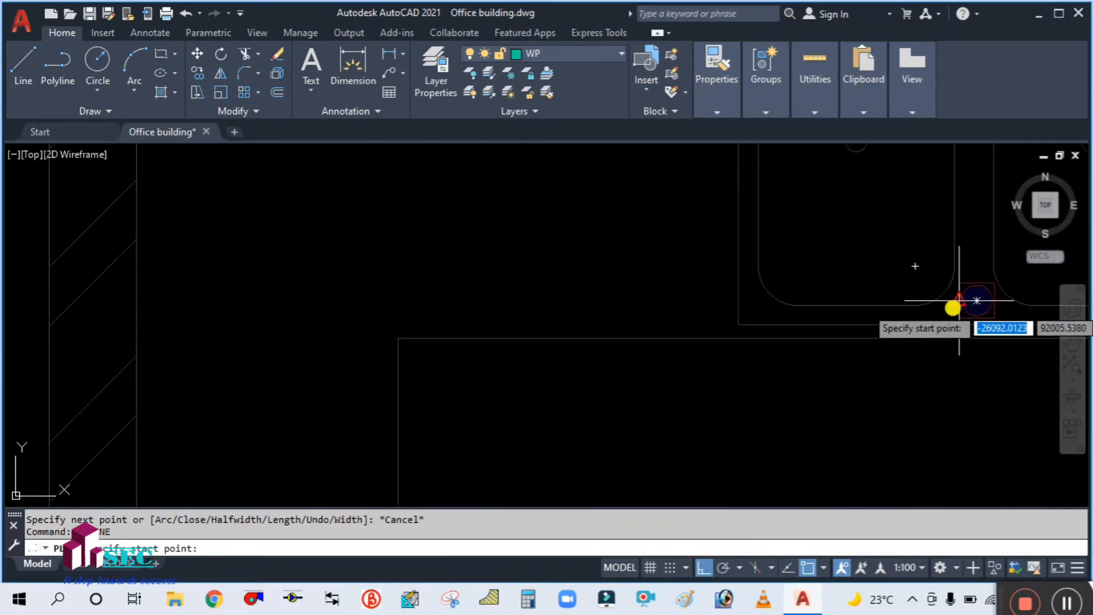
key(Escape)
Step: Draw a horizontal WP polyline from the pantry sink's water point across the fourth WC to just short of the vertical WP main
scroll(766, 324, down, 2)
scroll(717, 289, up, 3)
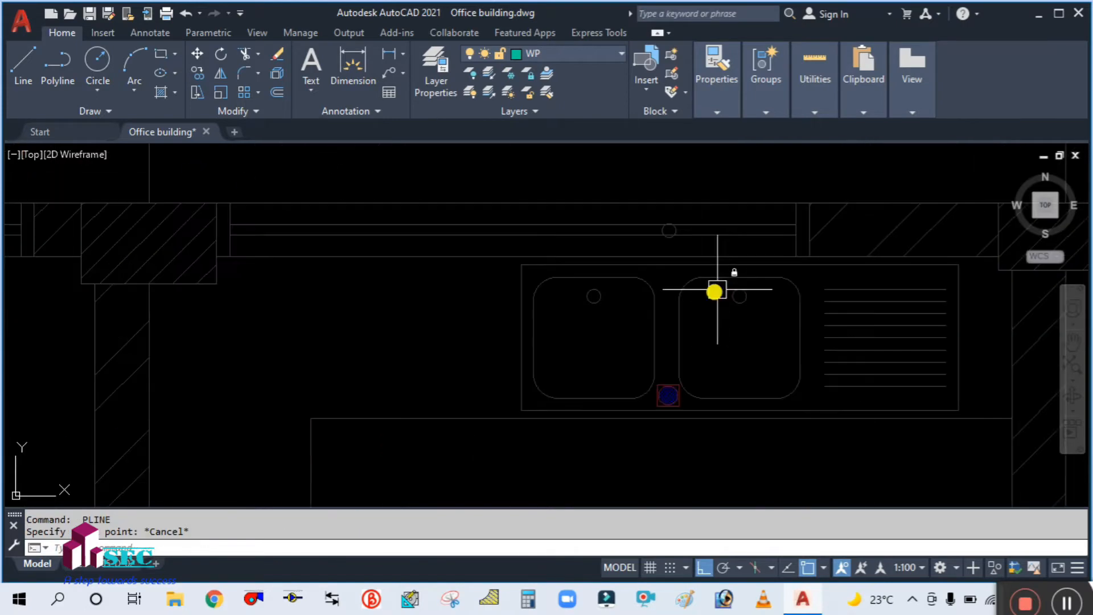
middle_drag(605, 371, 756, 311)
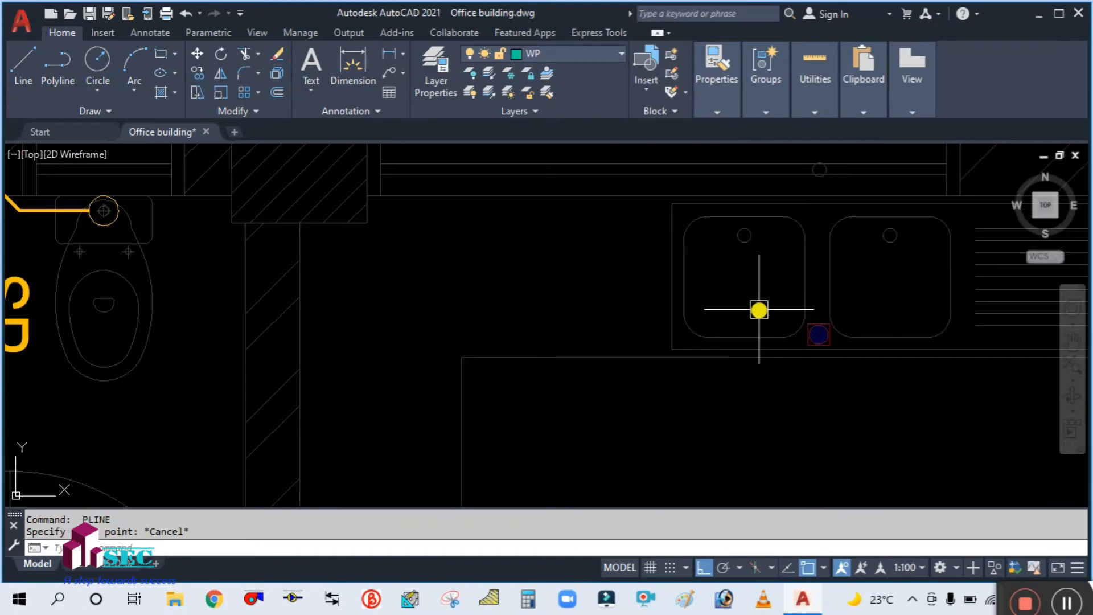
scroll(763, 313, down, 2)
scroll(780, 327, up, 3)
key(Return)
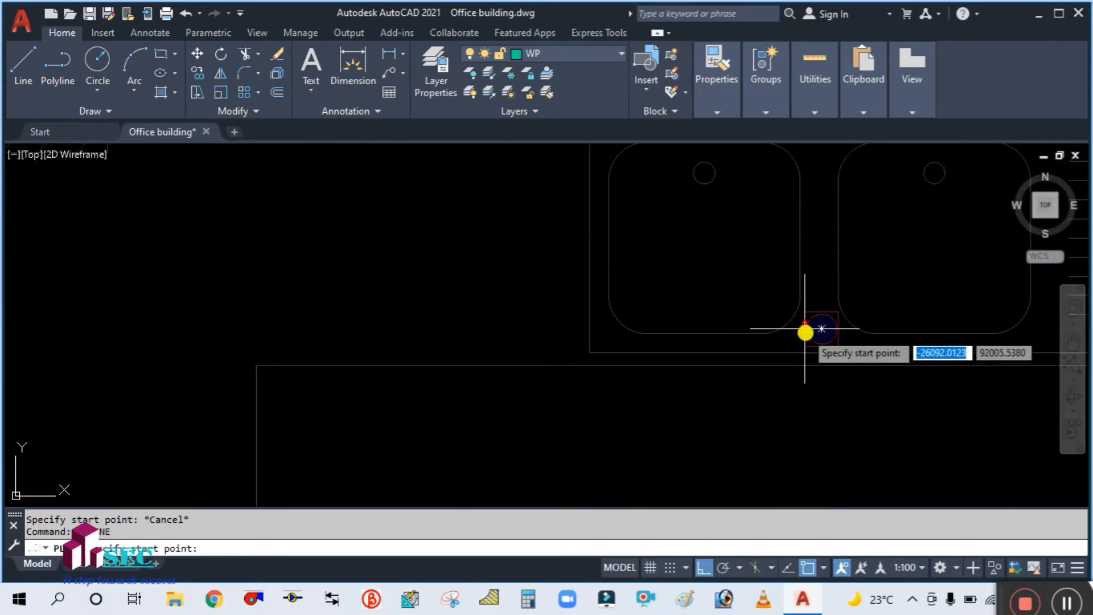
click(804, 330)
scroll(797, 333, down, 4)
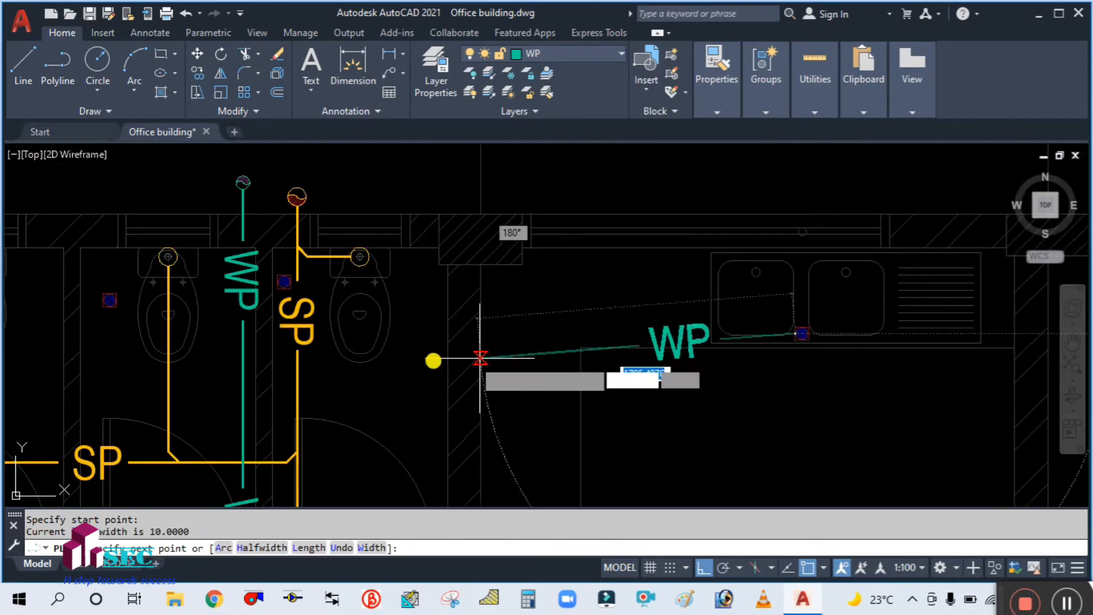
scroll(313, 371, up, 6)
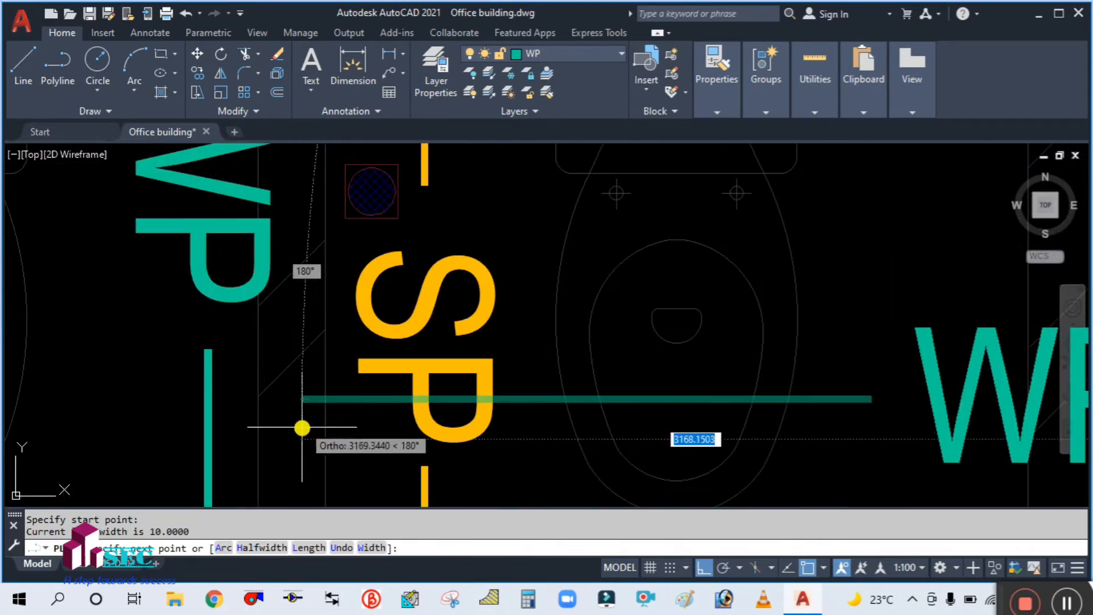
scroll(246, 404, up, 4)
scroll(279, 381, down, 2)
middle_drag(297, 379, 349, 319)
click(362, 309)
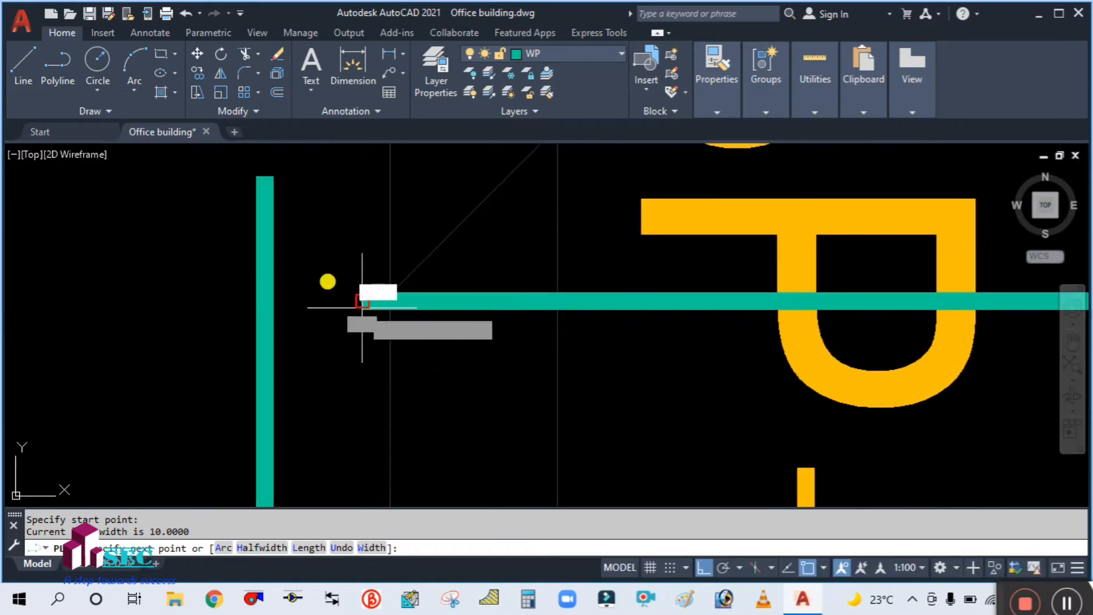
click(310, 271)
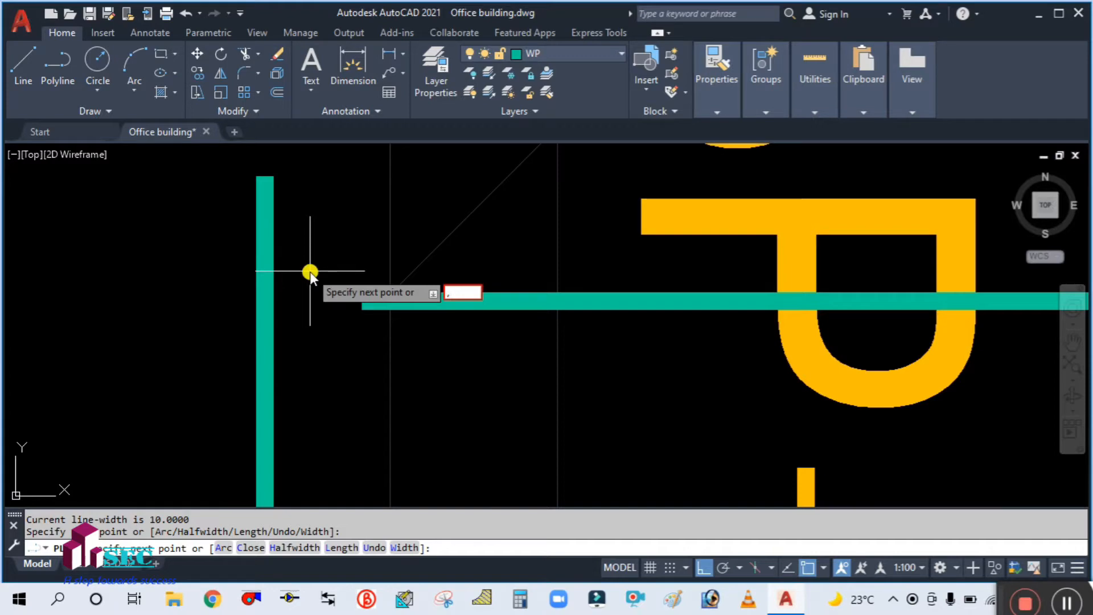
key(Return)
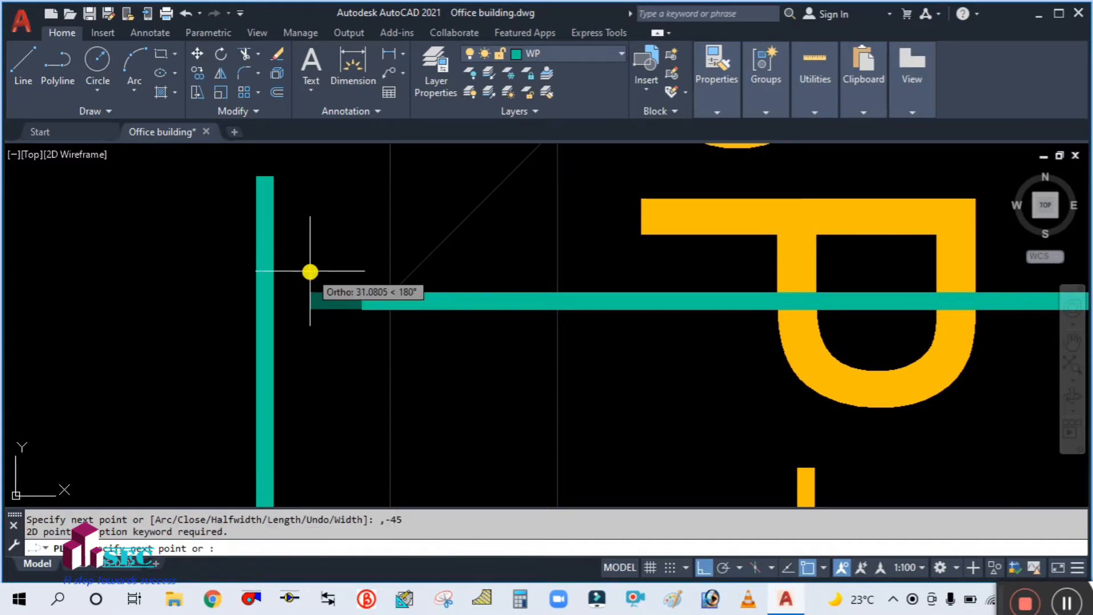
key(Escape)
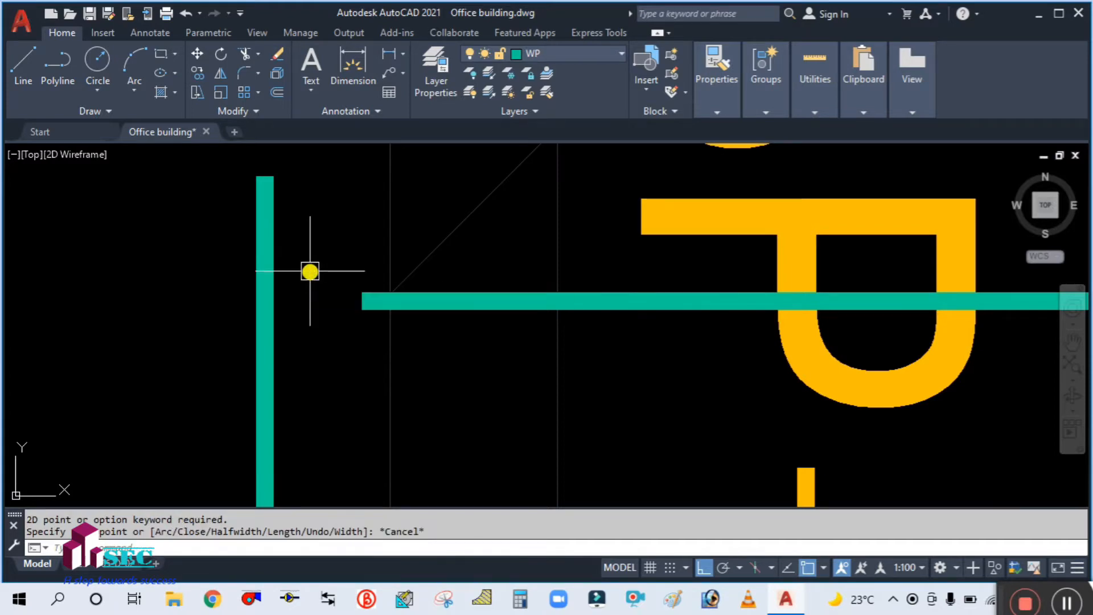
key(Escape)
middle_drag(325, 304, 326, 307)
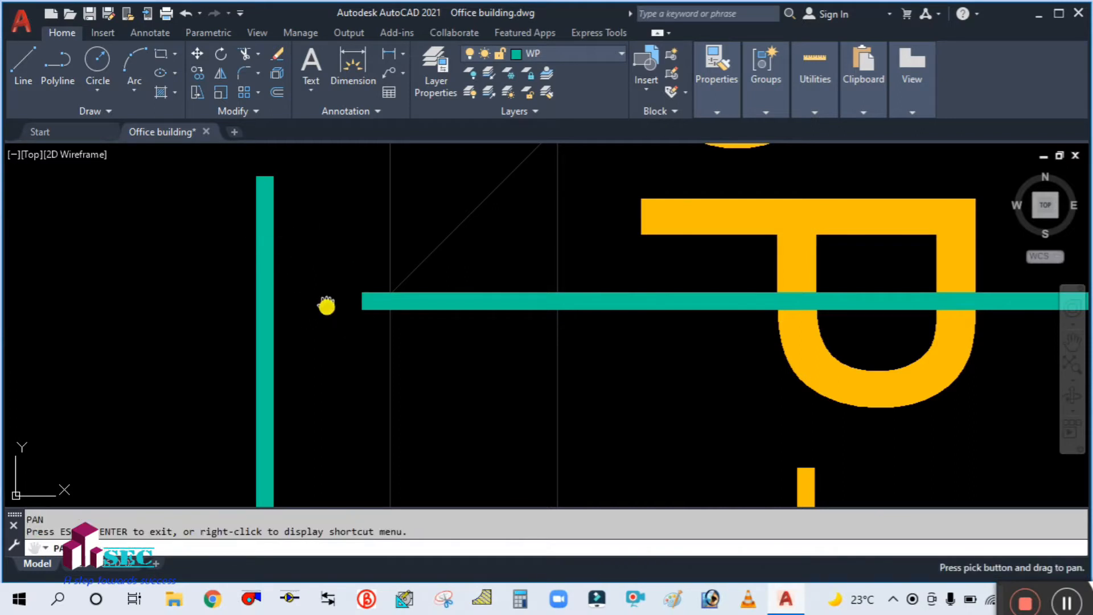
key(Escape)
Step: Draw a diagonal polyline at a -45 degree angle override from the pantry branch's free end up across the vertical WP main
text(pl)
key(Return)
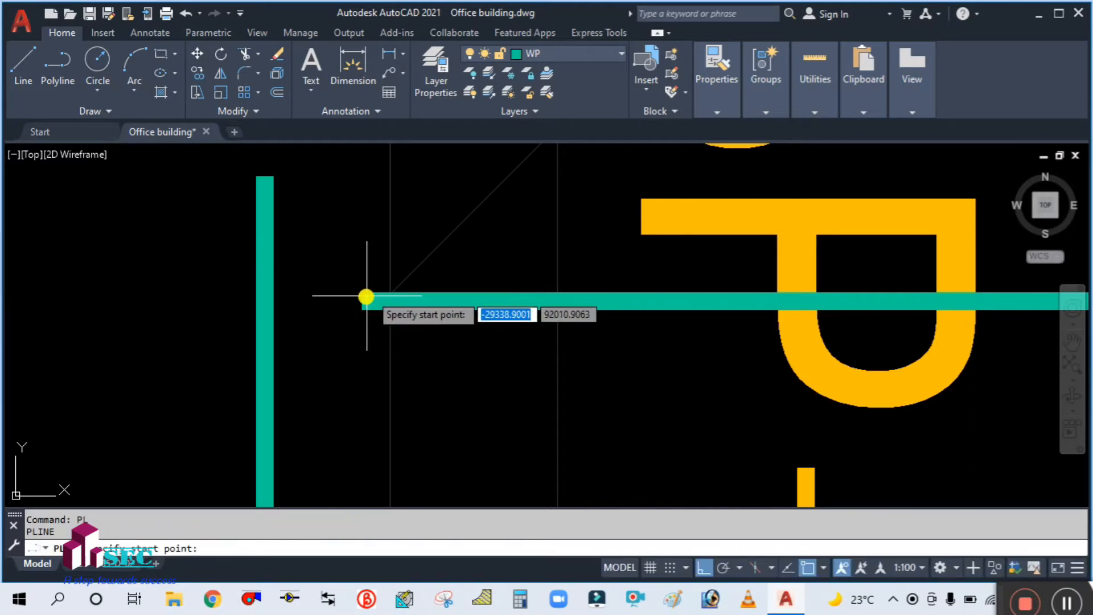
click(365, 300)
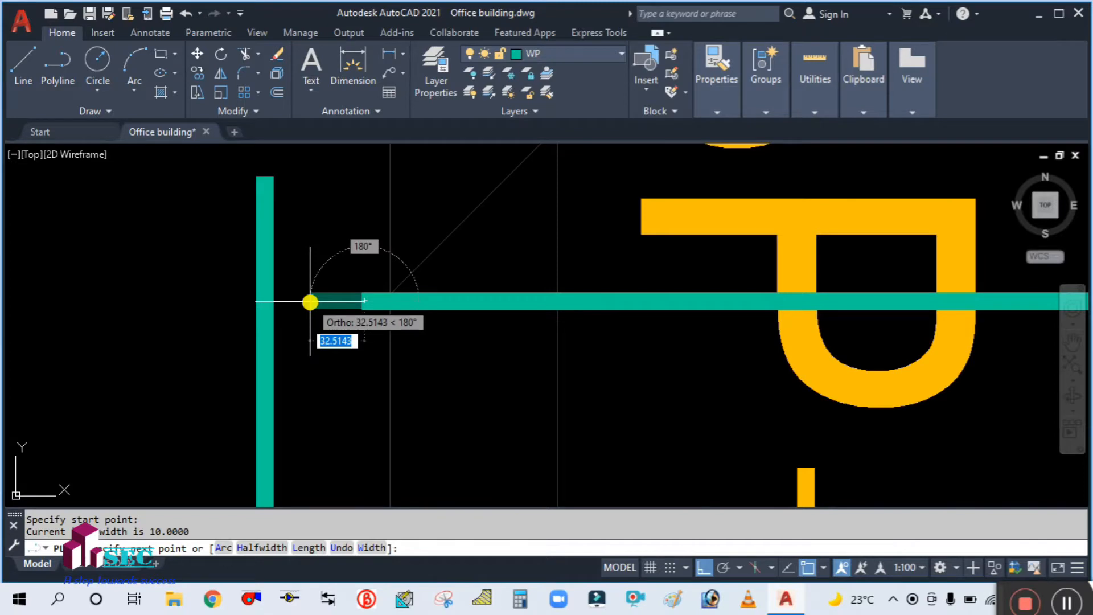
text(<)
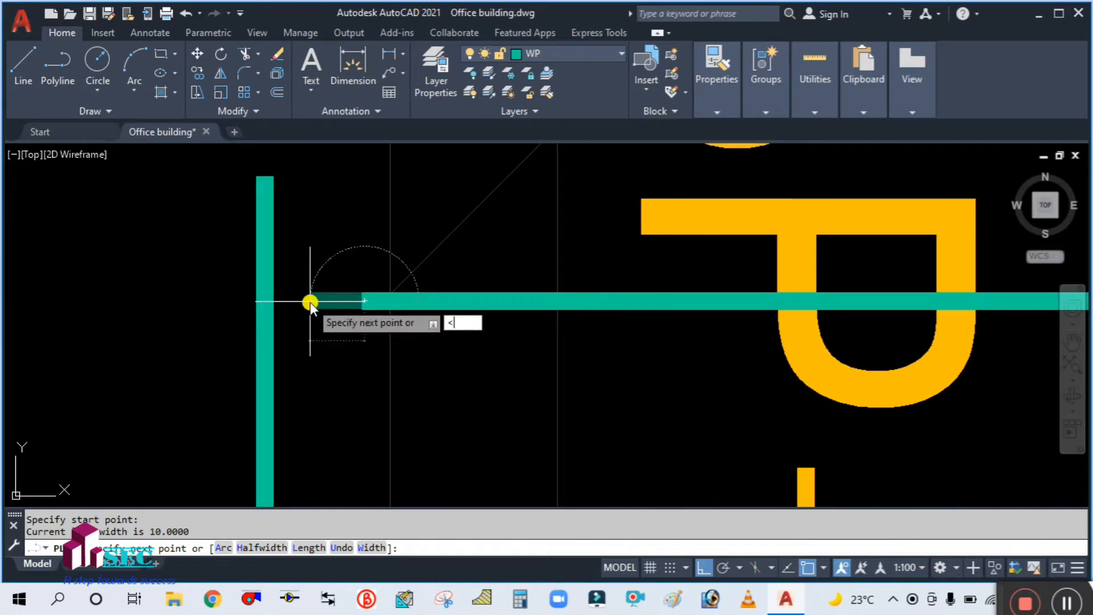
text(-45)
key(Return)
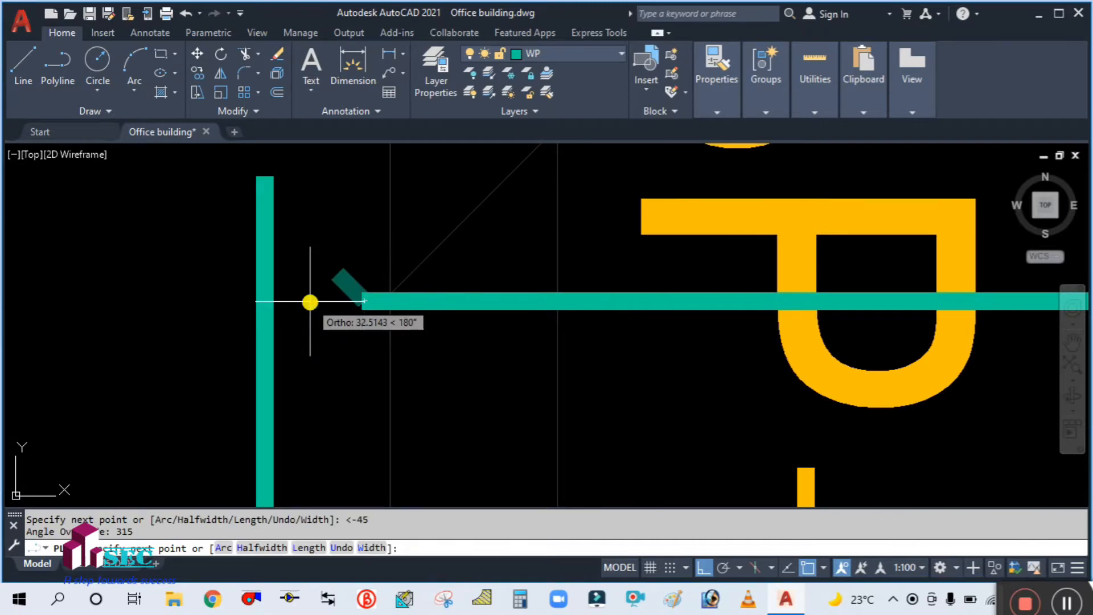
scroll(302, 297, down, 3)
scroll(268, 283, up, 2)
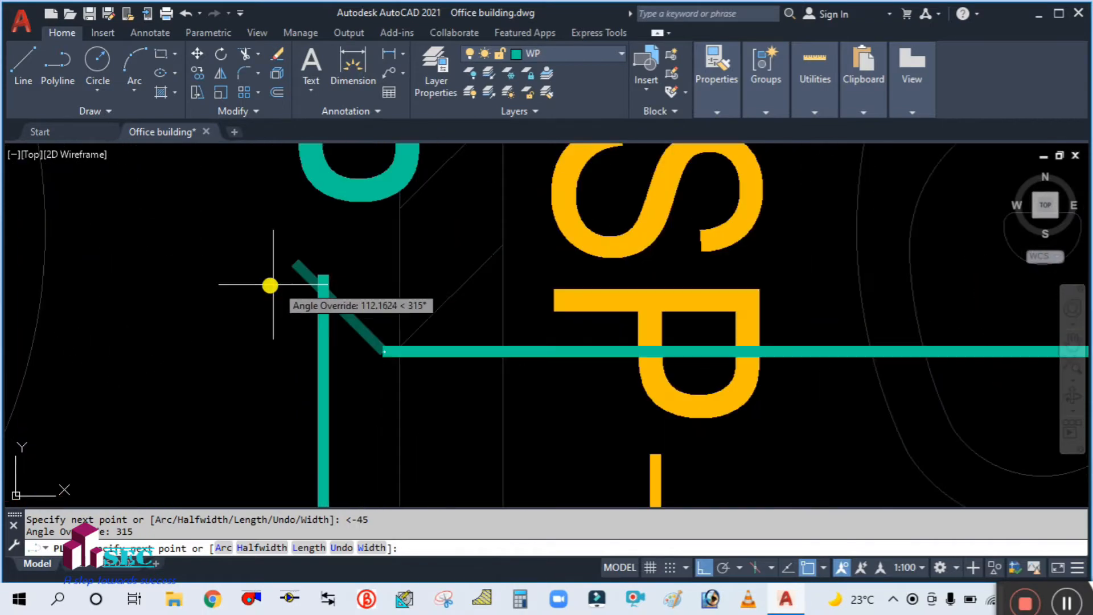
click(245, 281)
key(Escape)
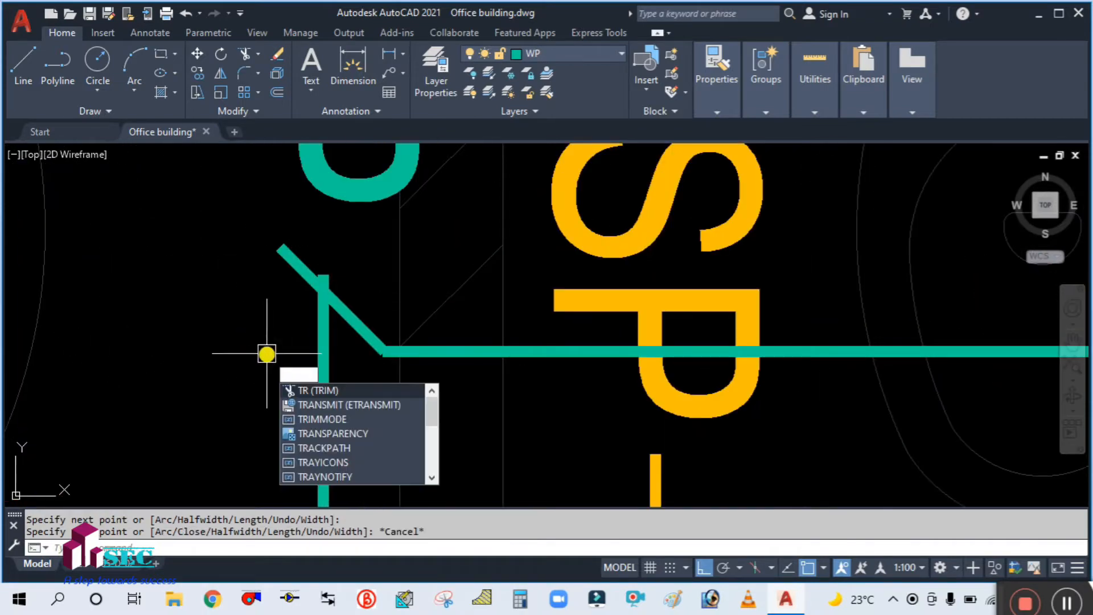
Step: Trim the part of the diagonal connector that extends beyond the vertical WP main
key(Return)
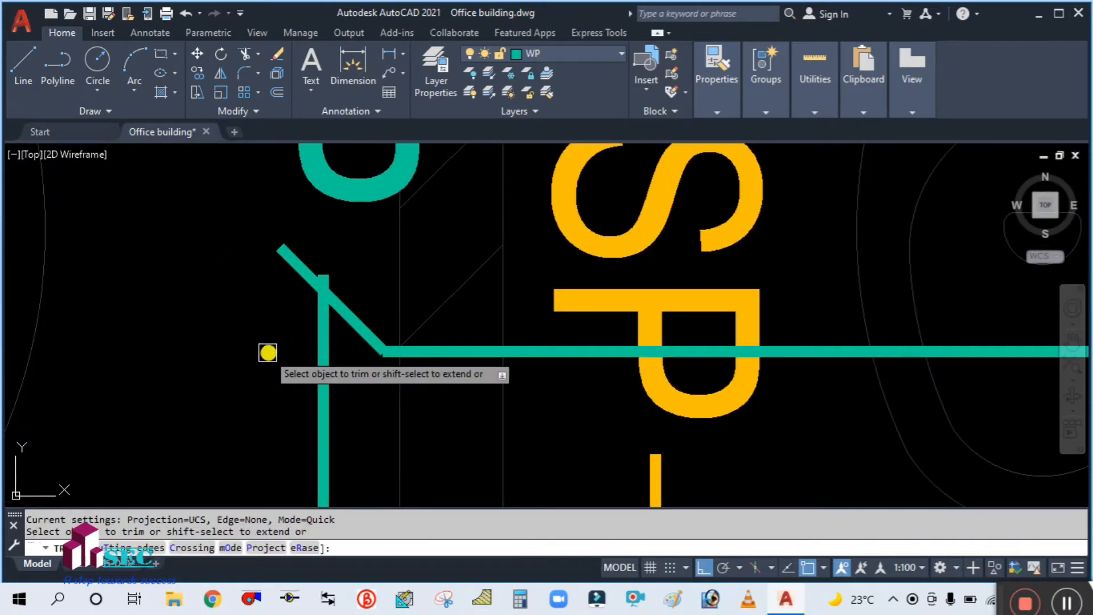
click(288, 268)
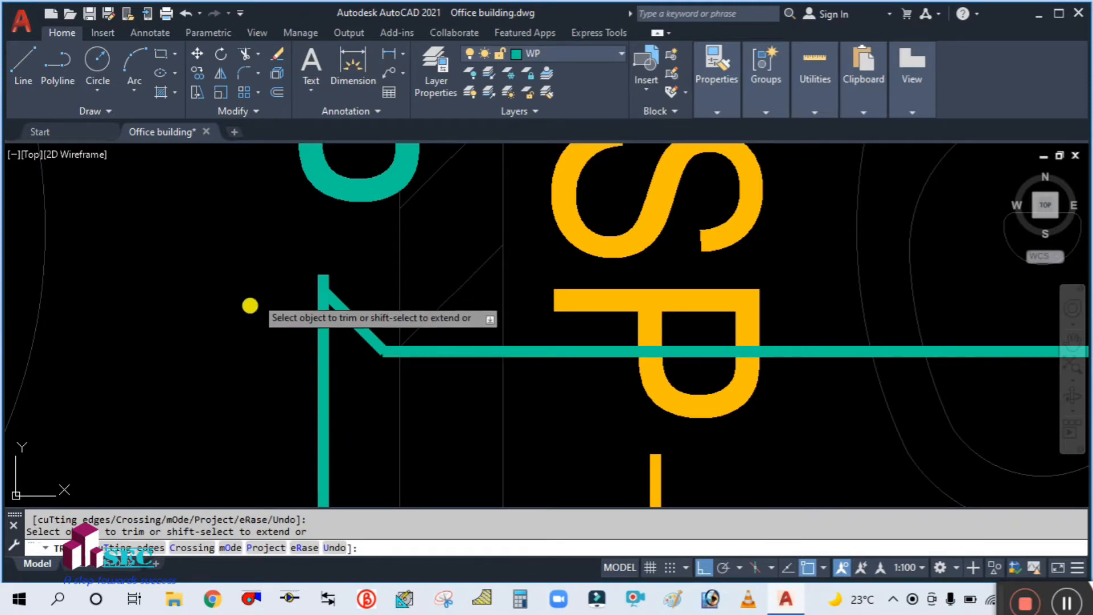
key(Escape)
Step: Examine the fourth WC's water point and its position relative to the vertical WP main and the pantry branch
scroll(315, 311, down, 4)
scroll(262, 385, down, 2)
scroll(327, 375, up, 2)
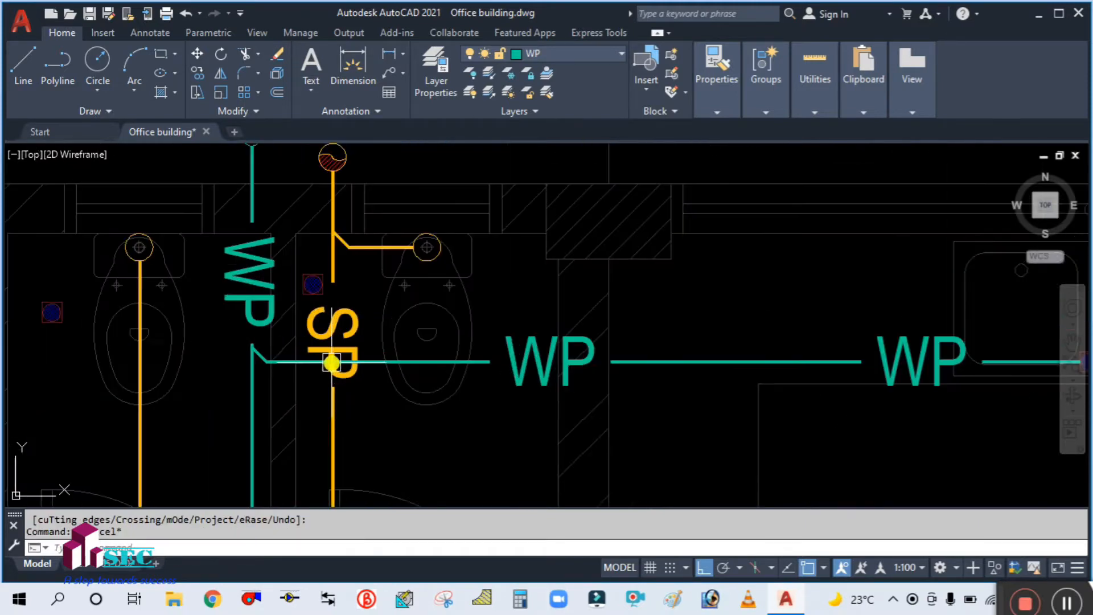
scroll(288, 251, up, 2)
scroll(321, 294, down, 2)
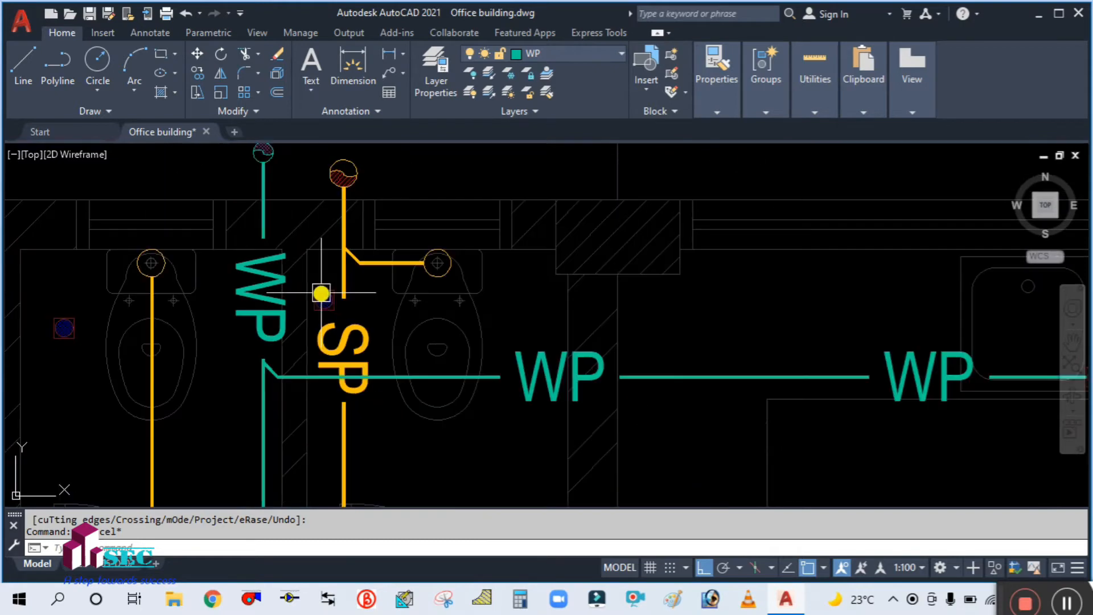
scroll(303, 375, up, 1)
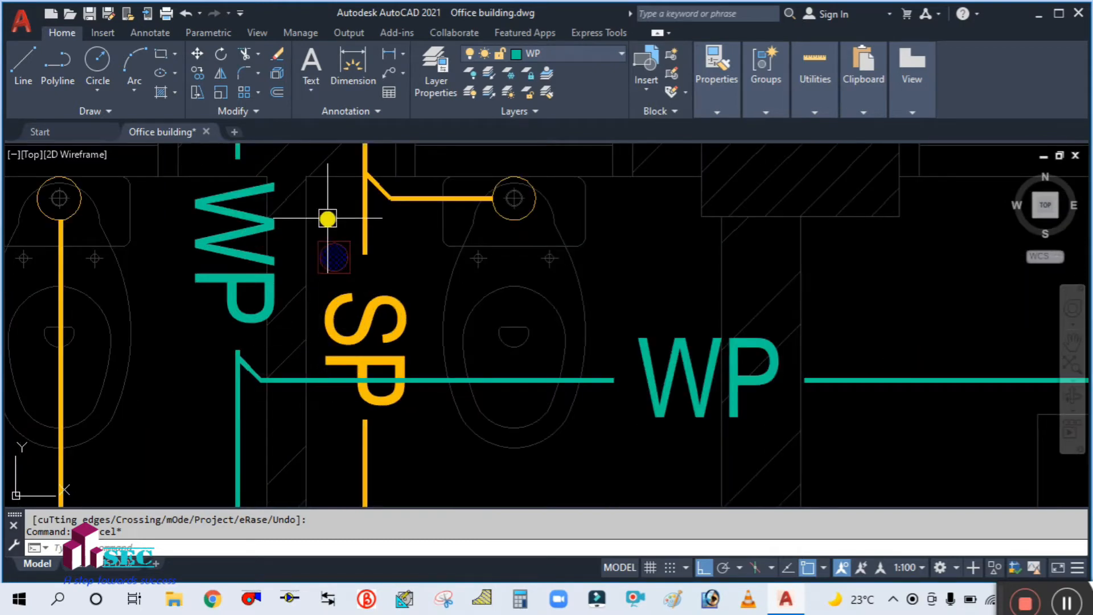
middle_drag(327, 218, 335, 375)
middle_drag(327, 424, 384, 280)
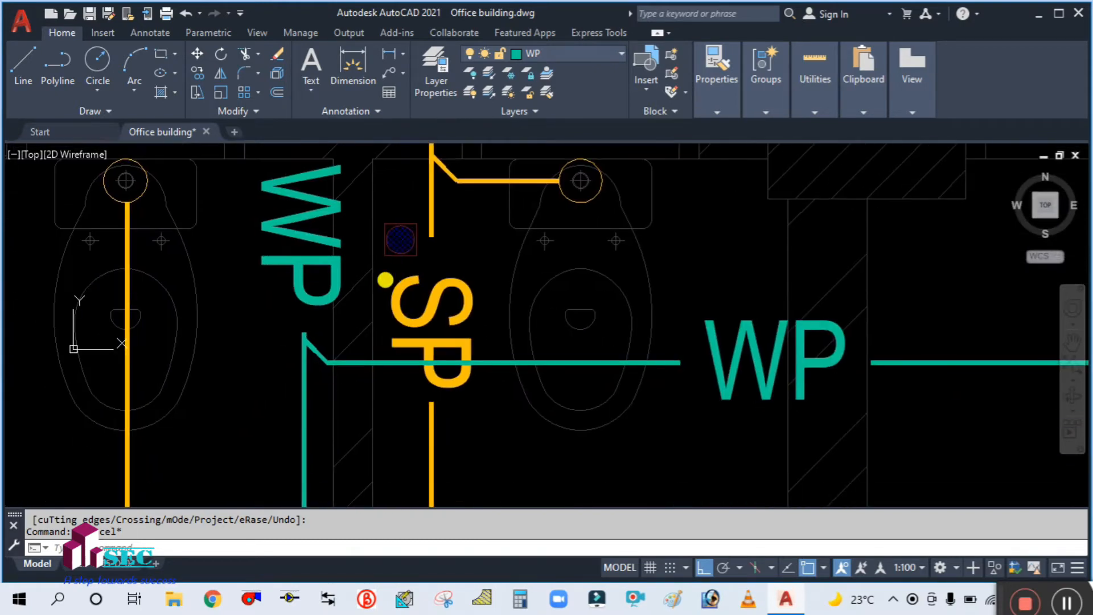
scroll(385, 280, down, 2)
scroll(379, 249, up, 3)
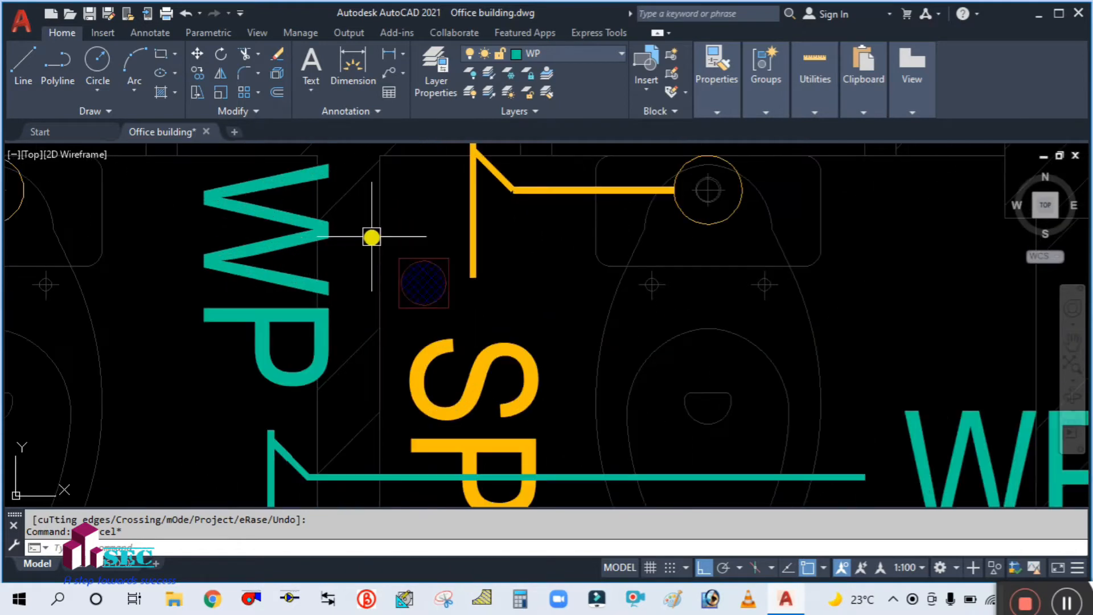
scroll(404, 318, down, 3)
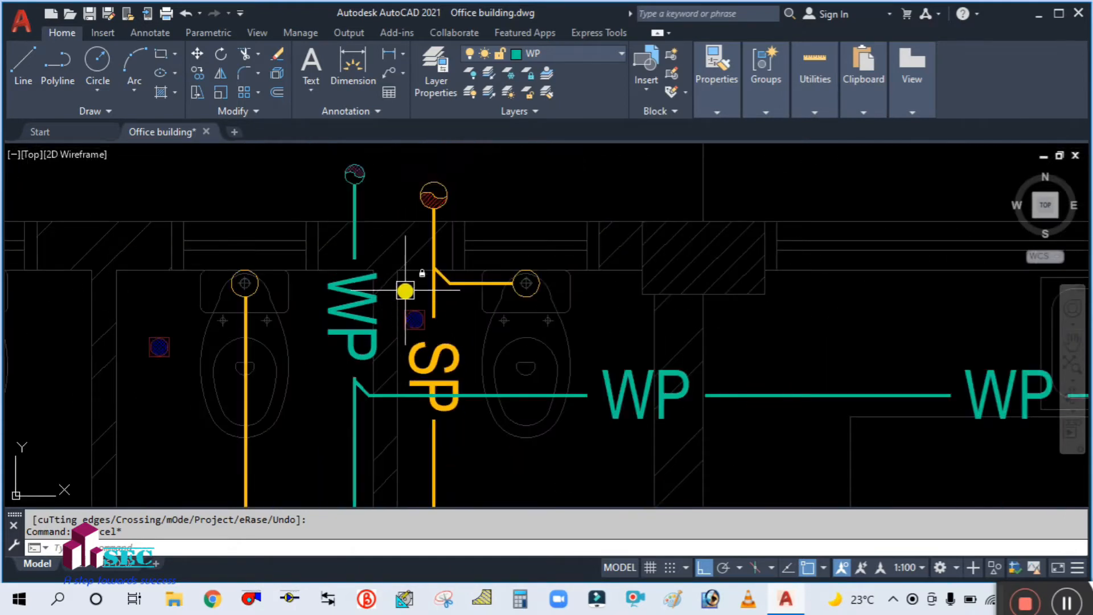
scroll(402, 285, up, 2)
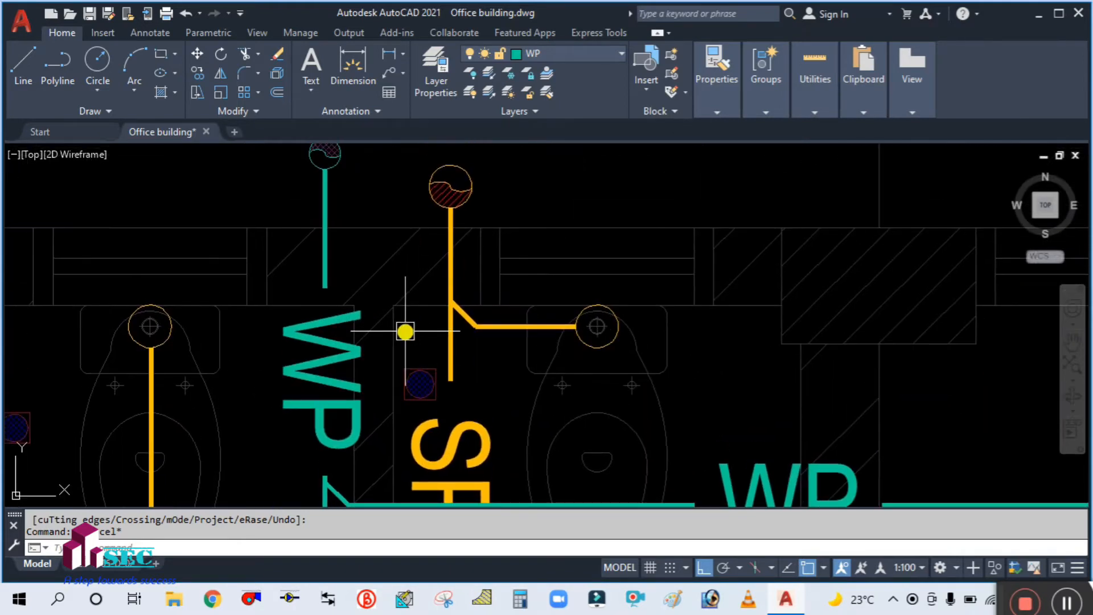
key(Return)
scroll(392, 369, up, 2)
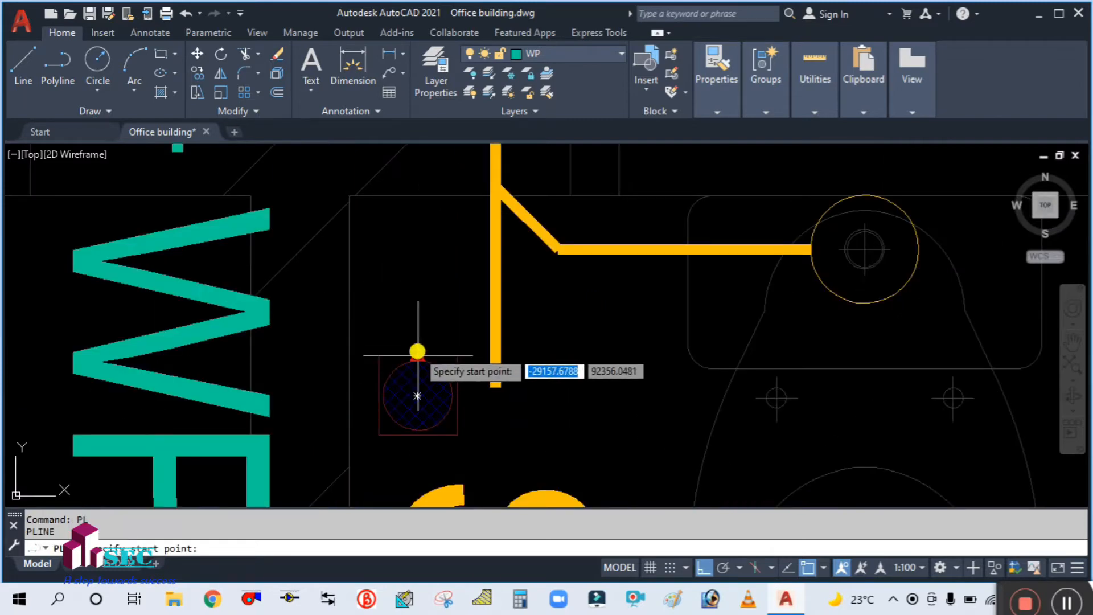
click(417, 354)
middle_drag(409, 247, 393, 370)
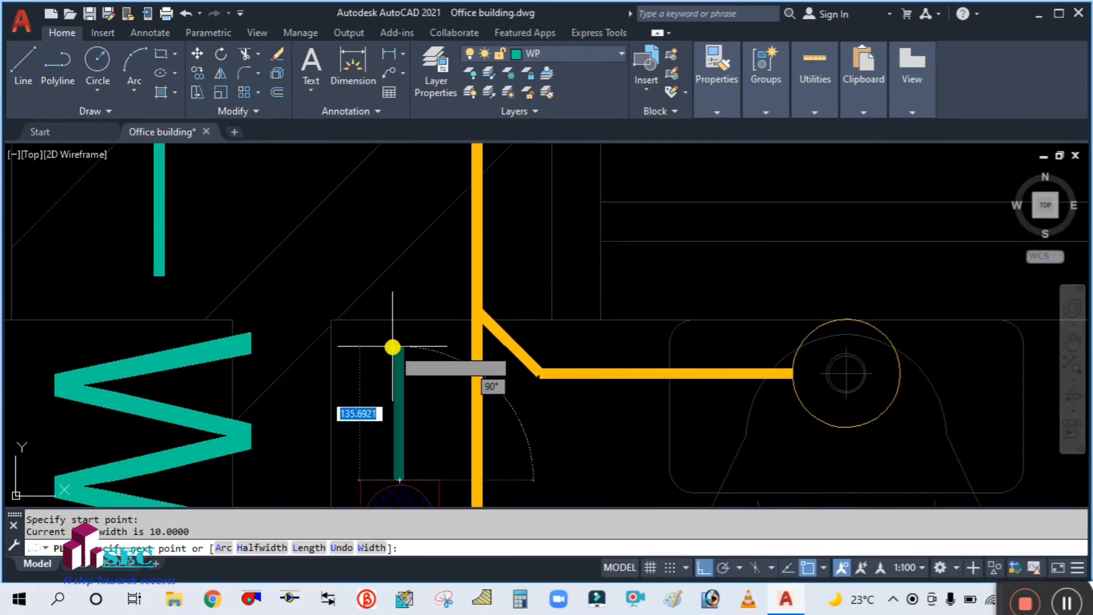
click(393, 347)
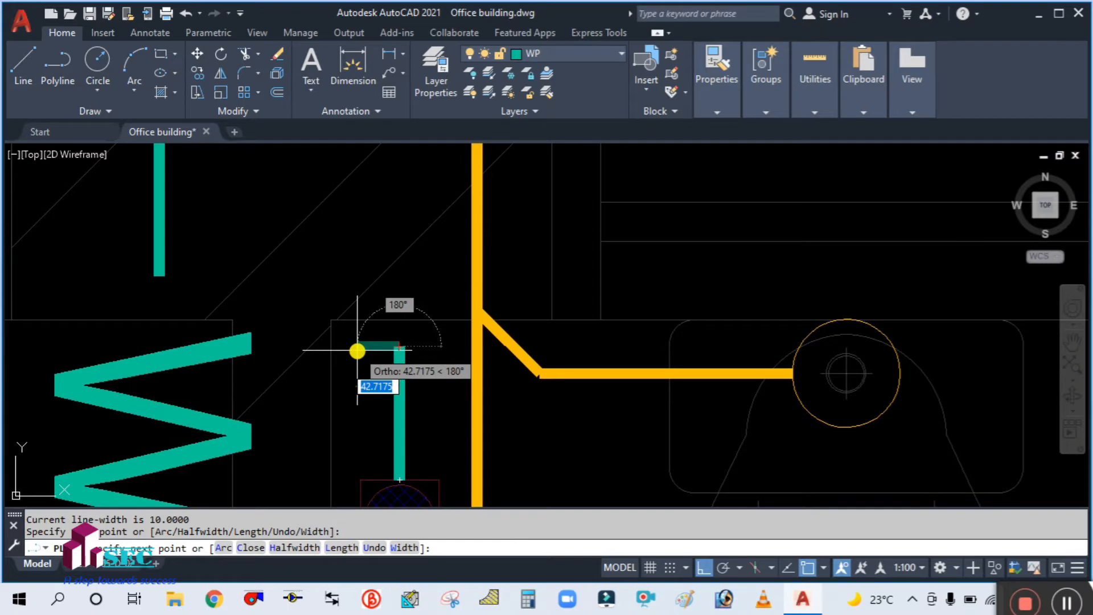
key(Return)
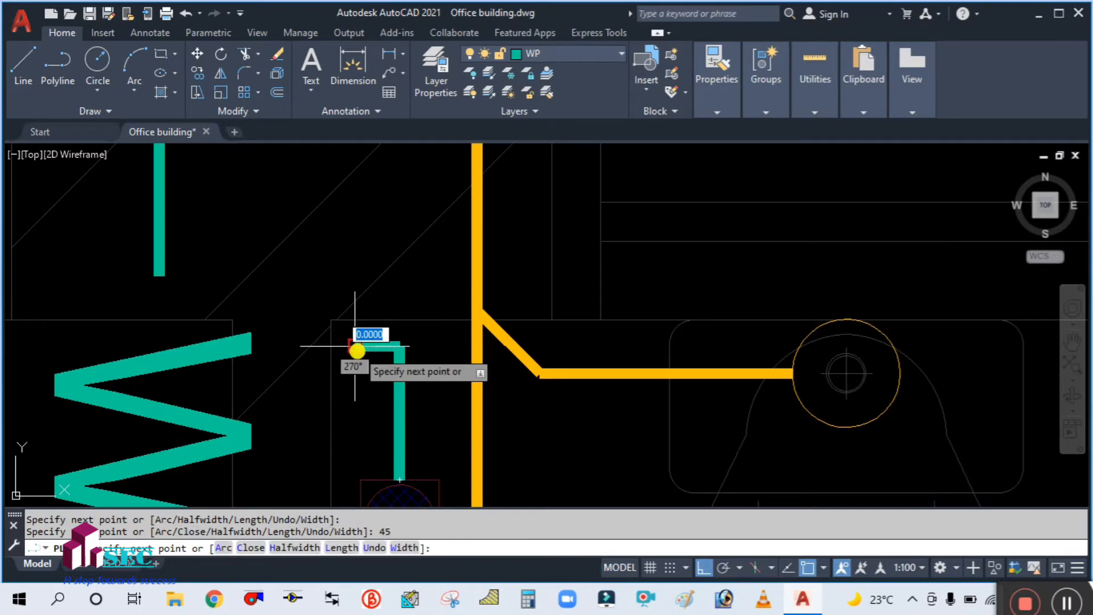
key(Escape)
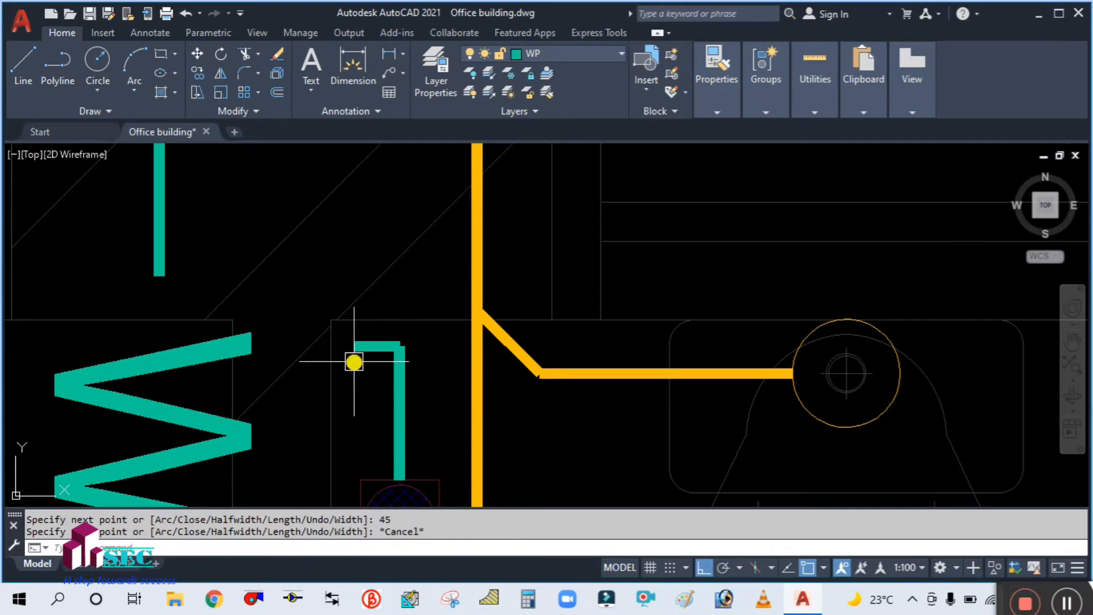
key(ctrl+z)
key(Escape)
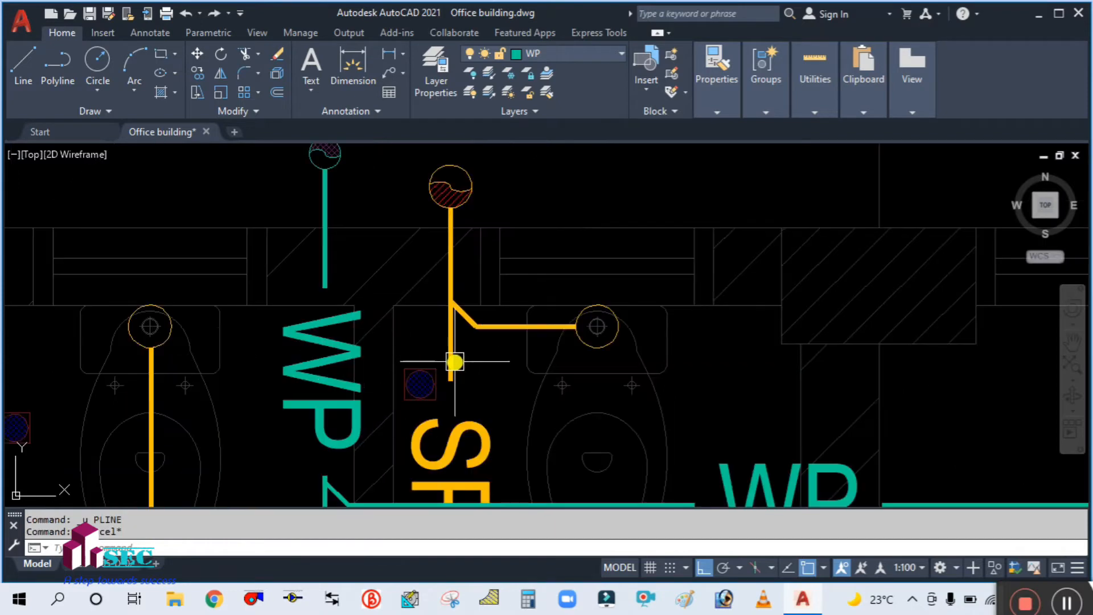
Step: Draw a vertical polyline about 144 units long upward from the top edge of the fourth WC's water point
key(Return)
scroll(447, 358, up, 2)
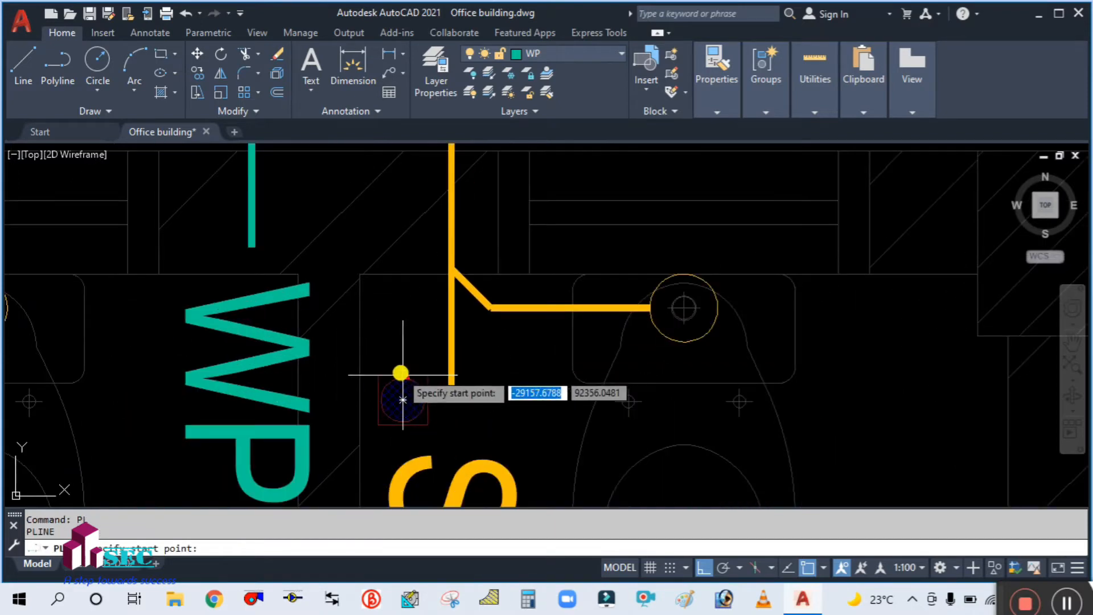
click(401, 375)
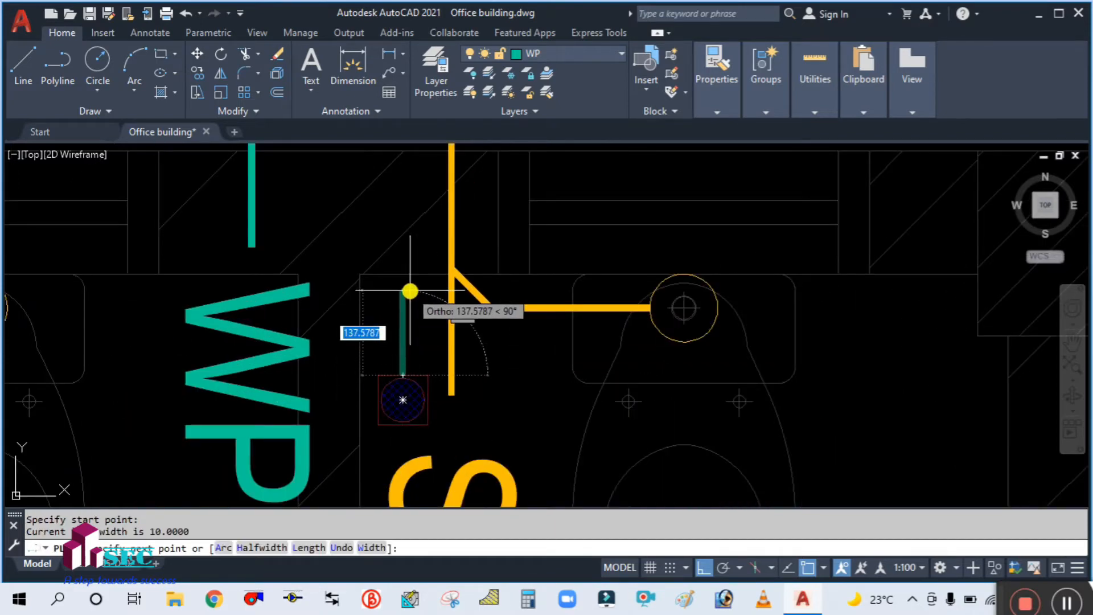
scroll(407, 291, up, 3)
click(371, 273)
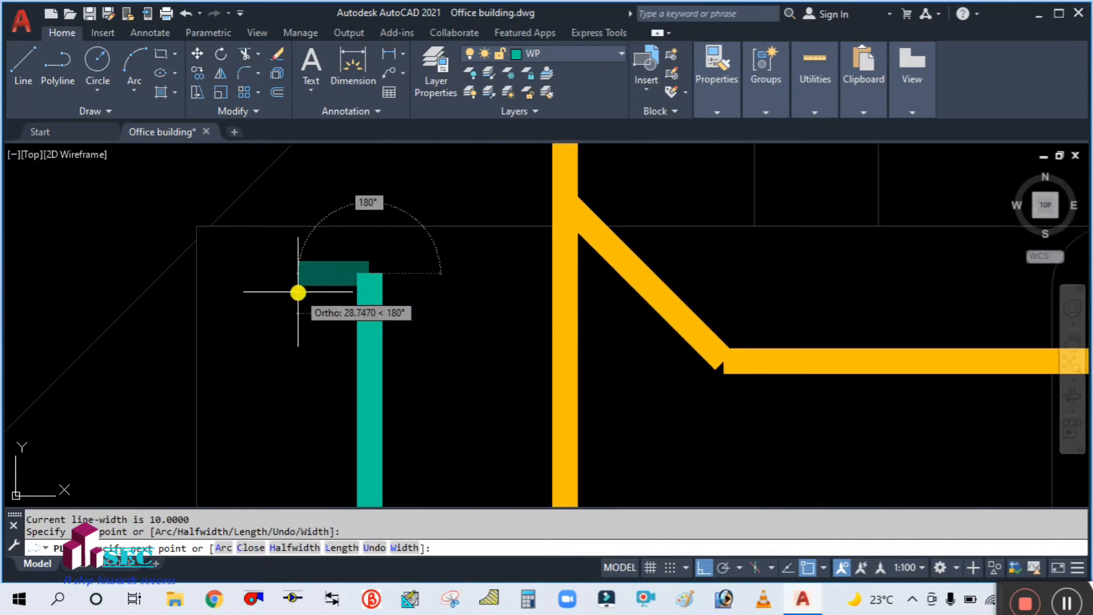
text(400)
key(Return)
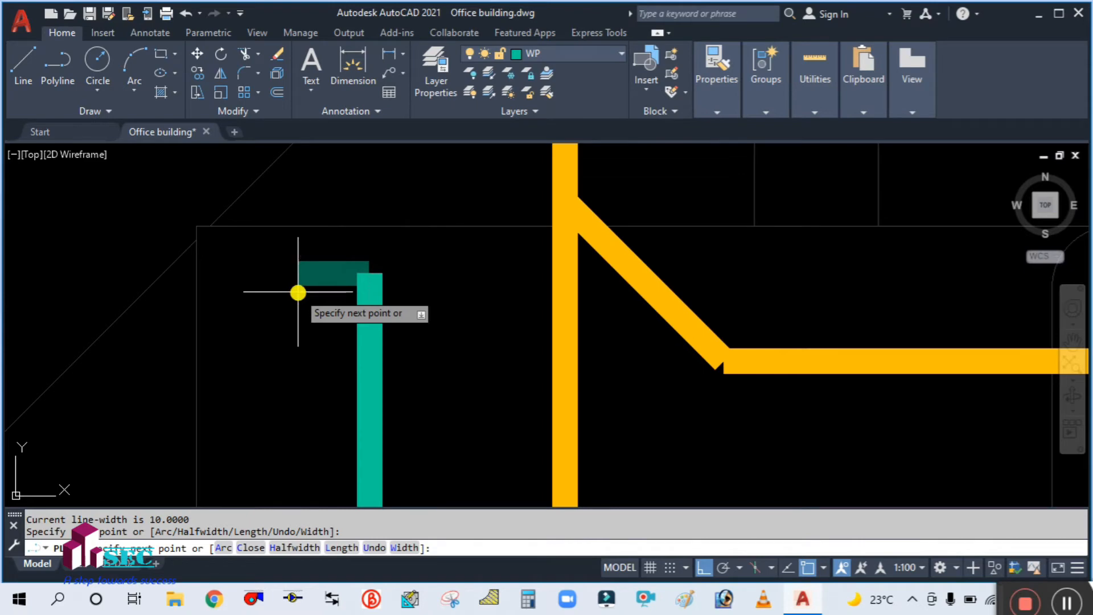
text(<45)
key(Return)
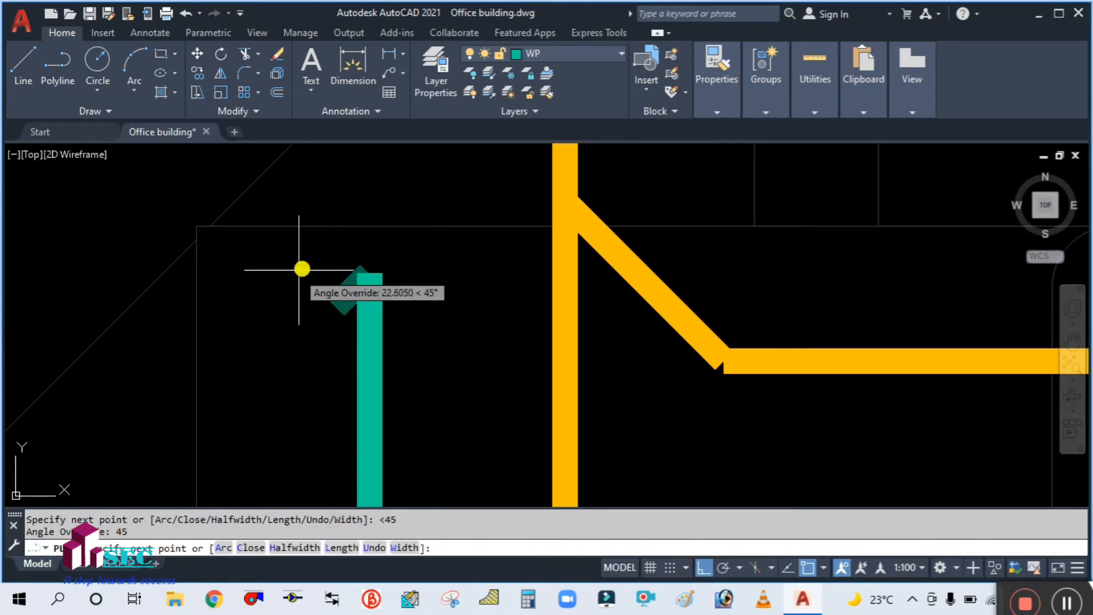
scroll(407, 205, down, 4)
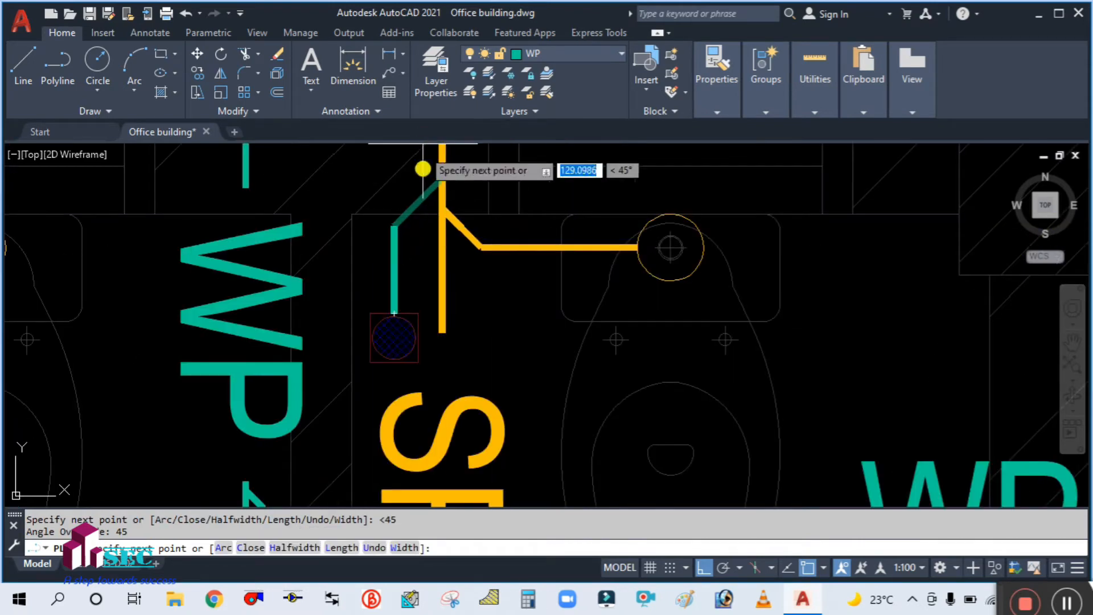
scroll(420, 210, up, 4)
scroll(379, 379, down, 4)
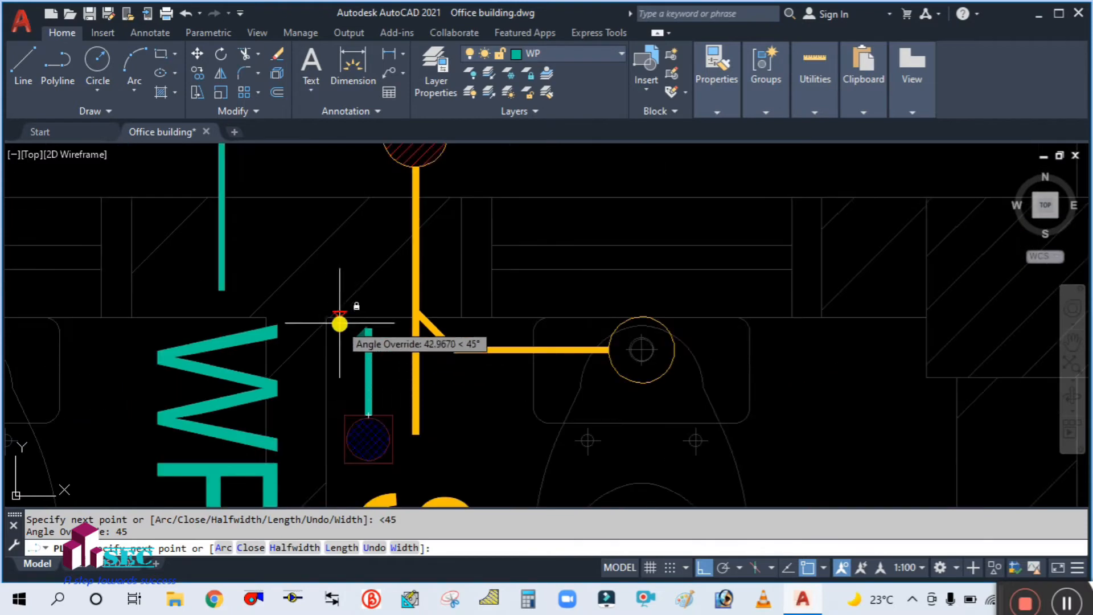
scroll(352, 323, up, 4)
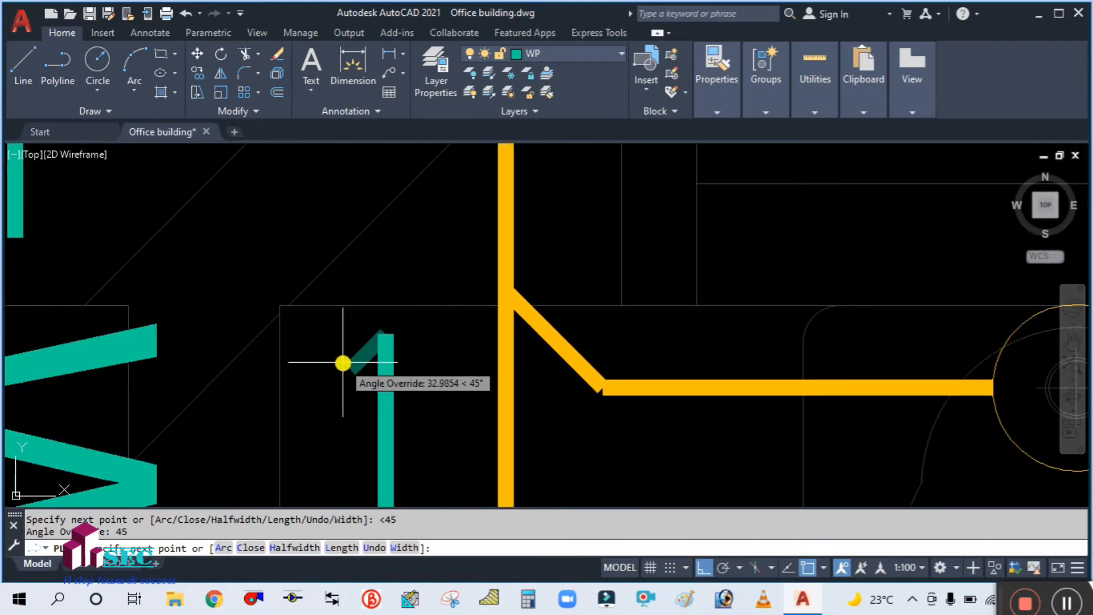
key(Escape)
Step: Draw a diagonal polyline at a -45 degree angle override from the fourth WC branch's upper end across the WP main below the riser
key(Return)
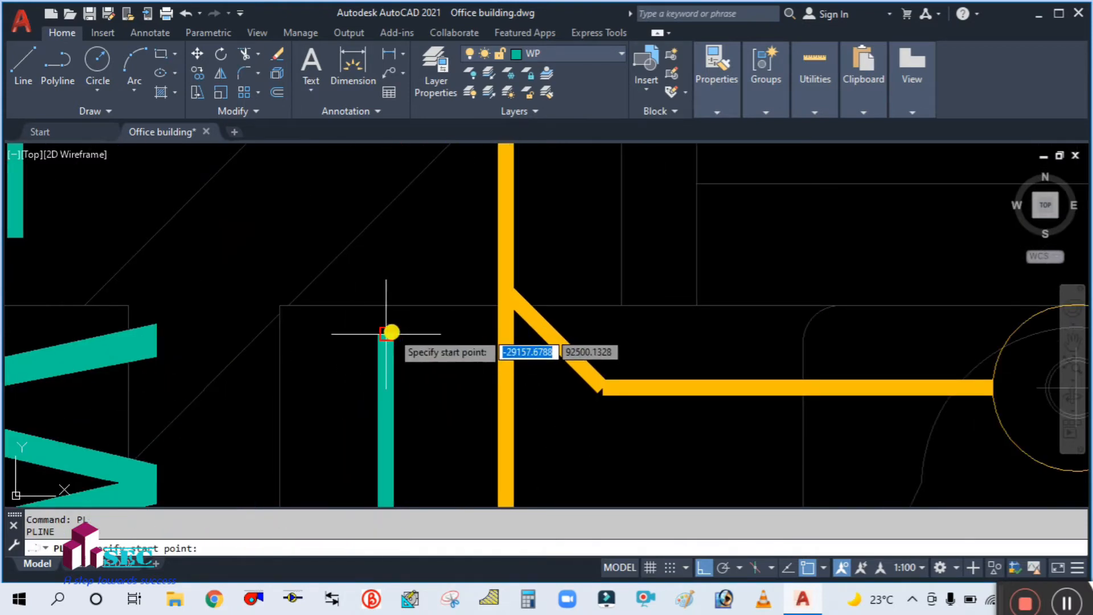
click(385, 334)
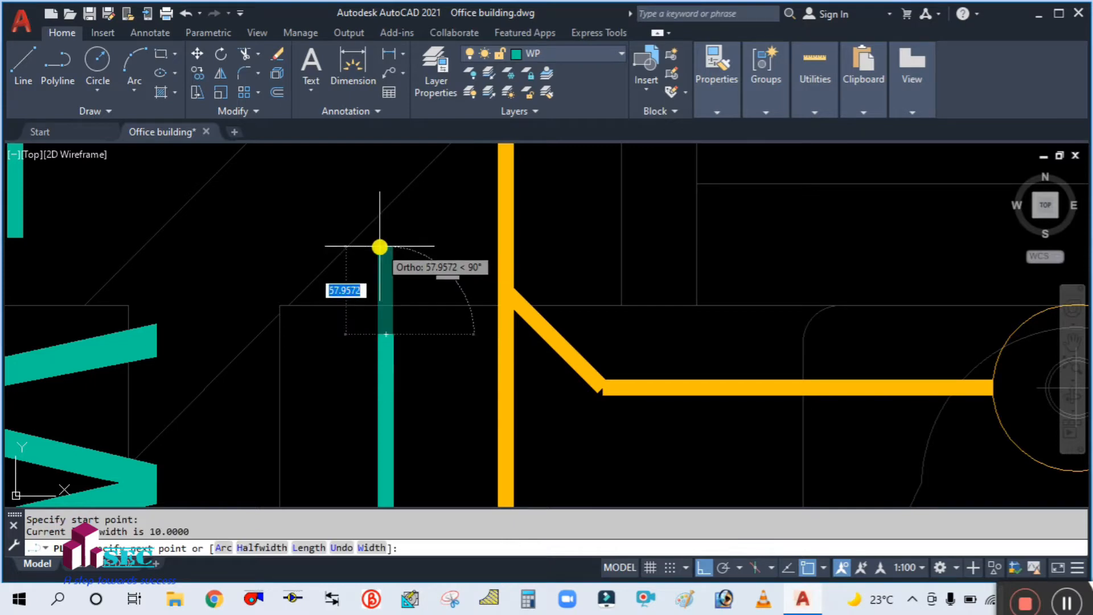
key(F8)
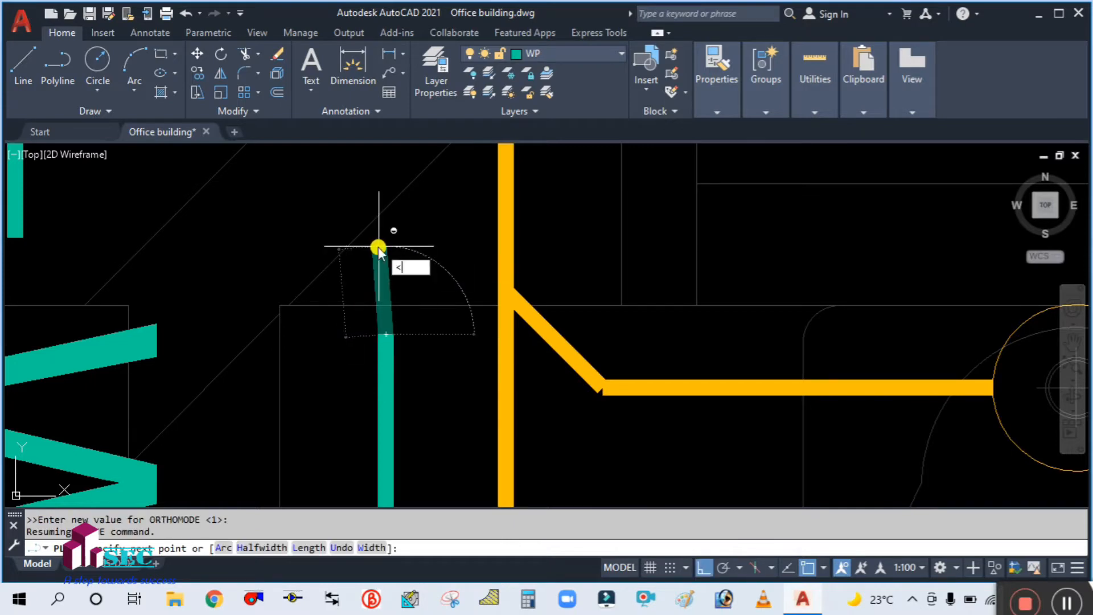
text(<-45)
key(Return)
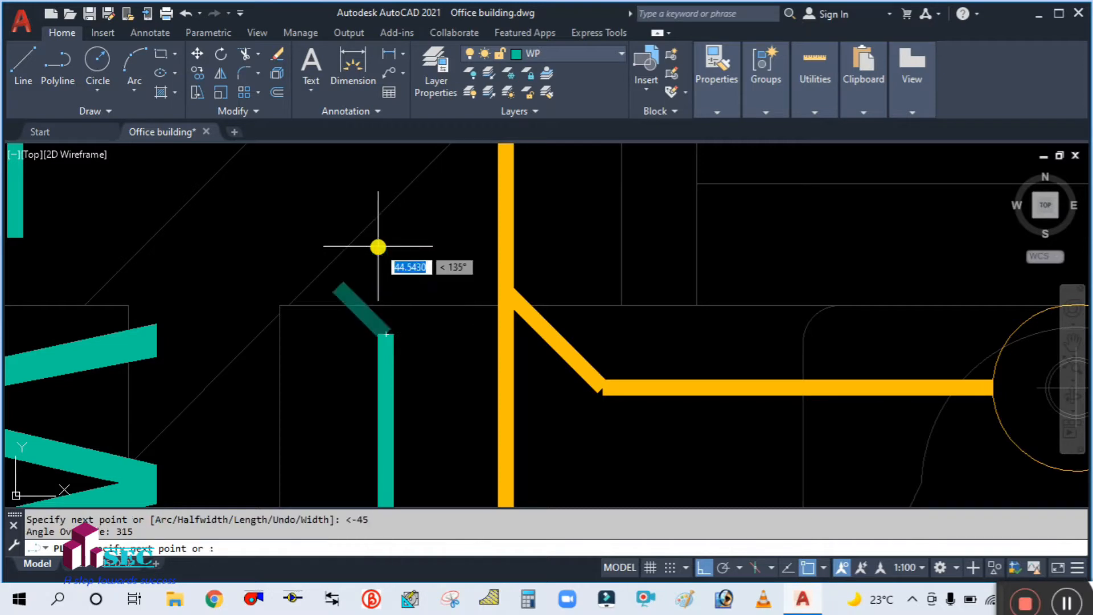
scroll(378, 246, down, 3)
scroll(297, 212, up, 7)
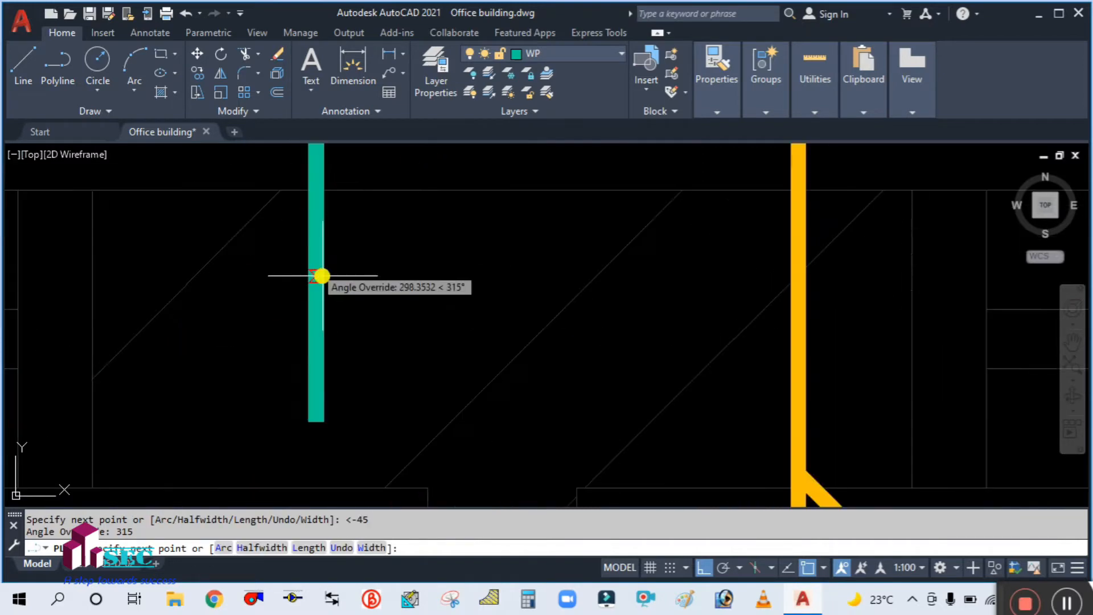
scroll(320, 276, down, 7)
scroll(330, 285, up, 6)
key(Escape)
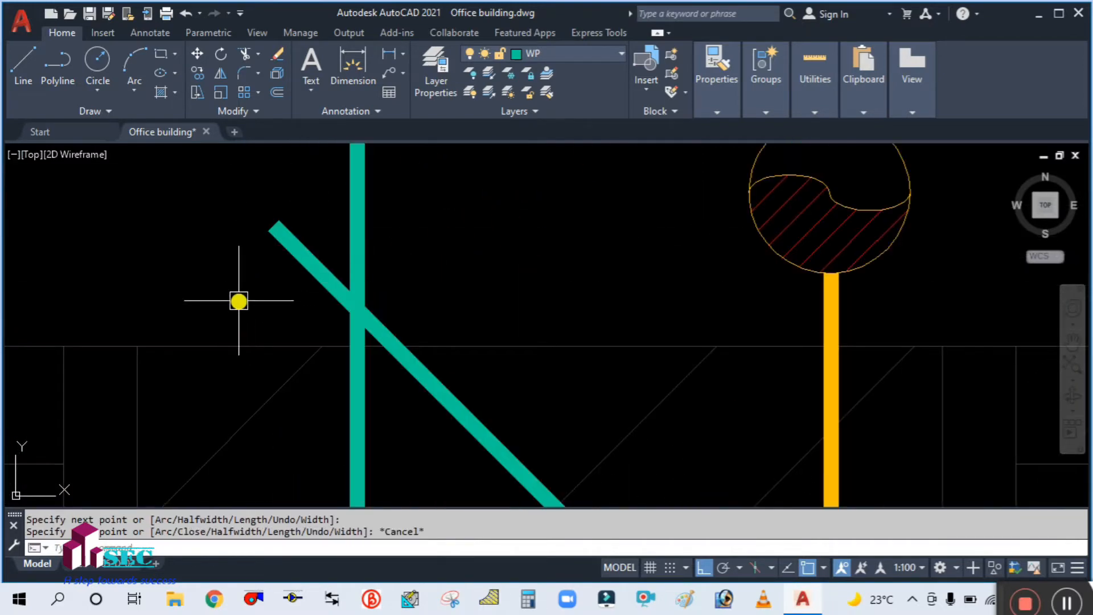
Step: Trim the part of the fourth WC's diagonal connector that extends beyond the WP main
text(tr)
key(Return)
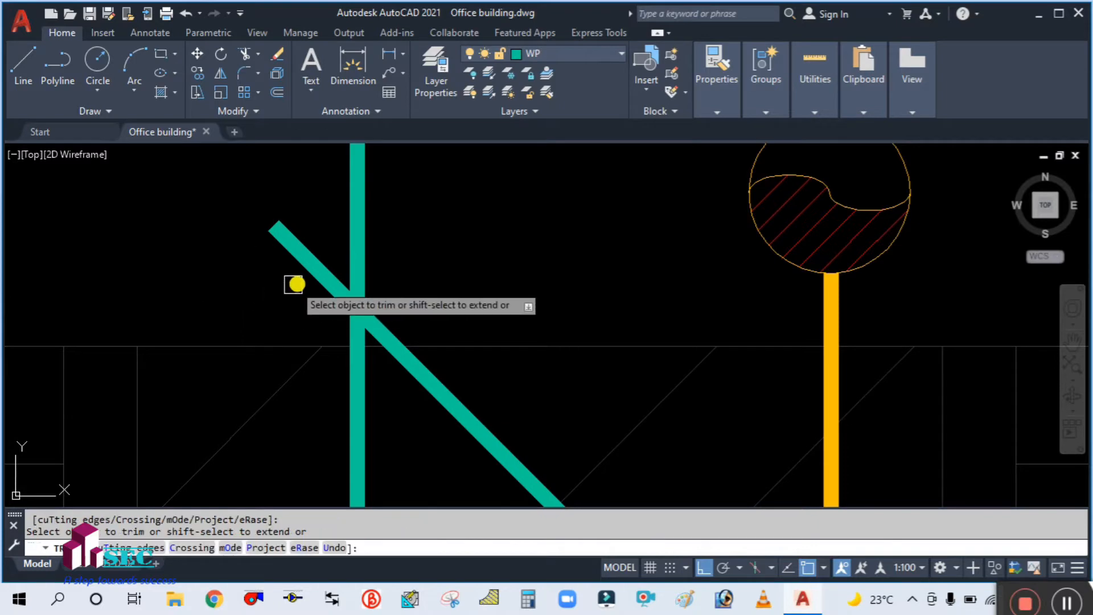
click(298, 252)
key(Escape)
scroll(317, 239, down, 4)
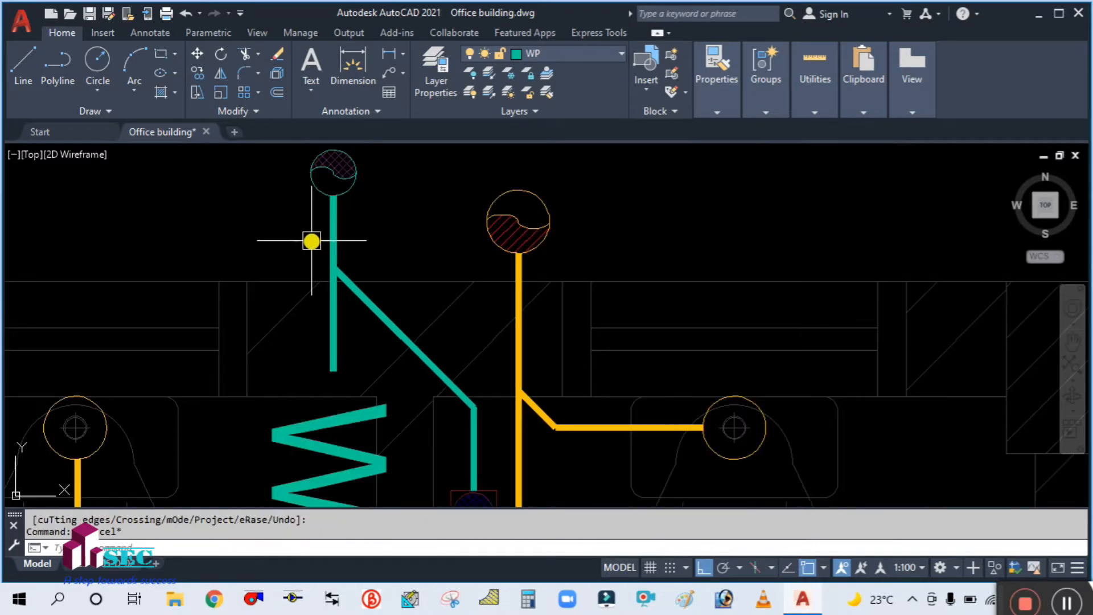
Step: Draw a horizontal WP polyline above the SP line, from near the first WC's outer wall to just short of the vertical WP main
scroll(311, 241, down, 5)
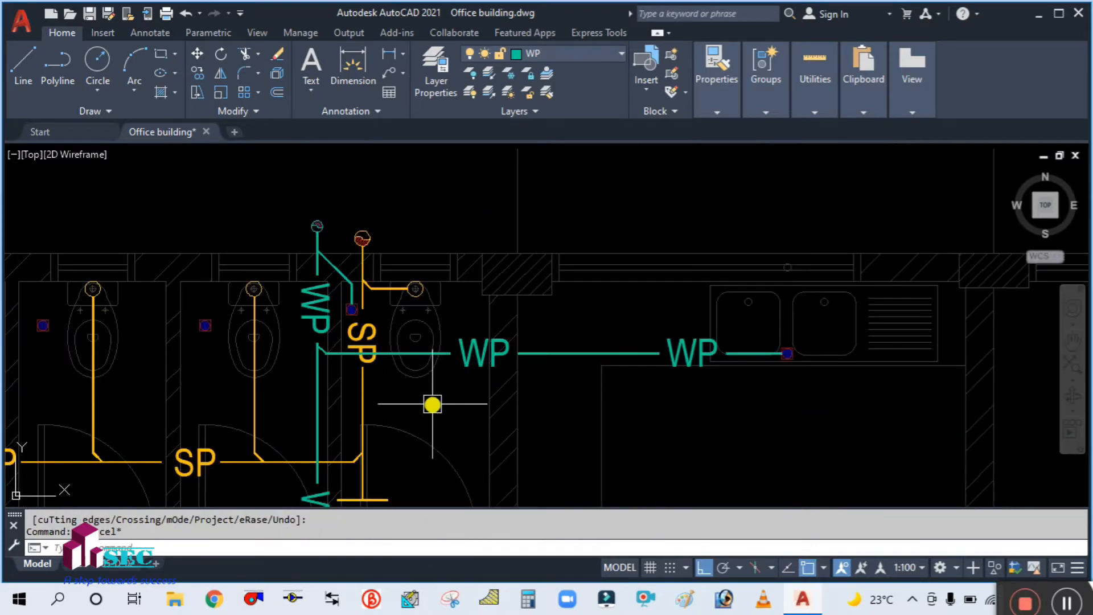
middle_drag(432, 404, 478, 329)
mouse_move(291, 334)
middle_down()
mouse_move(374, 320)
mouse_move(479, 341)
middle_up()
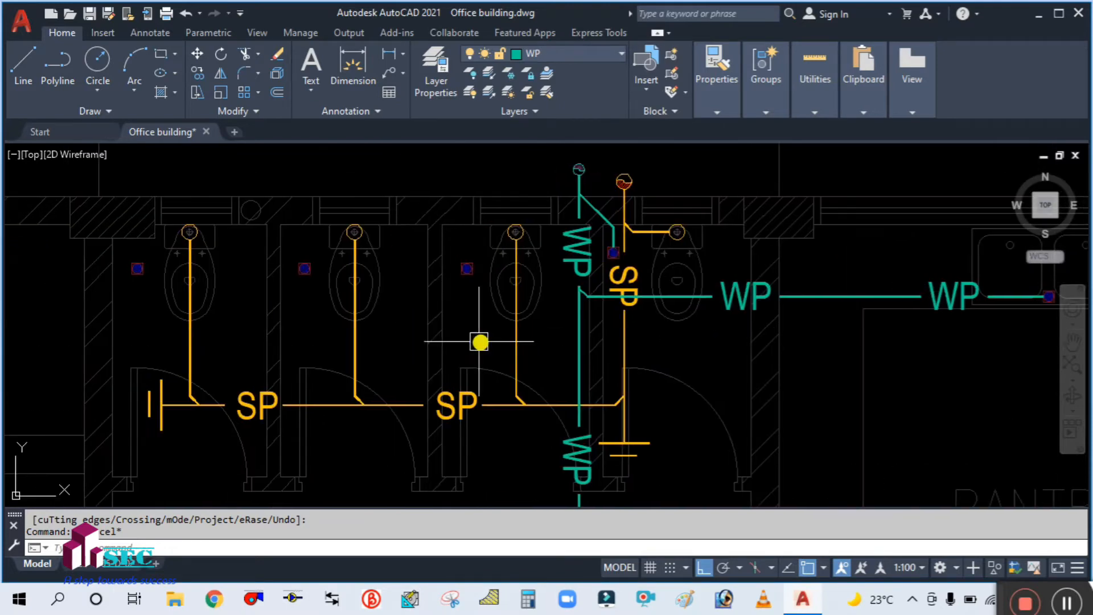
middle_drag(343, 378, 371, 367)
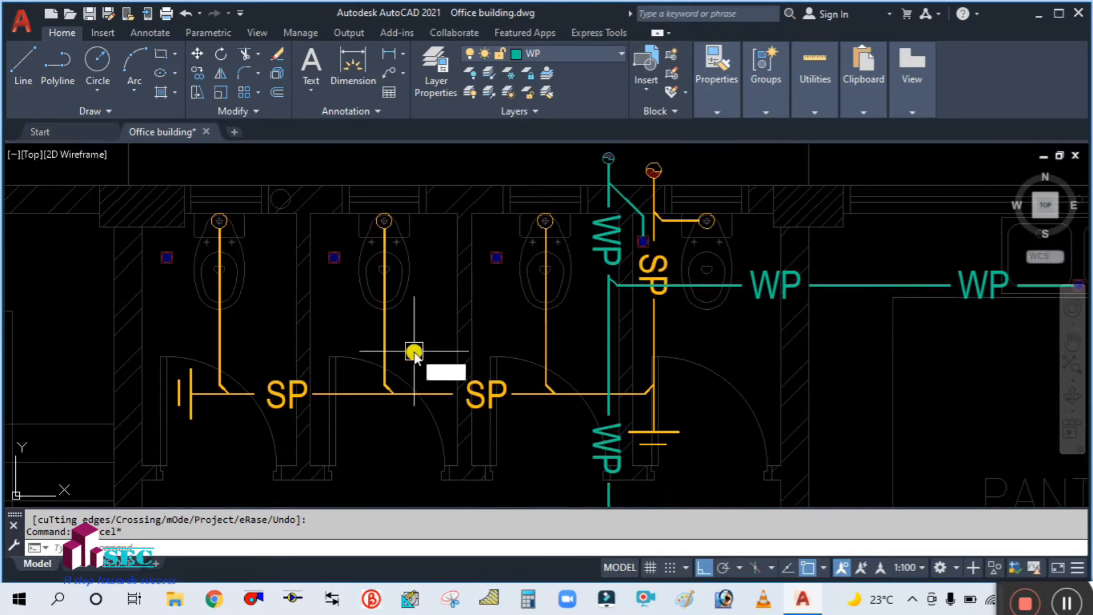
text(PL)
key(Return)
scroll(156, 363, up, 4)
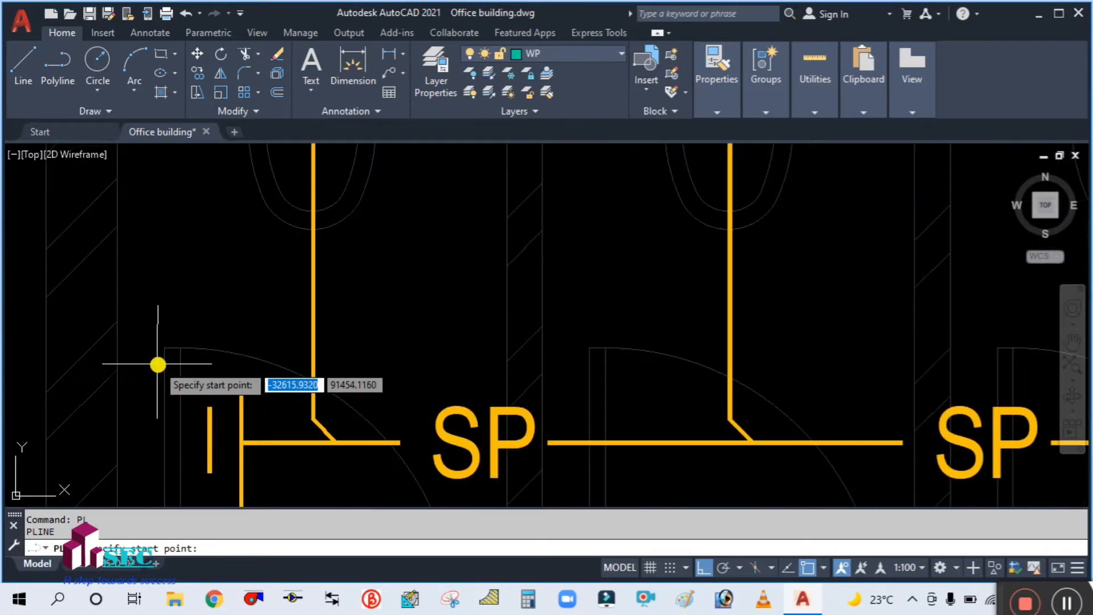
click(132, 344)
scroll(199, 342, down, 3)
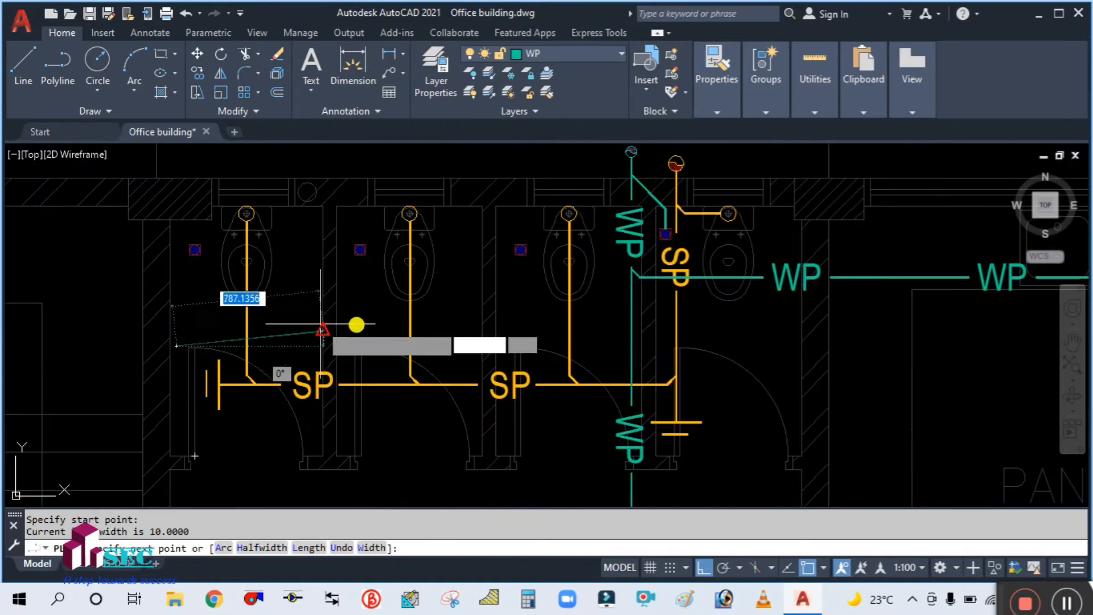
scroll(558, 335, up, 3)
scroll(582, 337, up, 2)
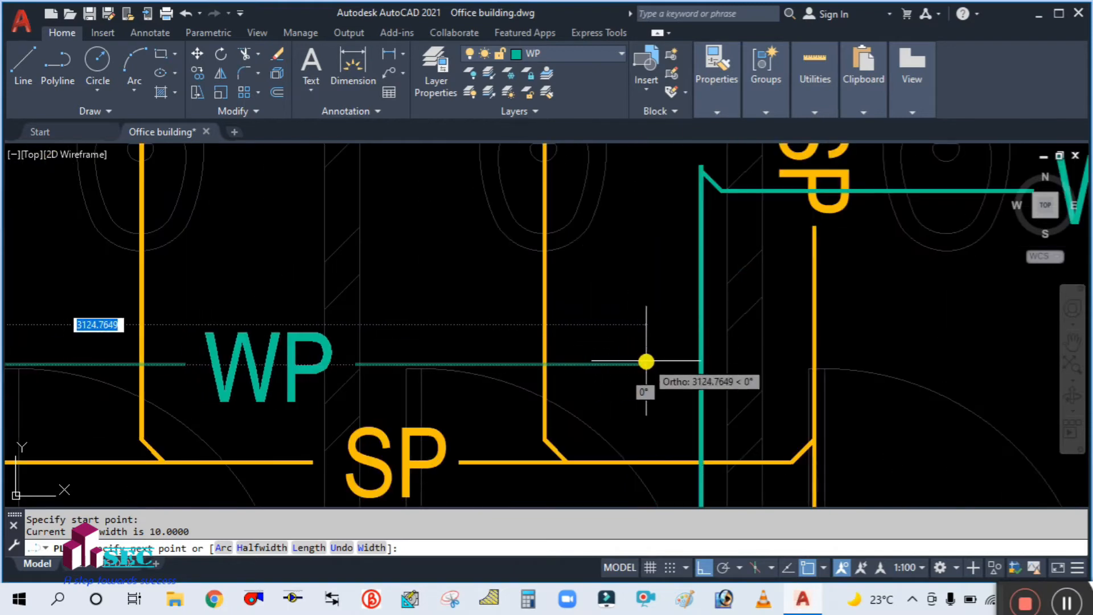
scroll(675, 366, up, 2)
scroll(707, 349, up, 2)
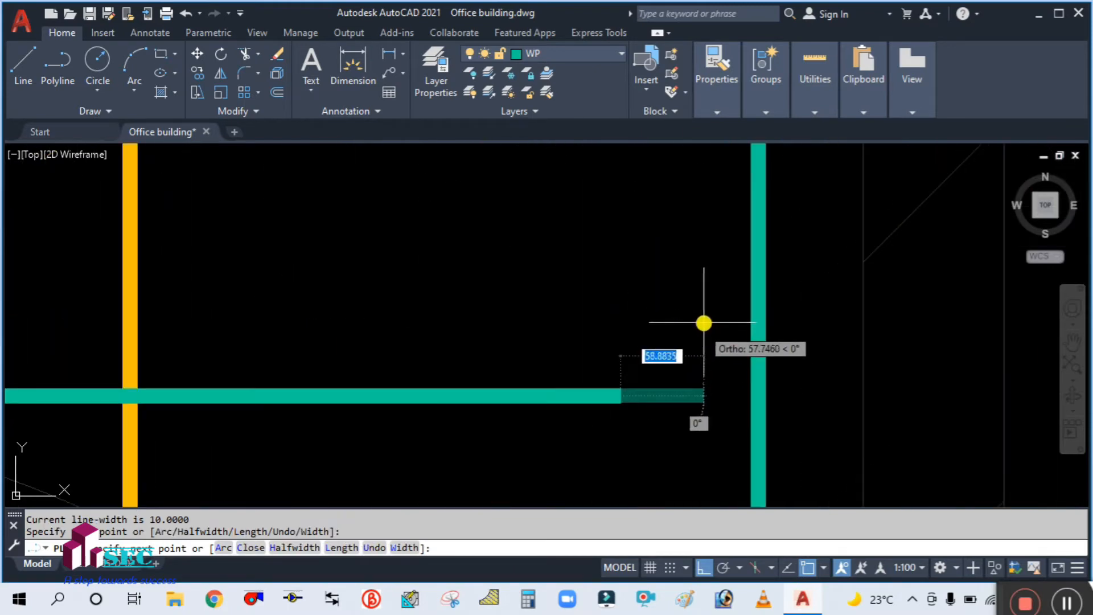
Step: Continue the horizontal WP polyline with a diagonal segment at a 45 degree angle override up across the vertical WP main
text(<)
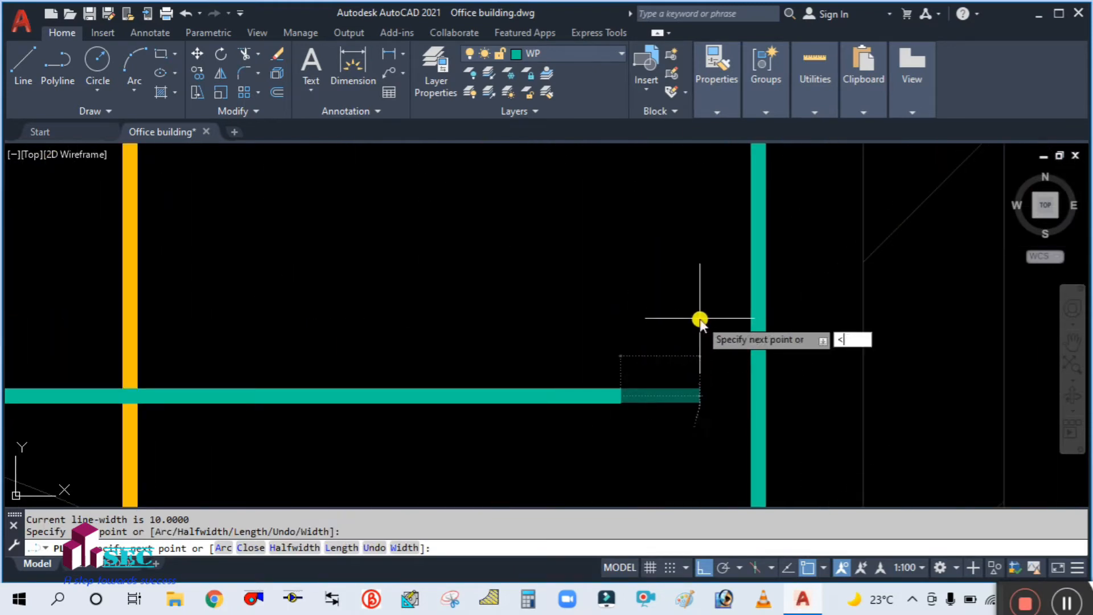
text(45)
key(Return)
scroll(740, 271, down, 2)
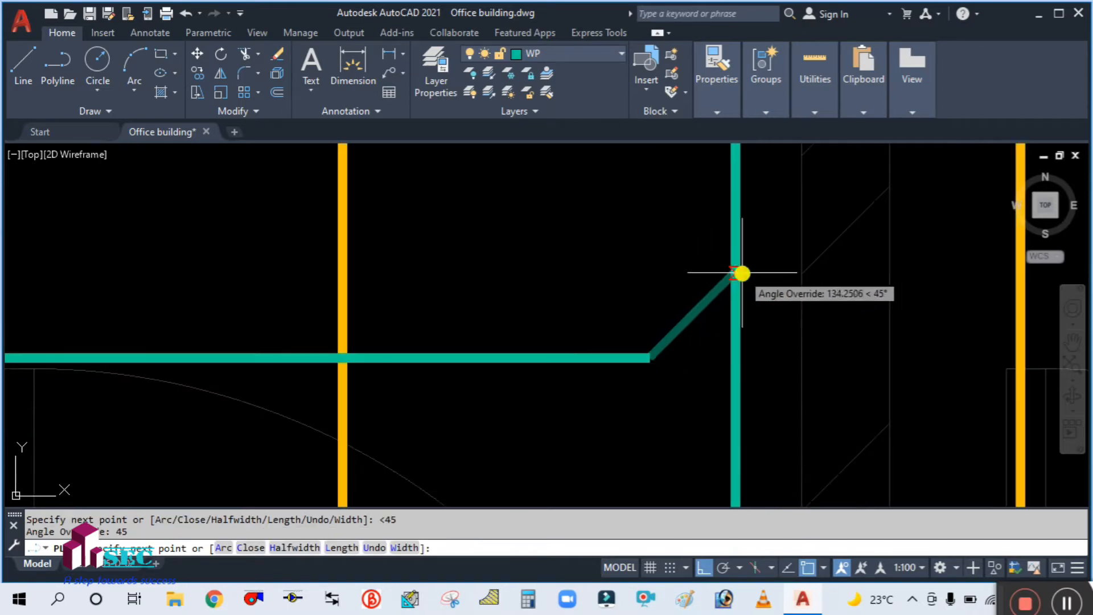
scroll(757, 264, up, 4)
key(Escape)
scroll(663, 367, down, 4)
scroll(692, 356, up, 3)
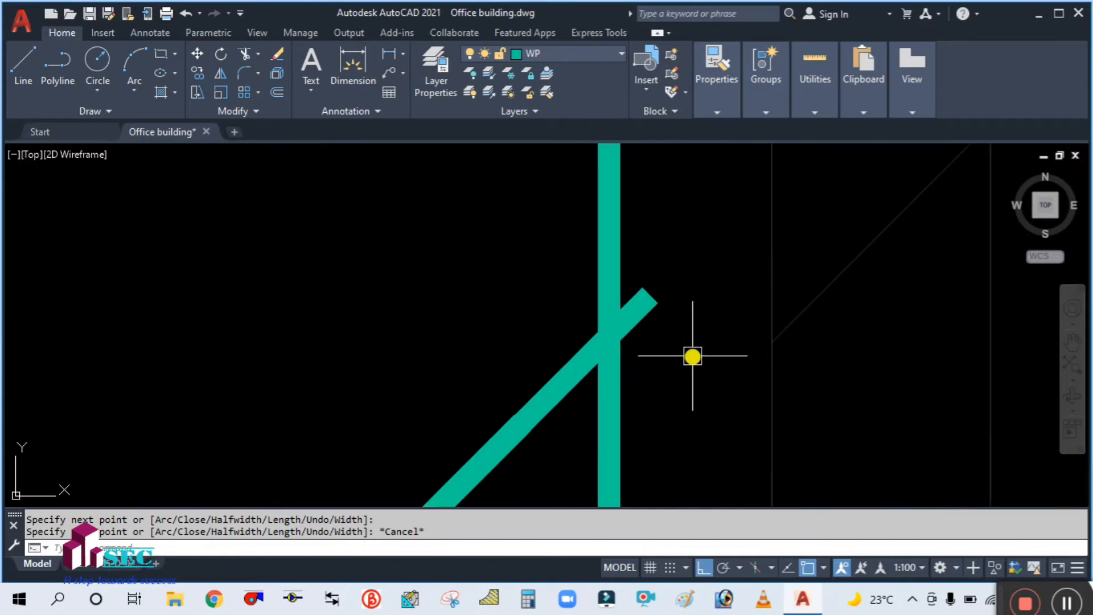
Step: Trim the diagonal connector's end where it extends past the vertical WP main
text(tr)
key(Return)
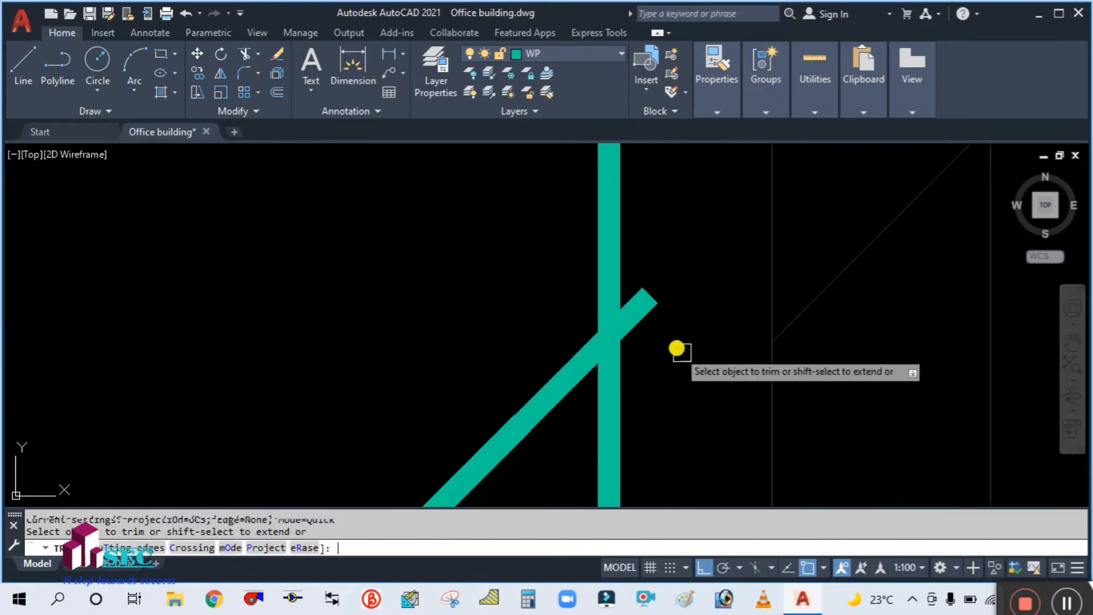
click(659, 312)
key(Escape)
scroll(679, 325, down, 4)
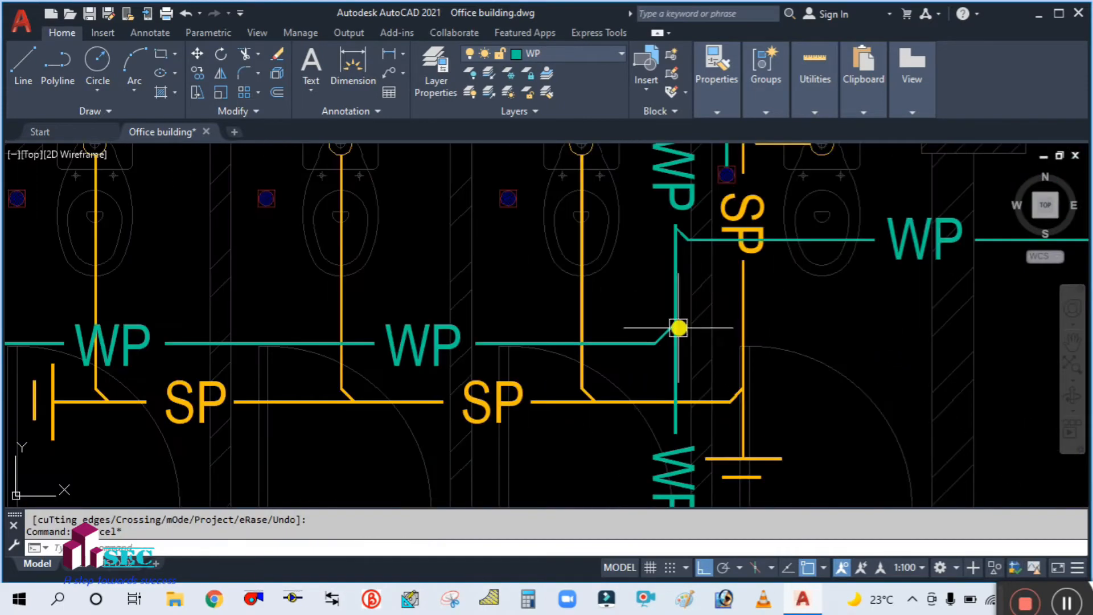
Step: Draw a vertical WP polyline from the first WC's water point down to just short of the horizontal WP line
scroll(551, 345, up, 1)
scroll(280, 316, up, 3)
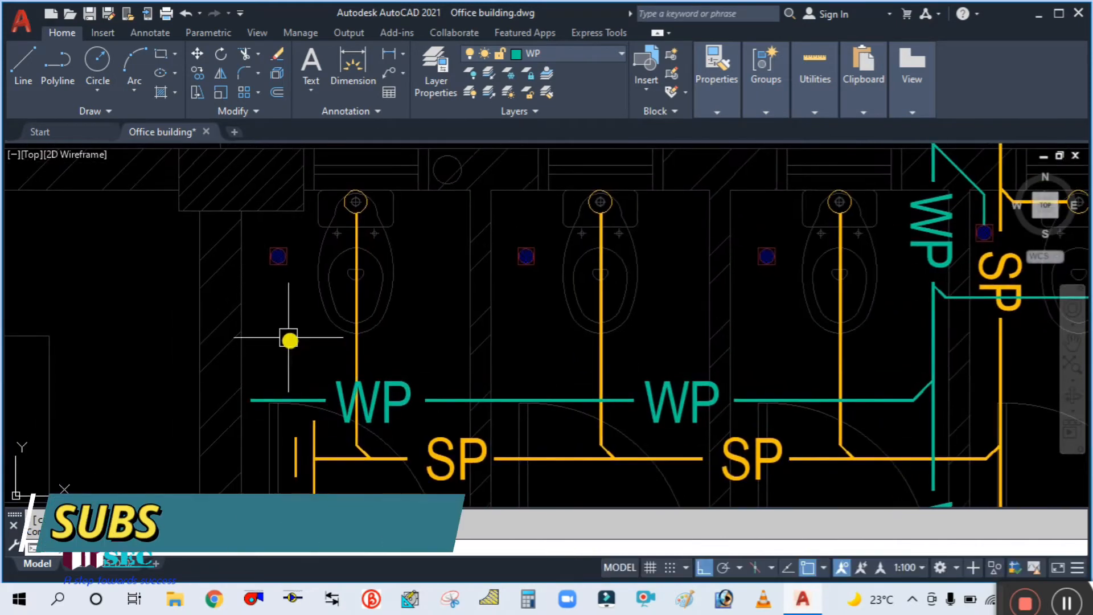
text(pl)
key(Return)
scroll(275, 284, up, 4)
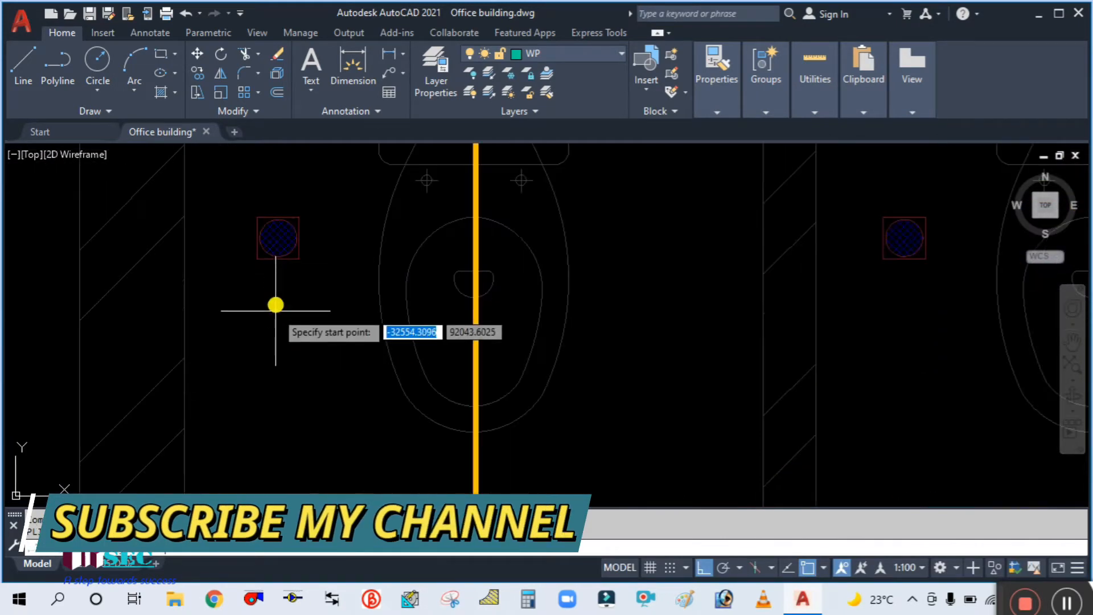
scroll(276, 268, down, 5)
click(274, 399)
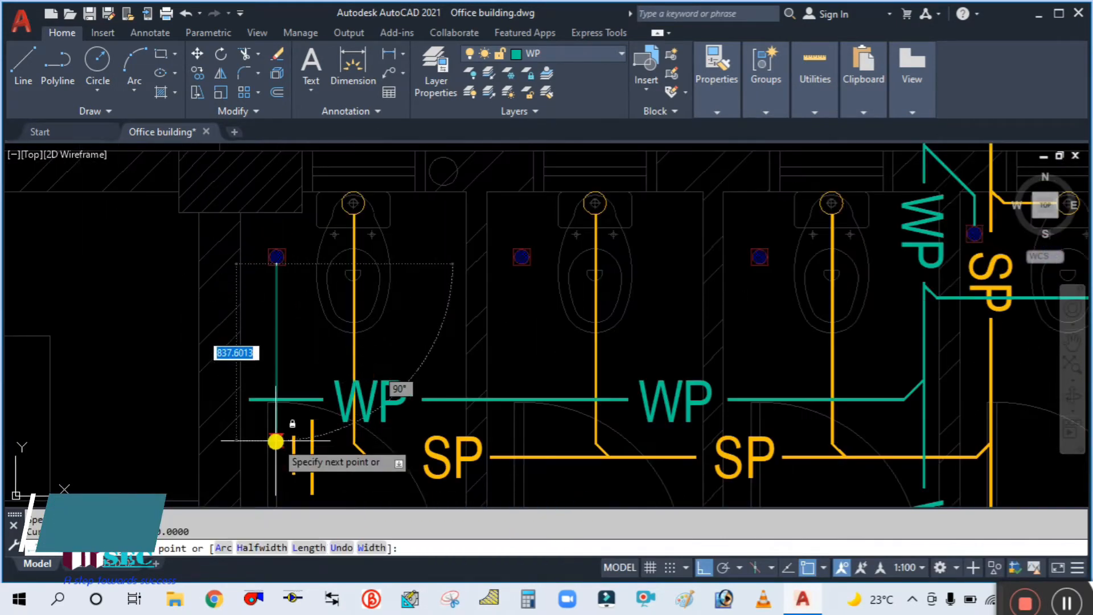
scroll(277, 392, up, 5)
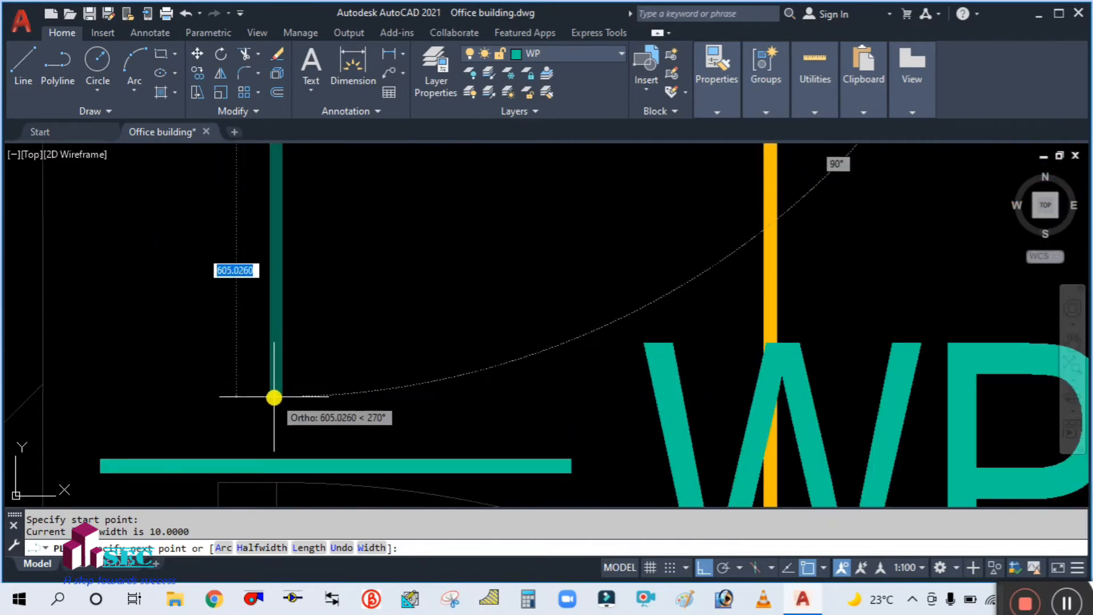
middle_drag(273, 385, 278, 290)
click(277, 297)
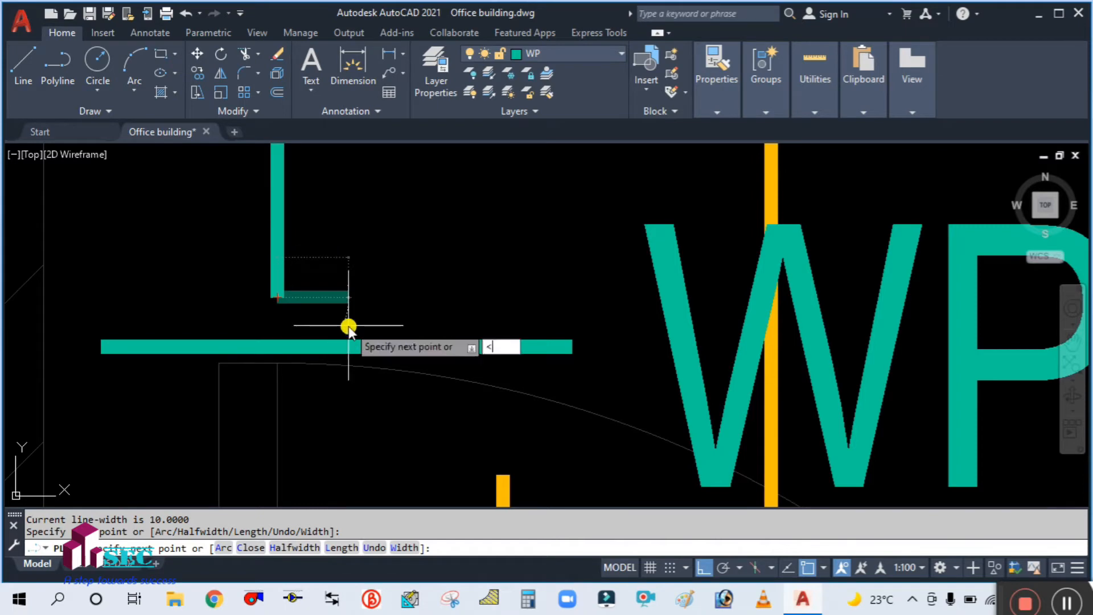
Step: Continue the first WC's branch with a diagonal segment at a 45 degree angle override down across the horizontal WP line
text(<45)
key(Return)
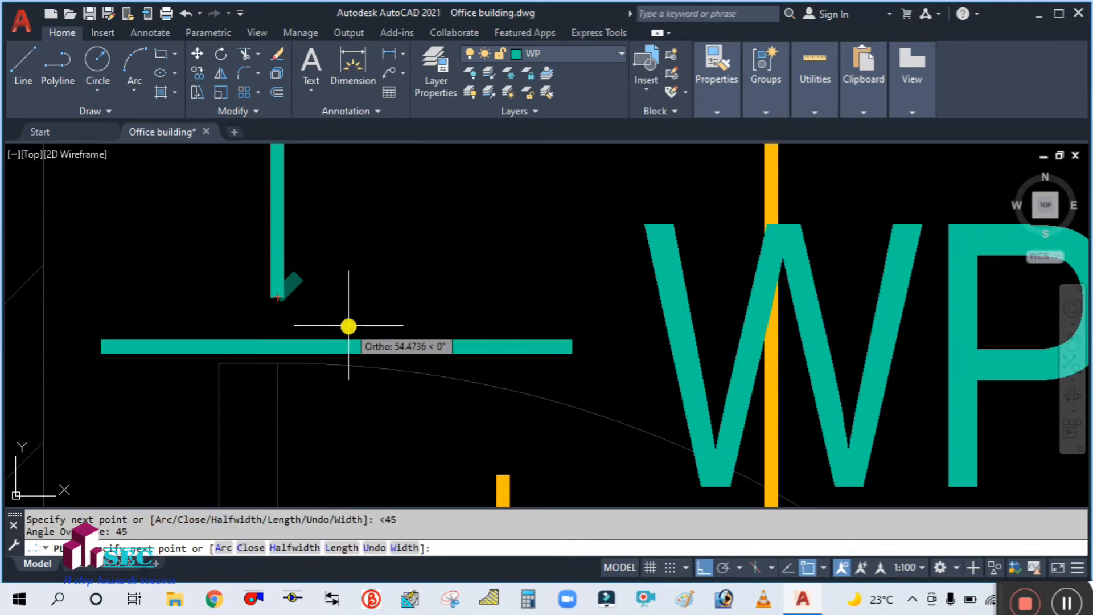
click(77, 435)
key(Escape)
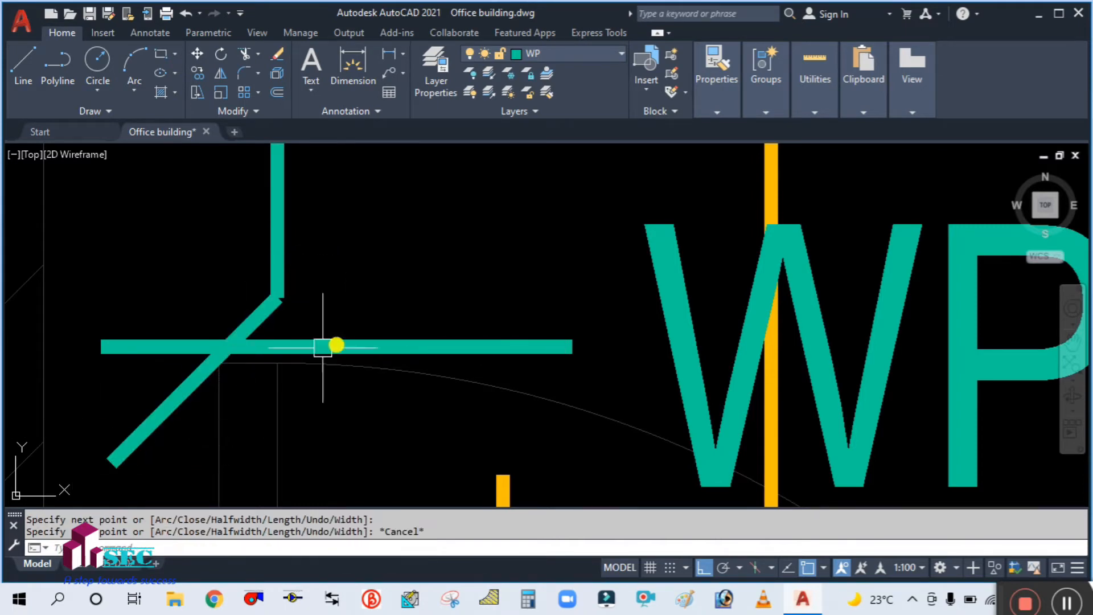
Step: Mirror the first WC's branch about its own vertical axis and erase the source object, so the diagonal leans toward the main
text(mi)
key(Return)
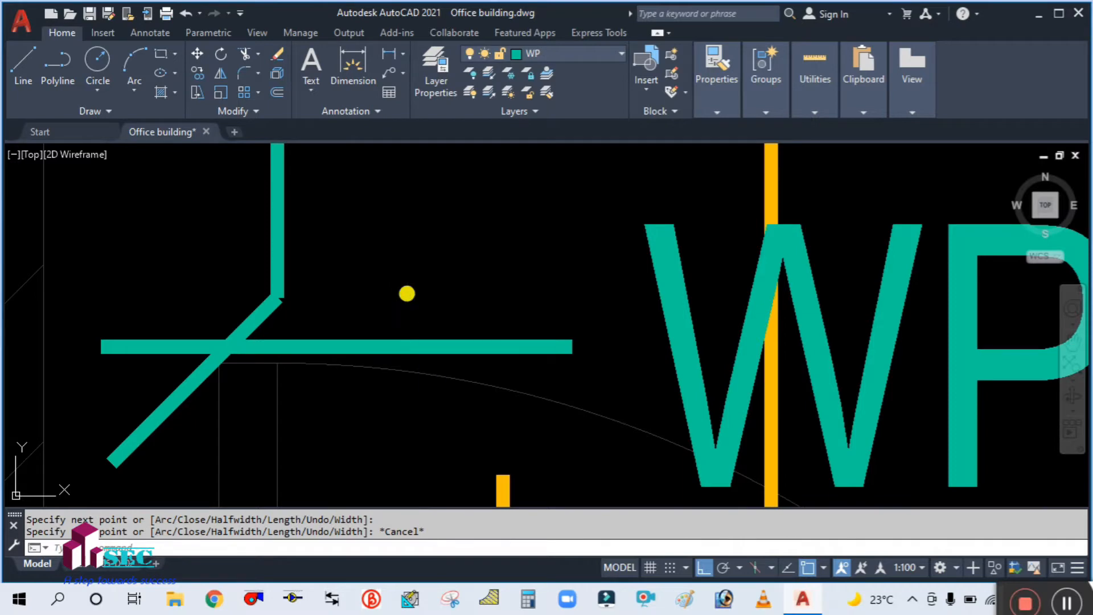
click(275, 260)
key(Return)
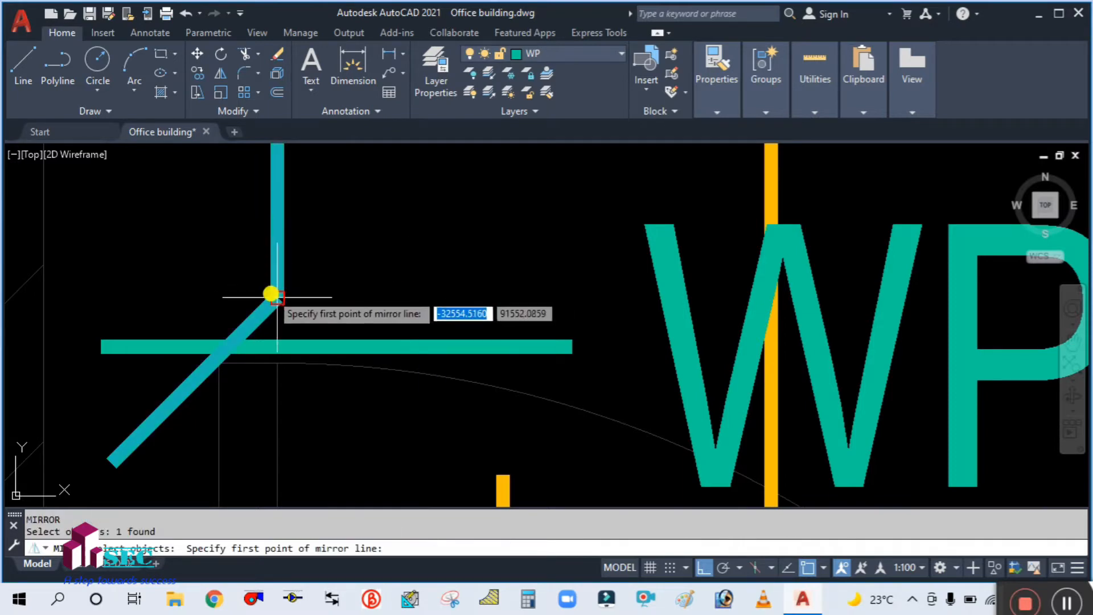
click(275, 295)
click(297, 432)
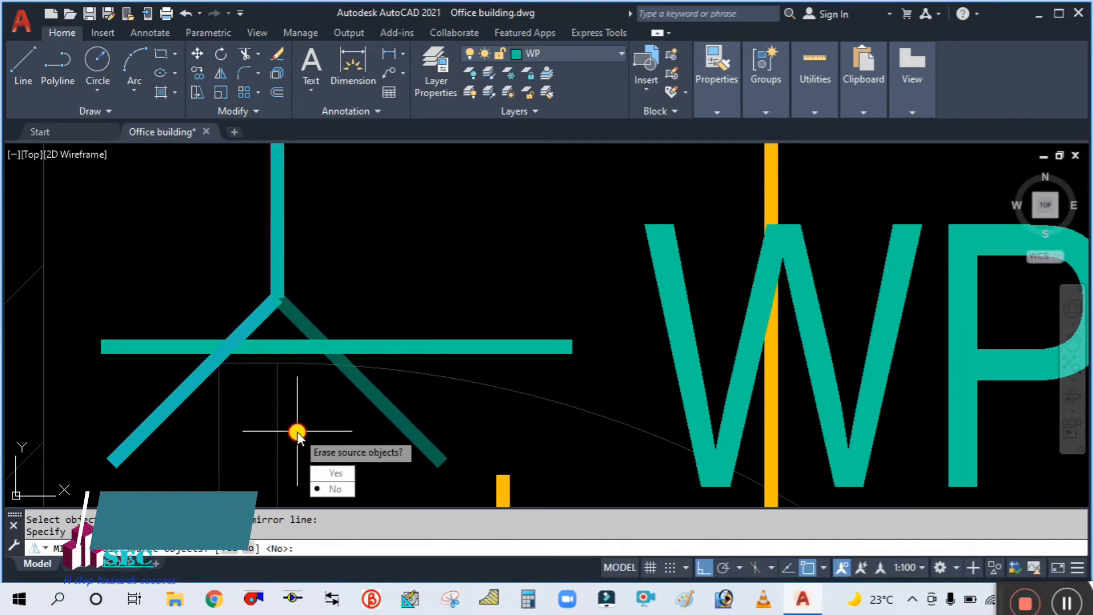
text(y)
key(Return)
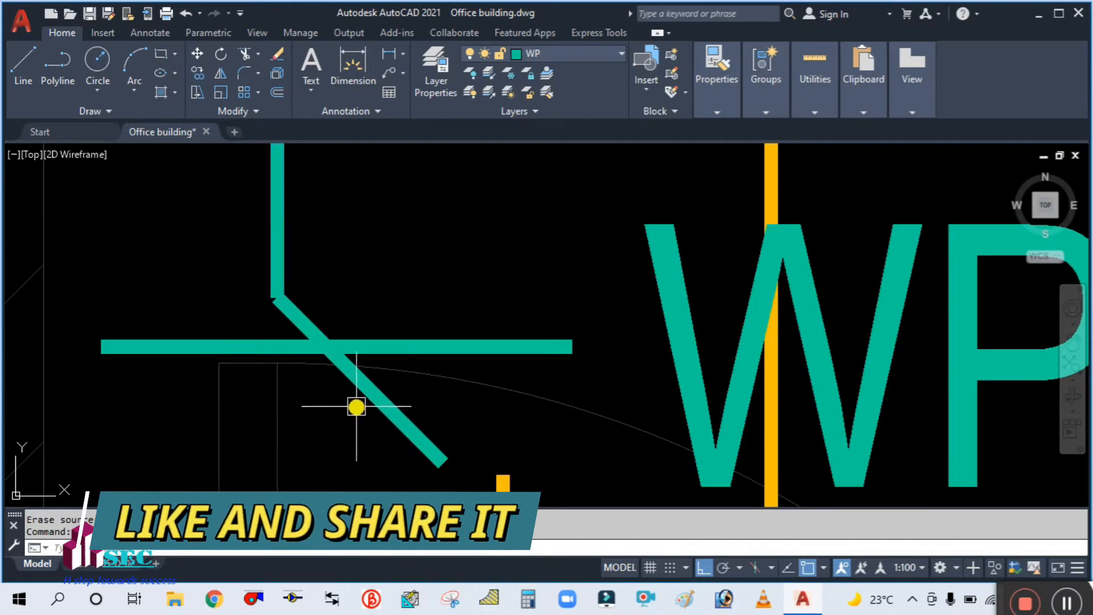
Step: Trim the part of the first WC's diagonal that extends below the horizontal WP line, using that line as cutting edge
key(Return)
text(t)
key(Return)
click(450, 343)
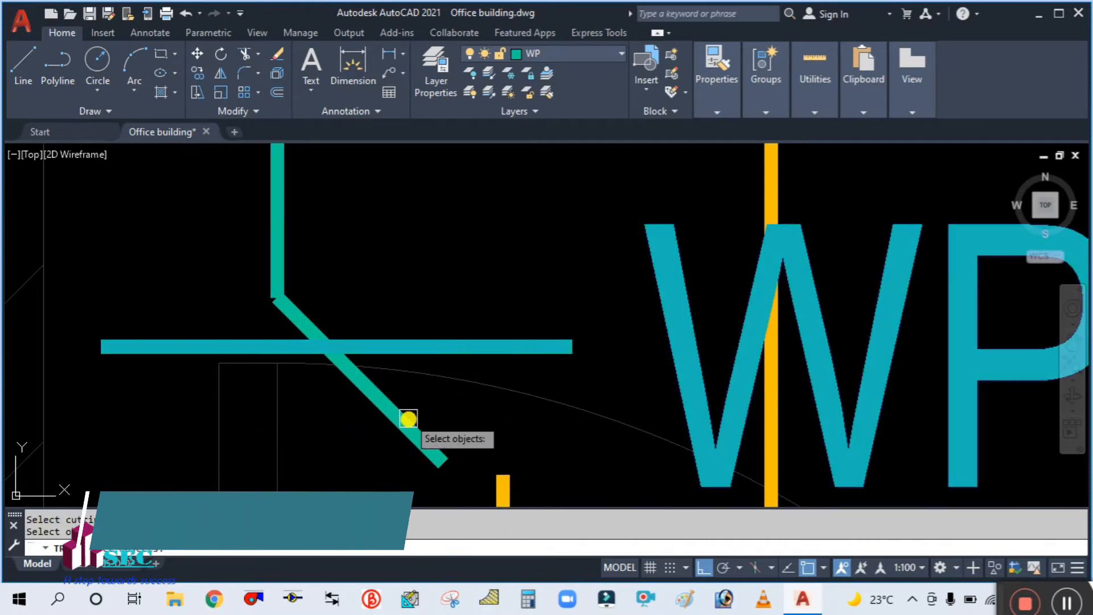
key(Return)
click(398, 426)
key(Escape)
scroll(357, 404, down, 7)
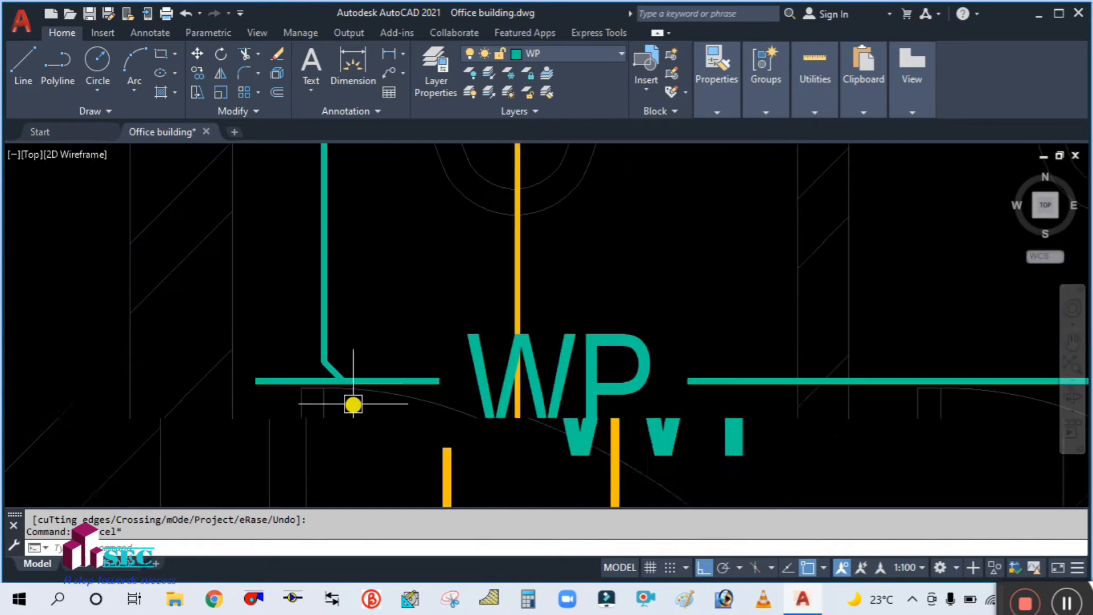
Step: Copy the two-bar end cap symbol from the SP line's end onto the outer end of the horizontal WP line
middle_drag(393, 393, 400, 323)
scroll(377, 363, up, 2)
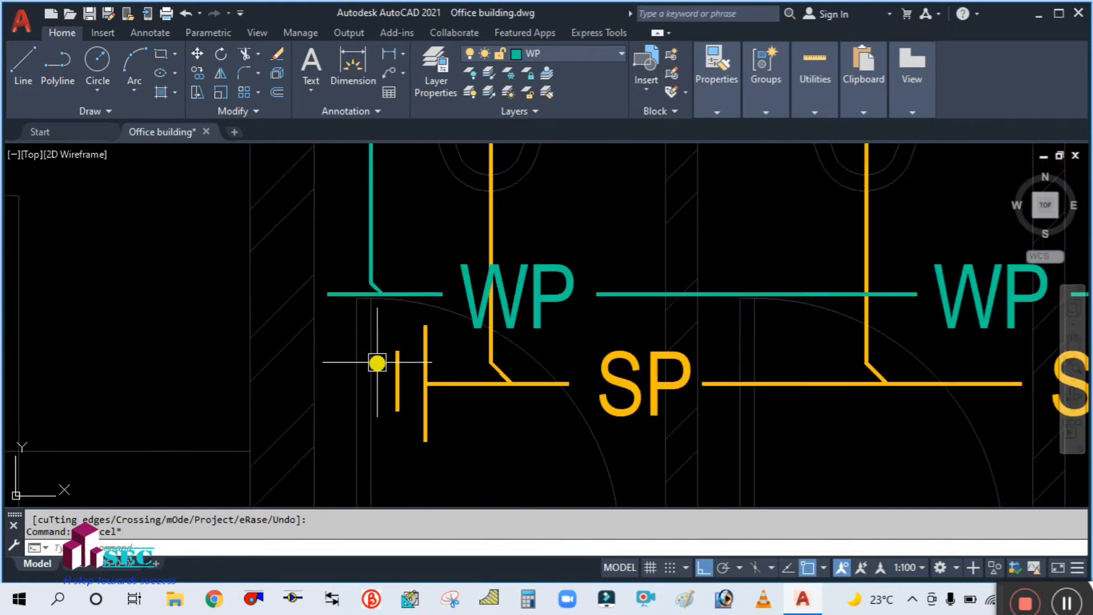
key(Return)
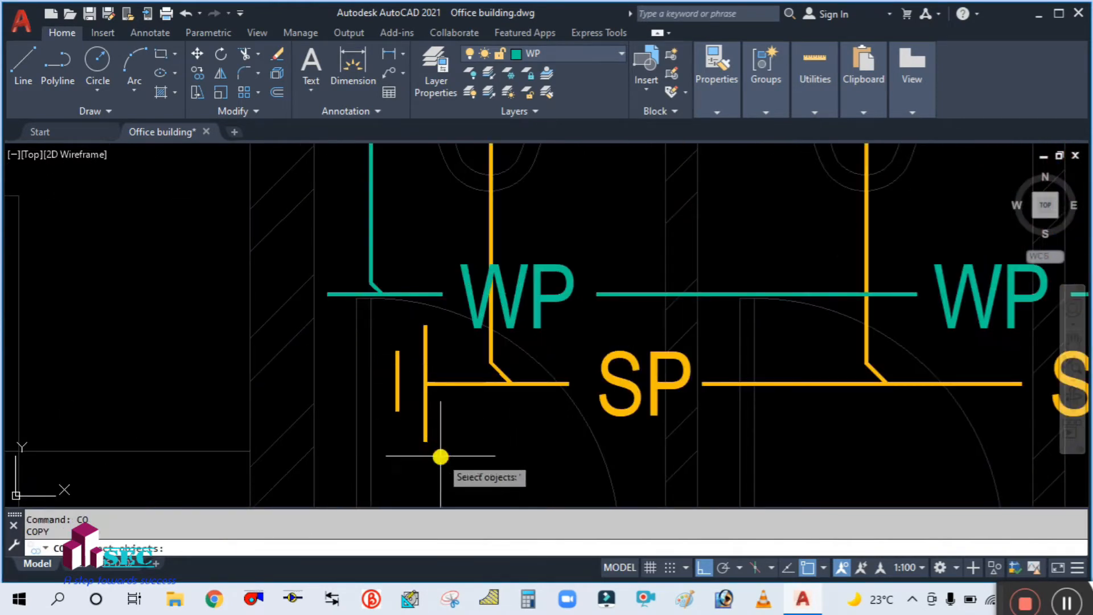
click(440, 455)
click(381, 406)
key(Return)
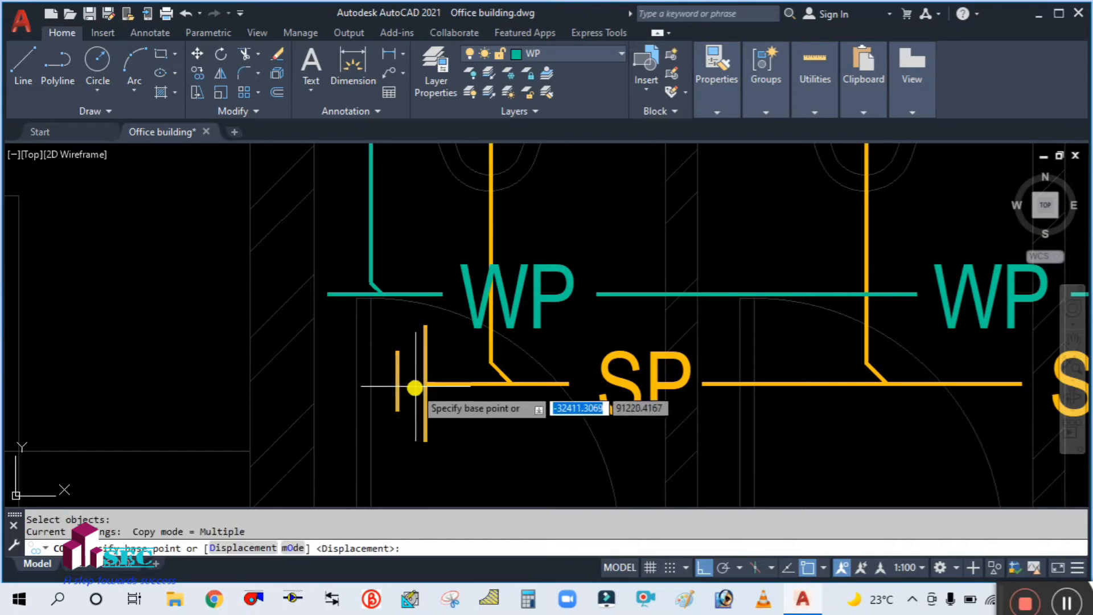
click(419, 383)
scroll(374, 325, up, 5)
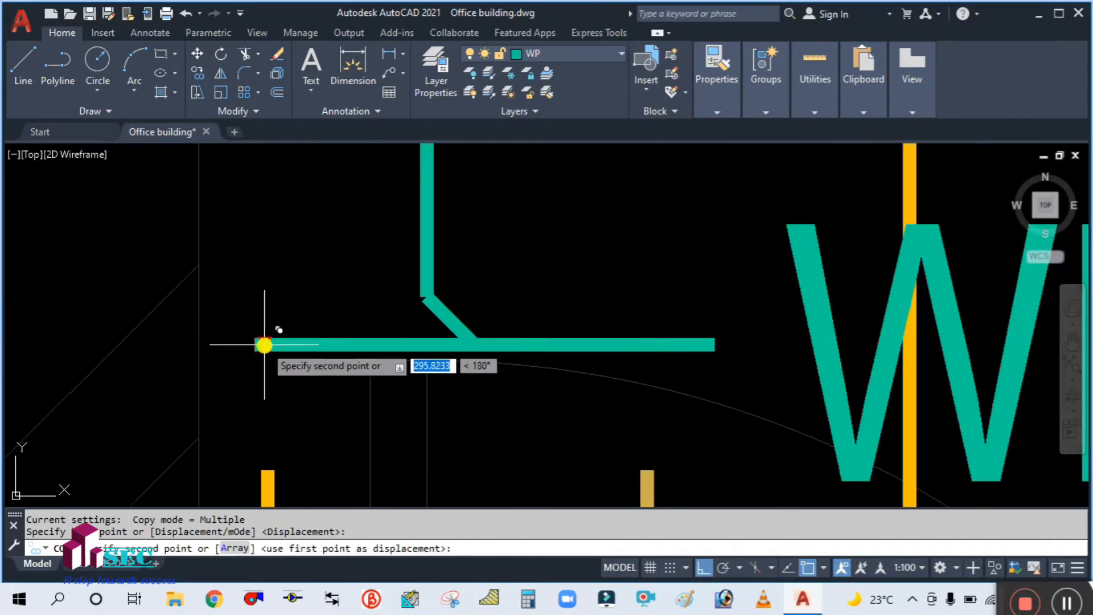
click(280, 397)
key(Escape)
scroll(339, 395, down, 3)
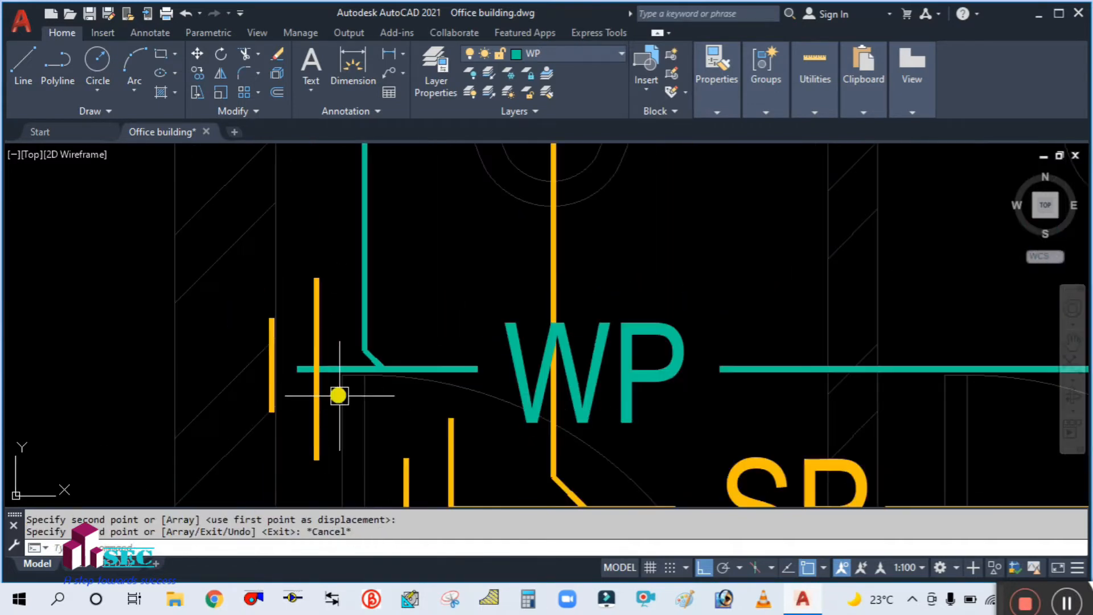
Step: Match both bars of the copied end cap to the properties of the first WC's WP branch
text(ma)
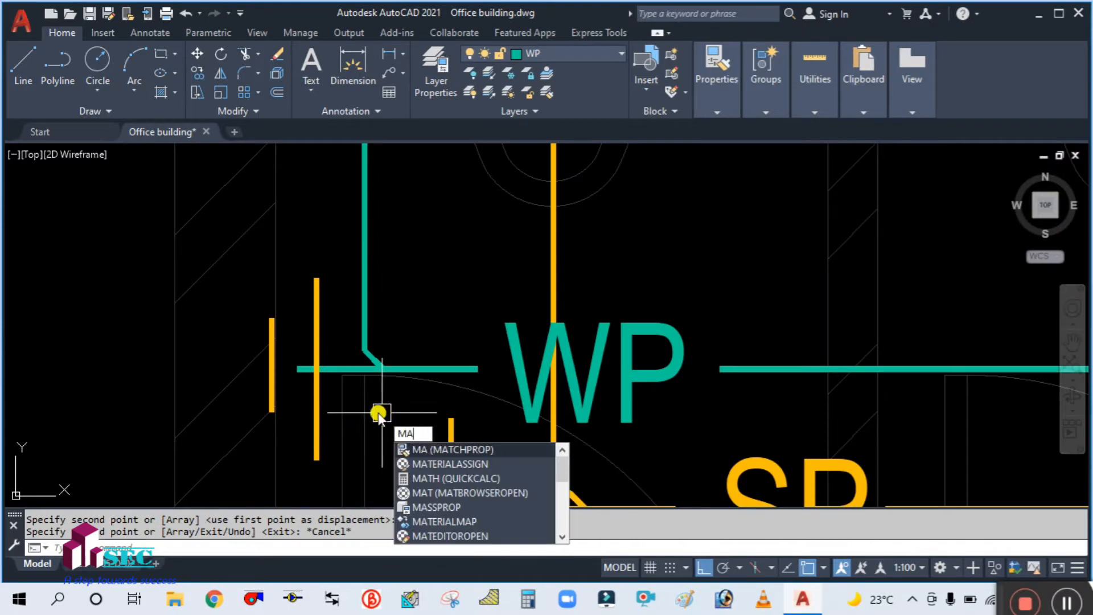
key(Return)
click(366, 337)
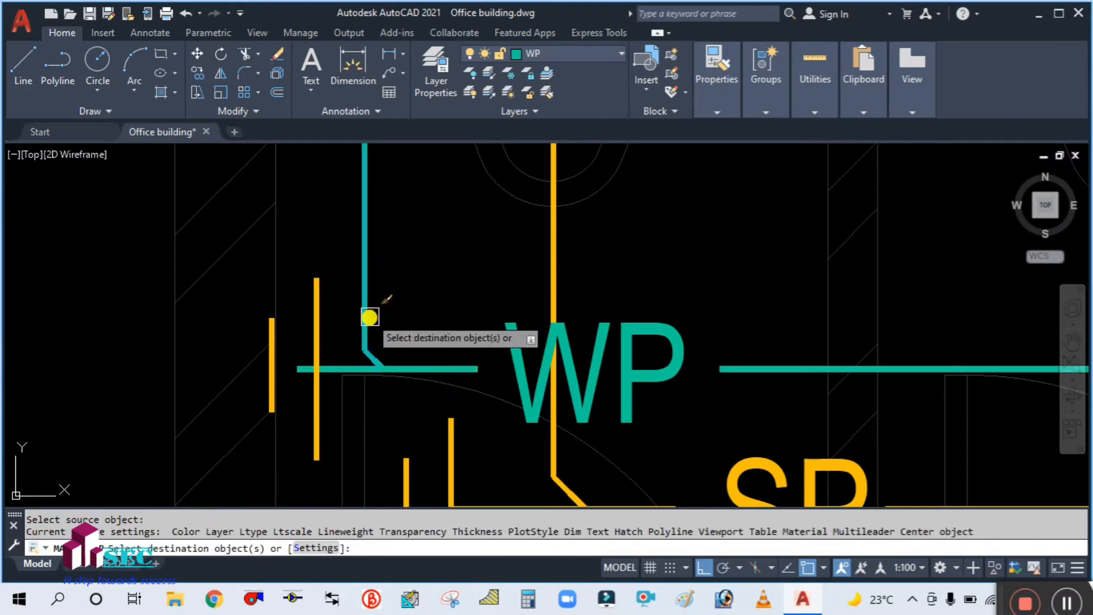
click(316, 317)
click(268, 386)
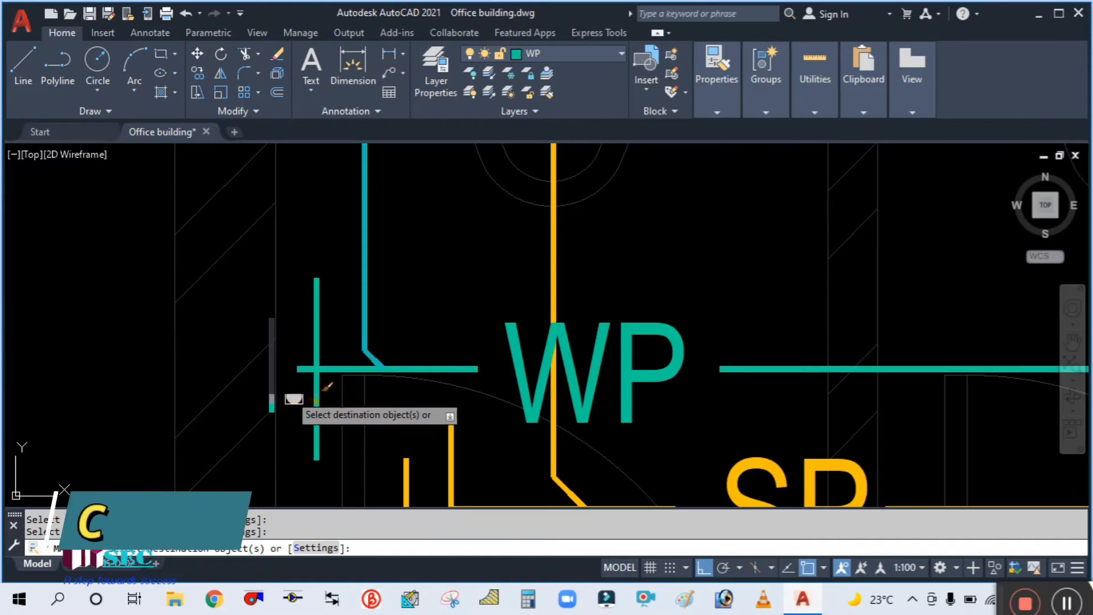
Step: Trim the stub of the horizontal WP line that sticks out past the end cap's long bar
scroll(302, 392, up, 5)
key(Return)
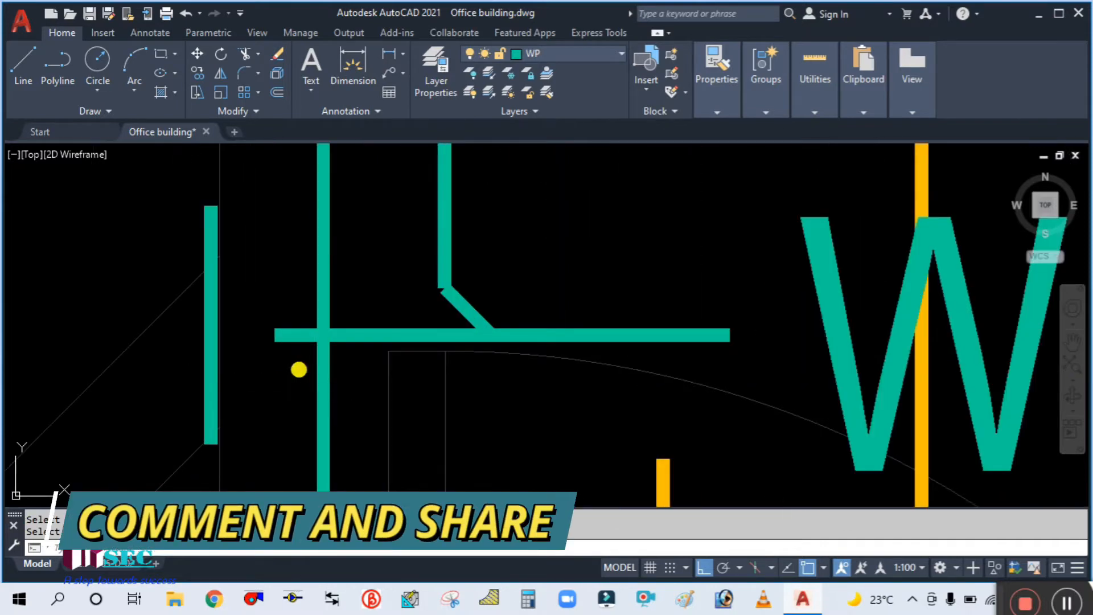
click(296, 338)
key(Escape)
scroll(289, 343, down, 5)
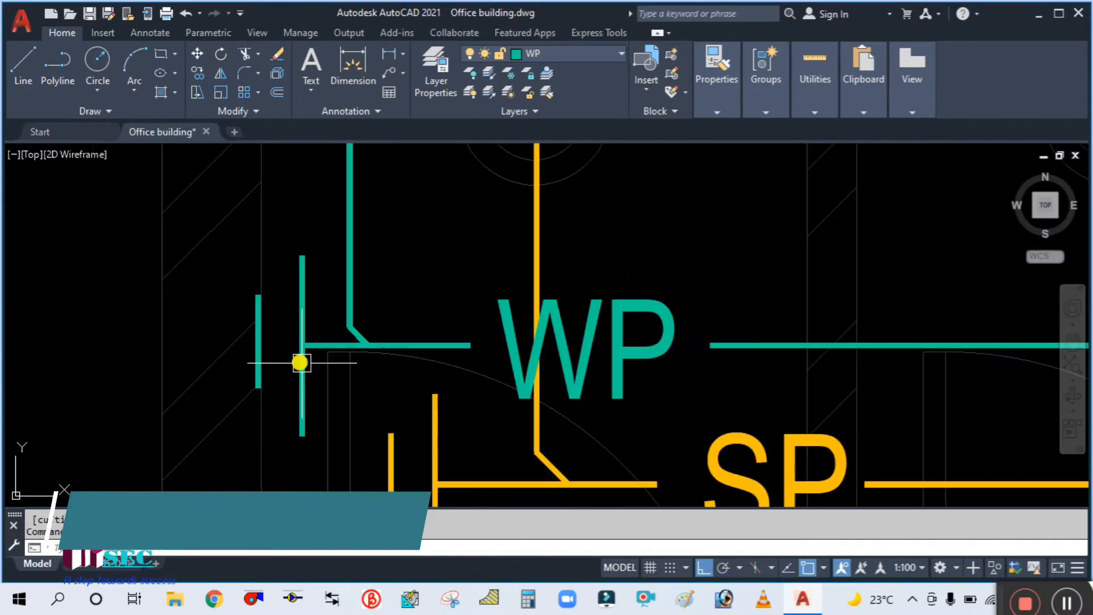
Step: Copy the first WC's WP branch from its upper end to the second WC's water point
middle_drag(460, 299, 449, 335)
text(c)
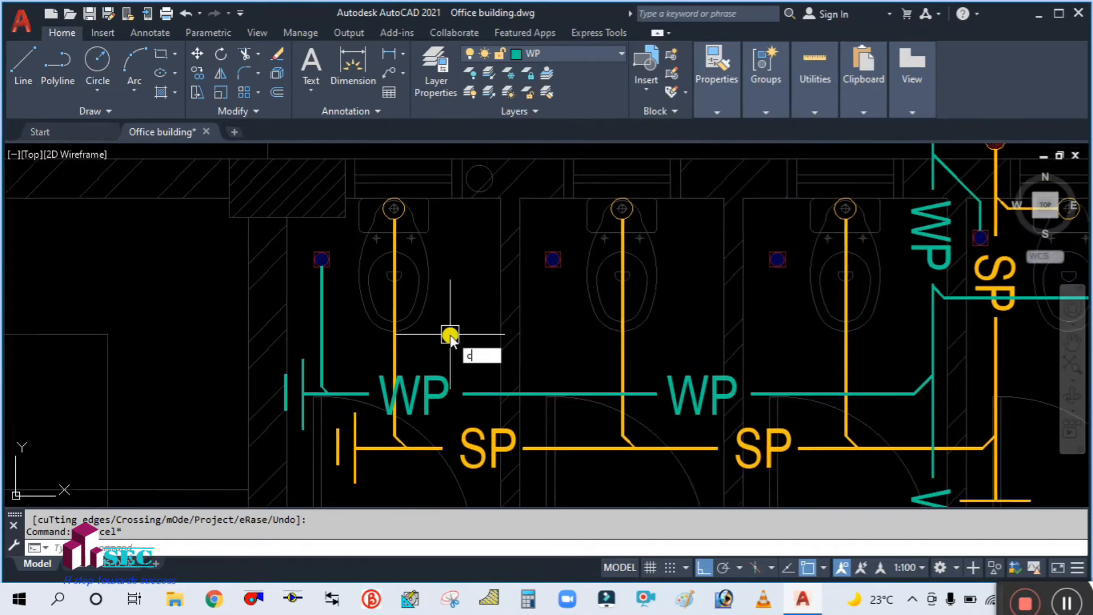
text(o)
key(Return)
click(322, 299)
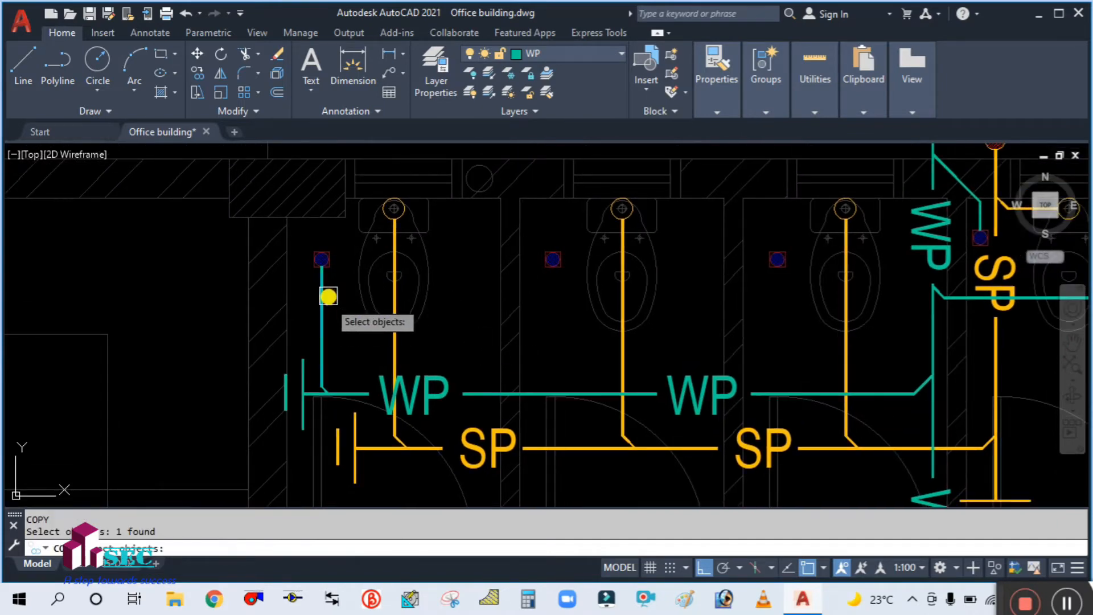
scroll(327, 293, up, 5)
key(Return)
click(307, 236)
scroll(306, 236, down, 4)
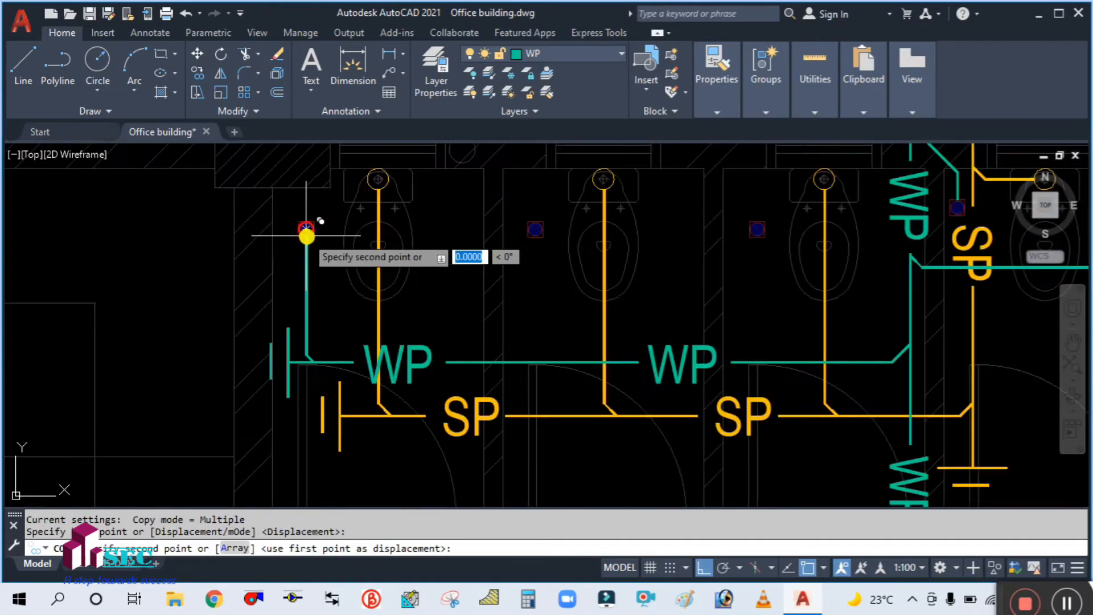
scroll(490, 236, up, 4)
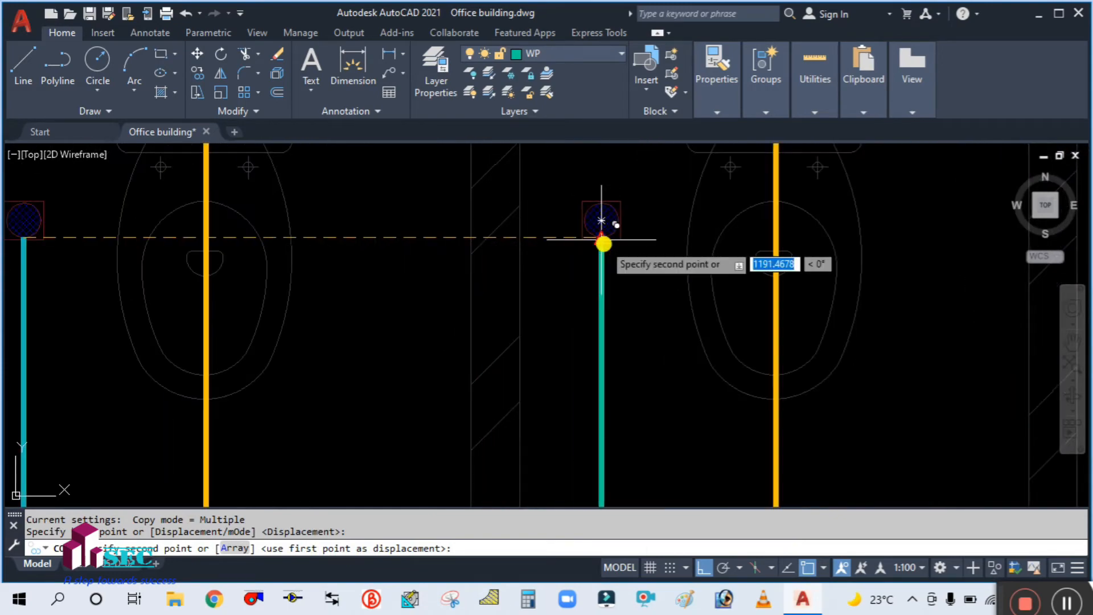
click(601, 243)
Step: Place another copy of the WP branch at the third WC's water point and end the copying
scroll(505, 268, down, 4)
scroll(829, 275, up, 5)
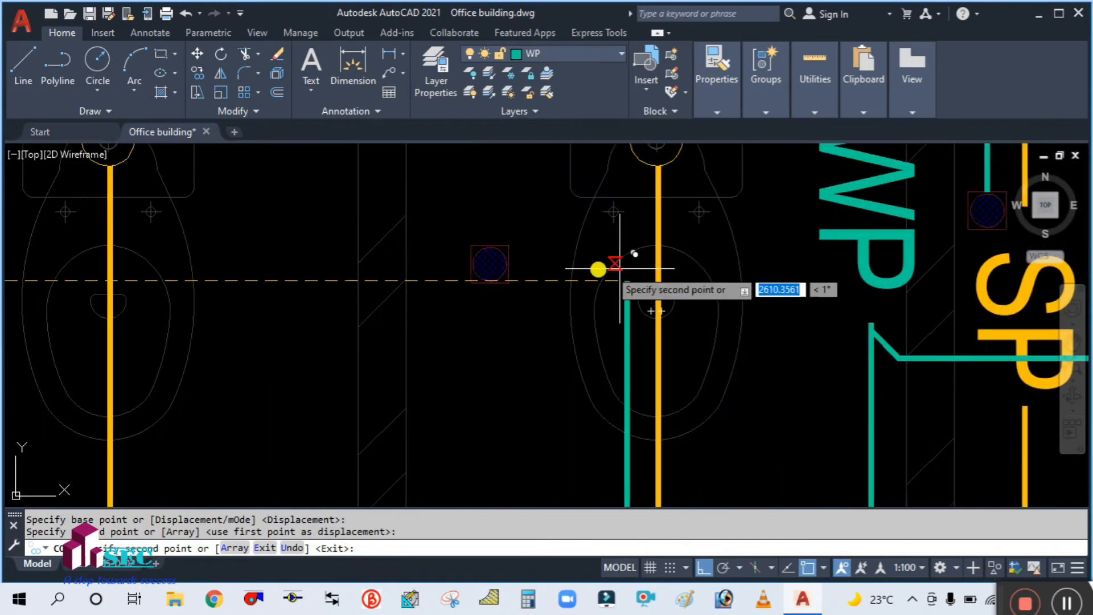
click(512, 282)
key(Escape)
scroll(499, 263, down, 5)
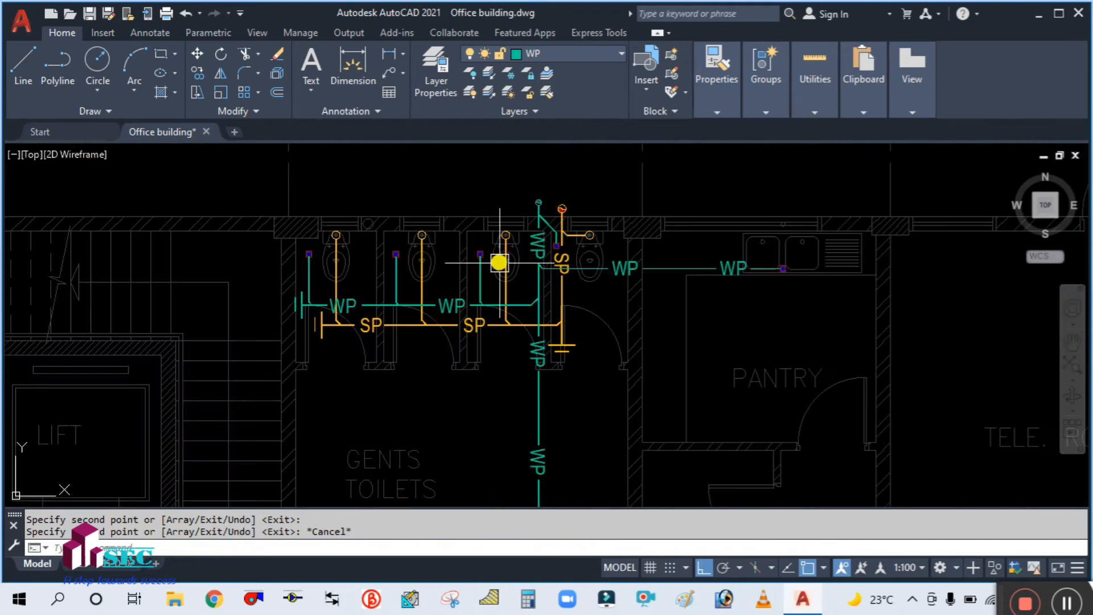
Step: Examine the finished WC branches and the washbasin counter's water point near the lower end of the WP main
scroll(541, 289, up, 2)
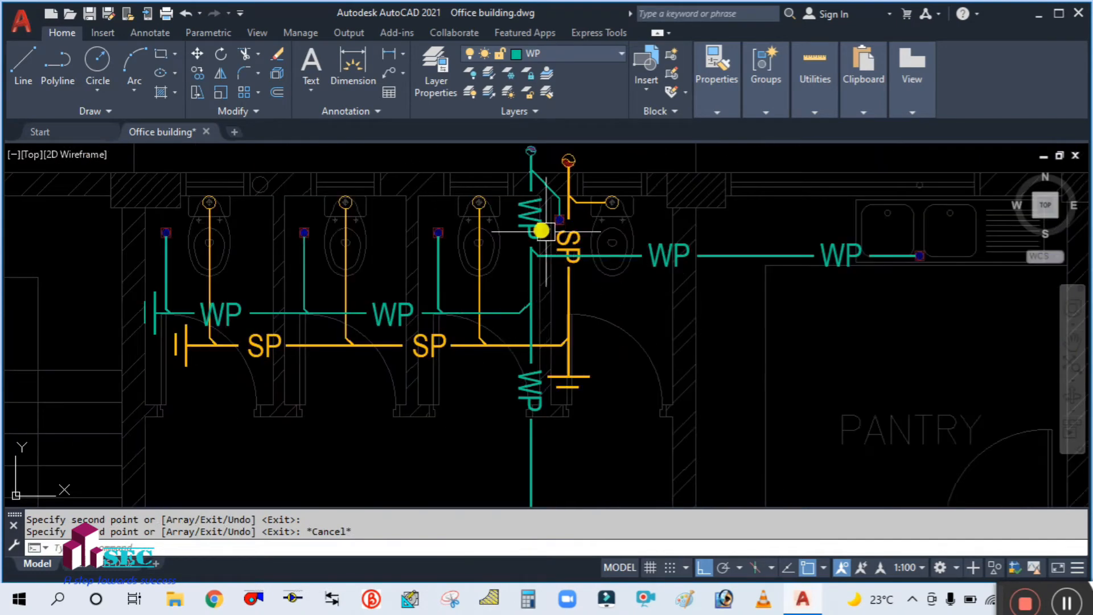
scroll(541, 231, down, 2)
middle_drag(490, 383, 515, 290)
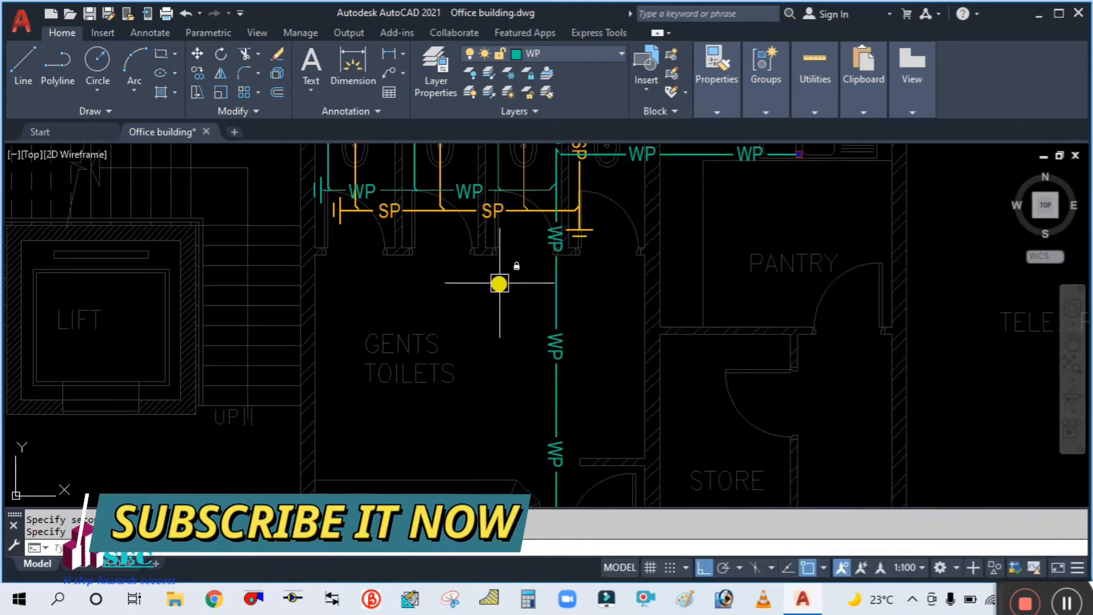
scroll(499, 282, down, 3)
middle_drag(488, 366, 478, 357)
scroll(505, 415, up, 5)
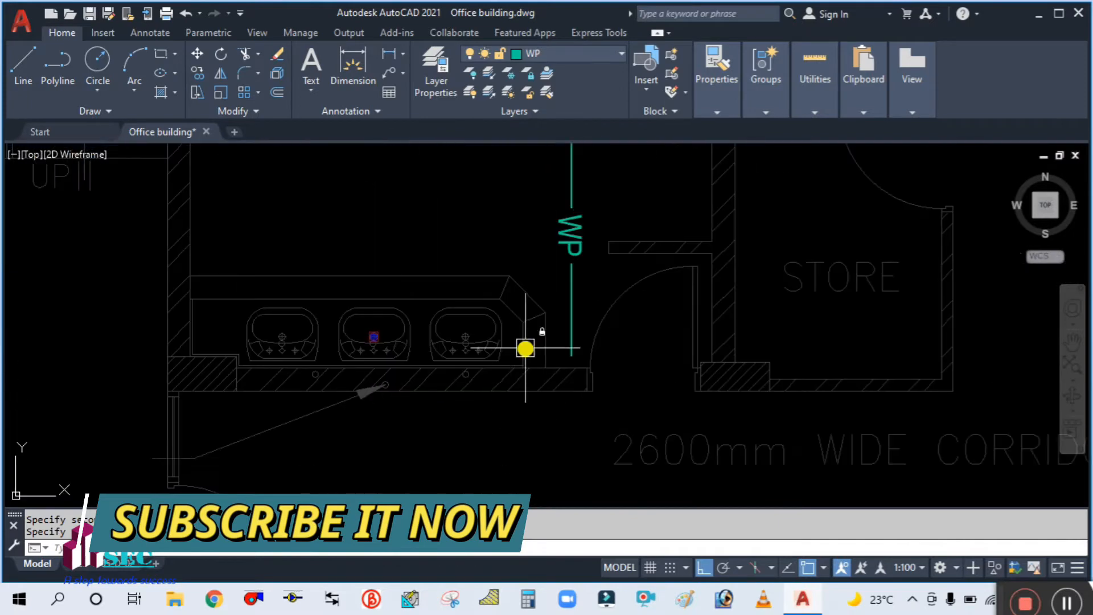
scroll(311, 379, up, 2)
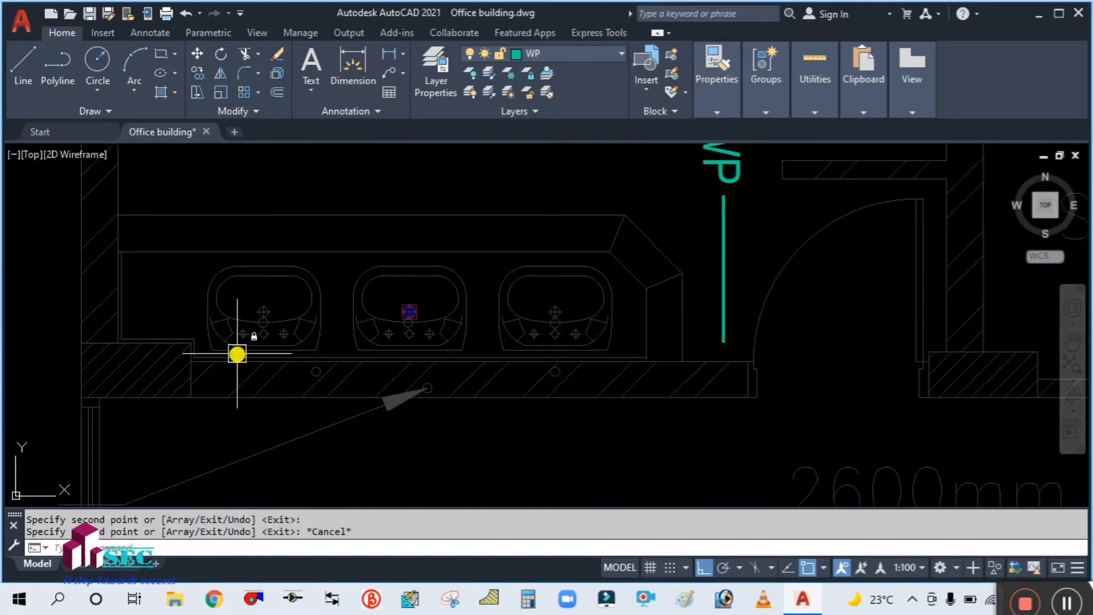
Step: Draw a 32 mm diameter circle centred on the tap mark of the first washbasin
scroll(237, 353, up, 4)
scroll(365, 310, down, 2)
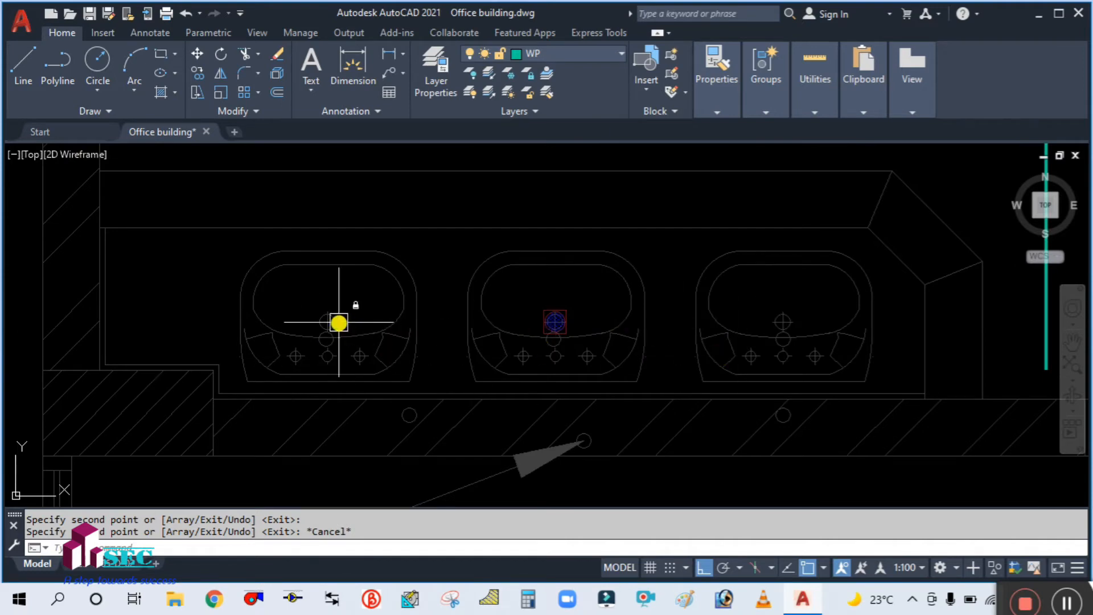
text(c)
key(Return)
scroll(332, 319, up, 6)
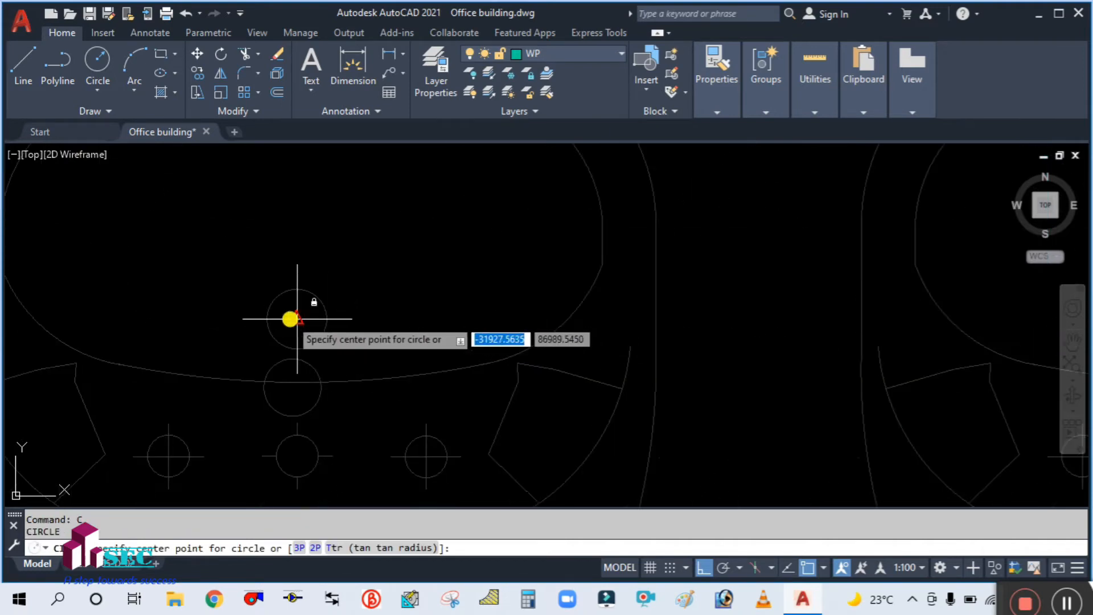
click(290, 318)
text(d)
key(Return)
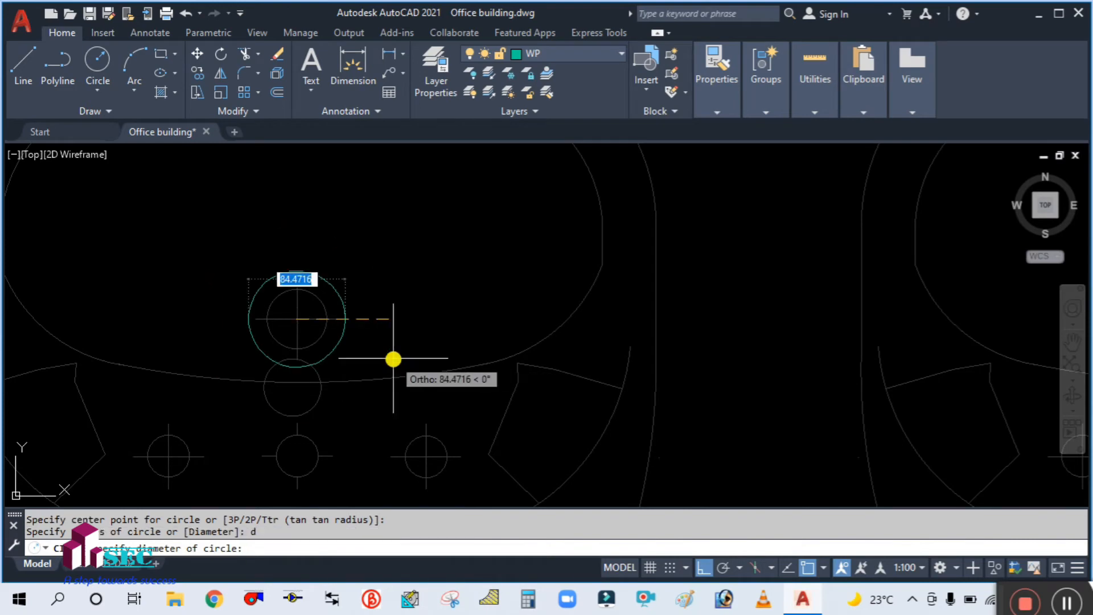
key(Return)
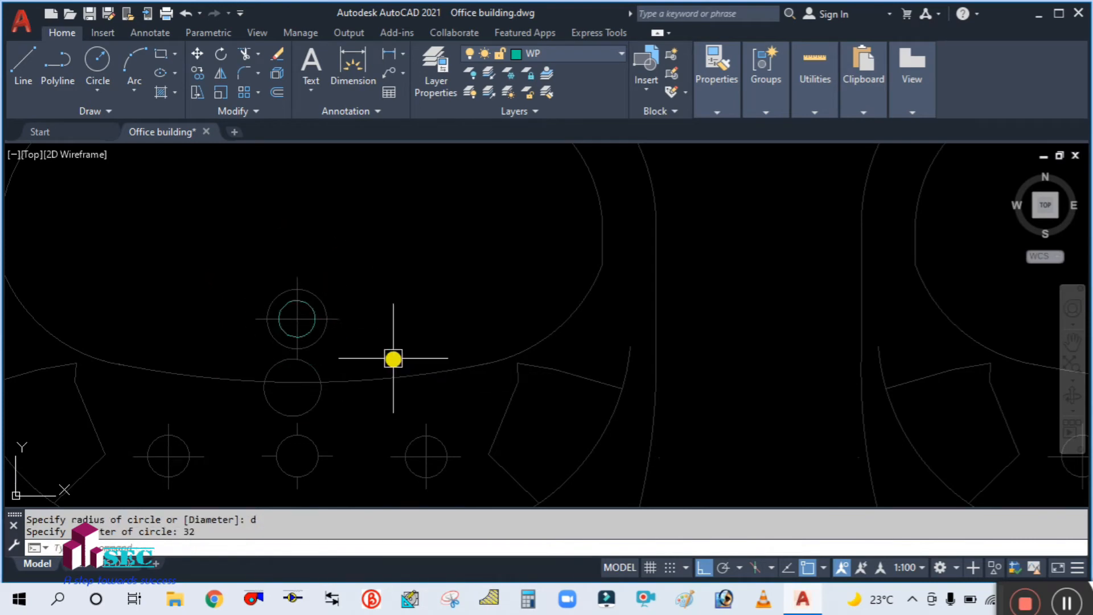
key(Escape)
Step: Copy the 32 mm circle from its centre to the matching tap mark of the middle washbasin
text(co)
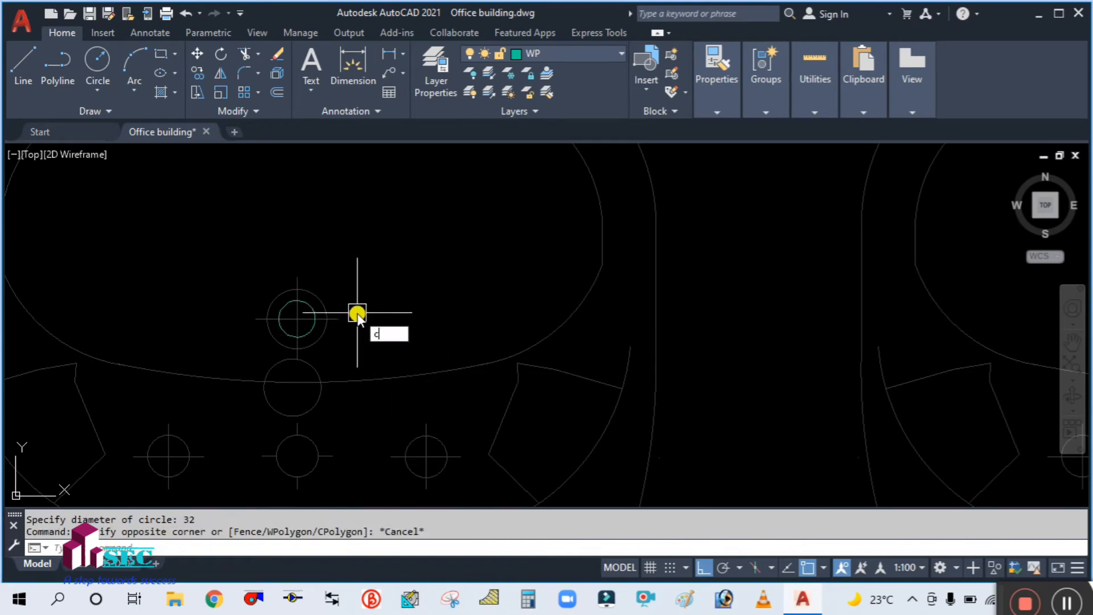
key(Return)
scroll(357, 313, up, 6)
click(181, 370)
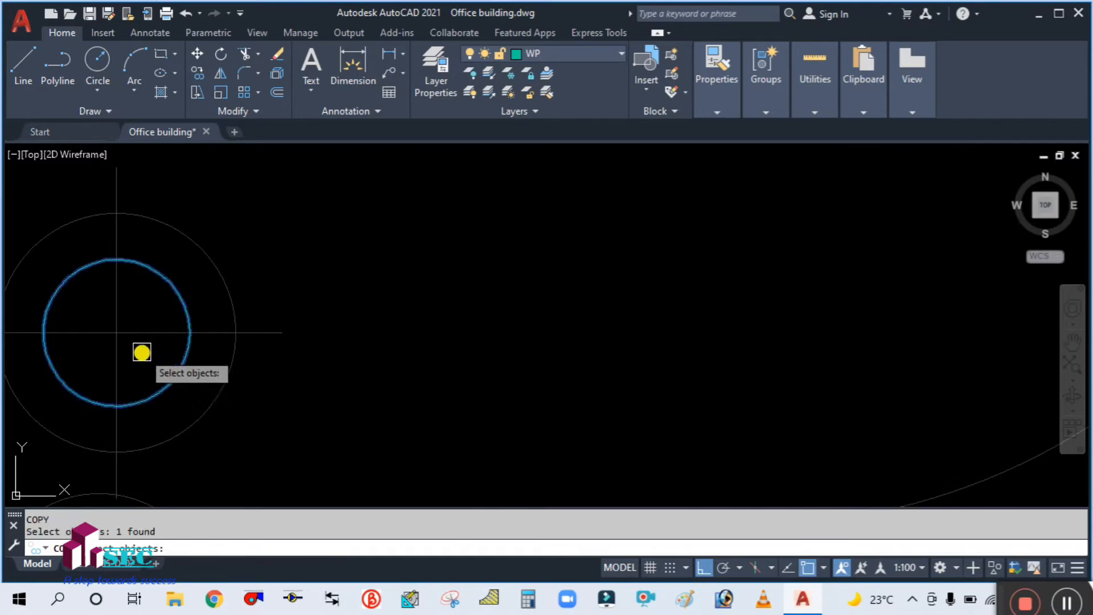
key(Return)
click(114, 335)
scroll(125, 336, down, 3)
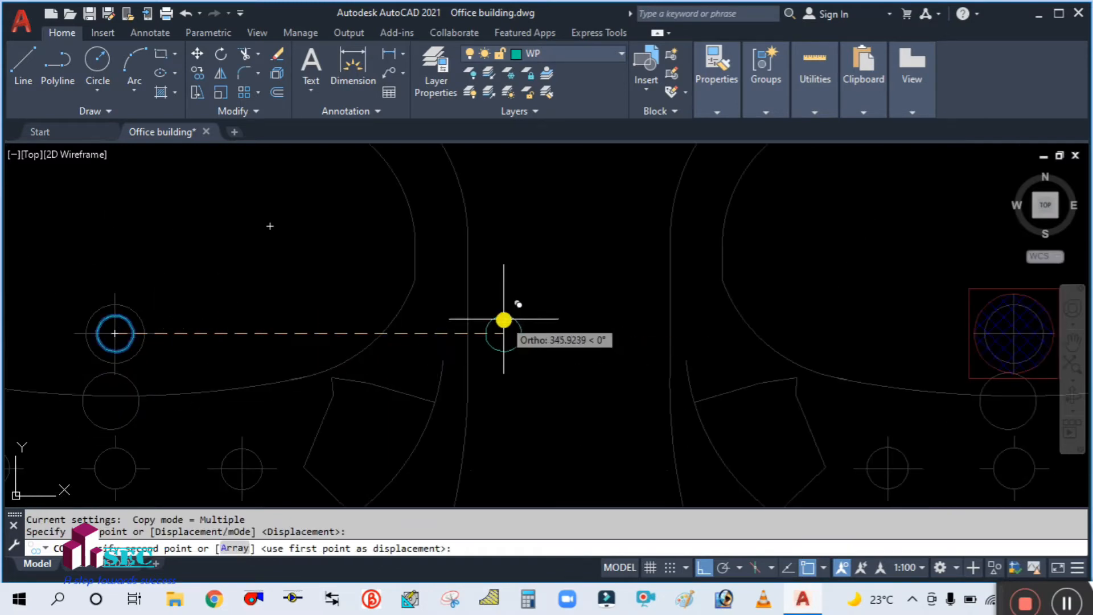
scroll(626, 322, up, 2)
scroll(696, 324, up, 2)
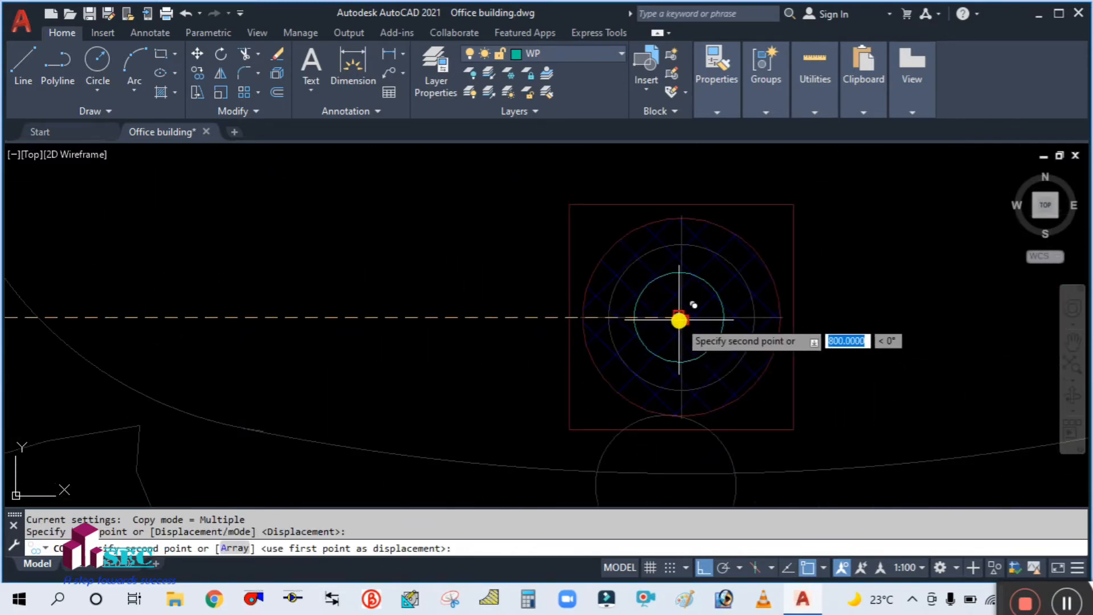
scroll(681, 317, down, 3)
scroll(688, 317, up, 3)
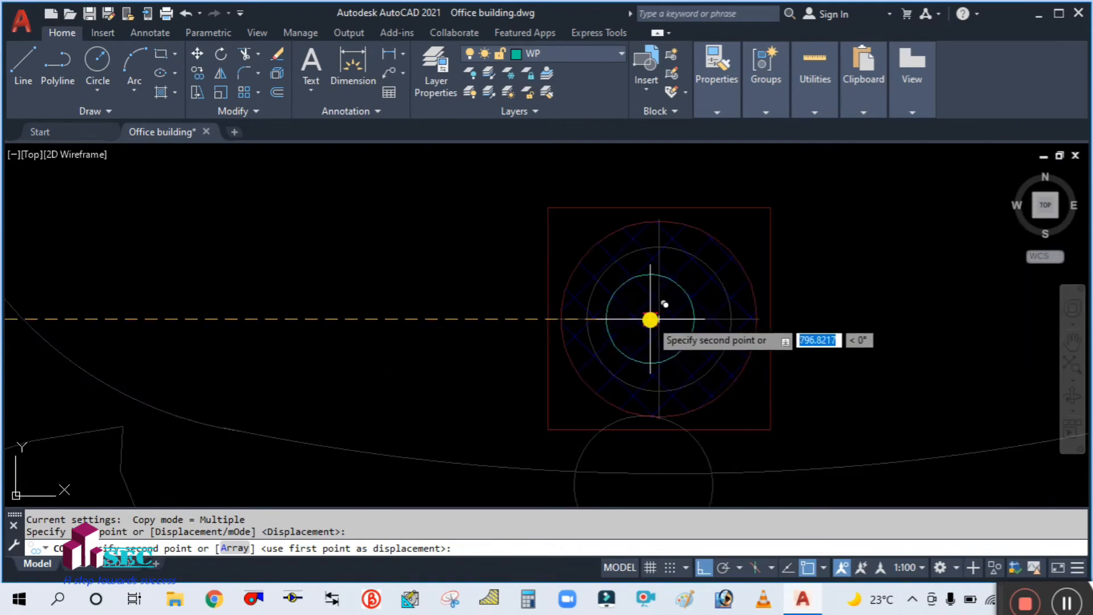
click(660, 317)
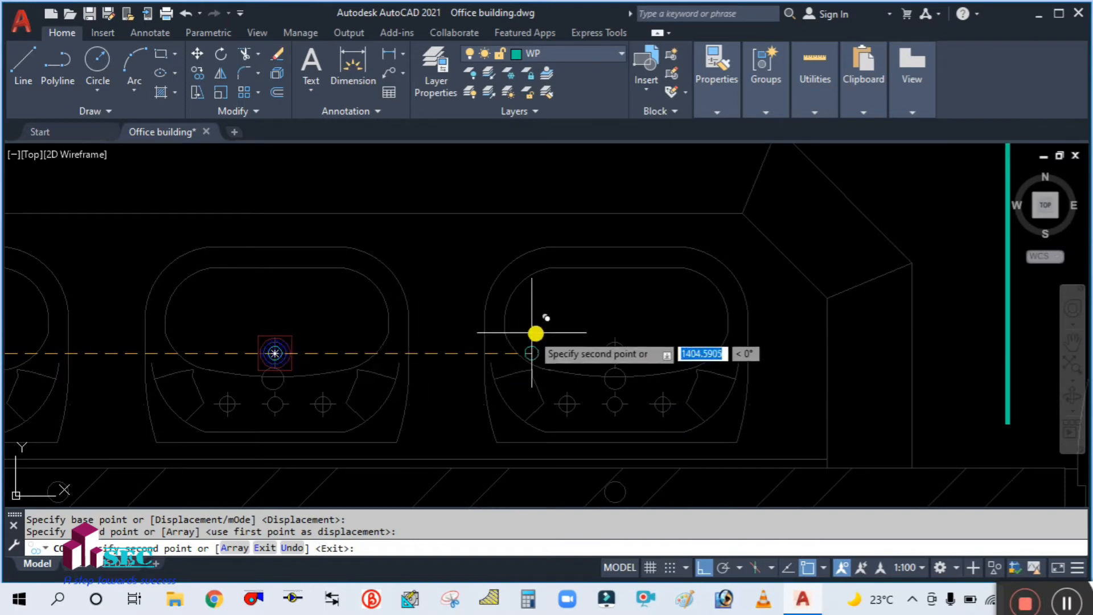
Step: Place another copy of the circle on the third washbasin's tap mark and end the copying
scroll(569, 342, up, 5)
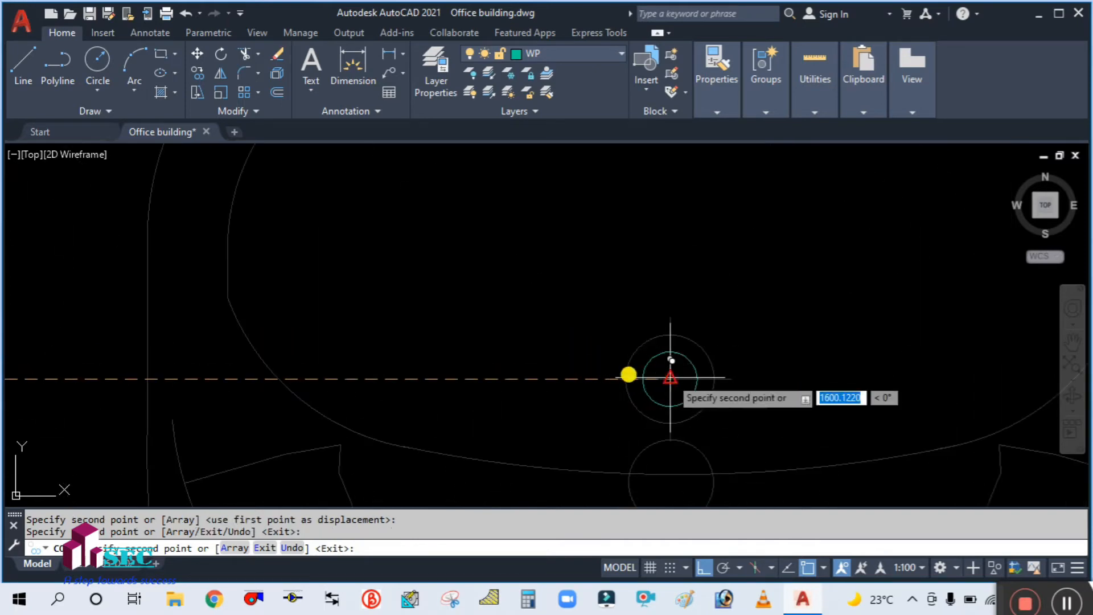
key(Escape)
scroll(506, 327, down, 3)
Step: Copy the third washbasin's 32 mm circle, with Ortho off, to the centre of the first pantry sink's tap hole
key(Return)
scroll(529, 345, up, 6)
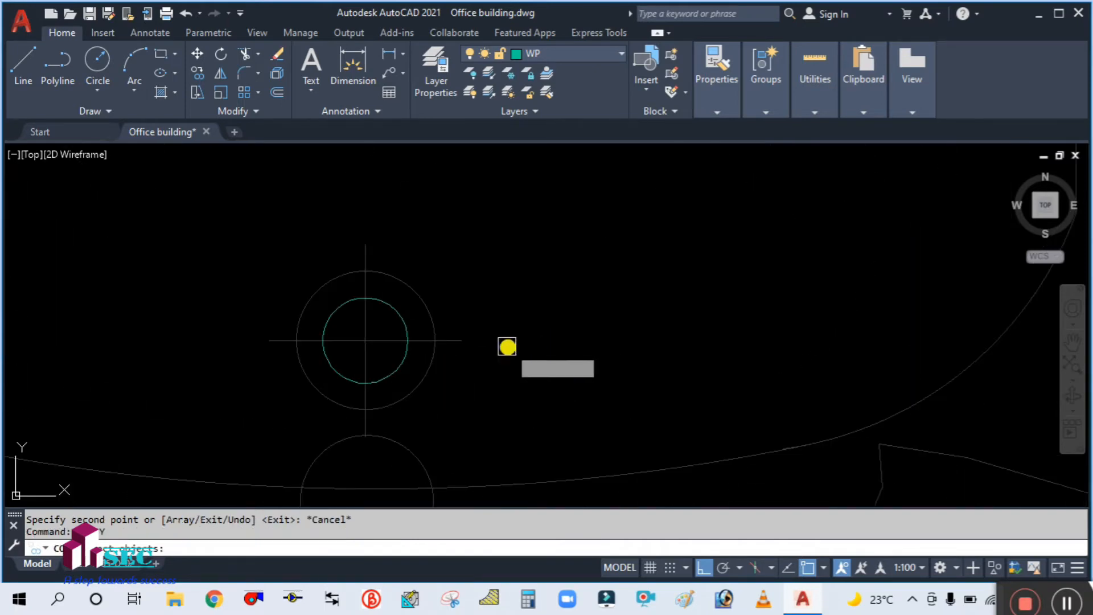
click(400, 362)
key(Return)
click(365, 340)
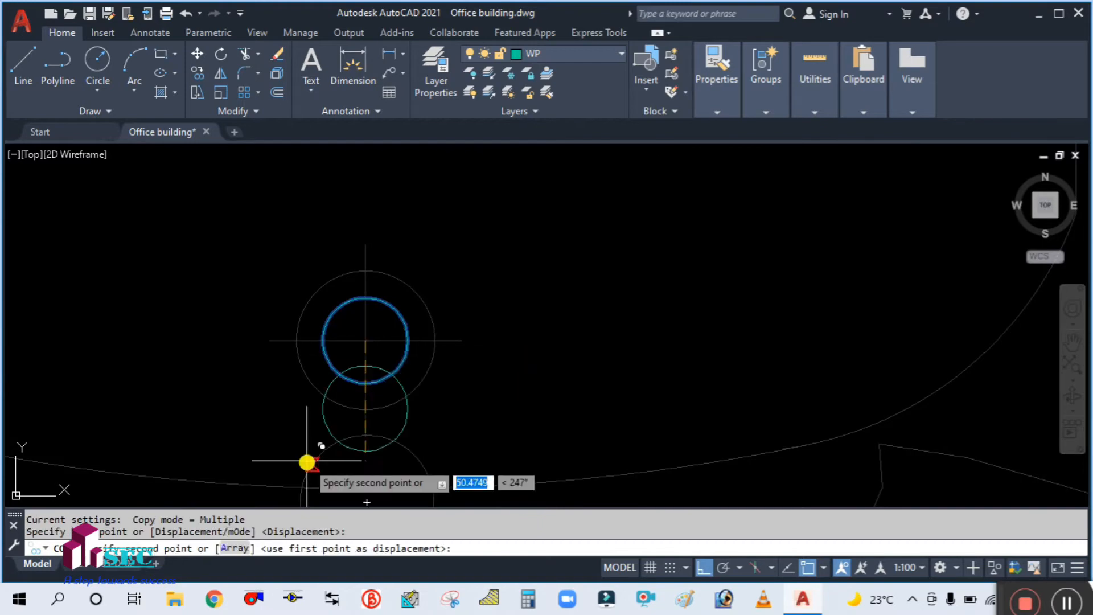
scroll(358, 410, down, 8)
scroll(409, 362, down, 5)
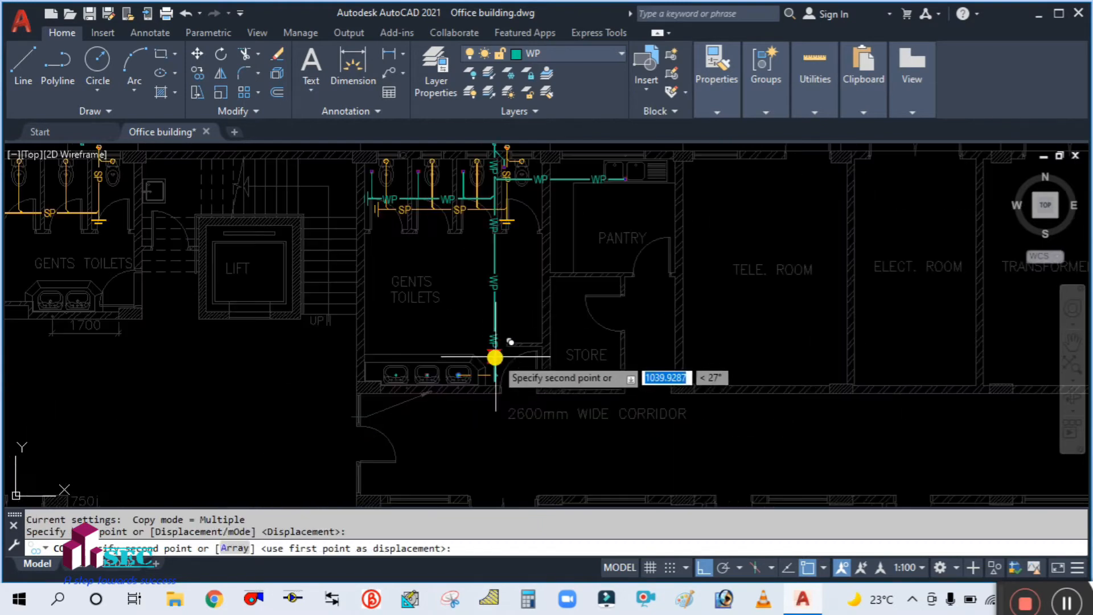
click(702, 568)
scroll(501, 409, down, 3)
scroll(490, 376, up, 3)
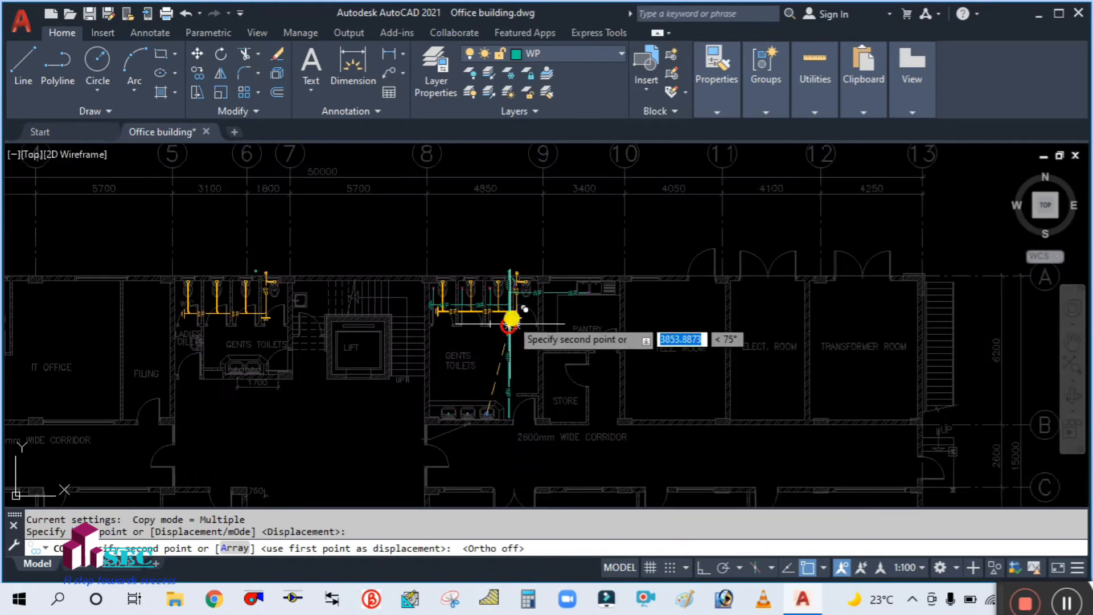
scroll(512, 318, up, 3)
scroll(655, 247, up, 2)
scroll(666, 240, up, 2)
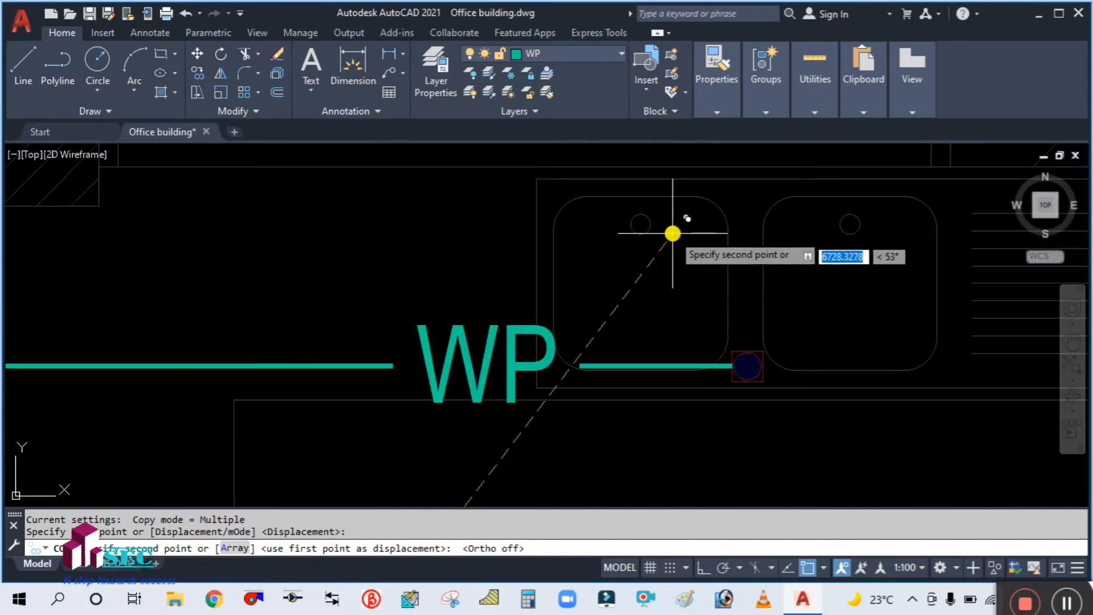
scroll(672, 234, up, 3)
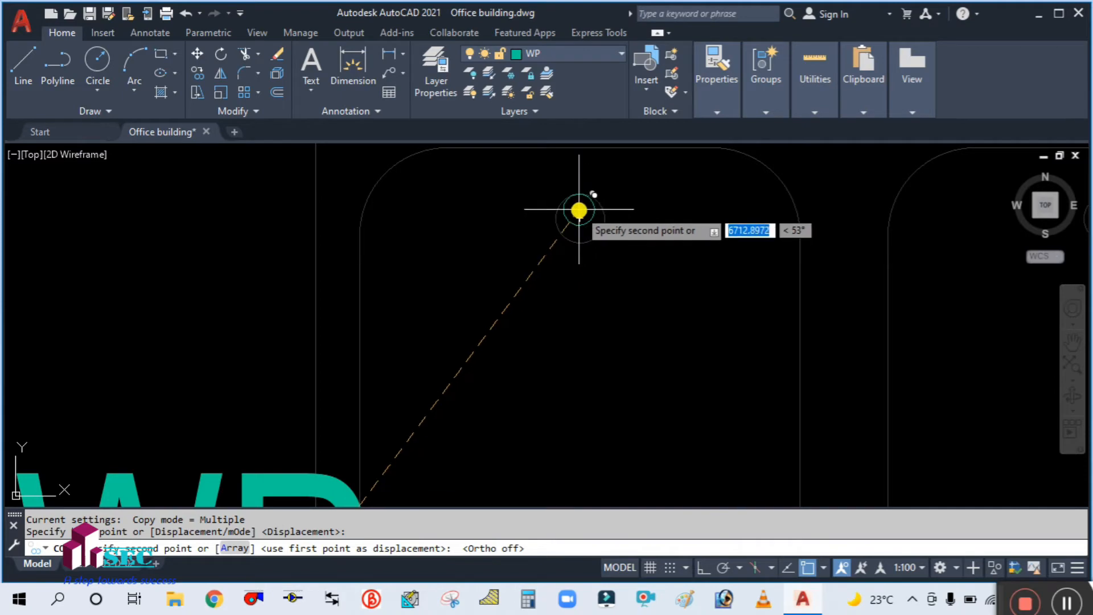
click(588, 220)
Step: Place another copy of the circle in the second pantry sink's tap hole, end the copying and turn Ortho on
scroll(234, 287, down, 2)
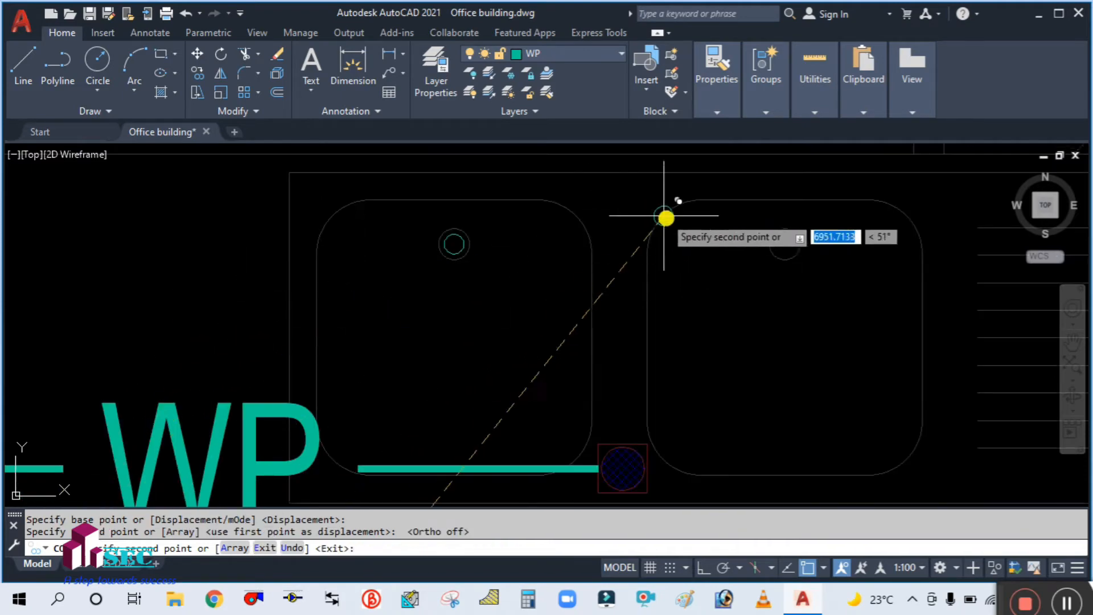
click(785, 244)
key(Escape)
scroll(685, 279, down, 5)
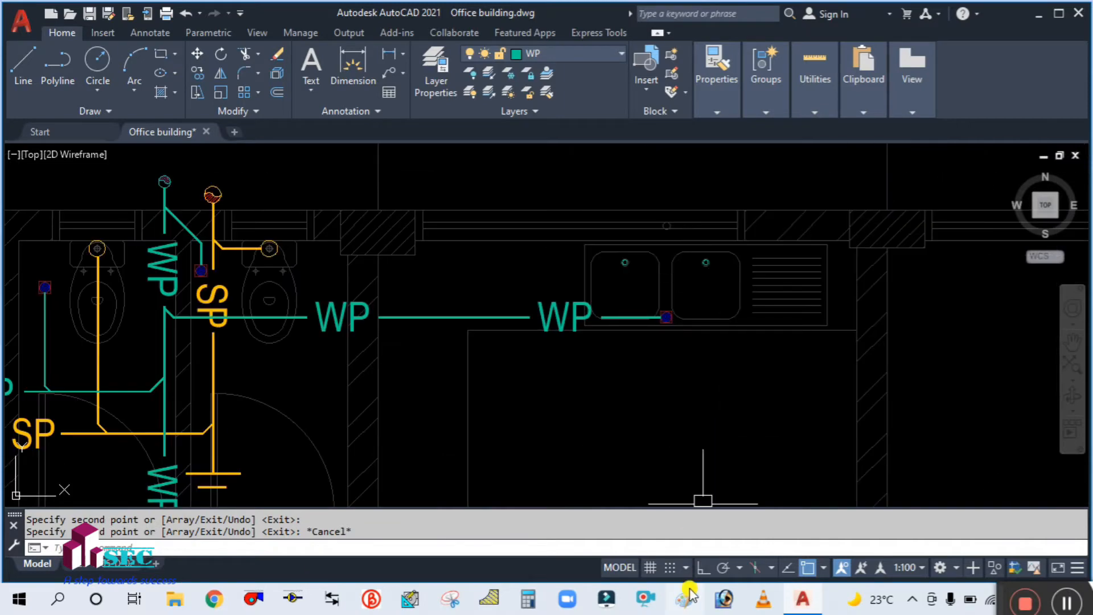
key(Escape)
Step: Draw a WP polyline from the top of the first pantry sink's circle about 180 mm up into the wall, and right past the second sink's circle
scroll(714, 311, up, 4)
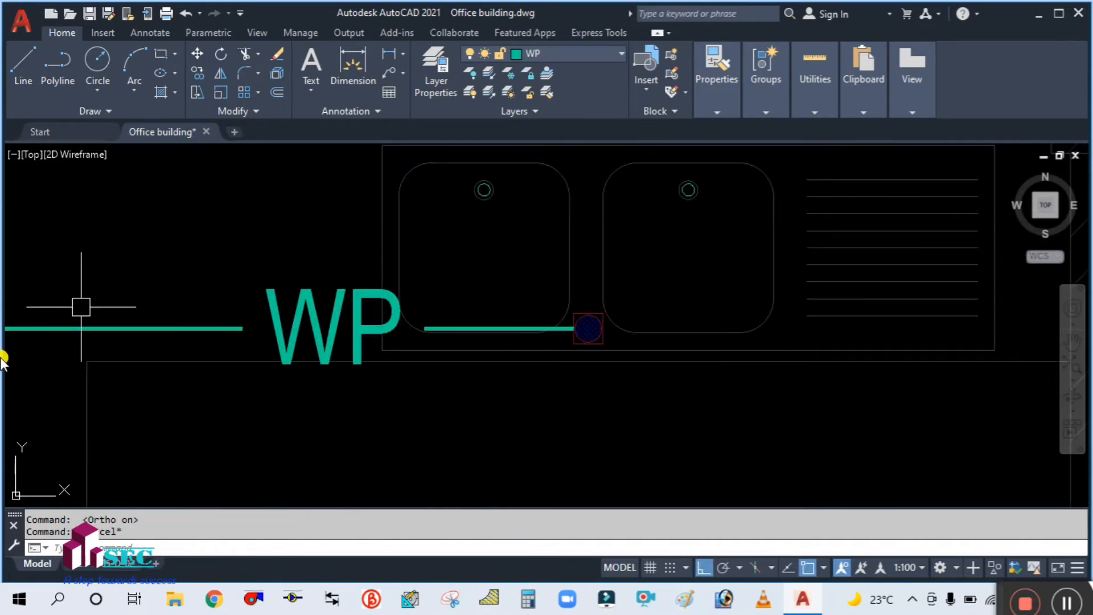
scroll(645, 321, down, 2)
scroll(598, 219, up, 2)
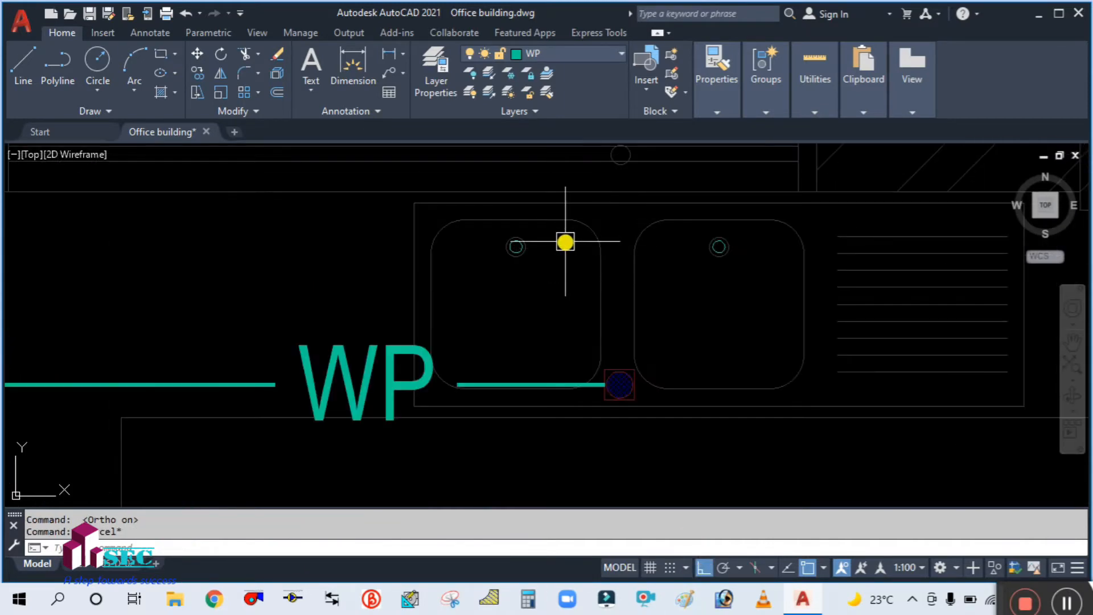
mouse_move(566, 241)
middle_down()
mouse_move(557, 329)
mouse_move(571, 281)
mouse_move(577, 357)
middle_up()
scroll(567, 344, up, 2)
scroll(572, 273, down, 2)
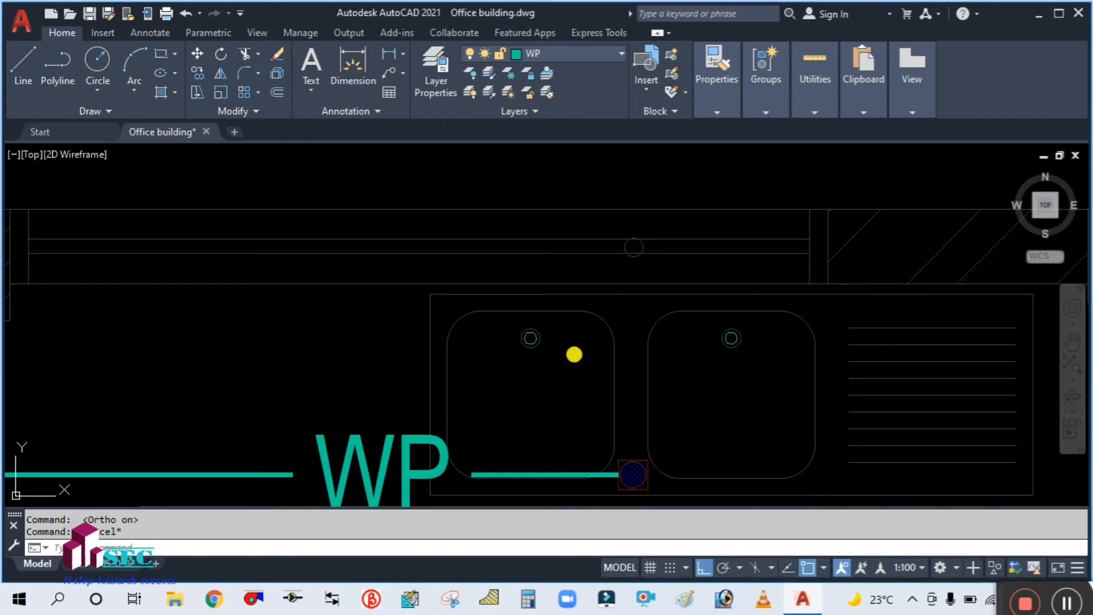
text(pl)
key(Return)
scroll(547, 335, up, 4)
click(508, 354)
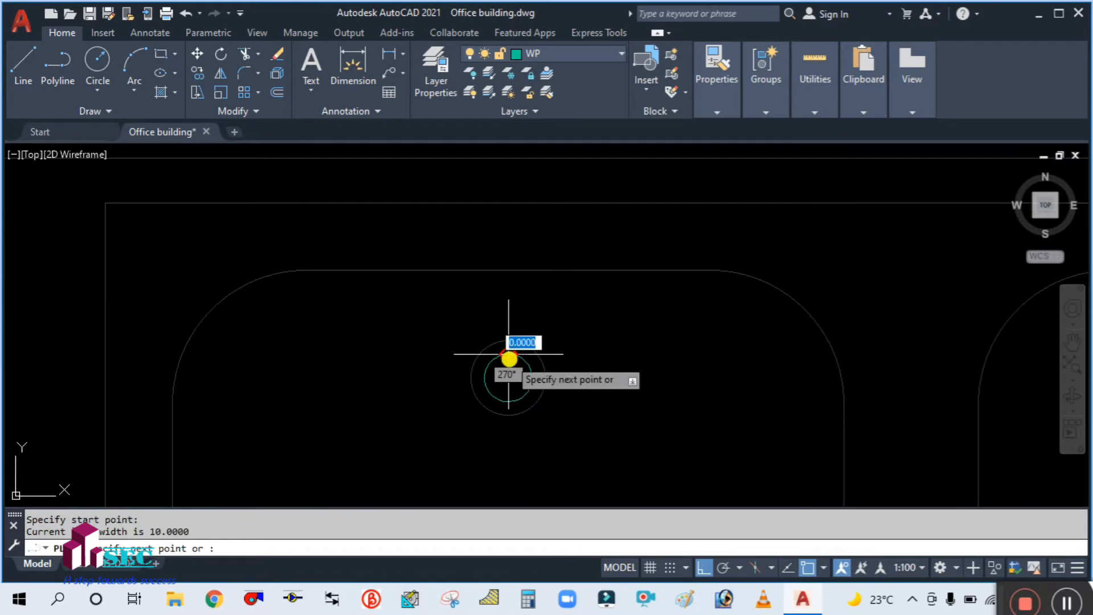
scroll(508, 354, down, 5)
scroll(487, 297, up, 4)
scroll(481, 298, down, 4)
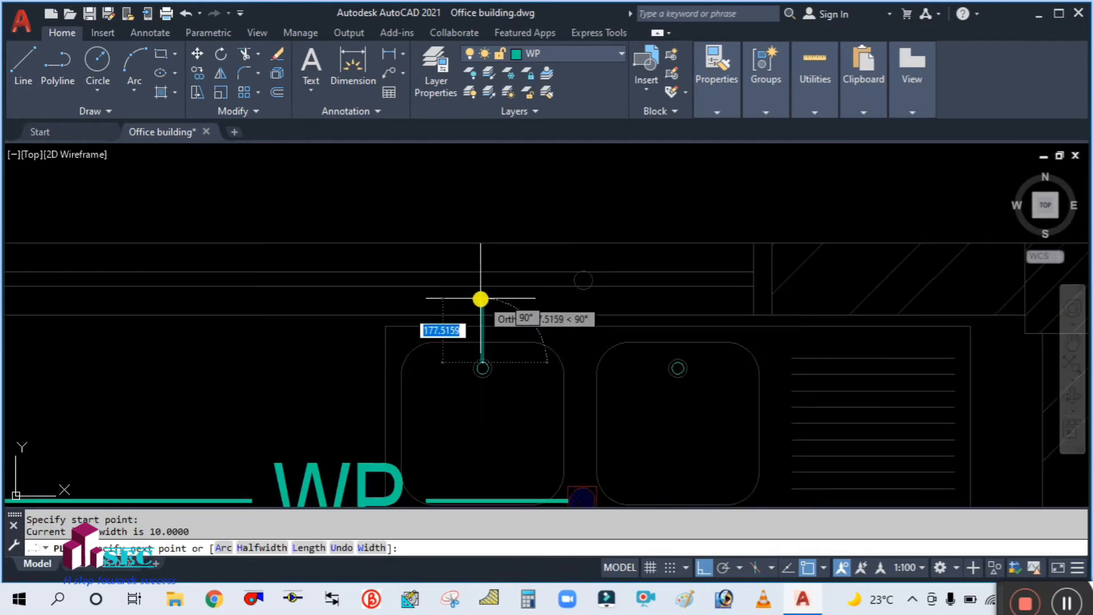
click(481, 297)
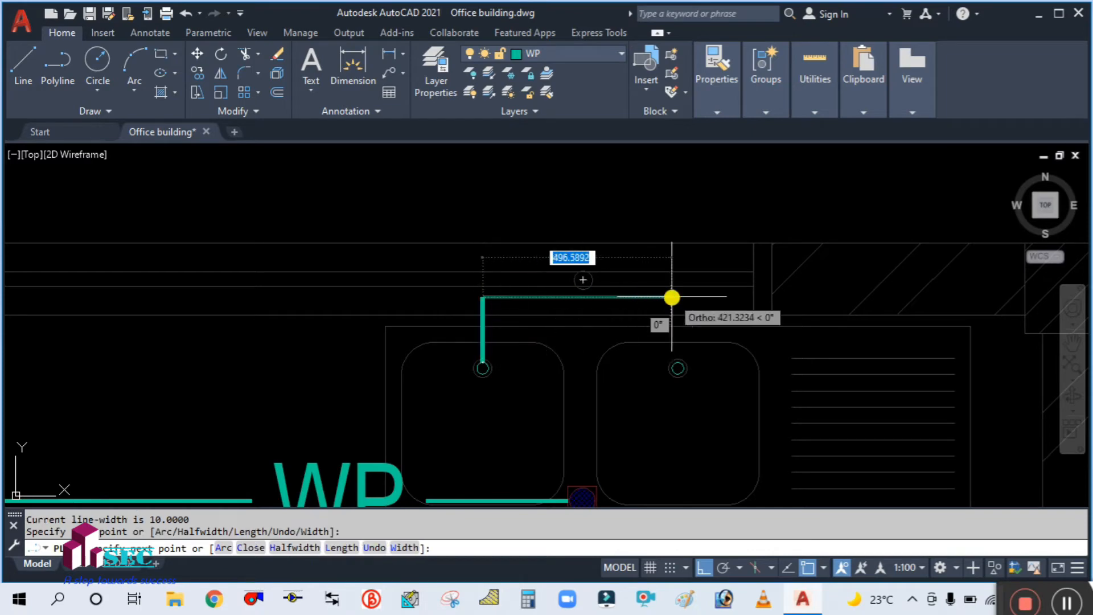
scroll(707, 302, up, 2)
click(707, 296)
key(Return)
Step: Draw a vertical WP polyline from the top of the second pantry sink's circle up to just beyond the horizontal run
scroll(682, 376, up, 5)
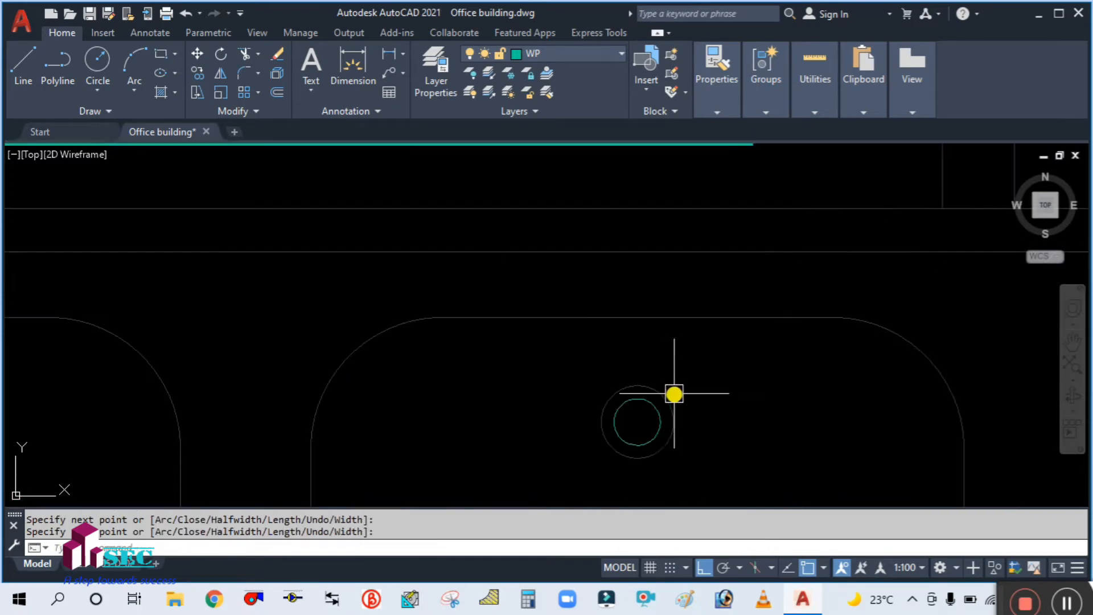
key(Return)
click(638, 400)
scroll(638, 401, down, 3)
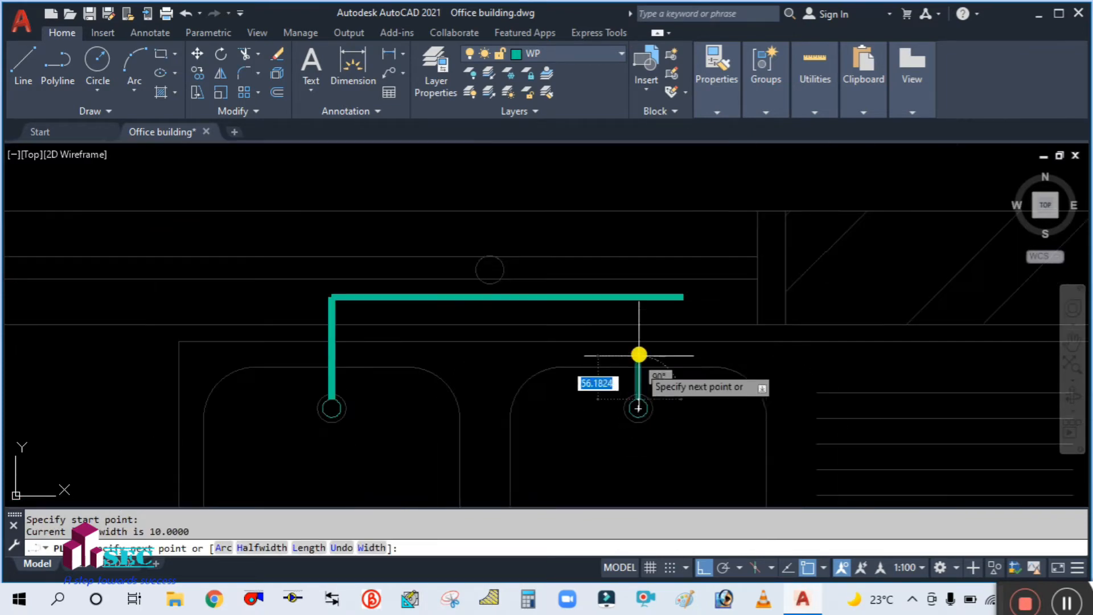
scroll(632, 330, up, 3)
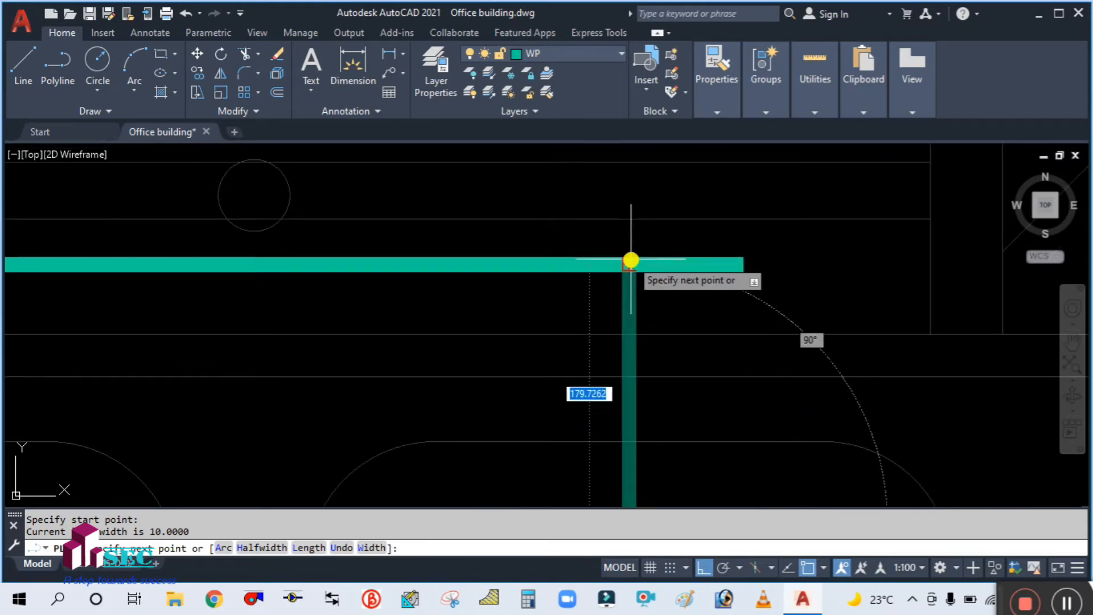
click(635, 240)
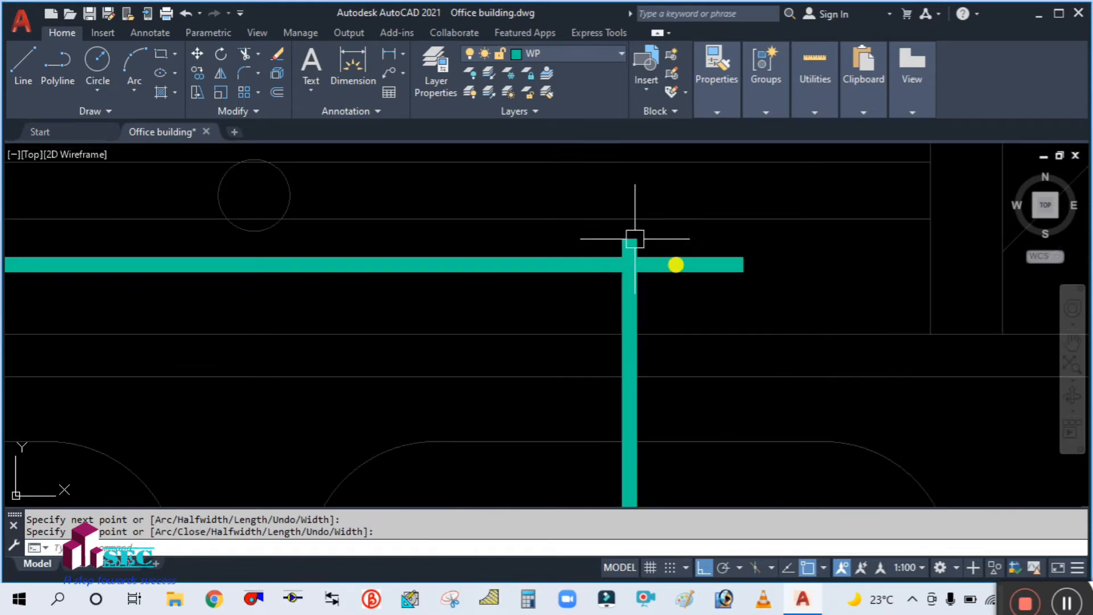
key(Escape)
Step: Trim both overhanging ends where the second sink's vertical pipe crosses the horizontal run to form a clean corner
text(tr)
key(Return)
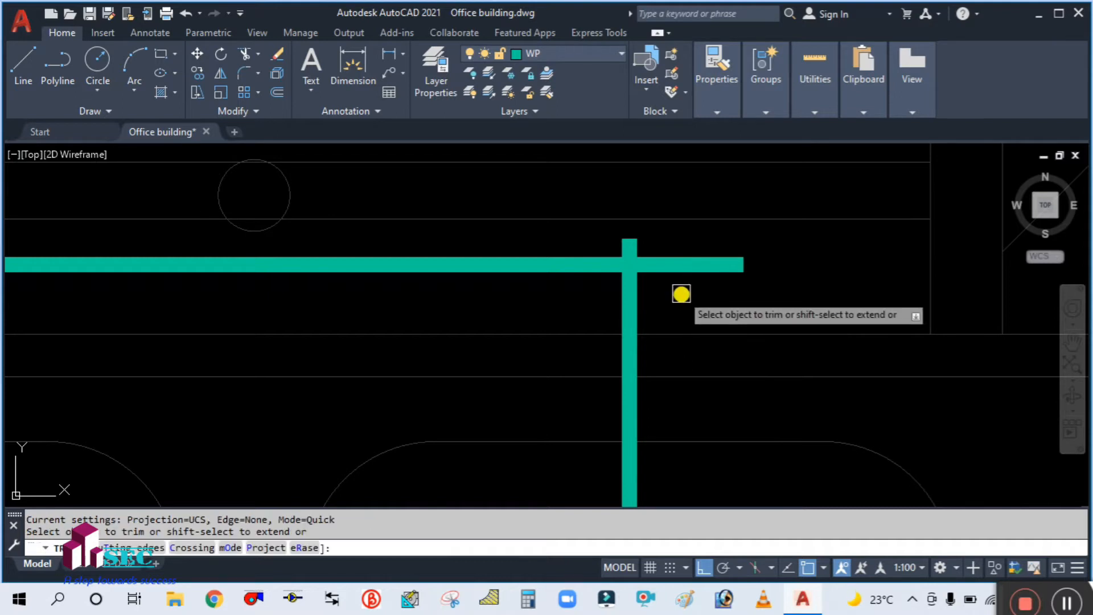
click(678, 268)
click(631, 247)
key(Escape)
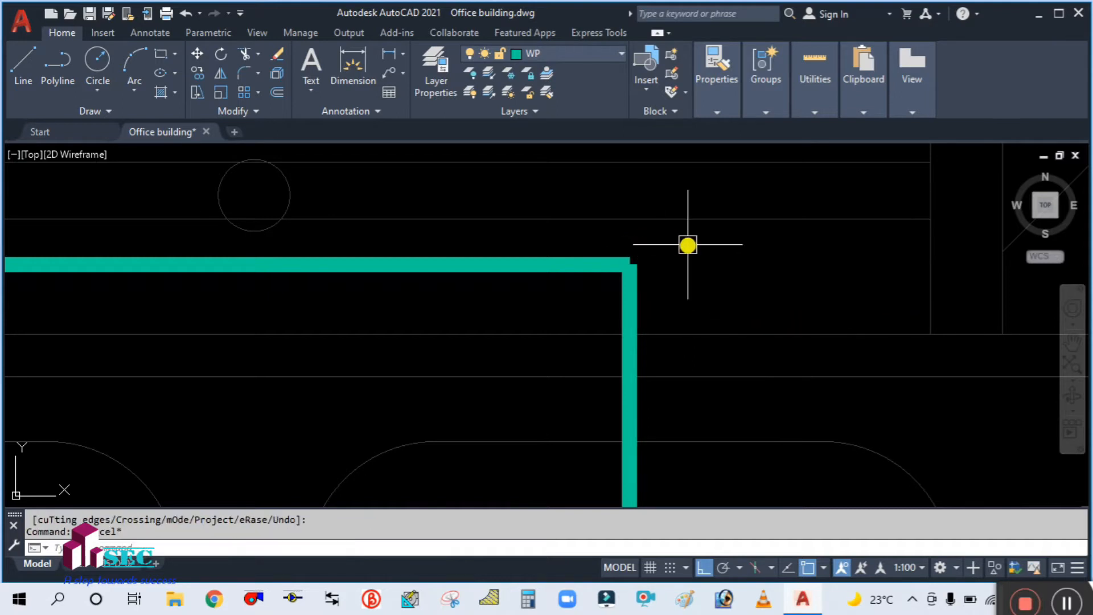
Step: Draw a vertical WP polyline from the middle of the horizontal run between the pantry sinks down to the water point symbol
scroll(688, 243, down, 4)
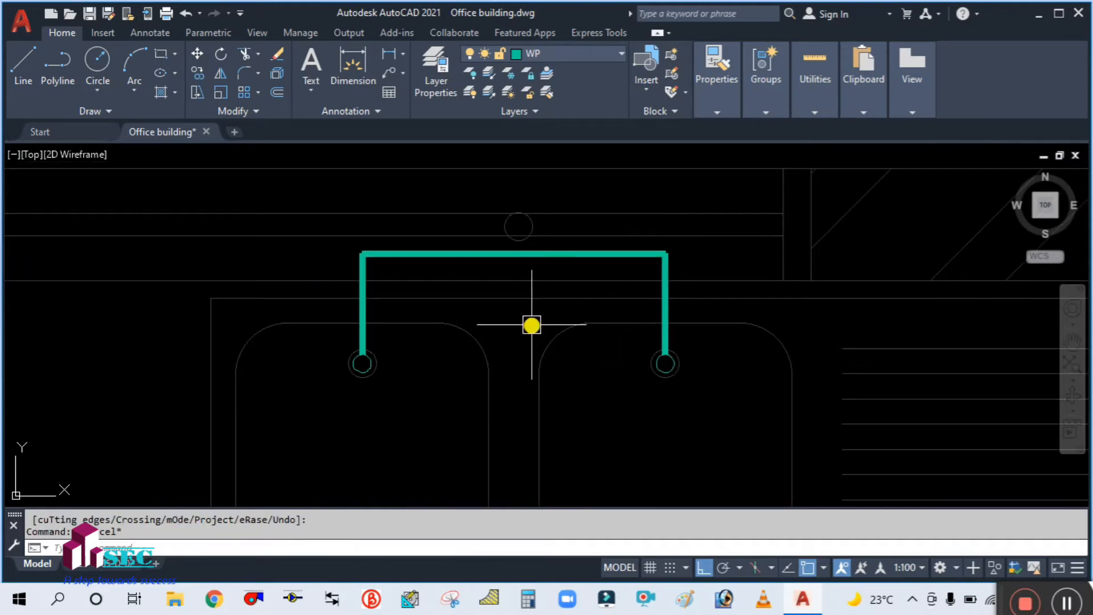
text(pl)
key(Return)
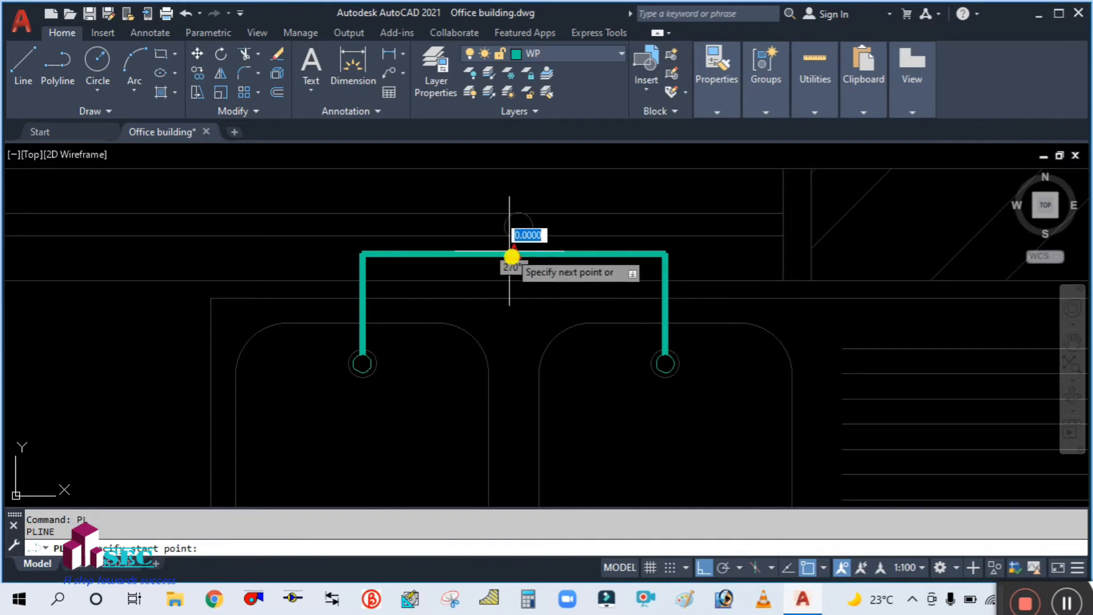
click(512, 256)
scroll(512, 296, up, 6)
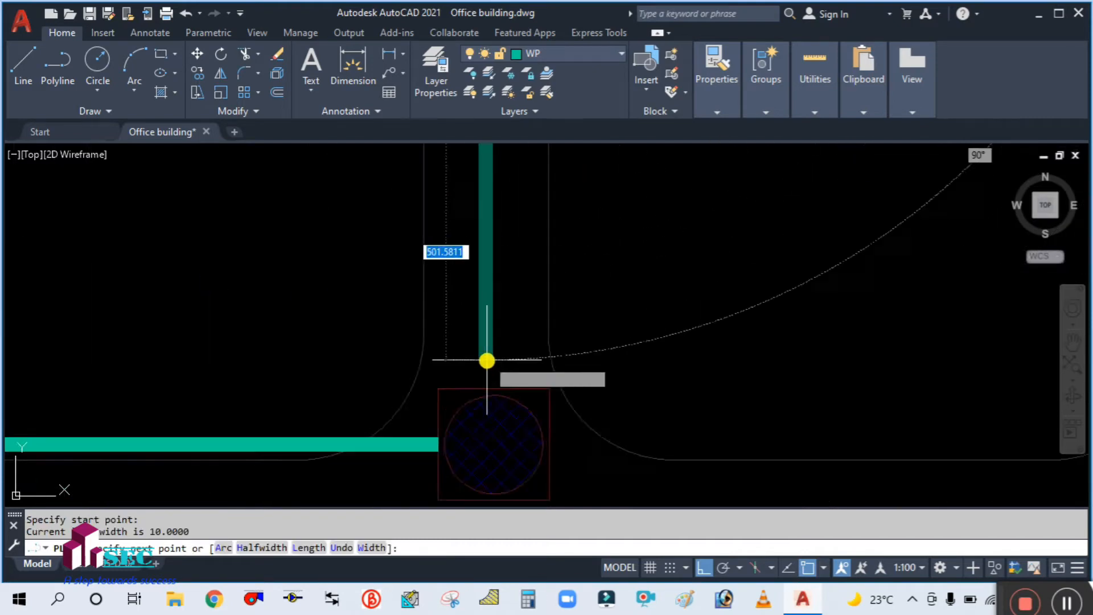
scroll(486, 360, up, 2)
scroll(477, 399, up, 1)
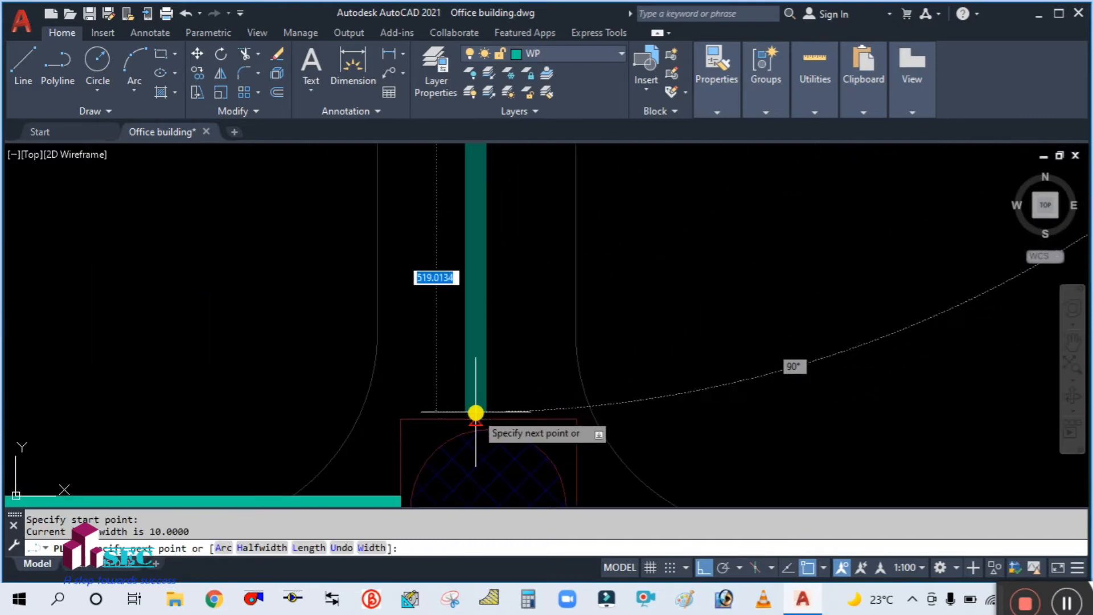
scroll(471, 385, up, 4)
mouse_move(470, 375)
middle_down()
mouse_move(469, 322)
mouse_move(459, 432)
middle_up()
scroll(454, 403, up, 7)
click(454, 398)
key(Escape)
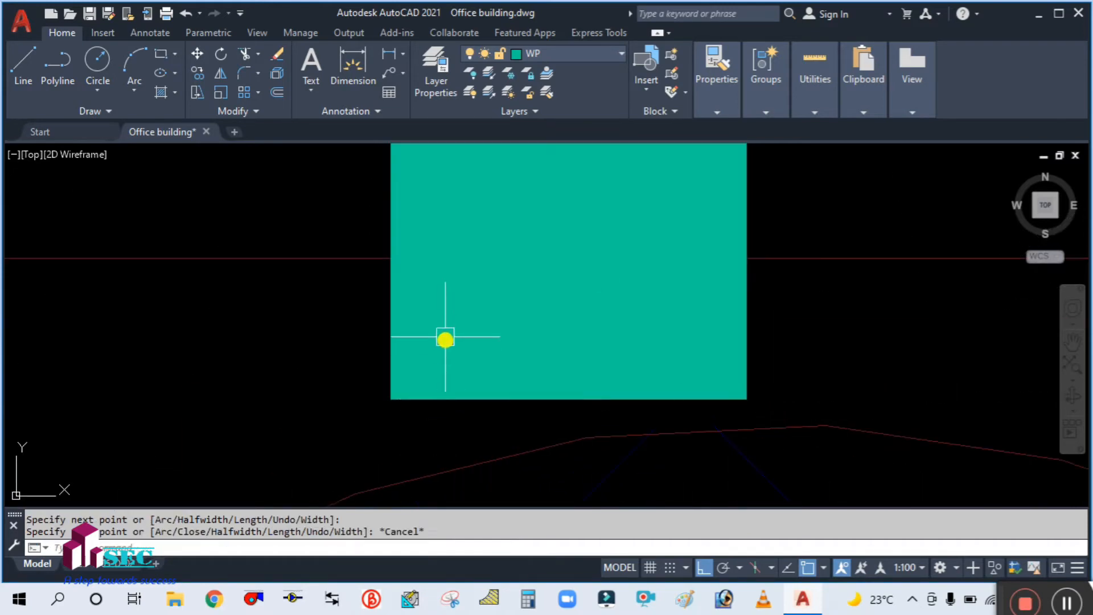
Step: Move the pantry water point symbol about 6 mm left so it is centred under the vertical pipe
scroll(445, 338, down, 6)
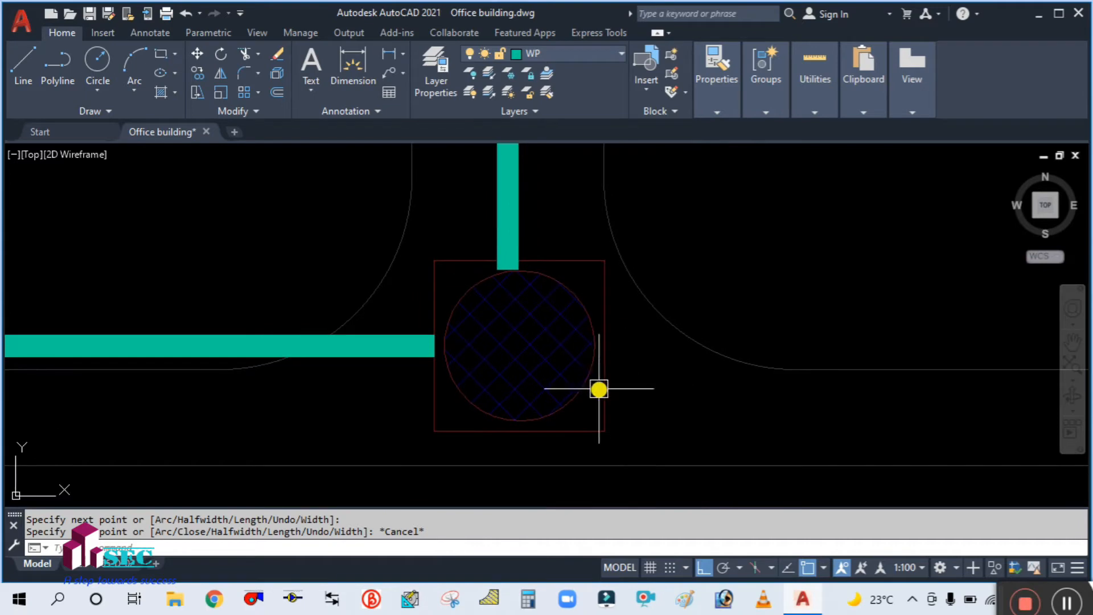
key(Return)
click(571, 361)
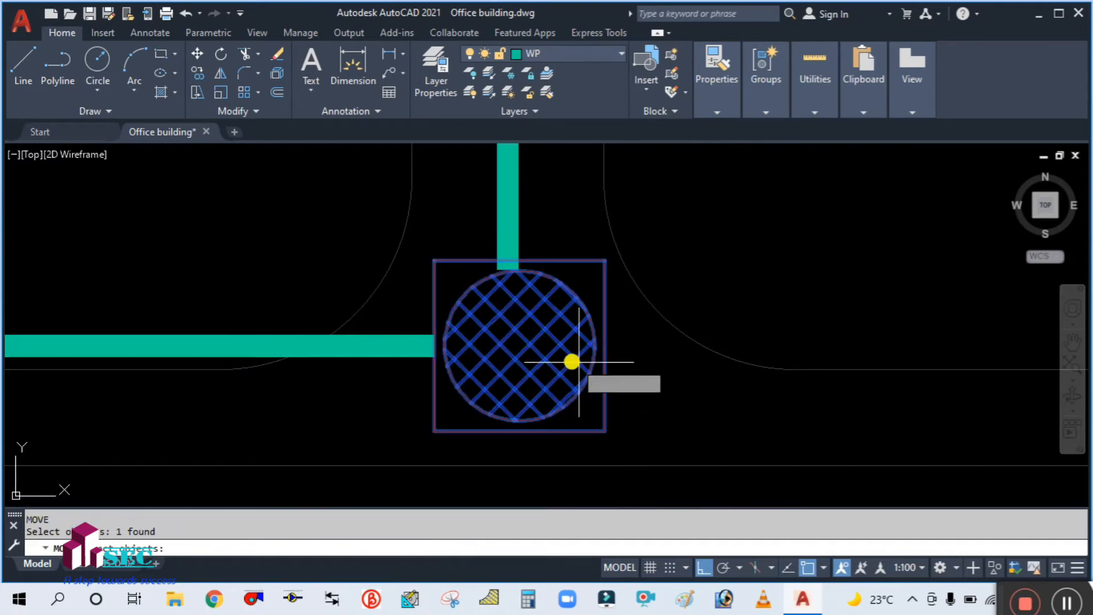
key(Return)
scroll(526, 296, up, 3)
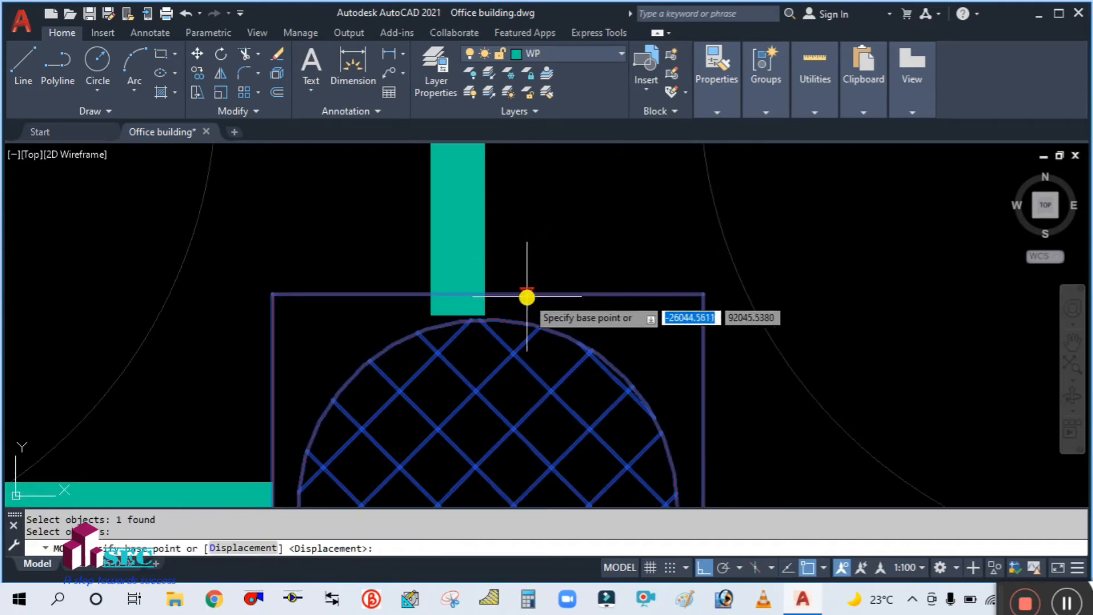
click(491, 294)
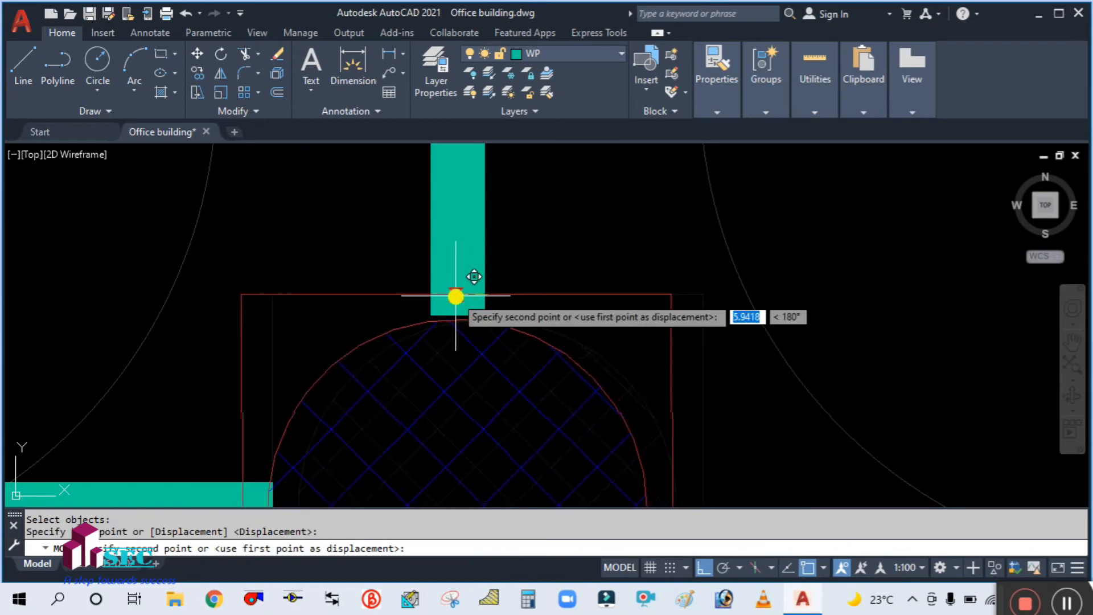
key(Escape)
Step: Trim the end of the vertical pantry pipe at the top edge of the water point's square
scroll(546, 327, down, 2)
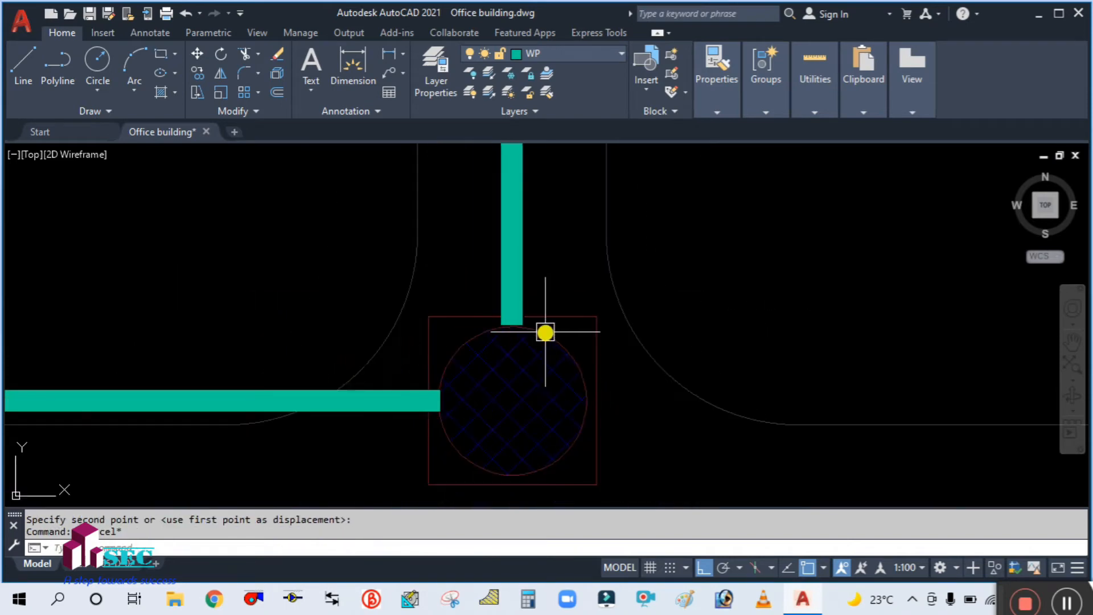
scroll(553, 297, up, 2)
text(tr)
key(Return)
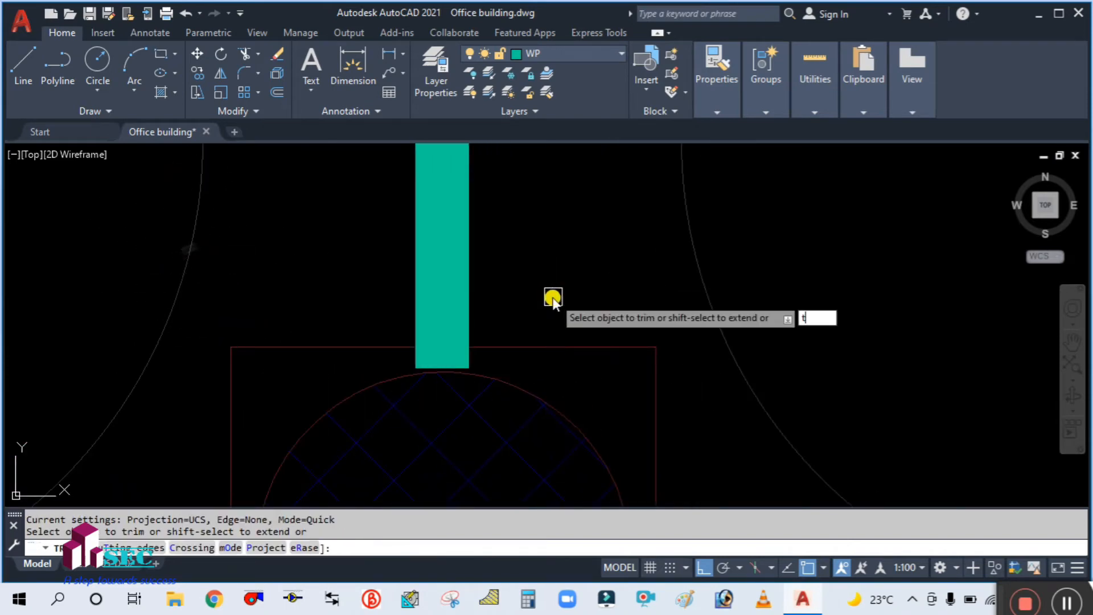
text(t)
key(Return)
click(534, 347)
key(Return)
click(463, 358)
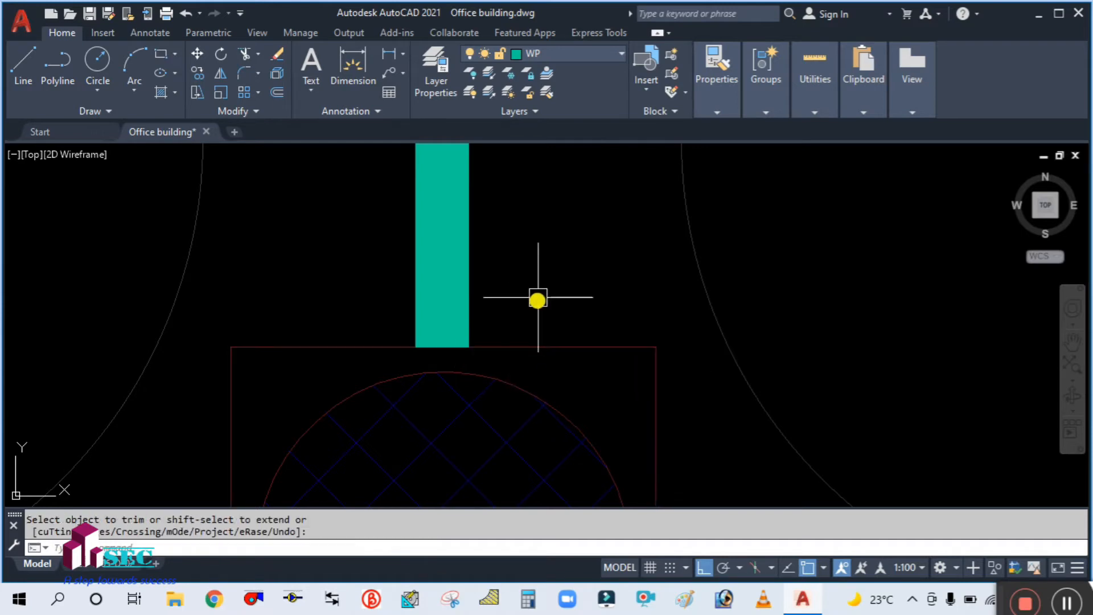
key(Escape)
Step: Draw a WP polyline from the bottom of the first gents washbasin's circle about 290 mm down into the wall, and right past the third basin's circle
scroll(538, 297, down, 3)
scroll(462, 387, up, 2)
scroll(463, 387, up, 2)
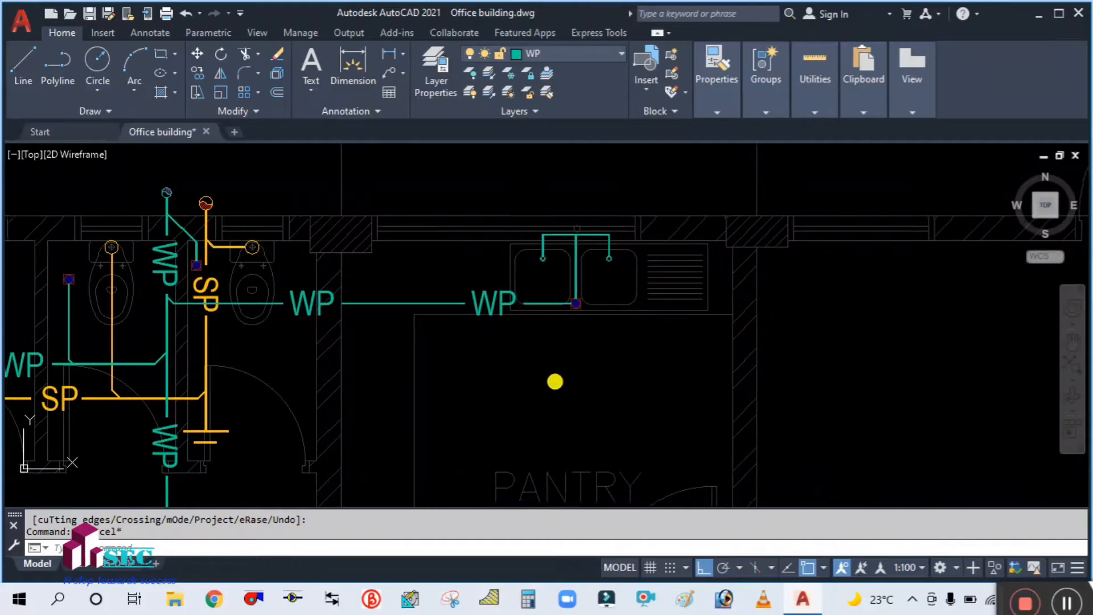
mouse_move(556, 383)
middle_down()
mouse_move(586, 313)
mouse_move(578, 319)
middle_up()
scroll(577, 319, down, 3)
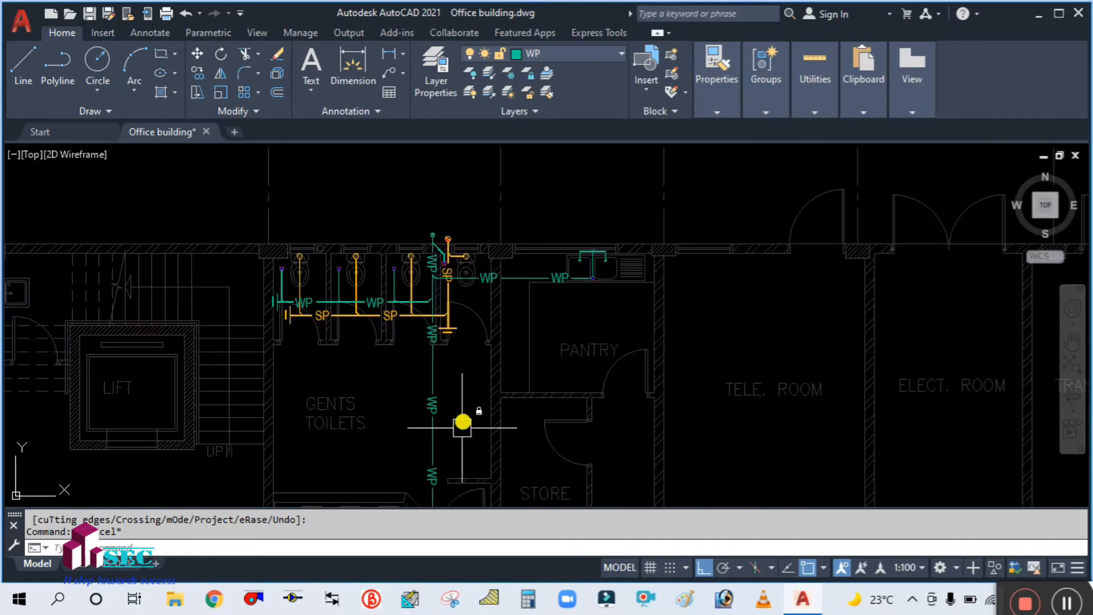
middle_drag(462, 424, 569, 281)
scroll(470, 397, up, 10)
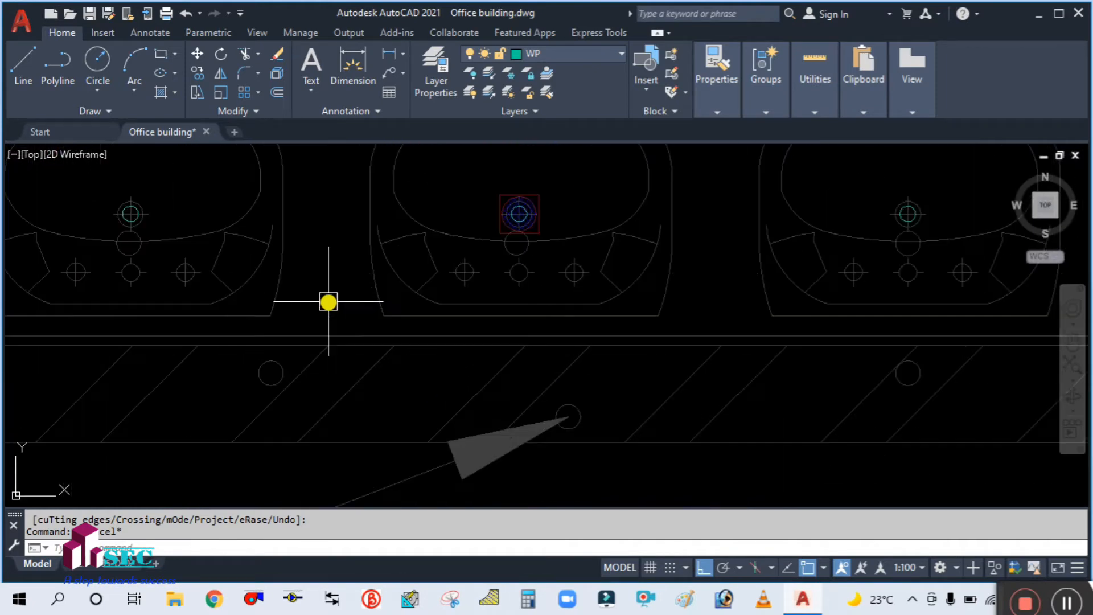
middle_drag(347, 275, 418, 326)
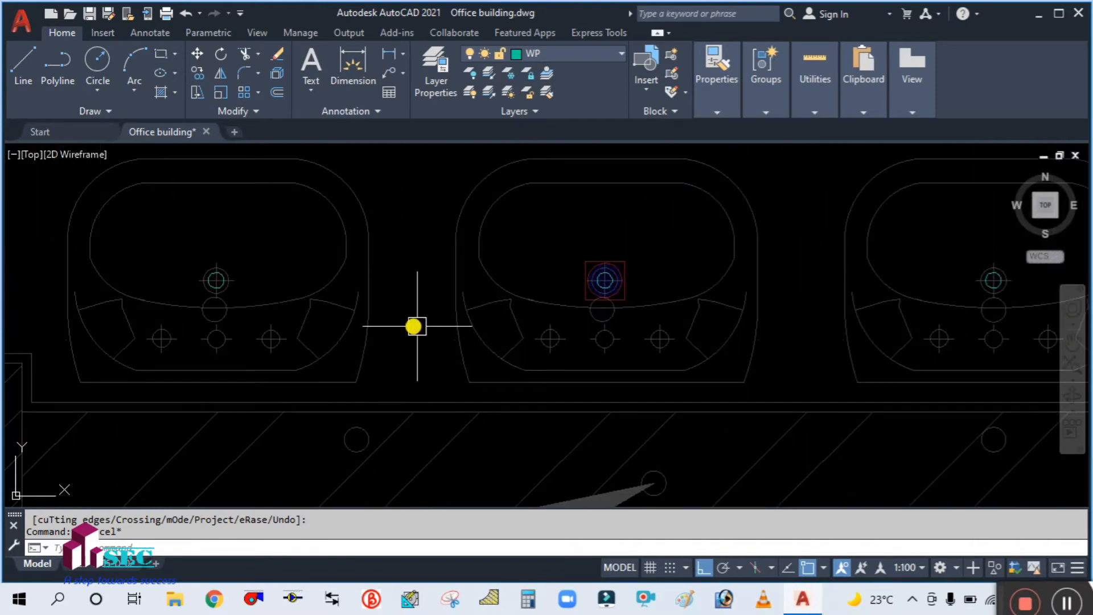
text(PL)
key(Return)
scroll(216, 299, up, 5)
middle_drag(225, 290, 254, 238)
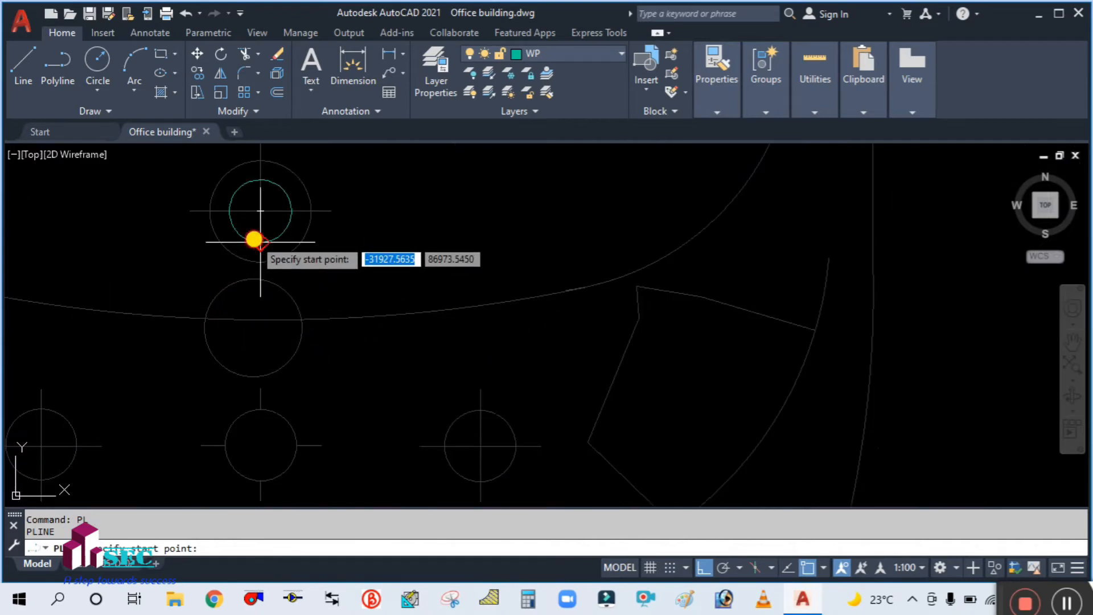
click(254, 238)
scroll(259, 250, down, 5)
scroll(262, 394, up, 5)
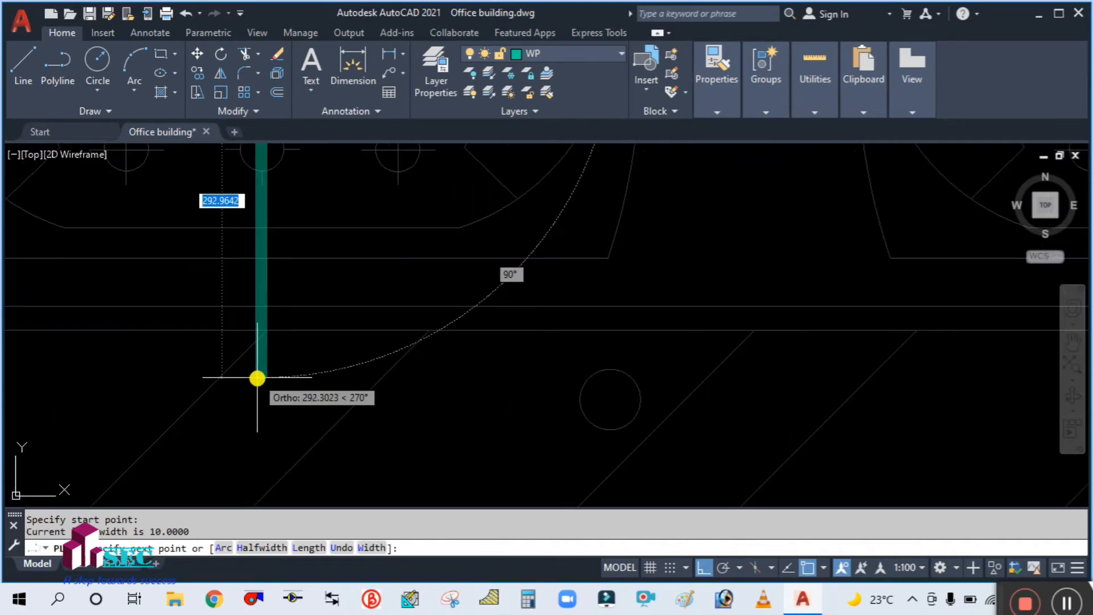
click(257, 378)
scroll(259, 377, down, 5)
middle_drag(805, 371, 559, 368)
scroll(715, 391, up, 5)
scroll(713, 391, down, 7)
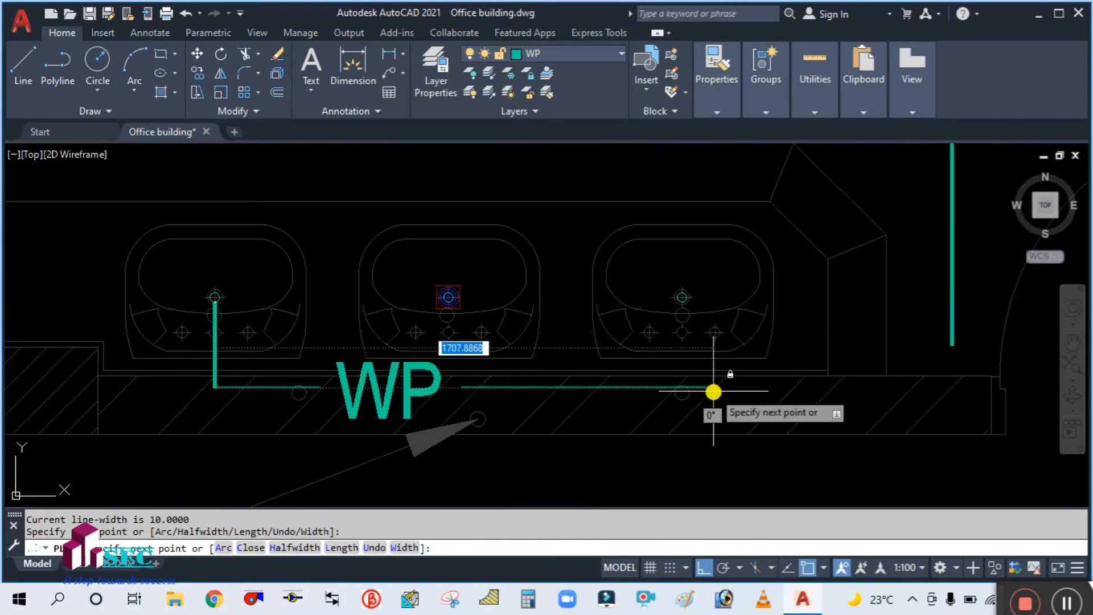
scroll(713, 391, up, 3)
click(709, 383)
key(Escape)
Step: Draw a vertical WP polyline from the bottom of the third washbasin's circle down to beyond the horizontal run
scroll(655, 300, down, 3)
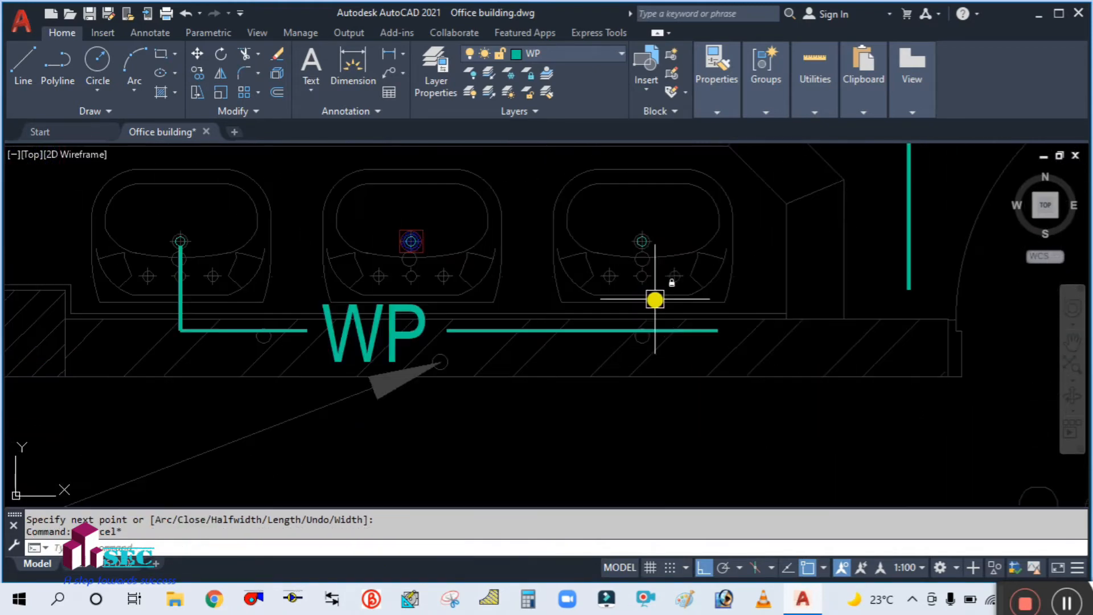
text(PL)
key(Return)
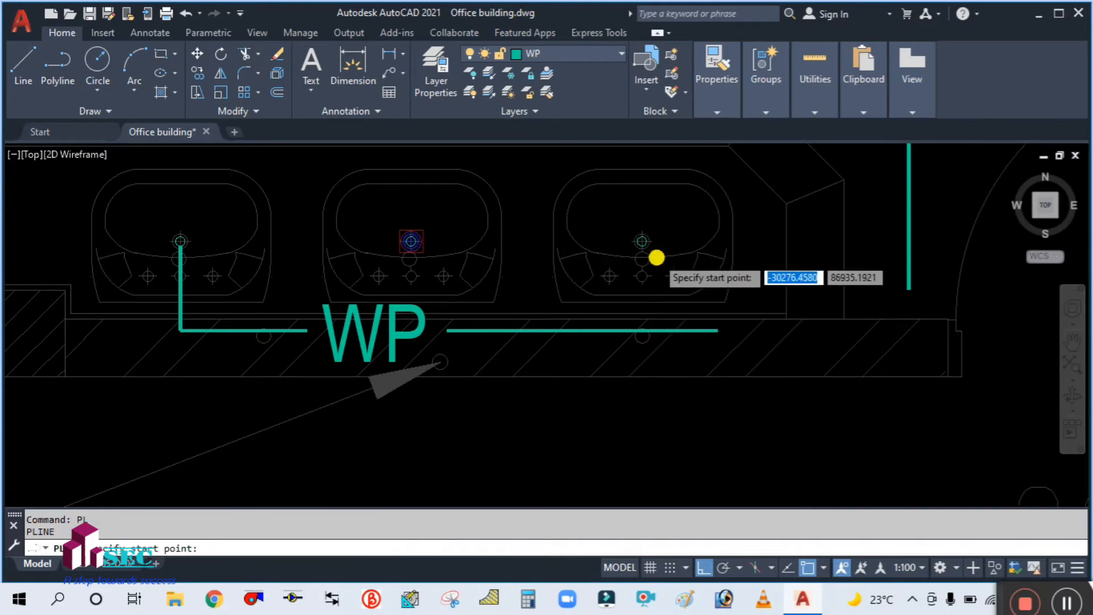
scroll(626, 245, up, 8)
click(615, 216)
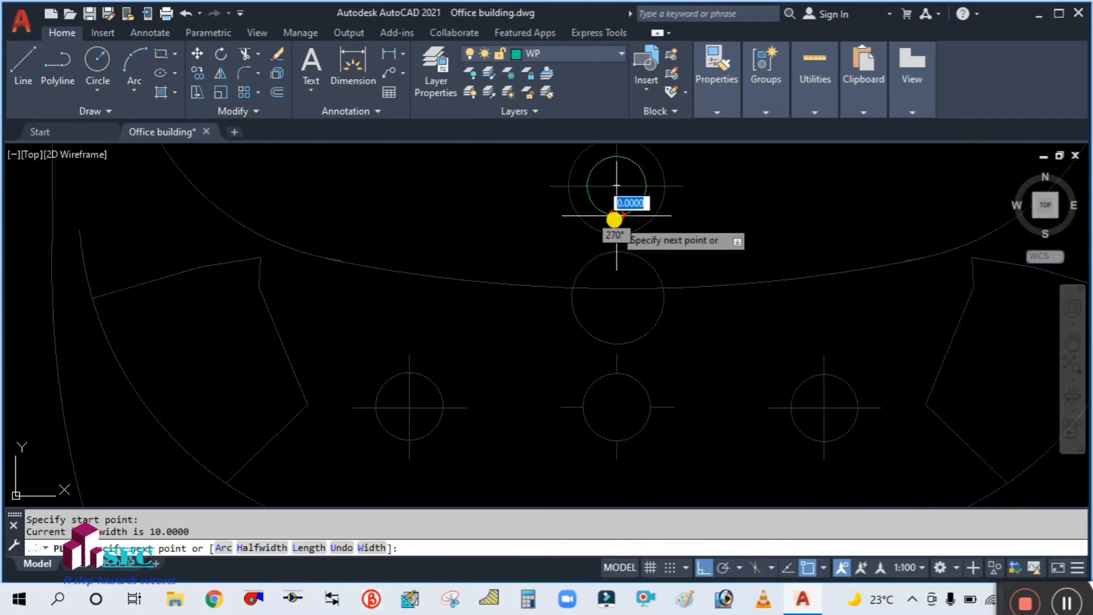
scroll(626, 381, up, 6)
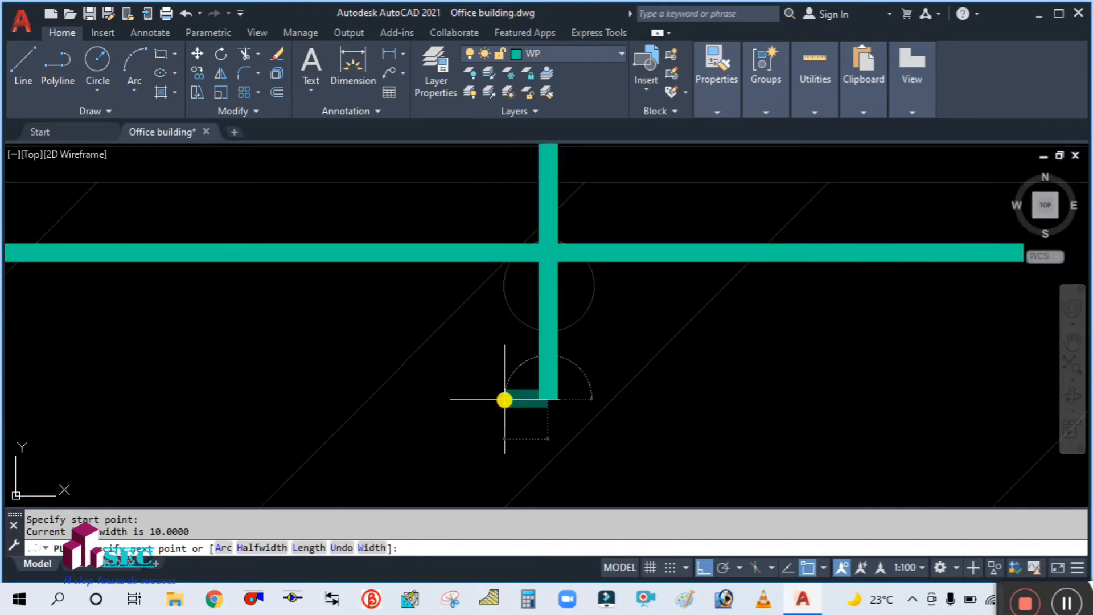
click(504, 398)
key(Escape)
click(591, 299)
key(Escape)
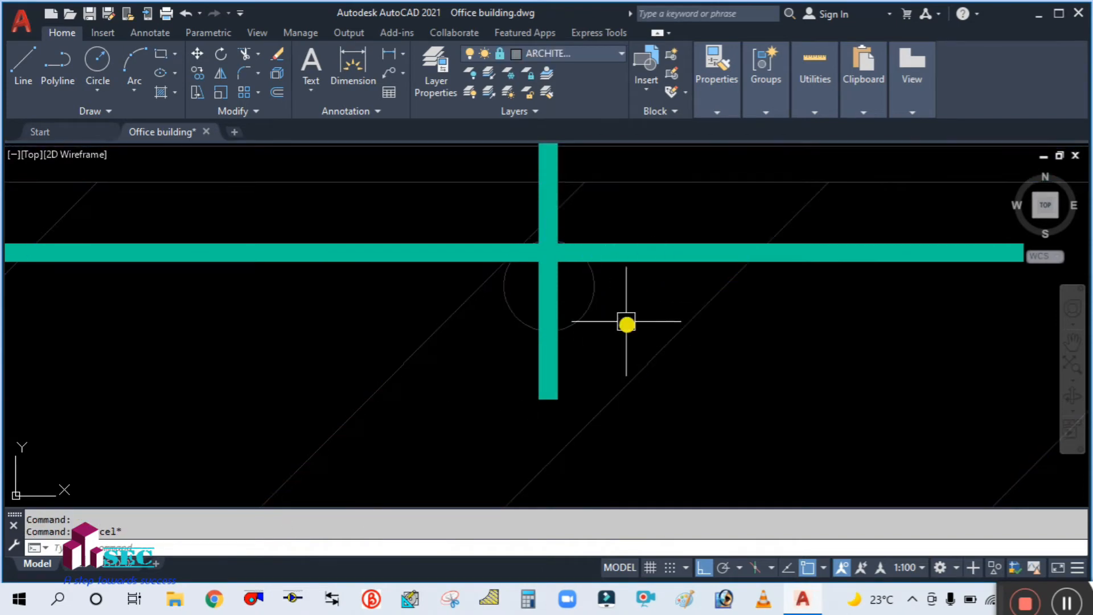
Step: Trim the overhanging ends where the third washbasin's vertical pipe crosses the horizontal run to form a corner
key(Return)
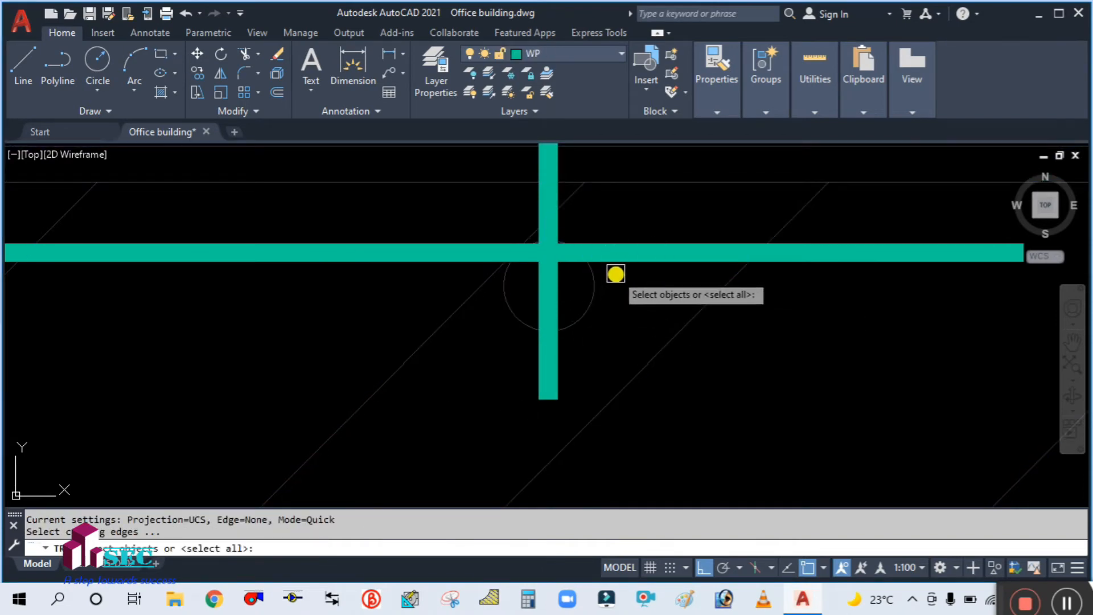
key(Return)
click(617, 255)
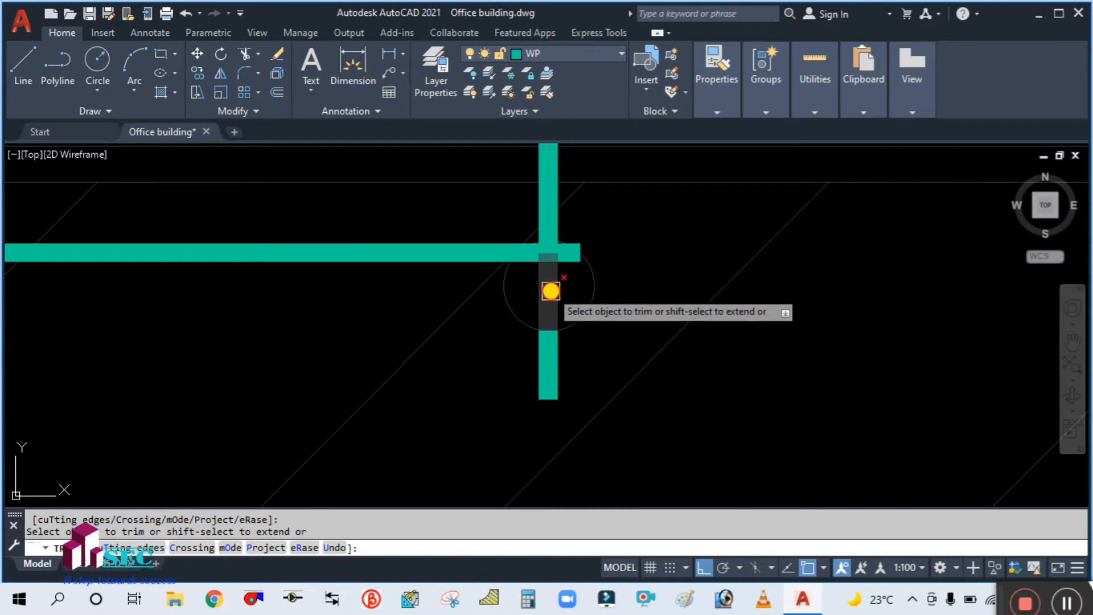
click(548, 289)
scroll(576, 249, up, 5)
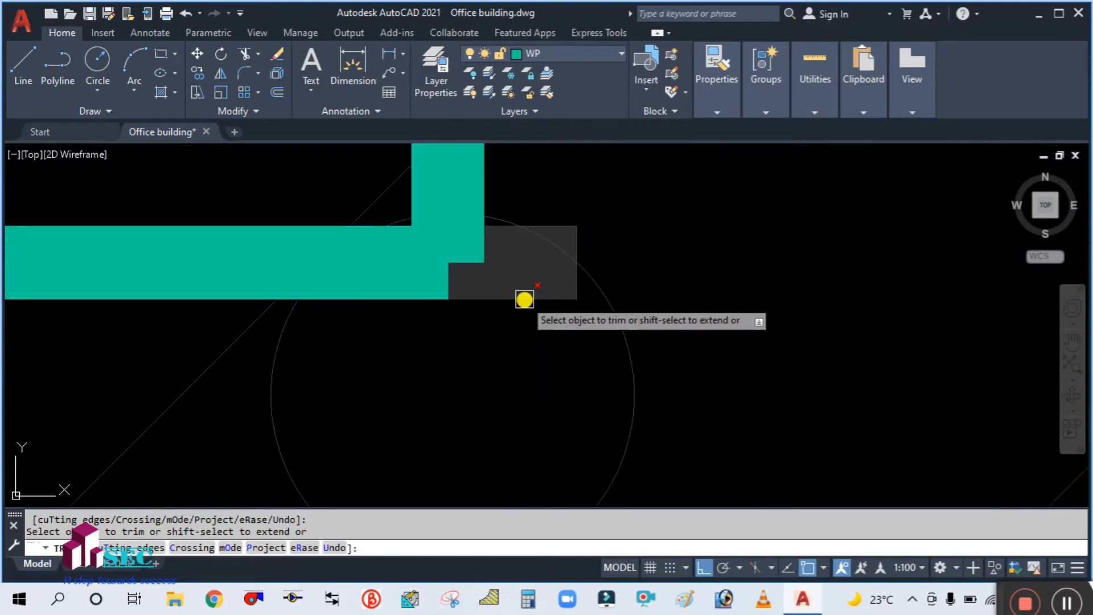
Step: Trim the WP pipe end that overshoots the corner below the right washbasin in the gents toilets
click(524, 297)
key(Escape)
scroll(531, 291, down, 7)
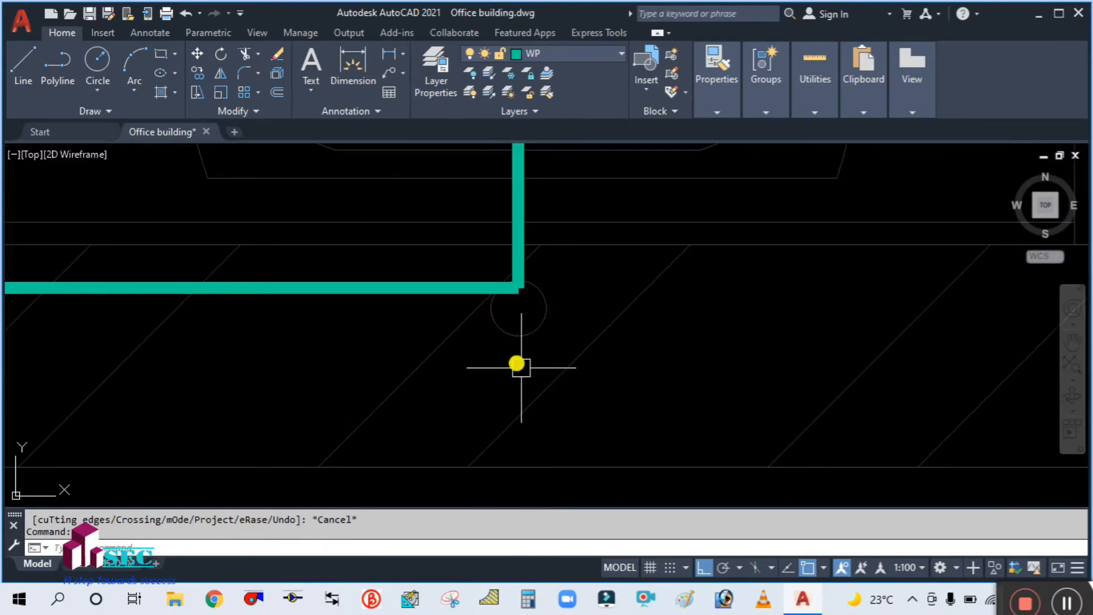
key(Escape)
Step: Draw a vertical WP polyline from the centre of the middle washbasin's drain circle down across the horizontal WP pipe
scroll(563, 317, down, 6)
scroll(465, 320, up, 4)
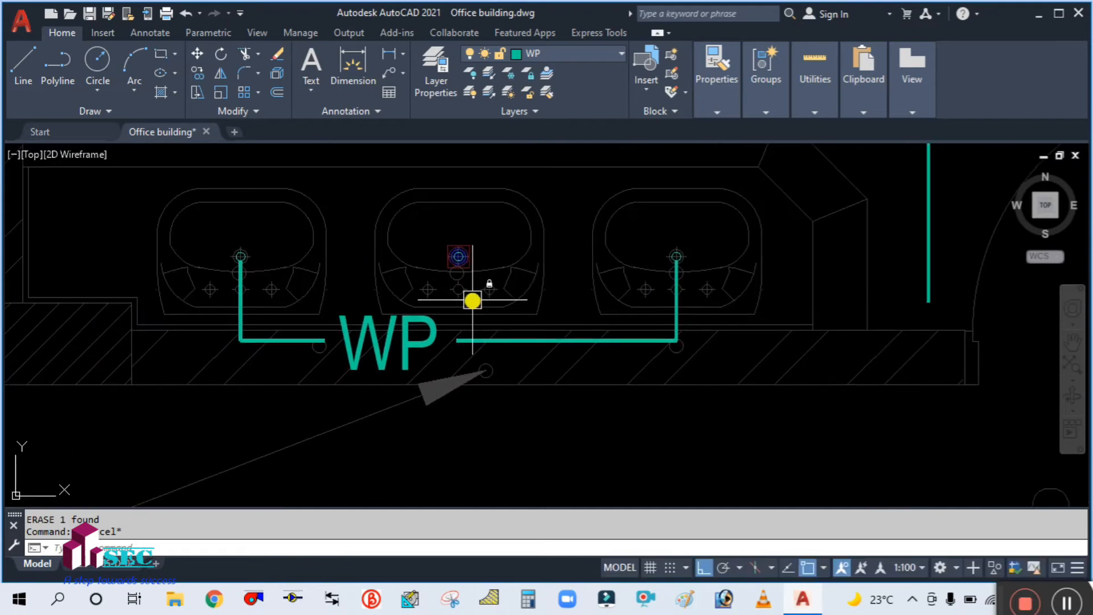
key(Return)
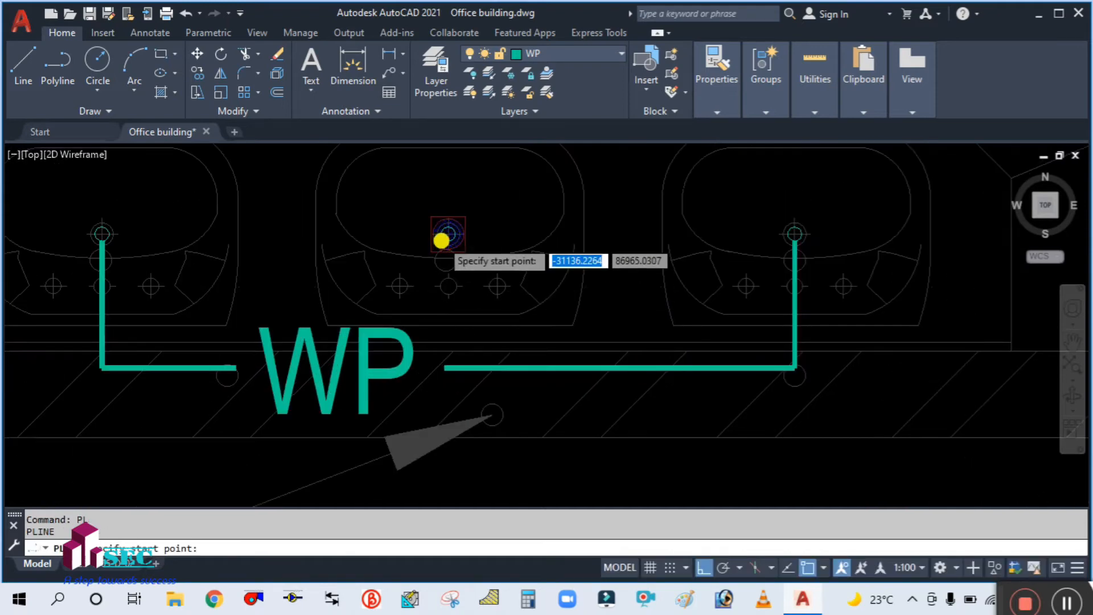
scroll(442, 250, up, 3)
click(457, 251)
scroll(457, 251, down, 4)
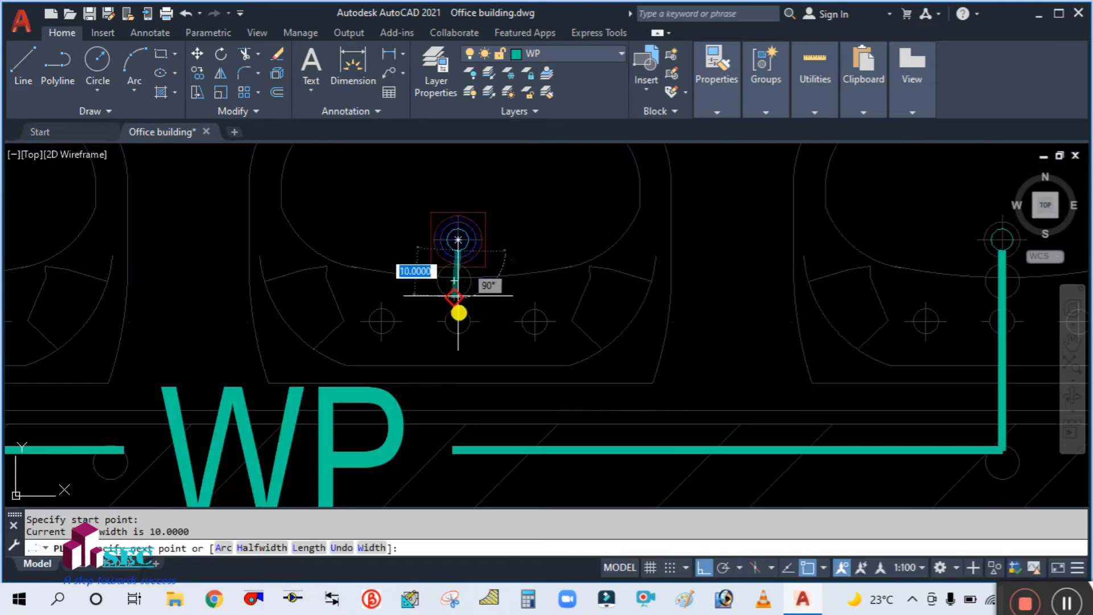
scroll(458, 450, up, 6)
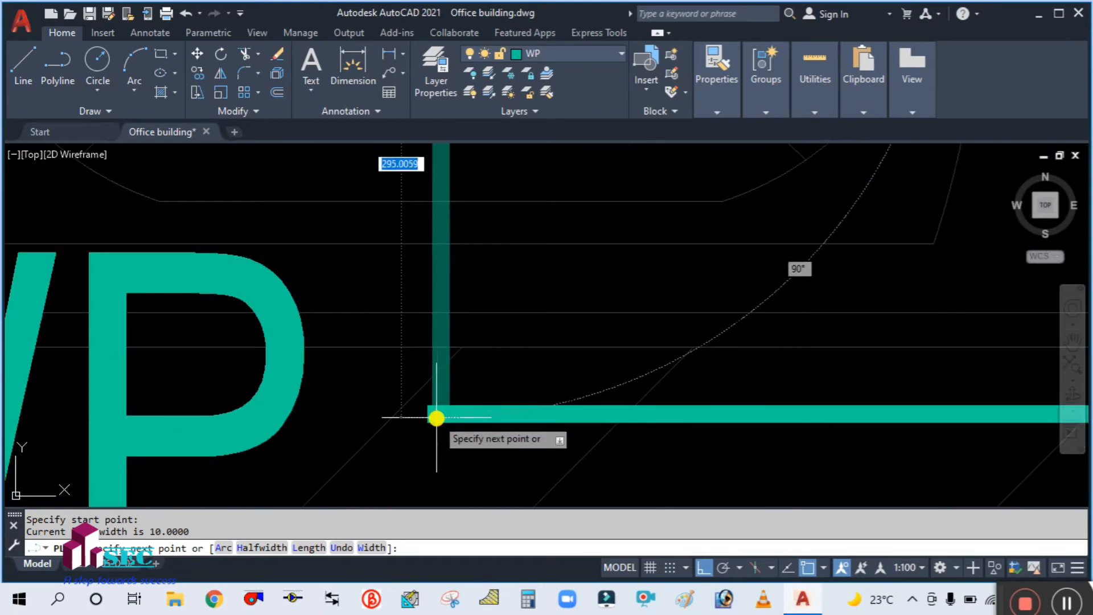
click(442, 454)
key(Escape)
Step: Trim the middle basin's vertical WP line where it extends below the horizontal pipe
middle_drag(472, 458, 512, 347)
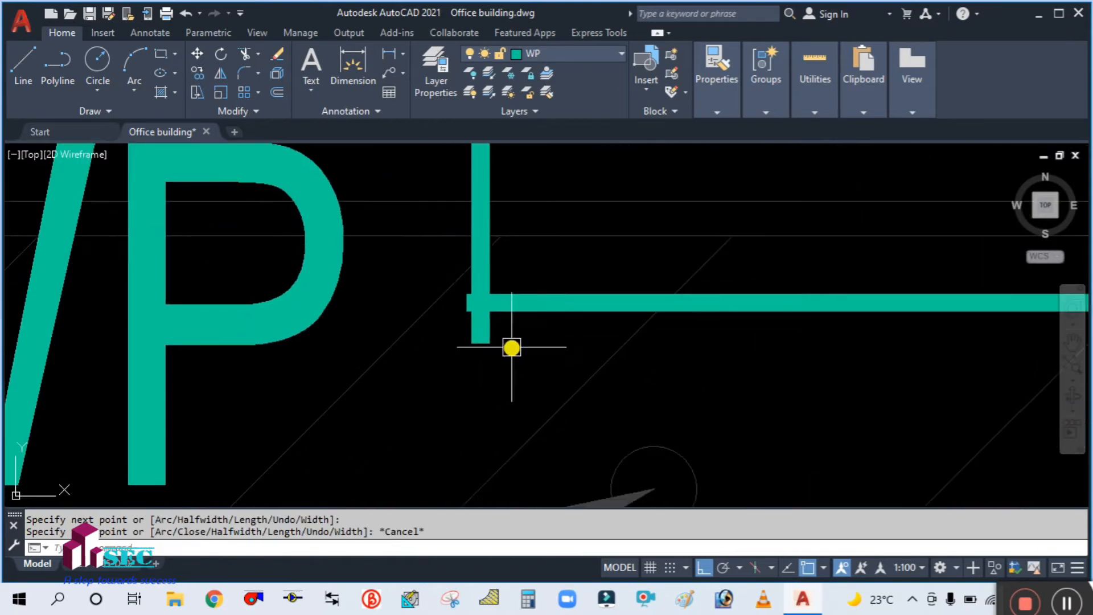
text(tr)
key(Return)
click(488, 342)
key(Escape)
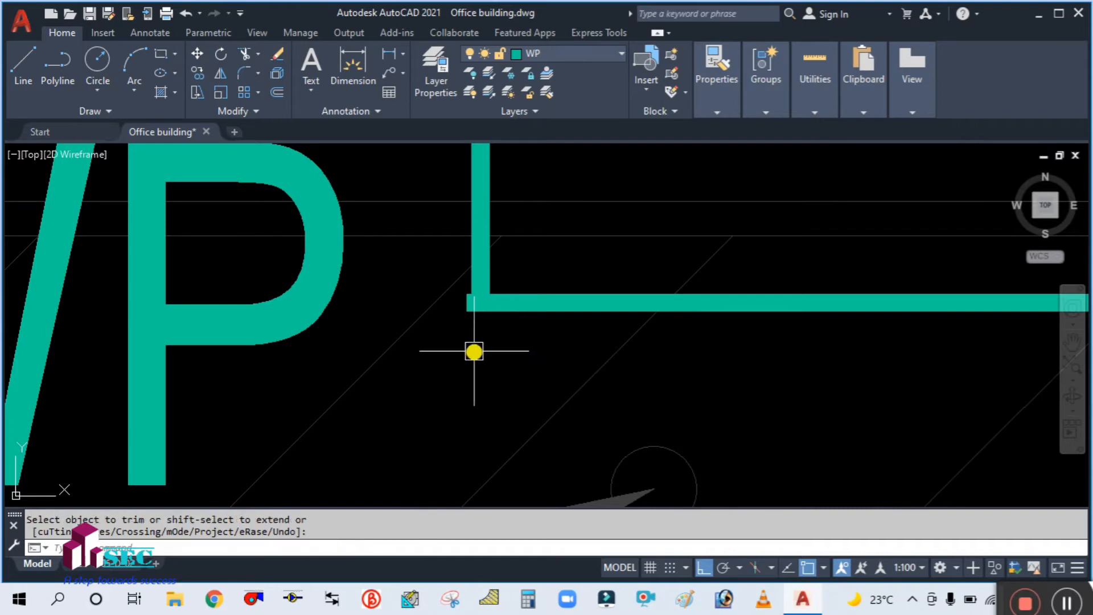
key(Escape)
Step: Start a WP polyline at the centre of the middle basin's drain circle and run it vertically upward beyond the counter
scroll(484, 348, down, 5)
scroll(485, 348, down, 4)
middle_drag(615, 238, 572, 360)
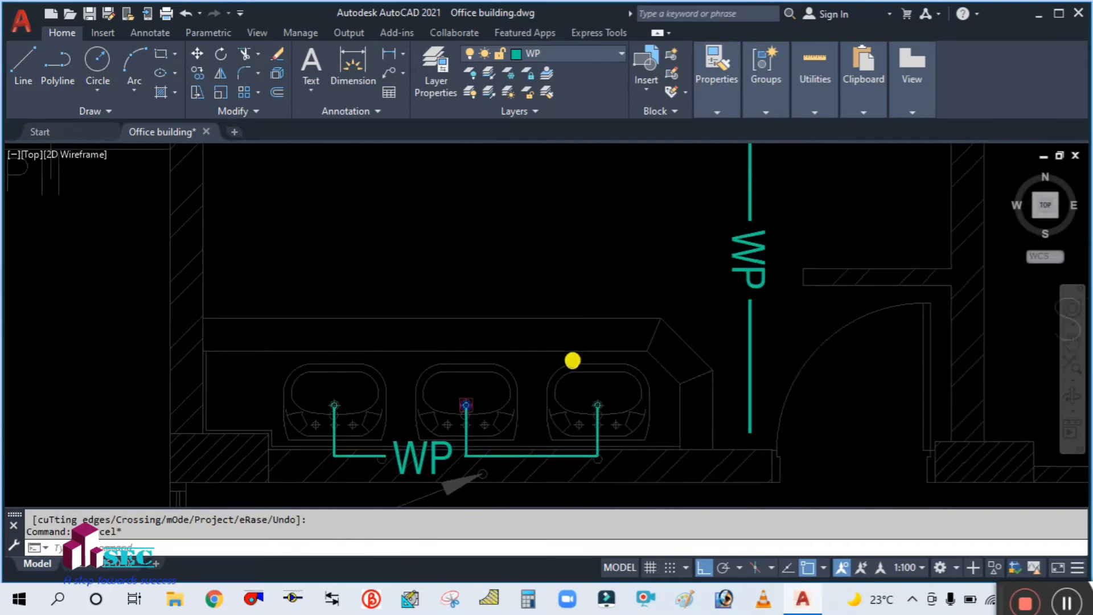
scroll(506, 447, up, 2)
scroll(459, 348, up, 4)
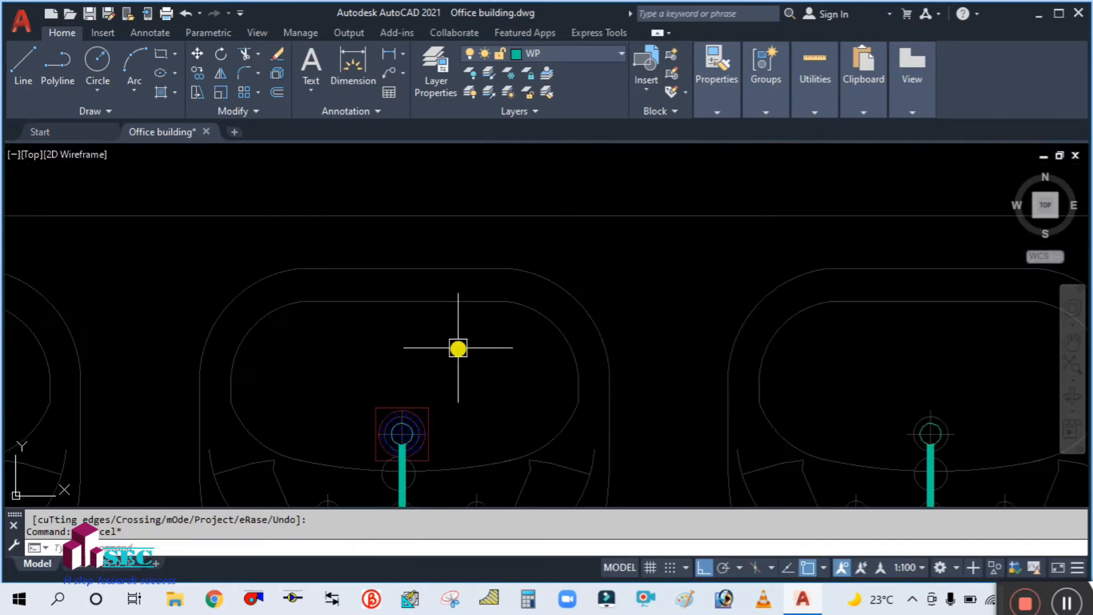
scroll(457, 348, down, 7)
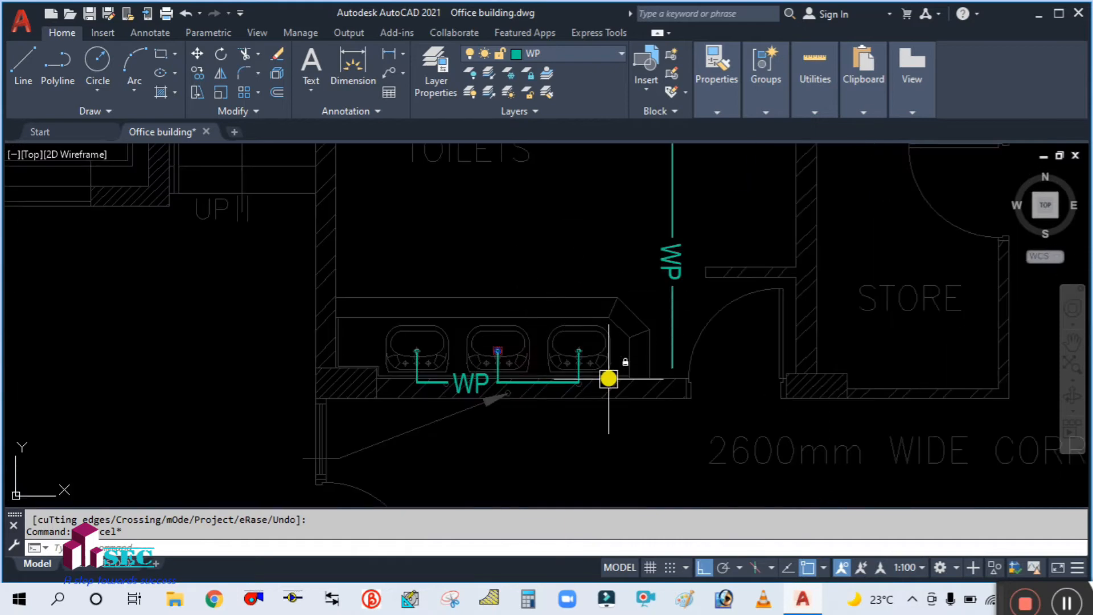
scroll(576, 368, up, 2)
scroll(427, 316, up, 4)
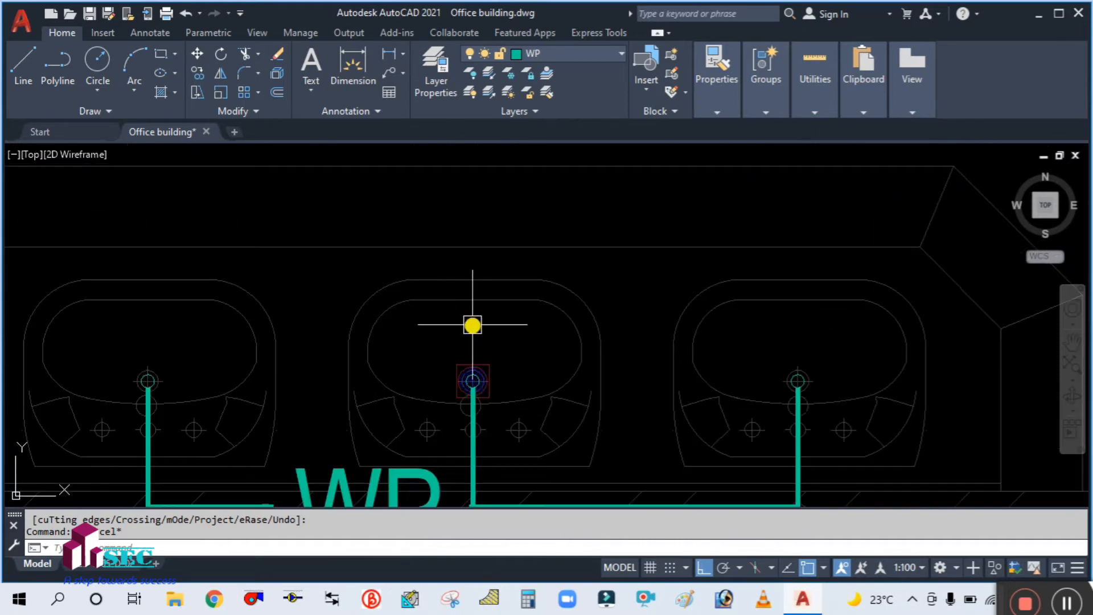
text(pl)
key(Return)
scroll(461, 378, up, 4)
click(461, 377)
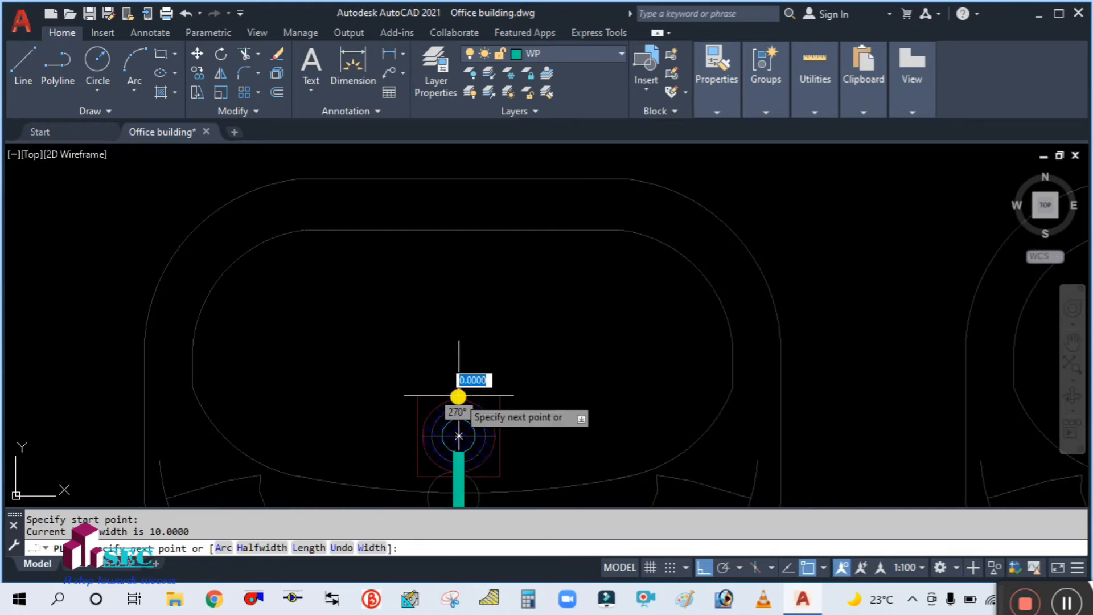
scroll(459, 392, up, 5)
scroll(455, 337, down, 4)
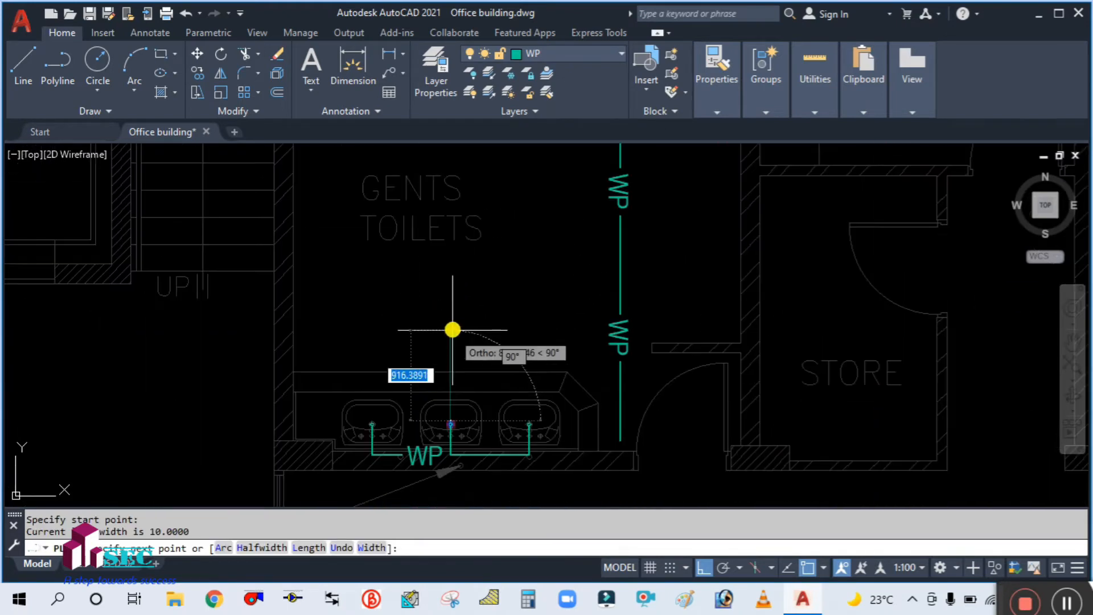
scroll(455, 344, up, 2)
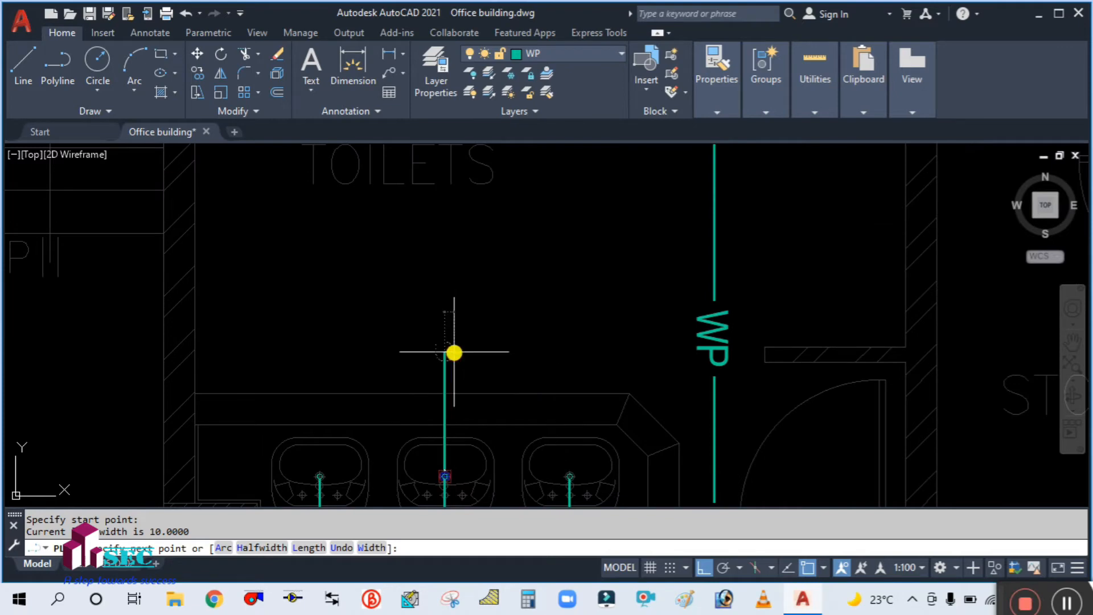
click(454, 352)
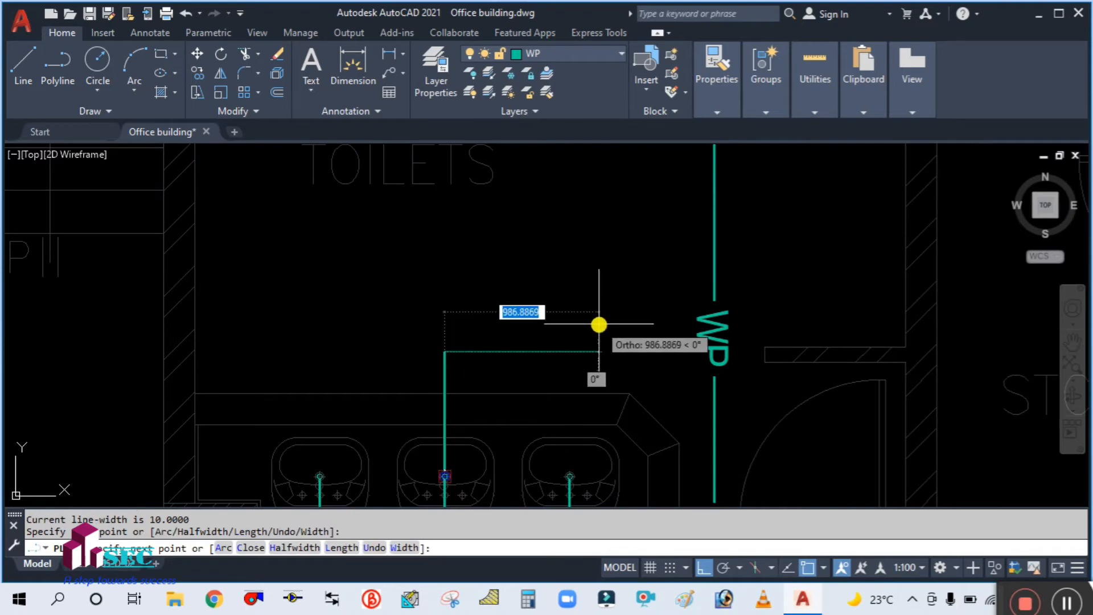
Step: Continue the polyline at a 45° angle until it crosses the vertical WP main, and end it there
key(Return)
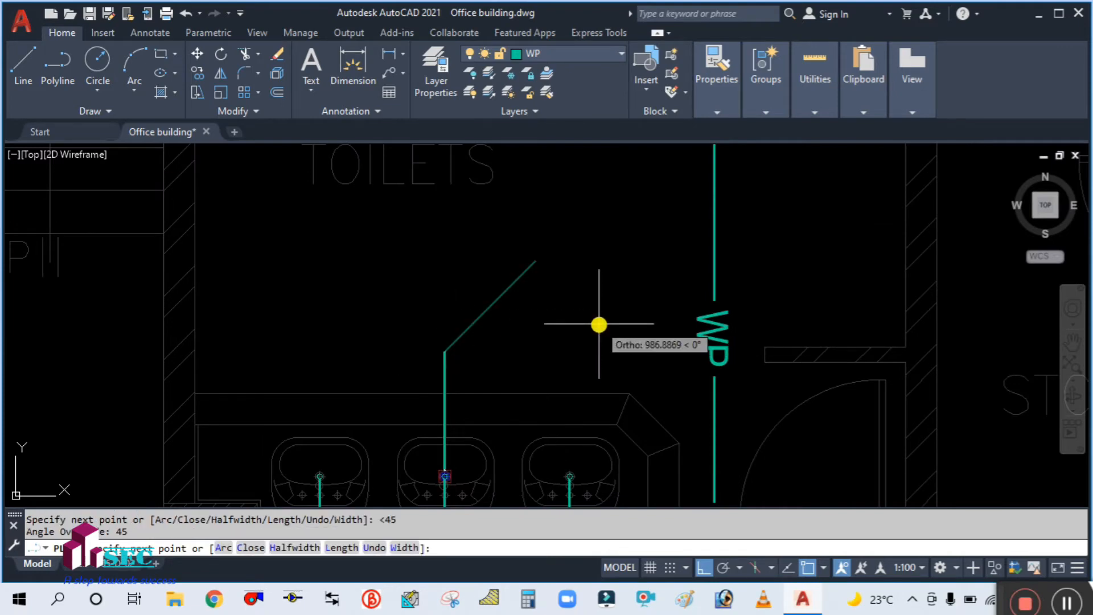
scroll(594, 349, down, 4)
scroll(628, 292, up, 2)
scroll(632, 281, up, 4)
scroll(636, 279, down, 4)
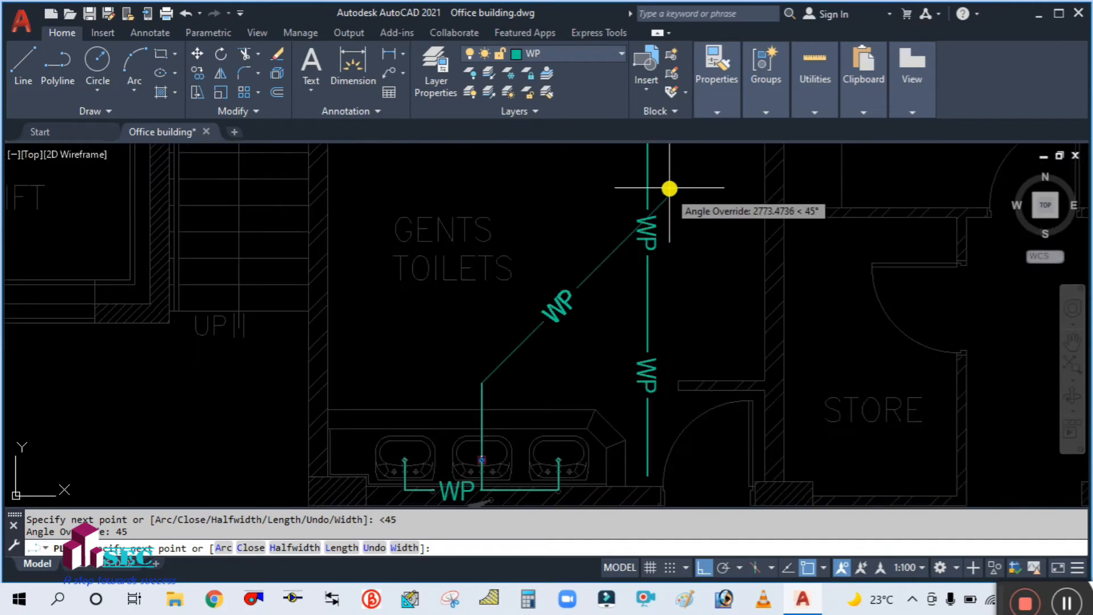
scroll(669, 188, up, 4)
click(676, 206)
key(Escape)
scroll(685, 340, down, 4)
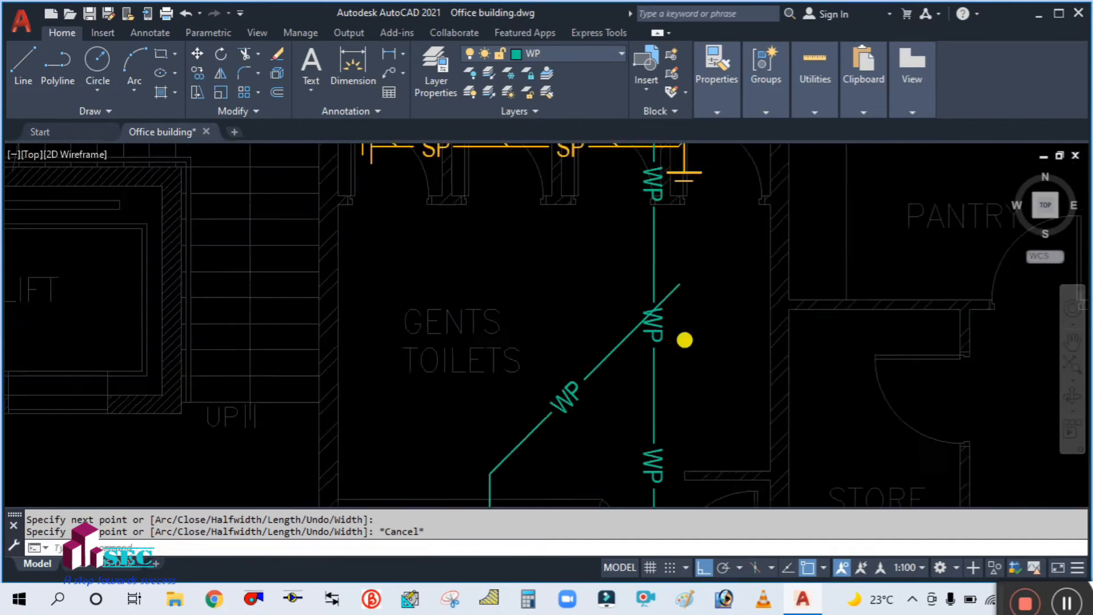
Step: Trim the end of the 45° branch beyond the vertical WP main, using the main as the cutting edge
scroll(689, 335, down, 3)
scroll(692, 308, up, 5)
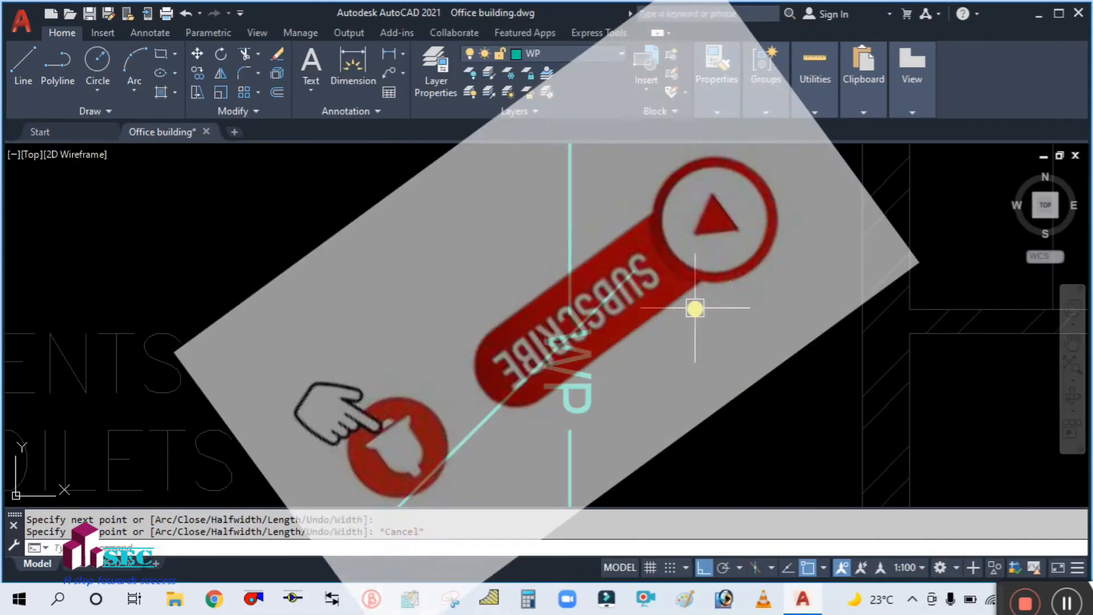
text(tr)
key(Return)
text(t)
key(Return)
click(582, 460)
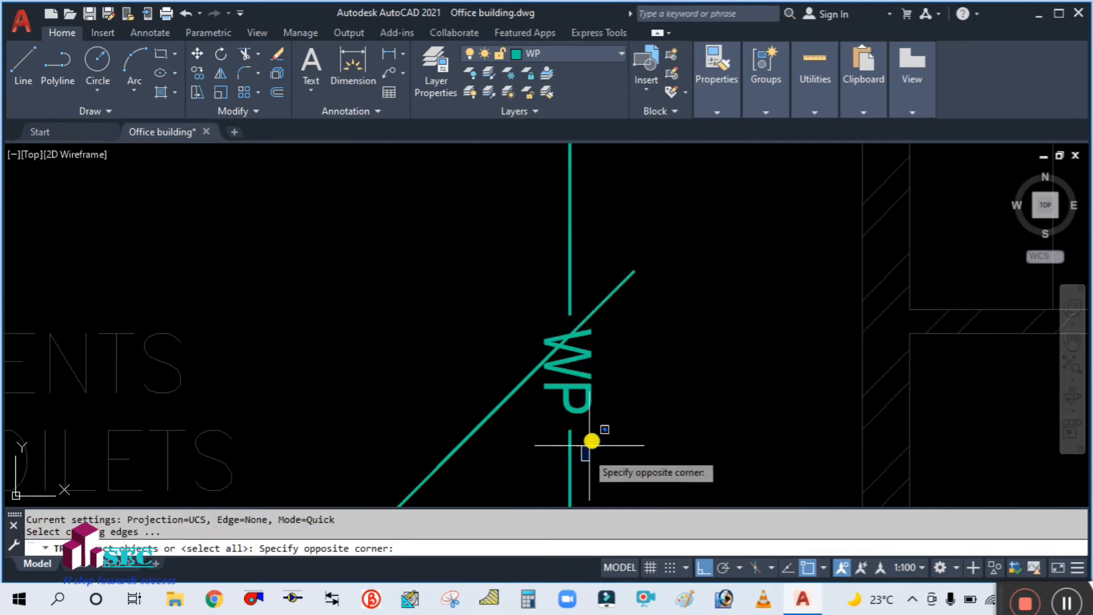
click(596, 482)
click(572, 463)
key(Return)
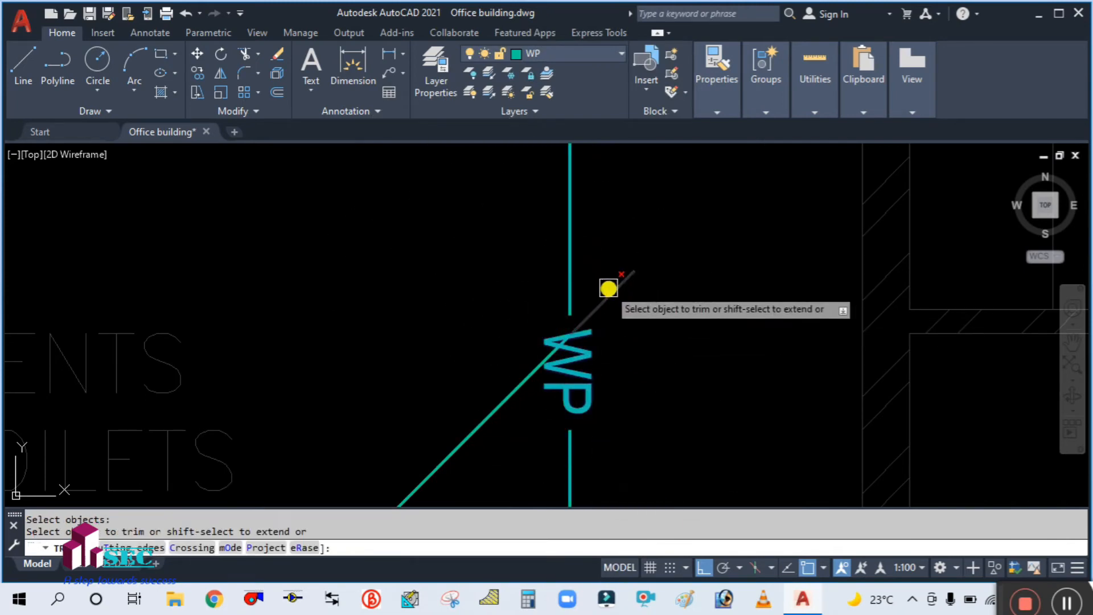
click(608, 288)
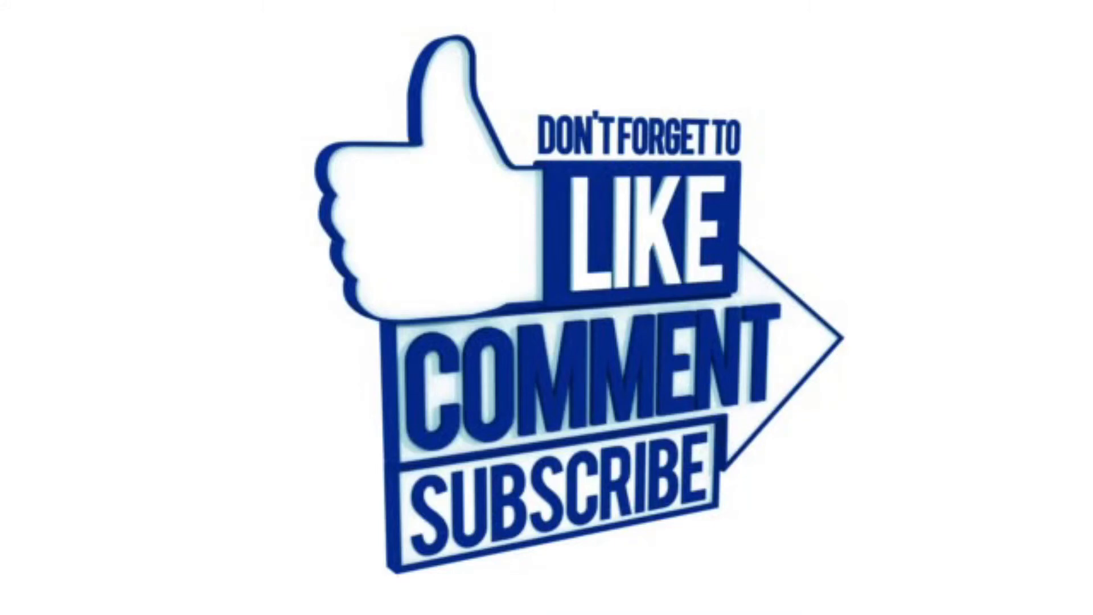
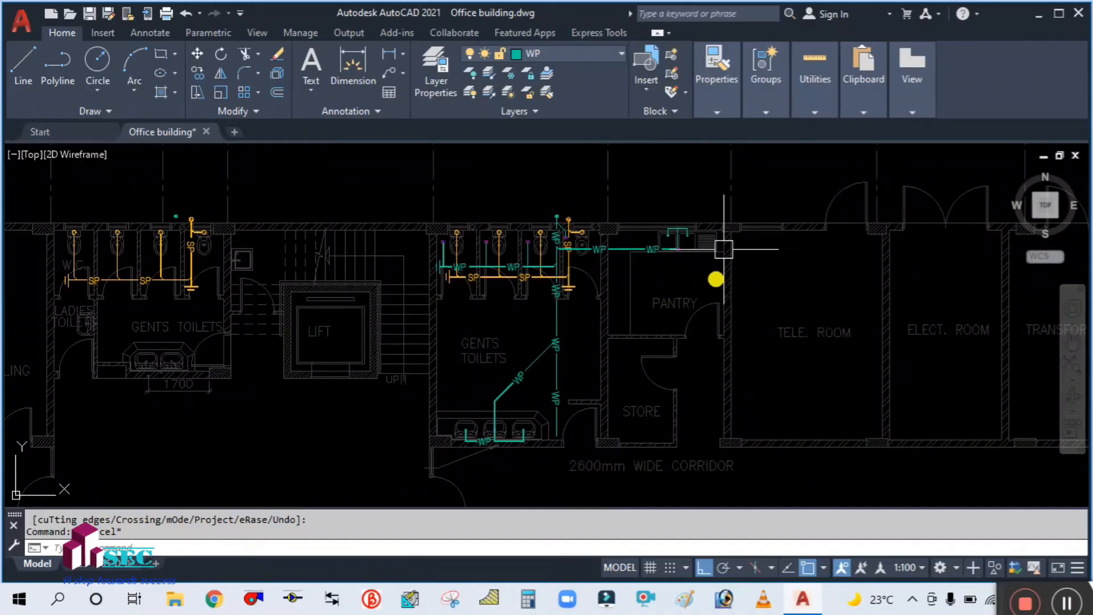
Step: Review the WP and SP pipe runs across the toilet blocks and the pantry
scroll(515, 321, up, 2)
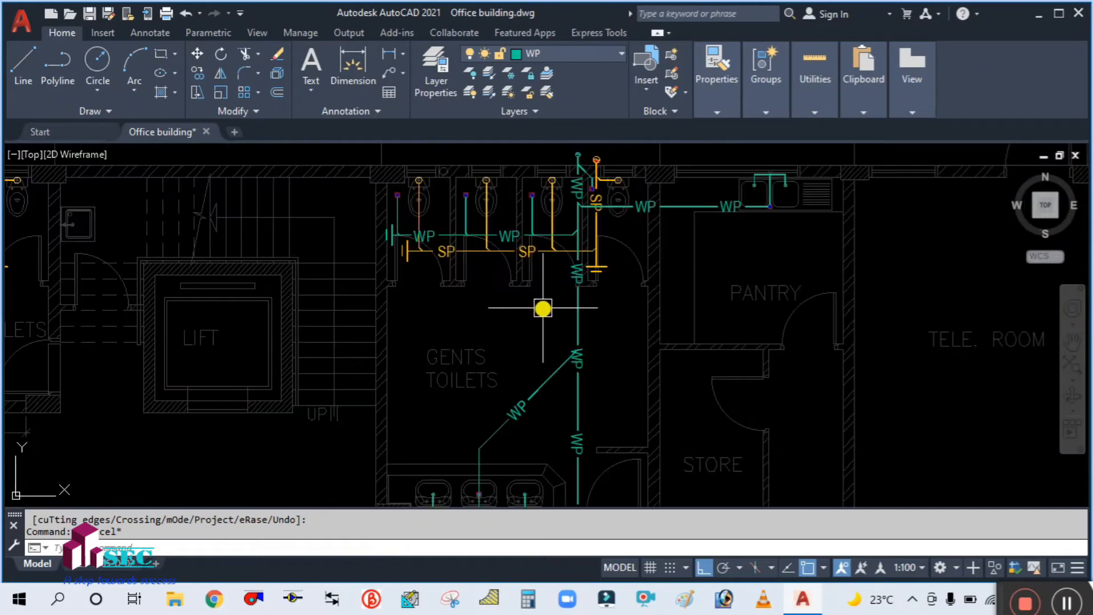
scroll(564, 298, down, 2)
middle_drag(371, 415, 464, 408)
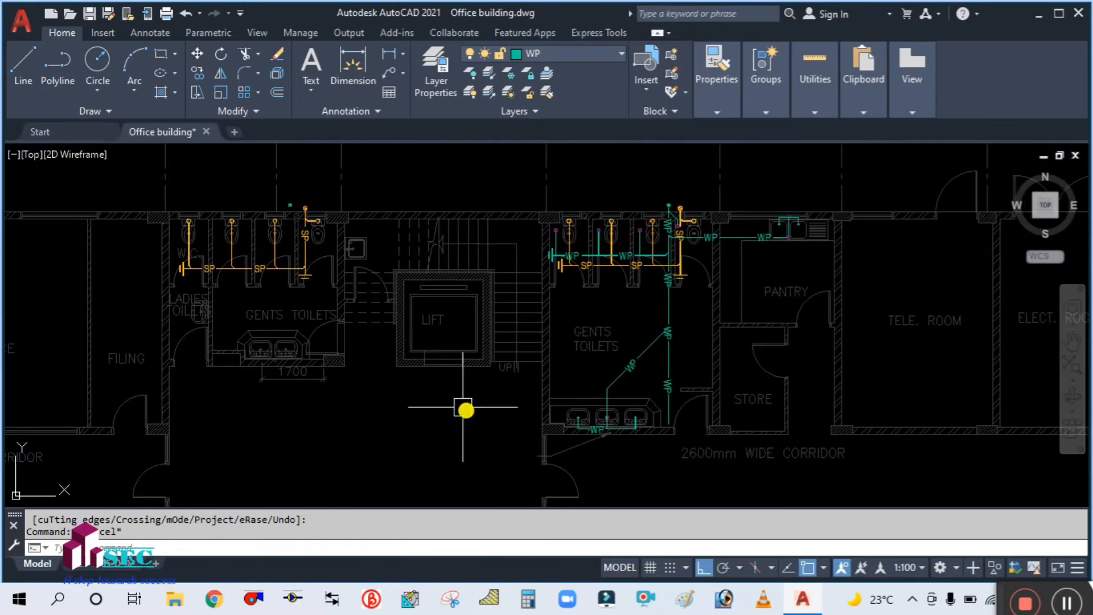
scroll(97, 386, up, 2)
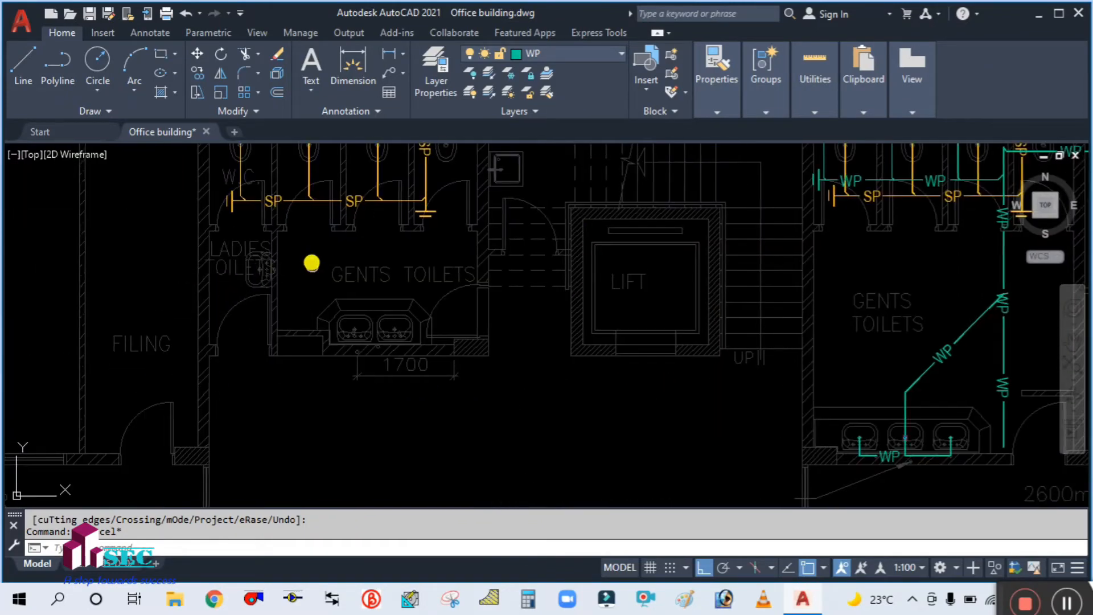
middle_drag(313, 258, 339, 349)
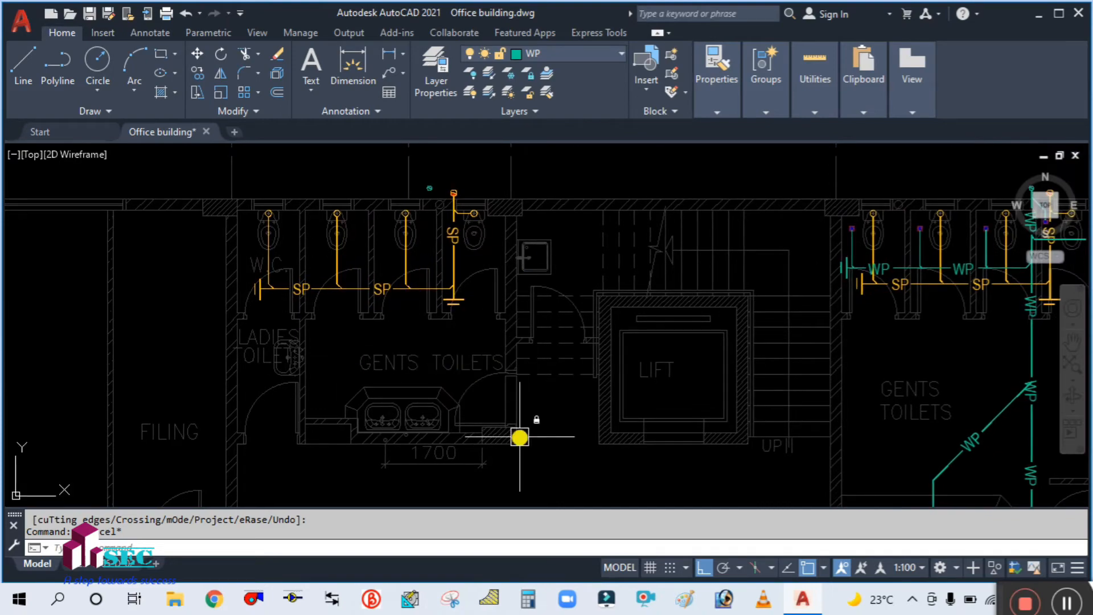
middle_drag(519, 437, 535, 356)
scroll(605, 403, down, 6)
scroll(650, 381, up, 6)
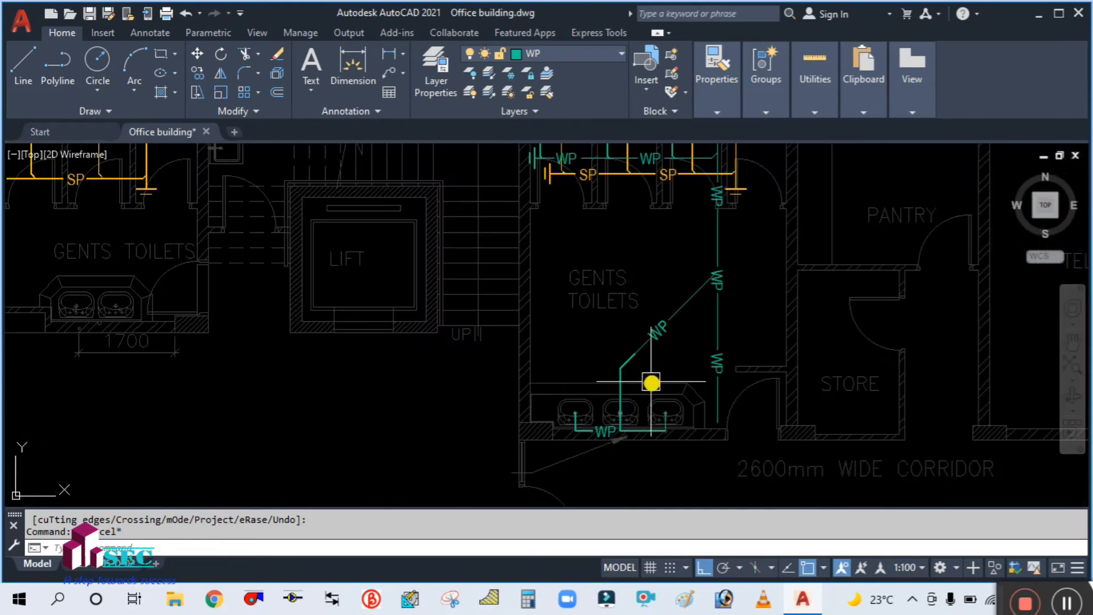
Step: Examine the fixtures and SP pipe run in the ladies and gents toilets to the left of the lift
middle_drag(337, 410, 619, 398)
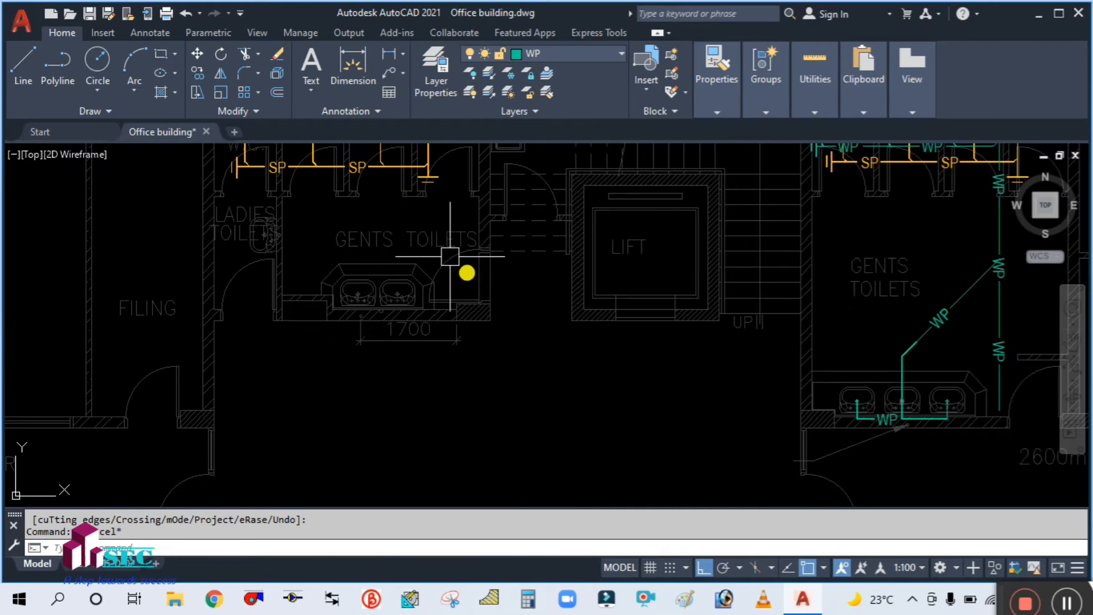
middle_drag(342, 227, 393, 323)
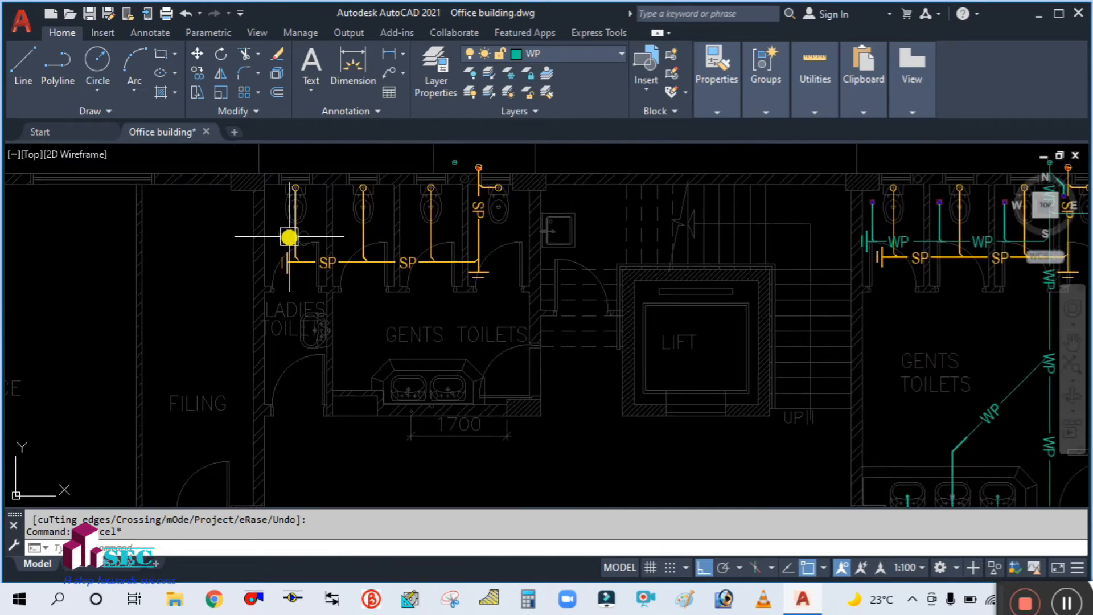
scroll(289, 237, up, 2)
middle_drag(359, 439, 353, 359)
scroll(347, 356, down, 2)
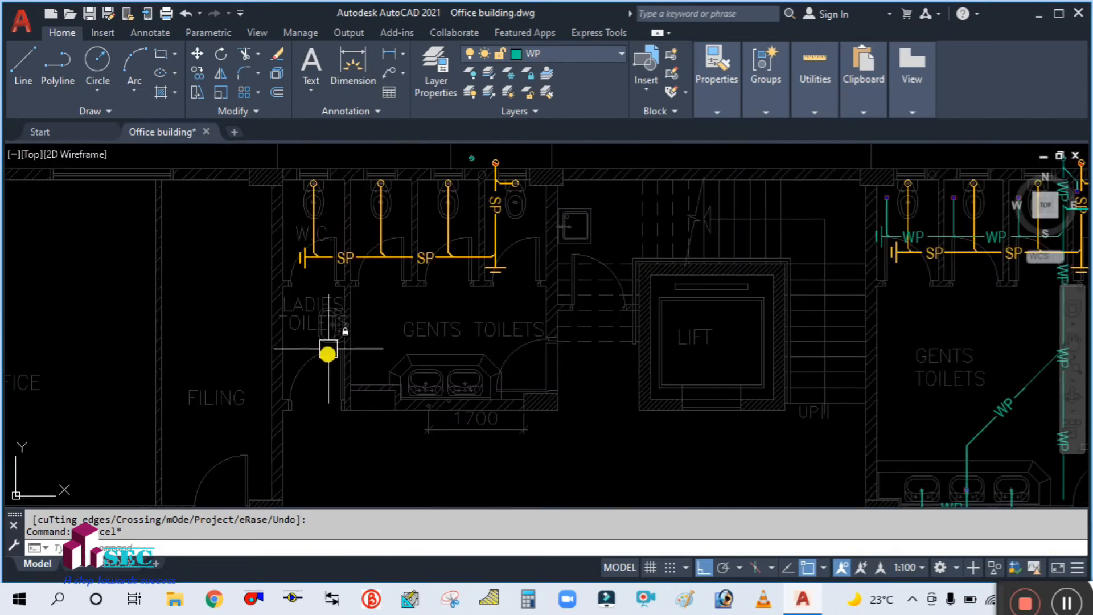
scroll(327, 354, up, 2)
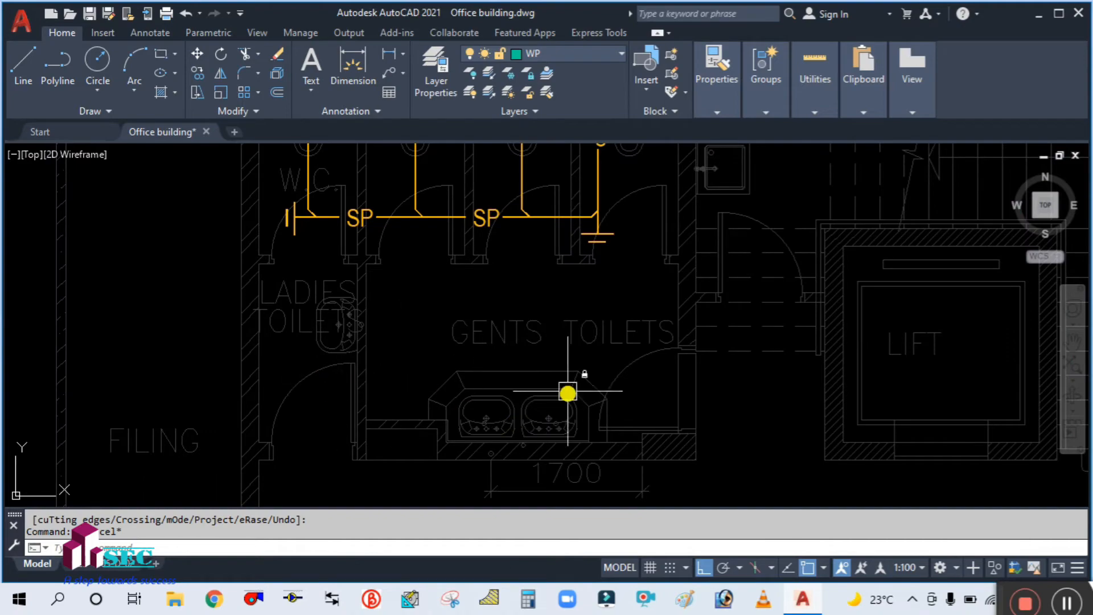
scroll(501, 417, down, 6)
scroll(598, 324, up, 4)
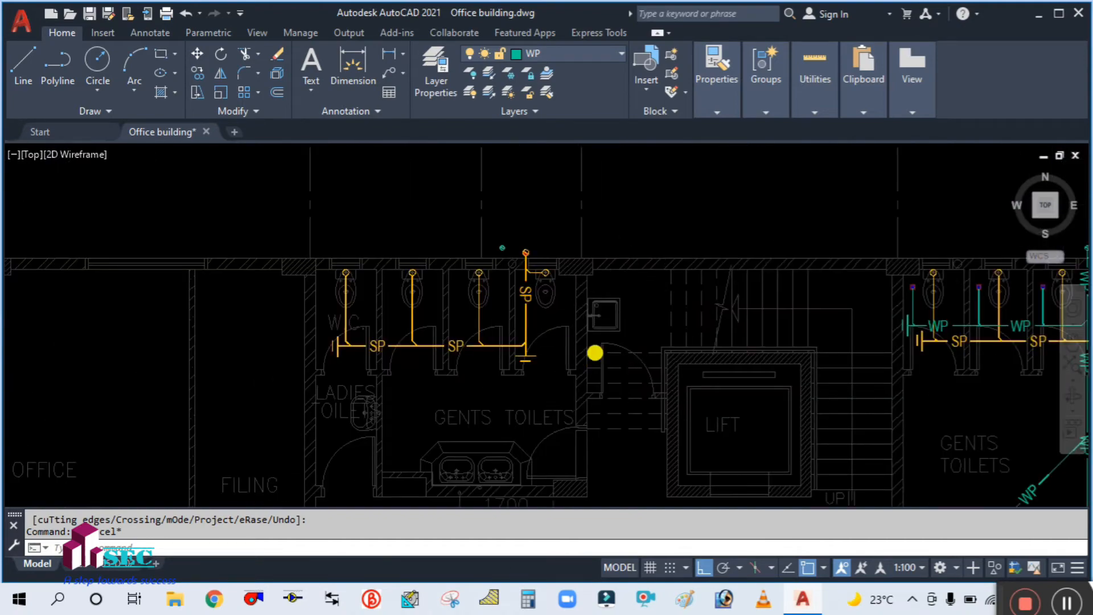
scroll(594, 353, up, 2)
scroll(586, 278, down, 6)
scroll(500, 309, up, 4)
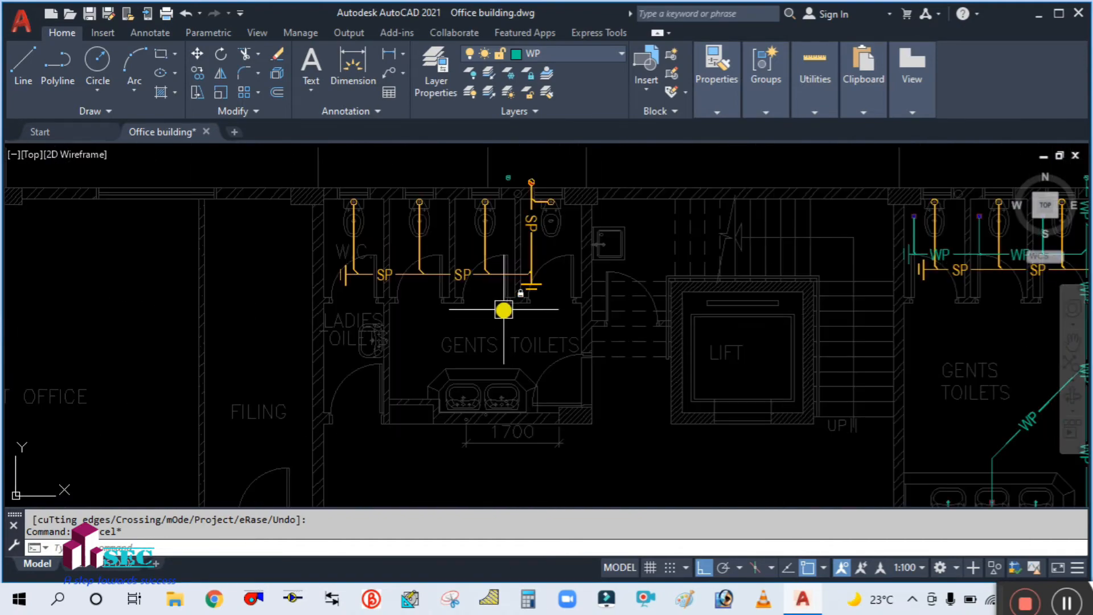
middle_drag(487, 323, 342, 347)
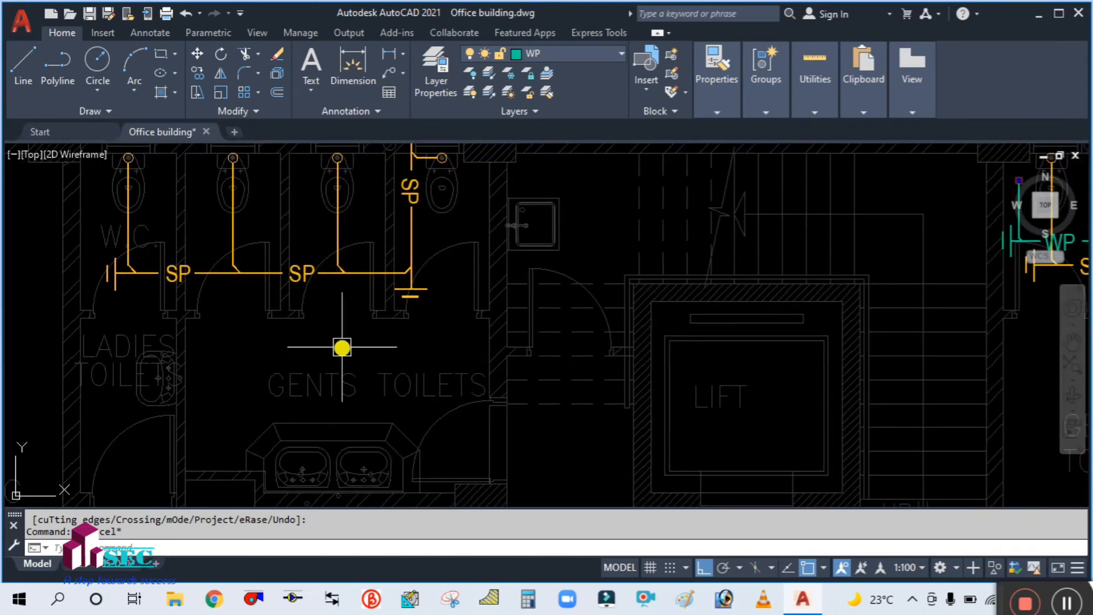
Step: Copy the floor drain symbol from the first cubicle right of the lift, by its centre, into the first two cubicles of the block left of the lift
scroll(457, 348, down, 2)
scroll(684, 307, up, 4)
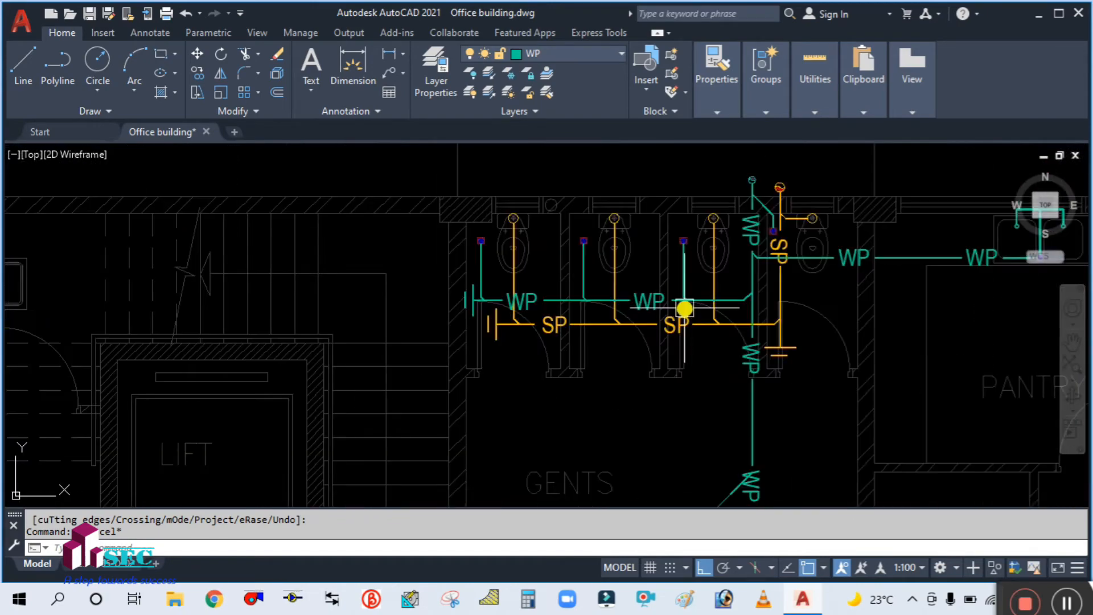
text(co)
key(Return)
scroll(538, 257, up, 4)
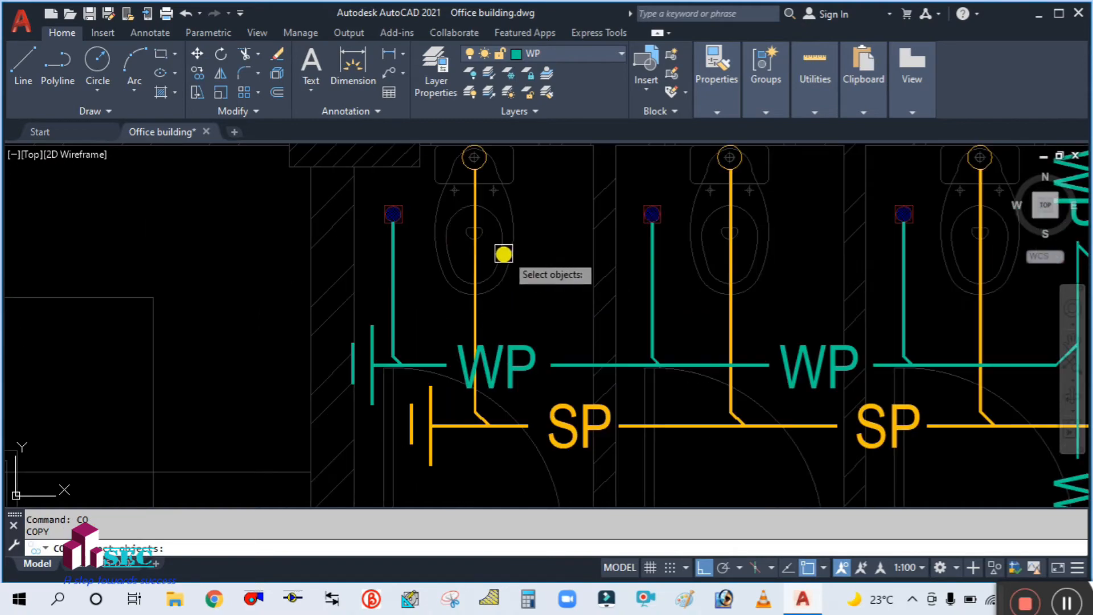
click(393, 209)
scroll(398, 193, up, 4)
key(Return)
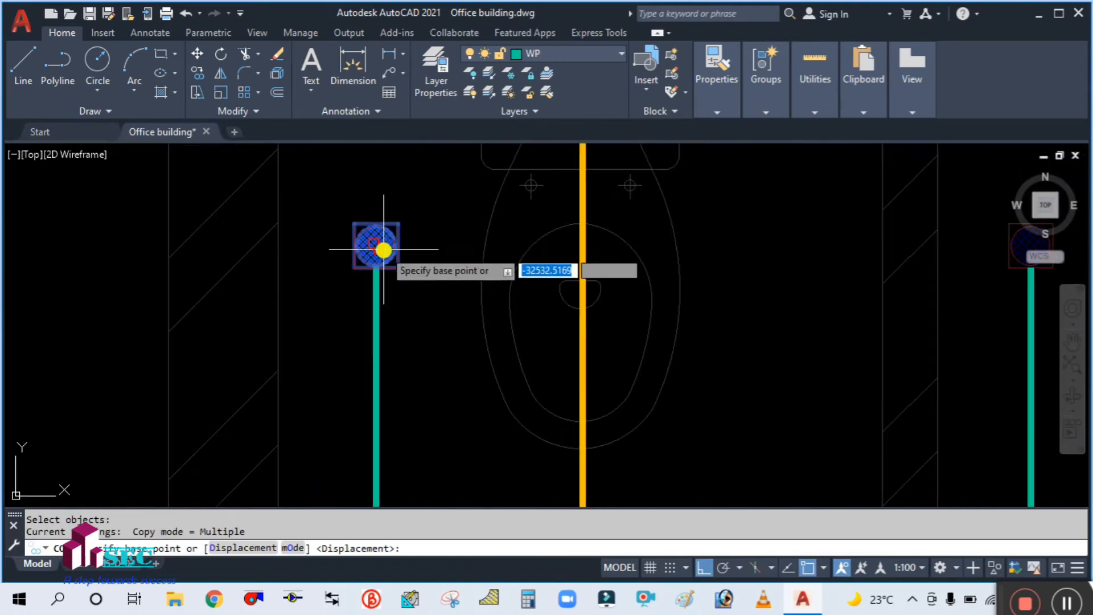
click(376, 245)
scroll(470, 266, down, 4)
scroll(139, 292, down, 2)
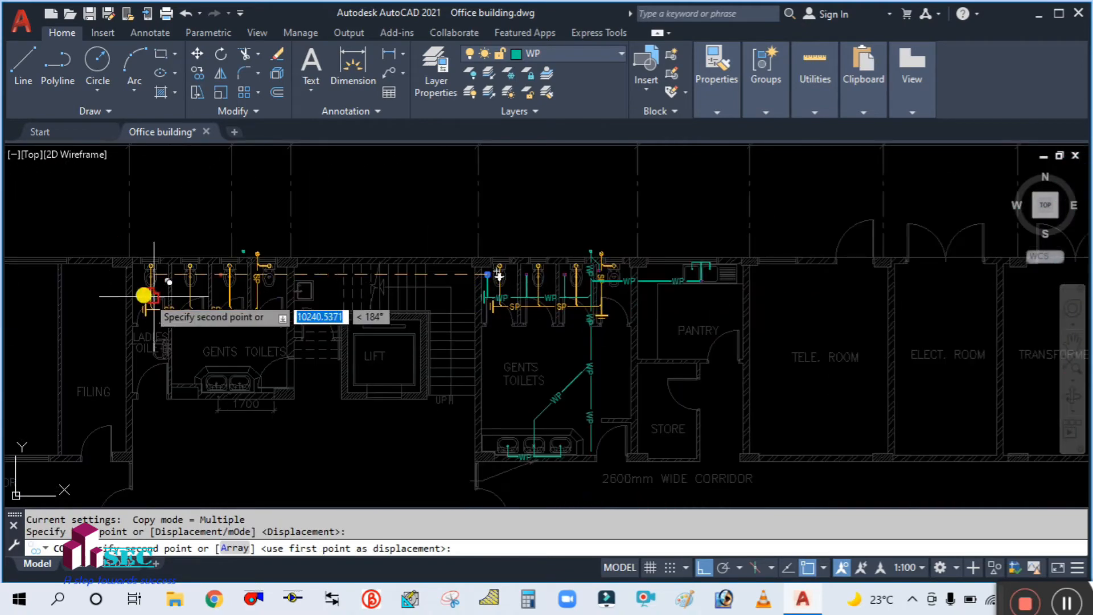
scroll(188, 251, up, 5)
click(177, 253)
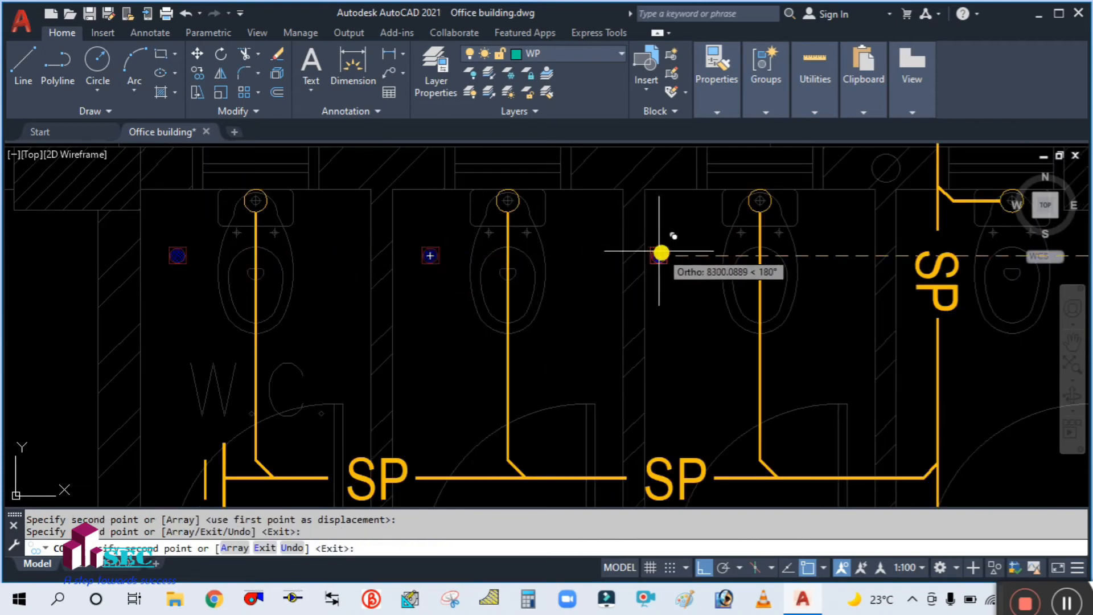
Step: Place further floor drain copies in the third cubicle and against the partition in the fourth, and end the copying
click(682, 255)
scroll(476, 276, down, 3)
scroll(596, 271, up, 3)
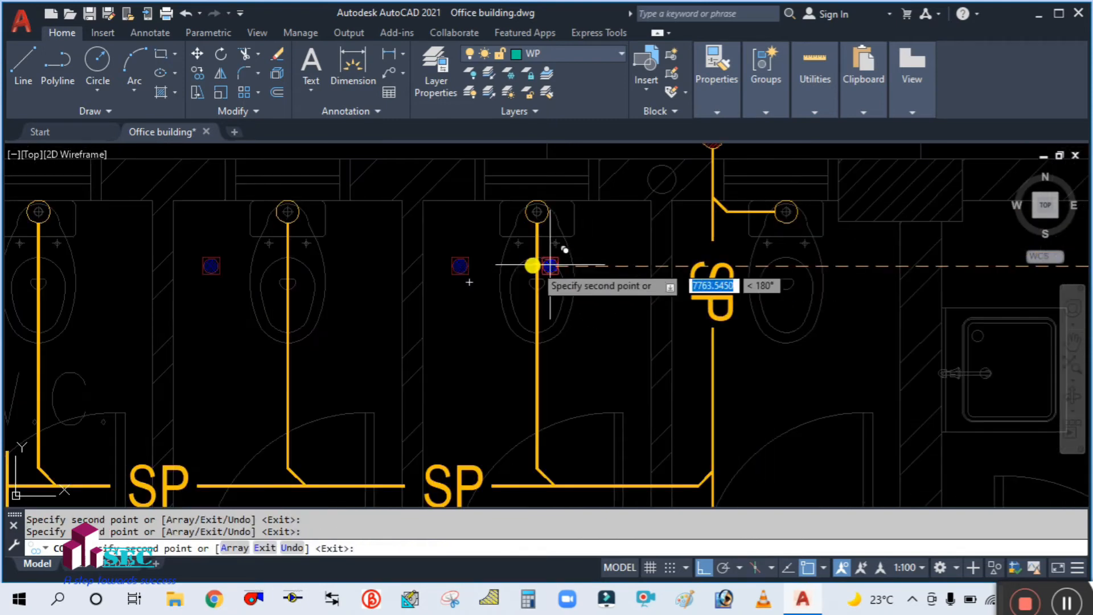
scroll(757, 267, up, 6)
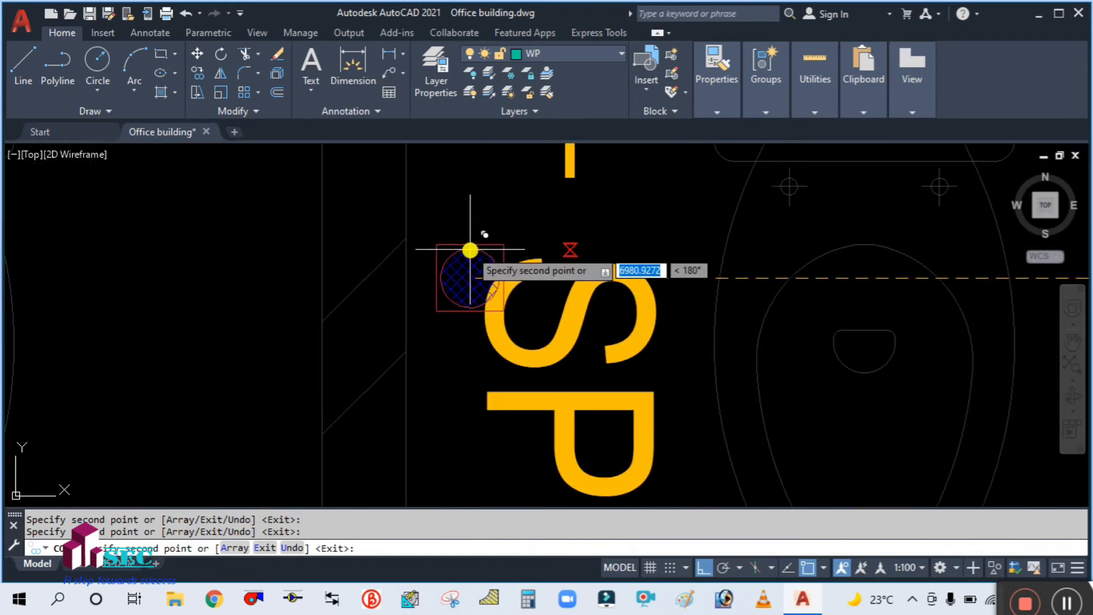
scroll(470, 250, up, 3)
key(Escape)
scroll(522, 205, down, 2)
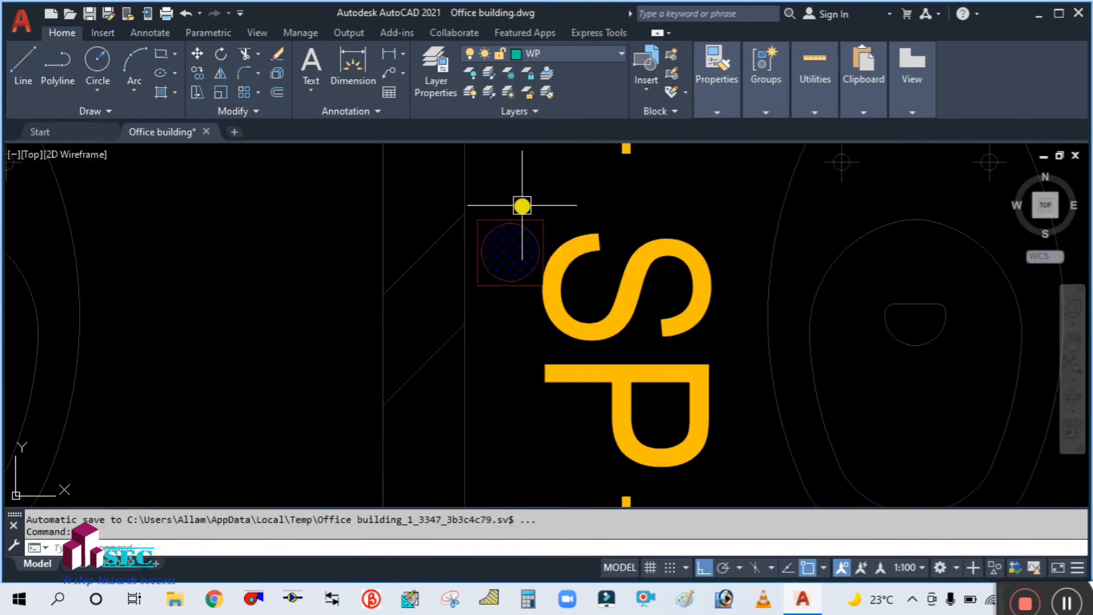
Step: Copy the fourth cubicle's floor drain symbol onto the tap outlet of the square sink east of the toilet block
scroll(533, 209, down, 4)
scroll(614, 273, down, 4)
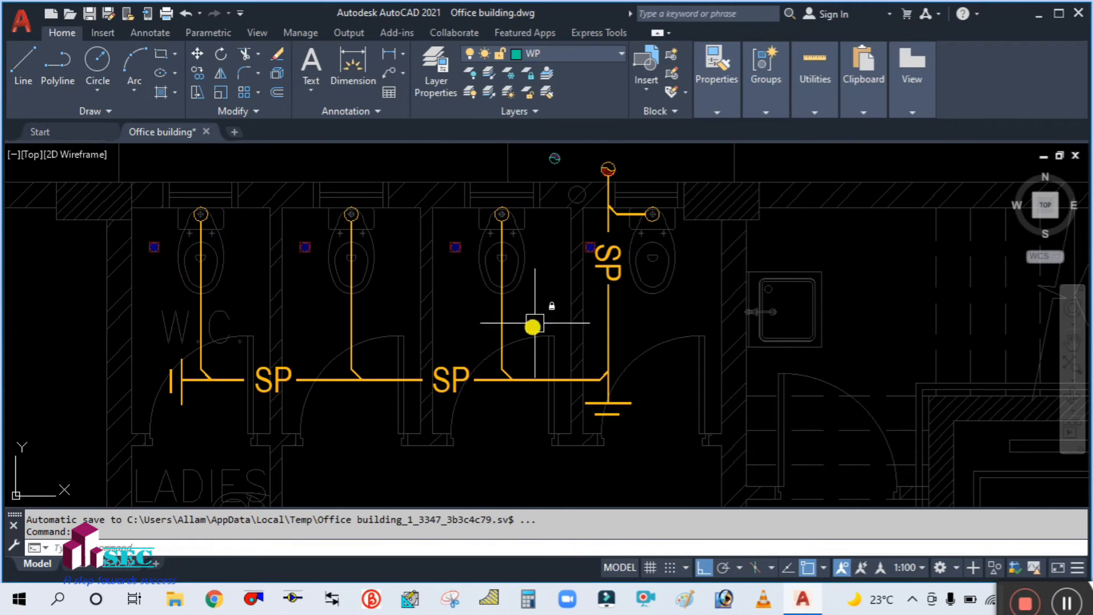
scroll(582, 243, up, 10)
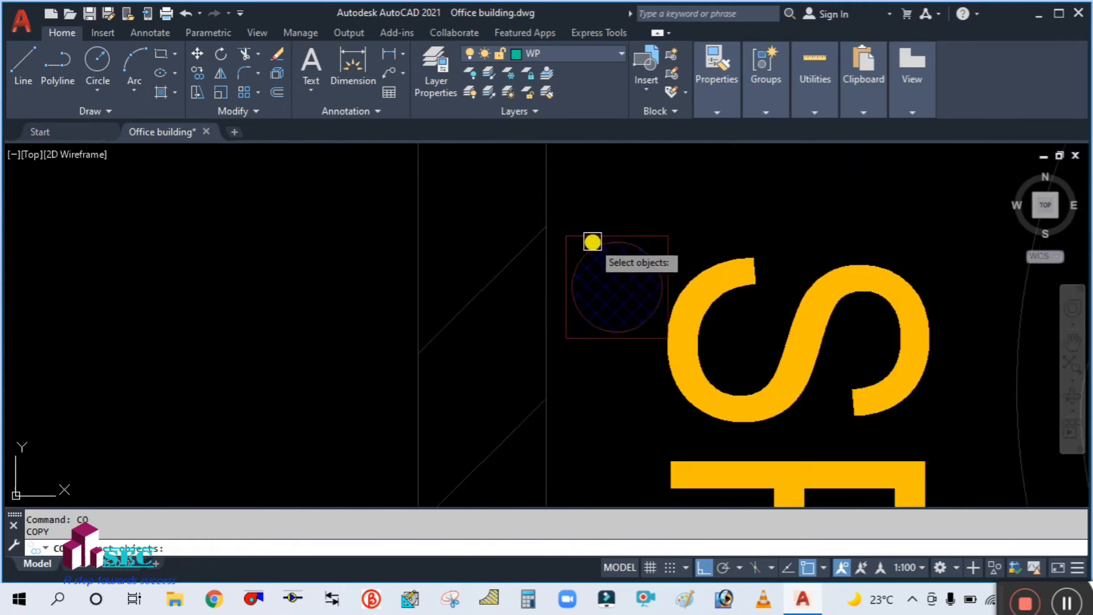
click(613, 284)
scroll(569, 296, down, 10)
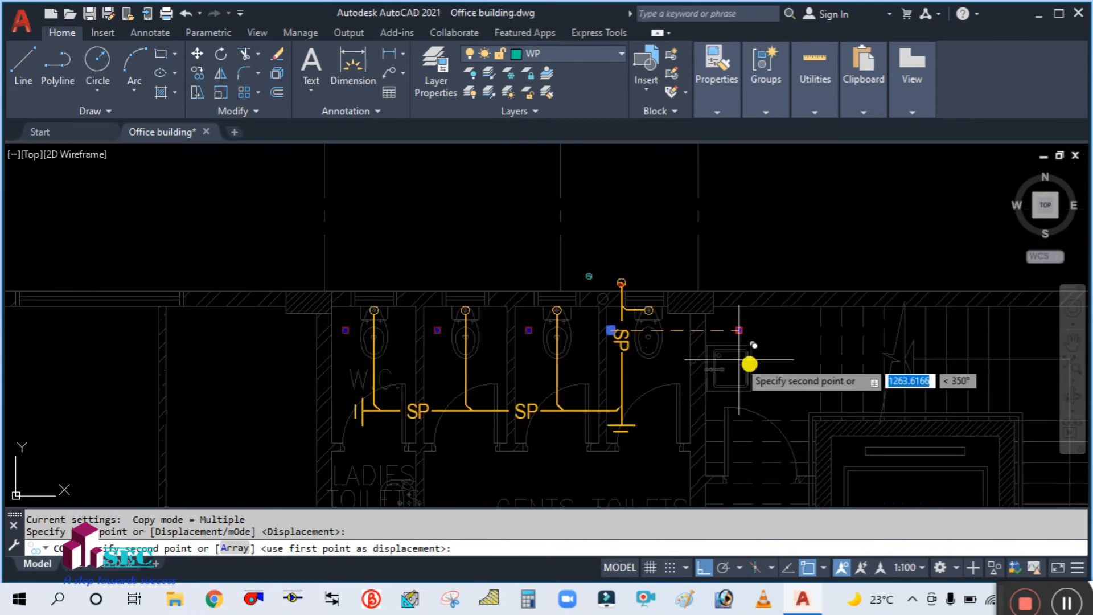
scroll(722, 373, up, 8)
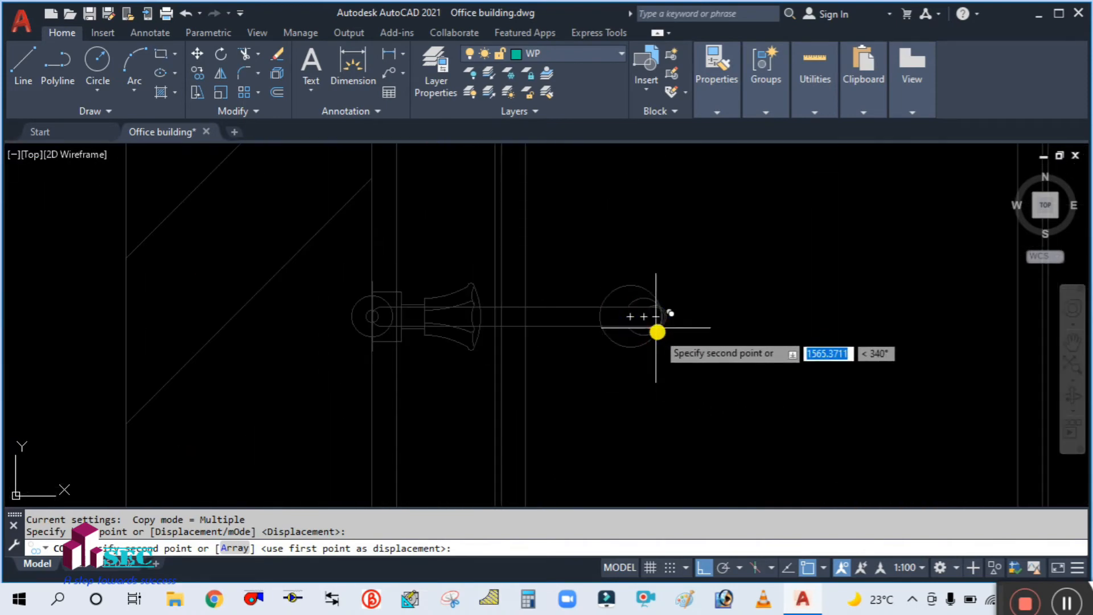
scroll(657, 332, up, 4)
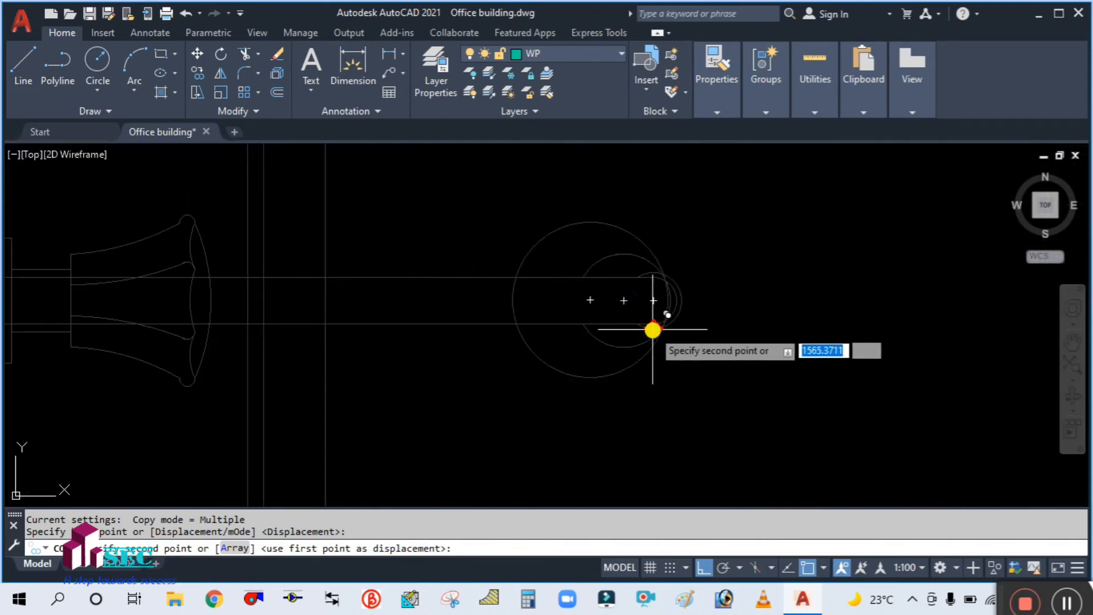
click(625, 304)
key(Escape)
scroll(544, 319, down, 5)
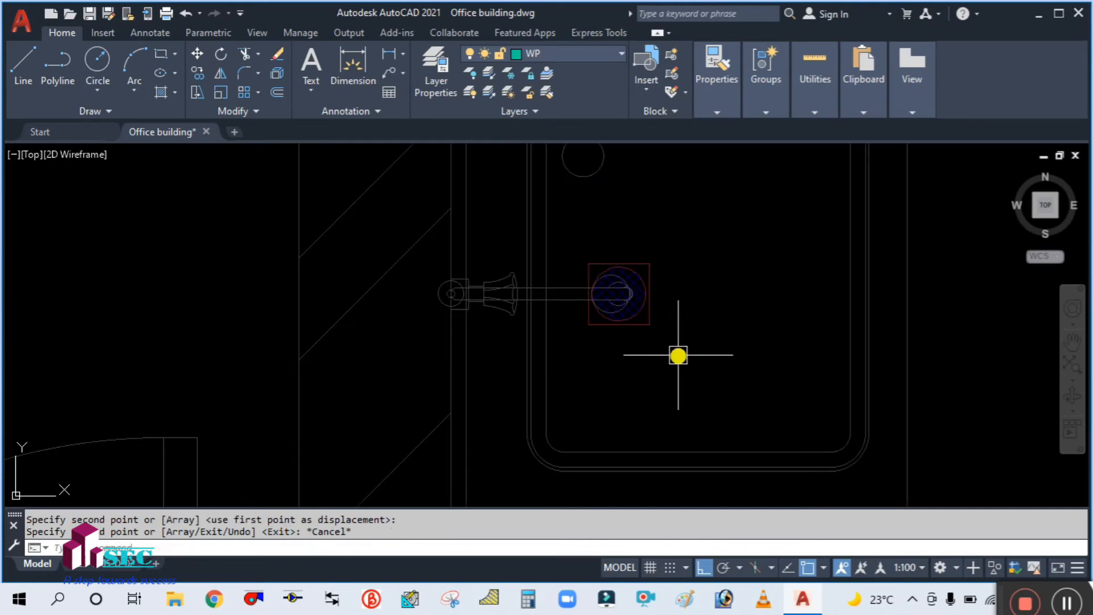
scroll(626, 285, down, 6)
middle_drag(705, 222, 712, 275)
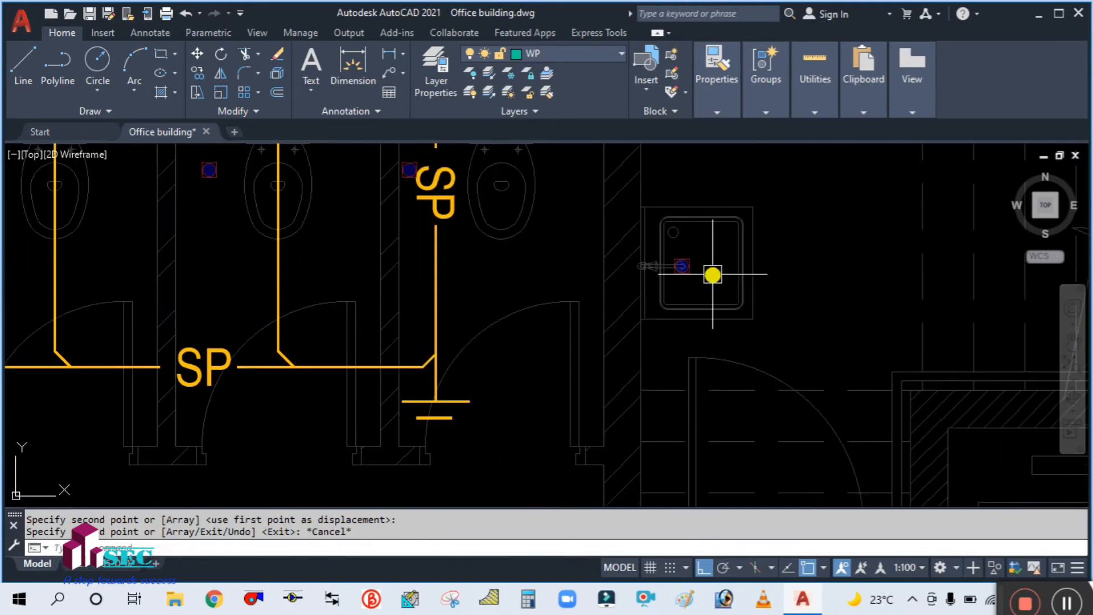
Step: Copy the drain symbol from the square sink to the waste outlet of the washbasin in the ladies toilet
scroll(712, 275, down, 5)
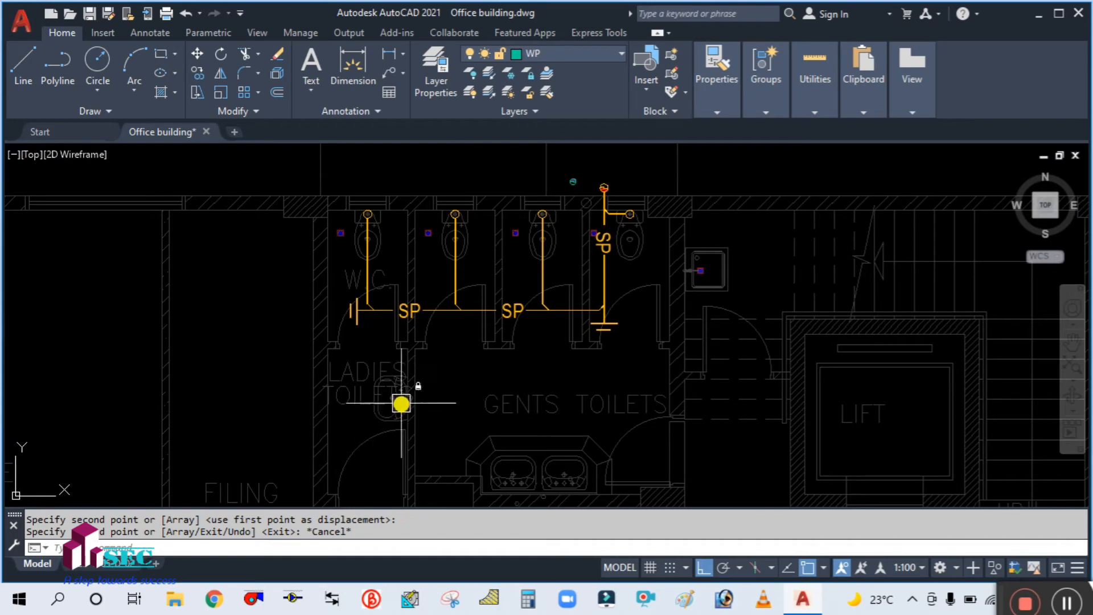
scroll(793, 236, up, 4)
text(co)
key(Return)
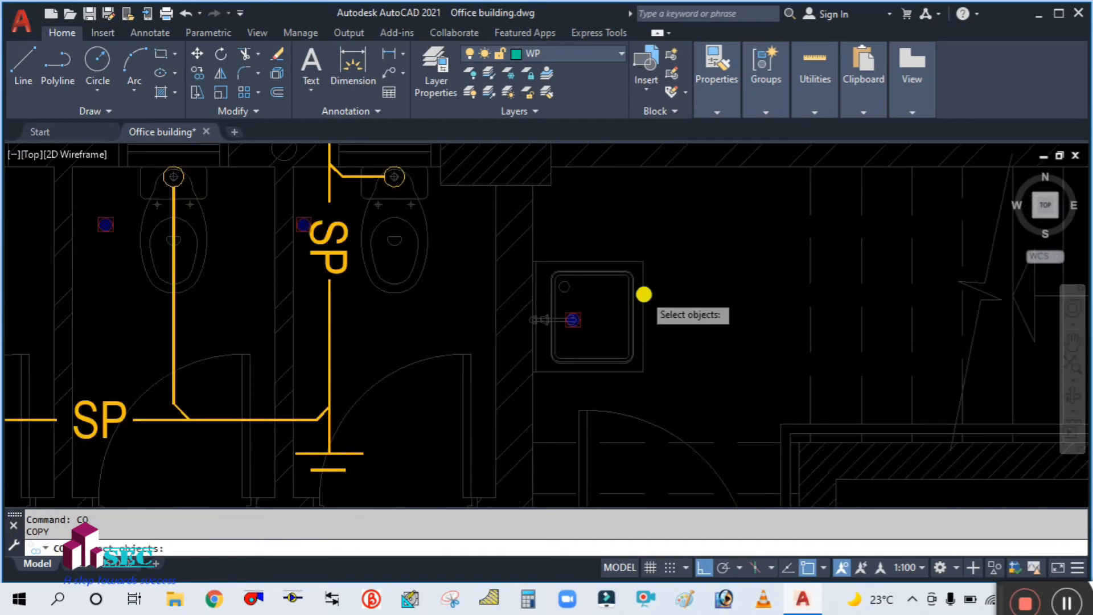
scroll(644, 295, up, 6)
click(393, 369)
key(Return)
scroll(353, 399, up, 5)
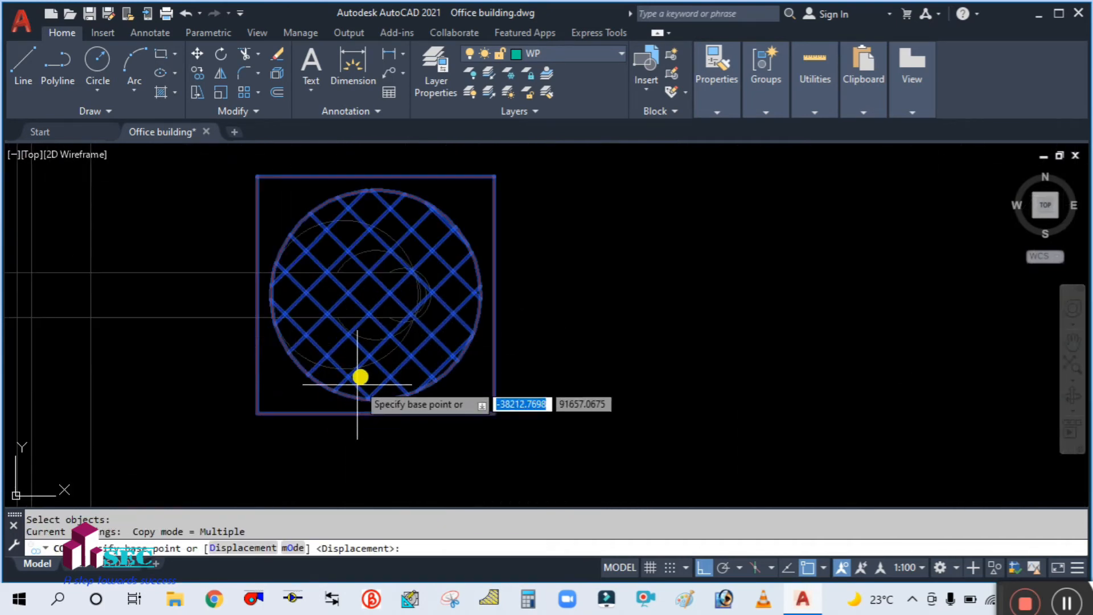
middle_drag(359, 378, 378, 290)
click(376, 294)
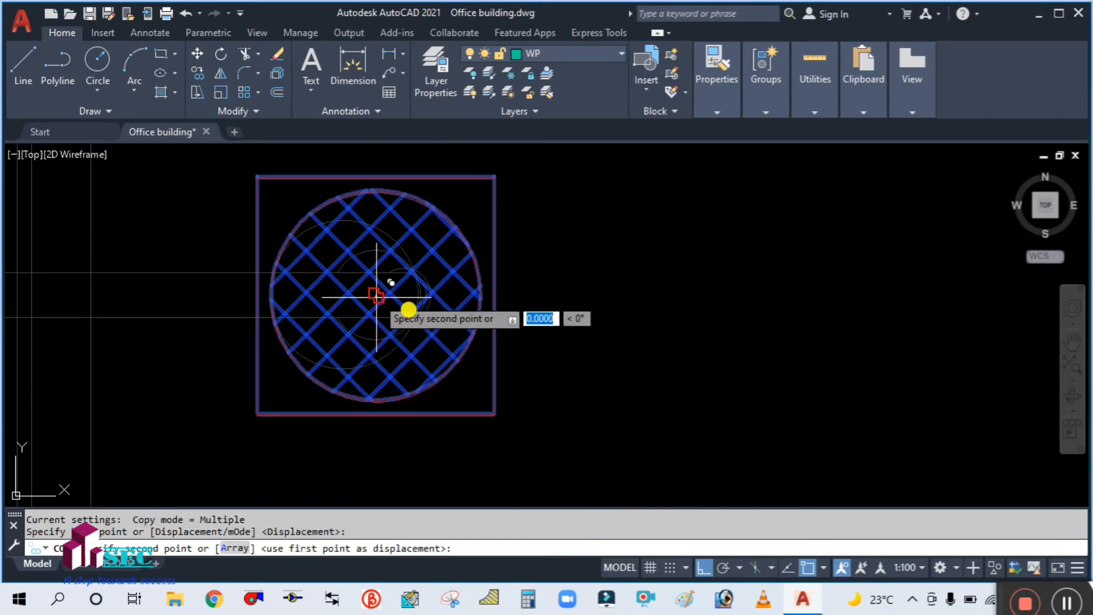
scroll(581, 339, down, 8)
scroll(391, 373, down, 3)
scroll(479, 373, up, 3)
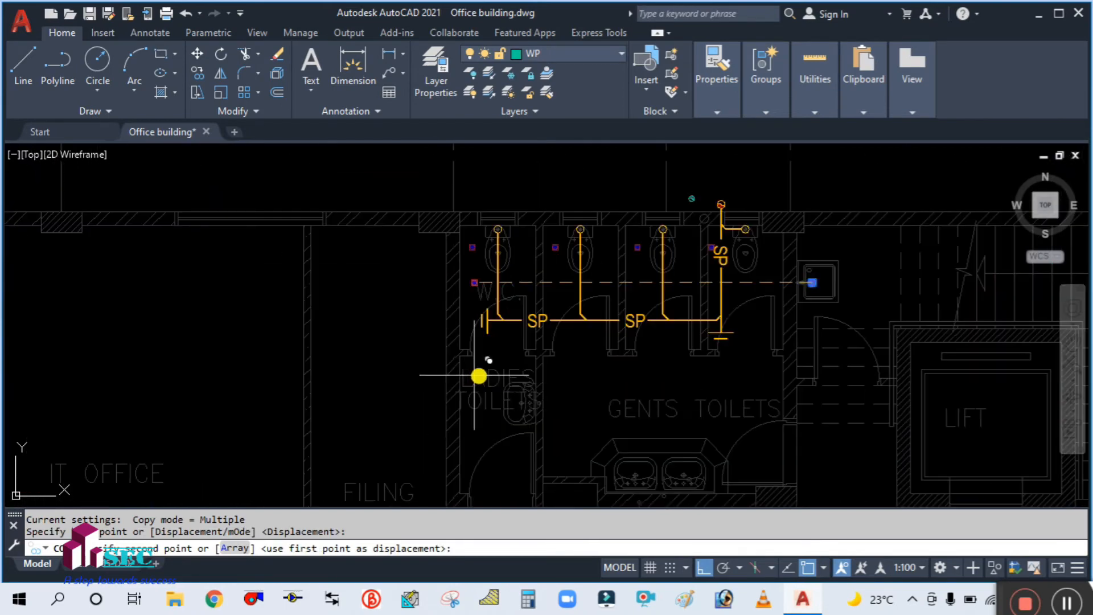
scroll(563, 431, up, 6)
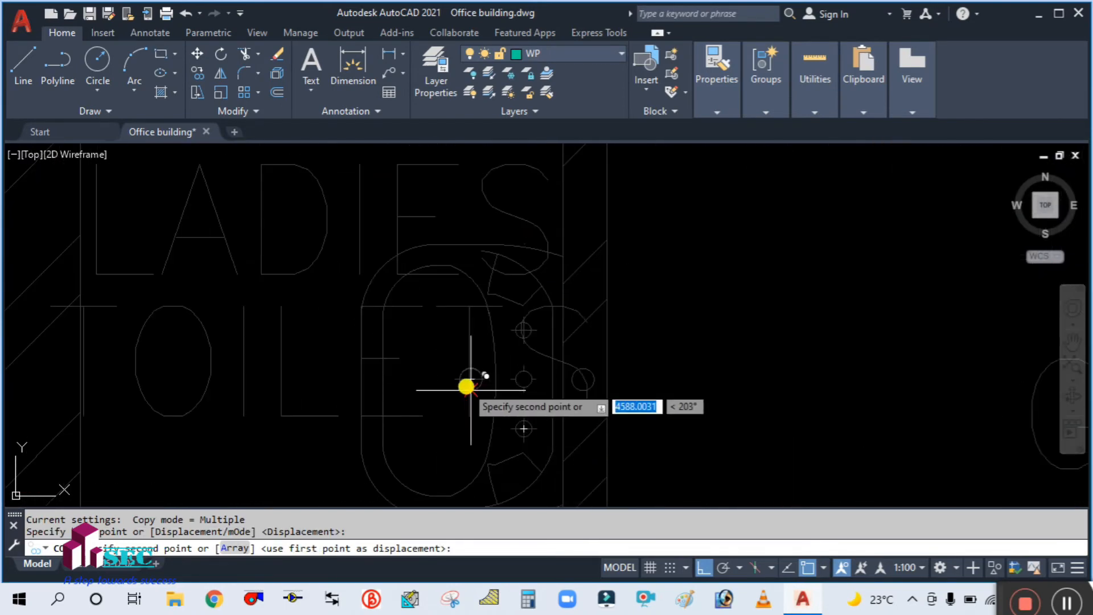
scroll(466, 380, up, 6)
click(467, 383)
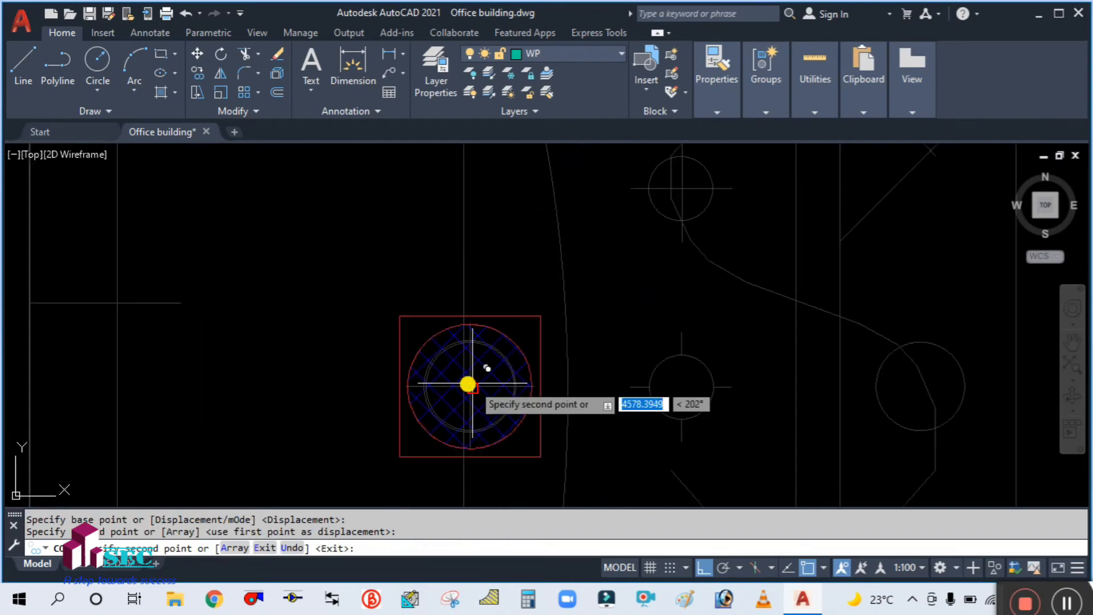
key(Escape)
Step: Copy the ladies washbasin's drain symbol to between the two gents washbasins with Ortho off, and turn Ortho back on
scroll(378, 293, down, 5)
scroll(443, 330, up, 3)
middle_drag(501, 343, 469, 293)
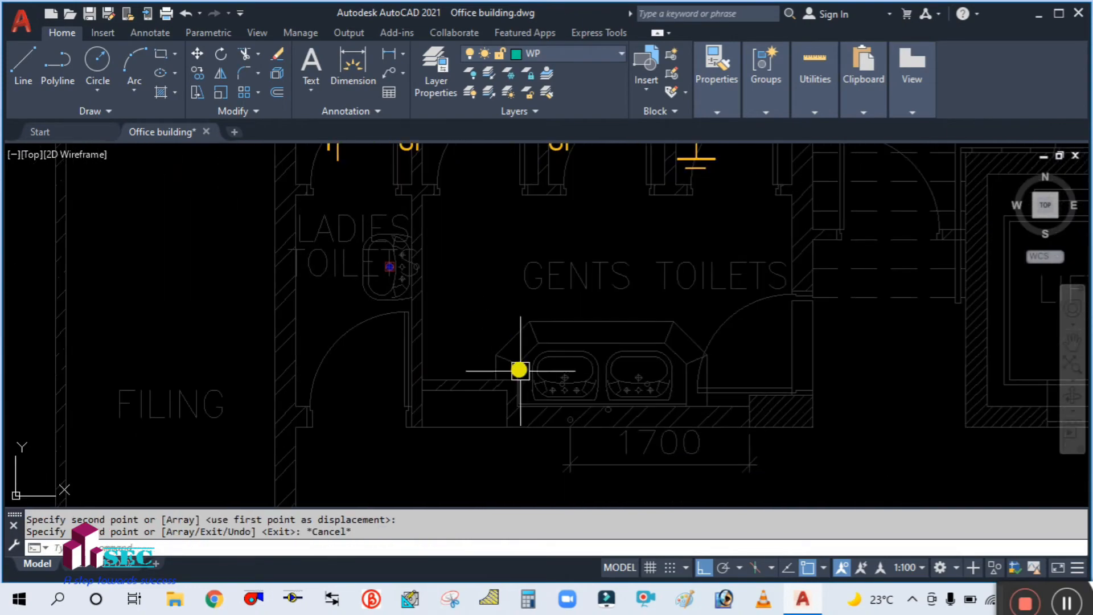
scroll(609, 383, up, 4)
scroll(575, 364, down, 4)
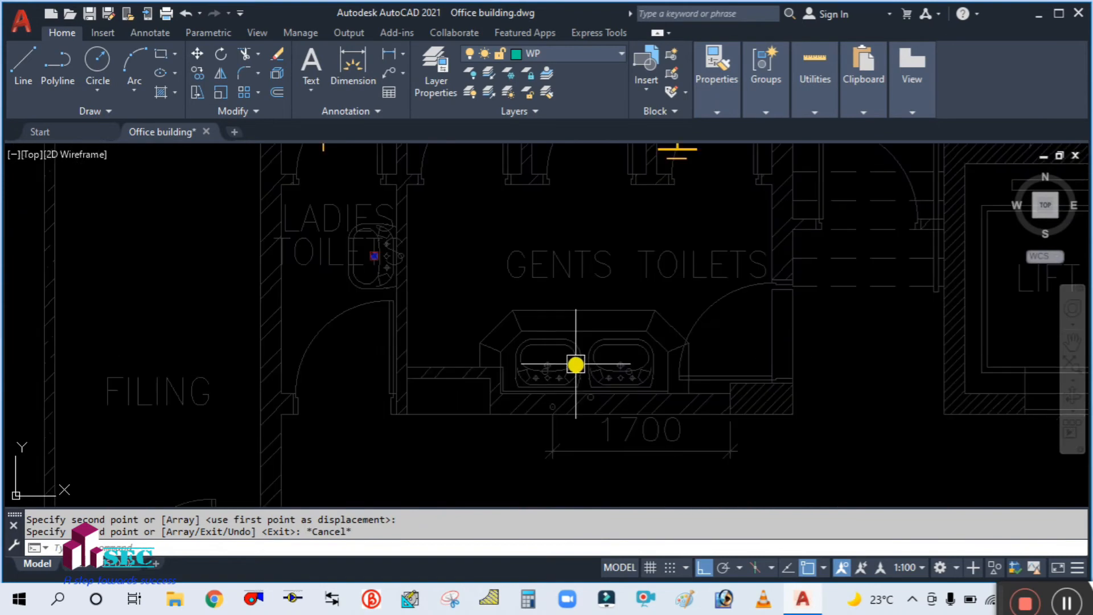
middle_drag(587, 311, 540, 362)
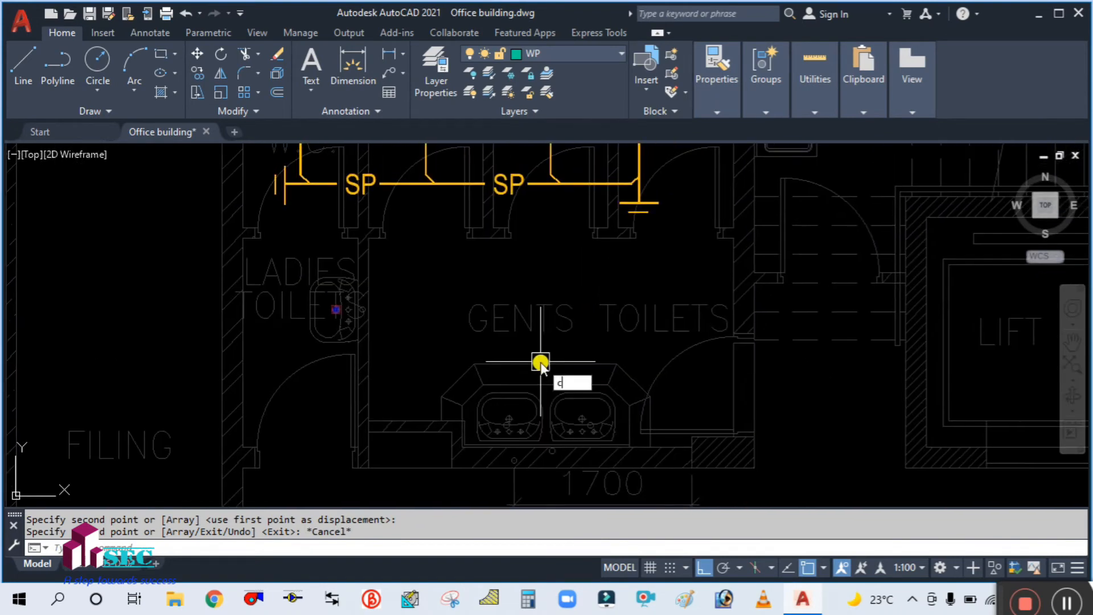
scroll(285, 301, up, 4)
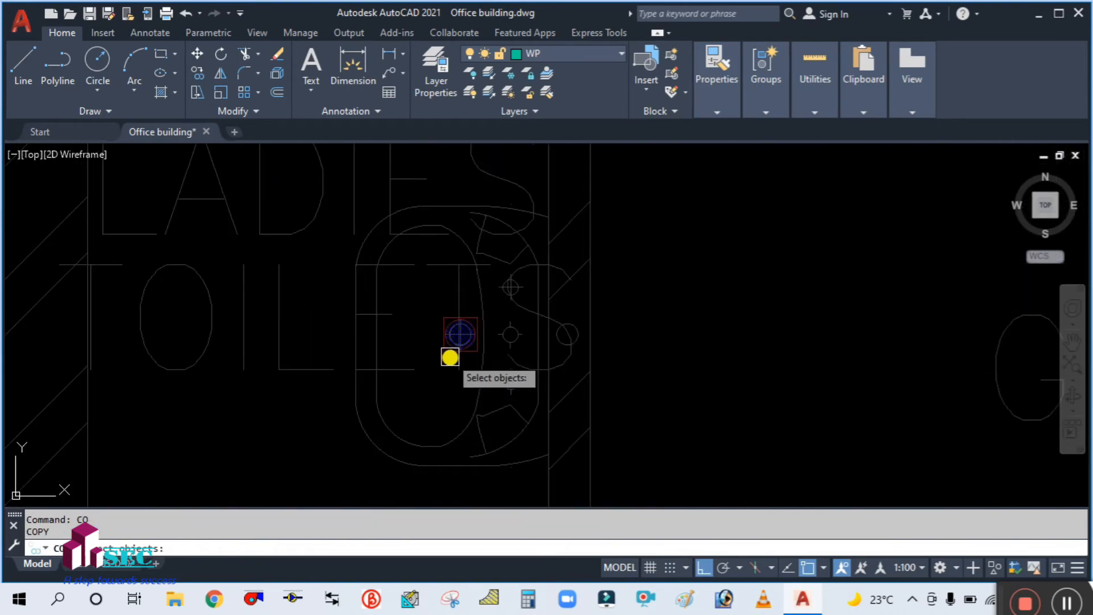
scroll(443, 350, up, 4)
key(Return)
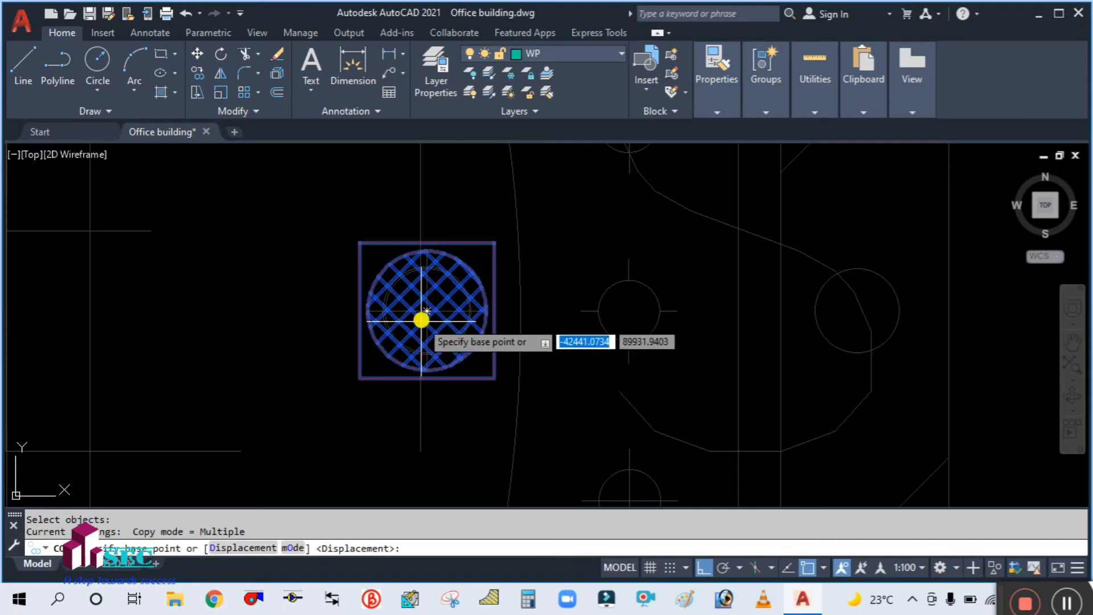
scroll(427, 323, down, 6)
middle_drag(653, 407, 415, 290)
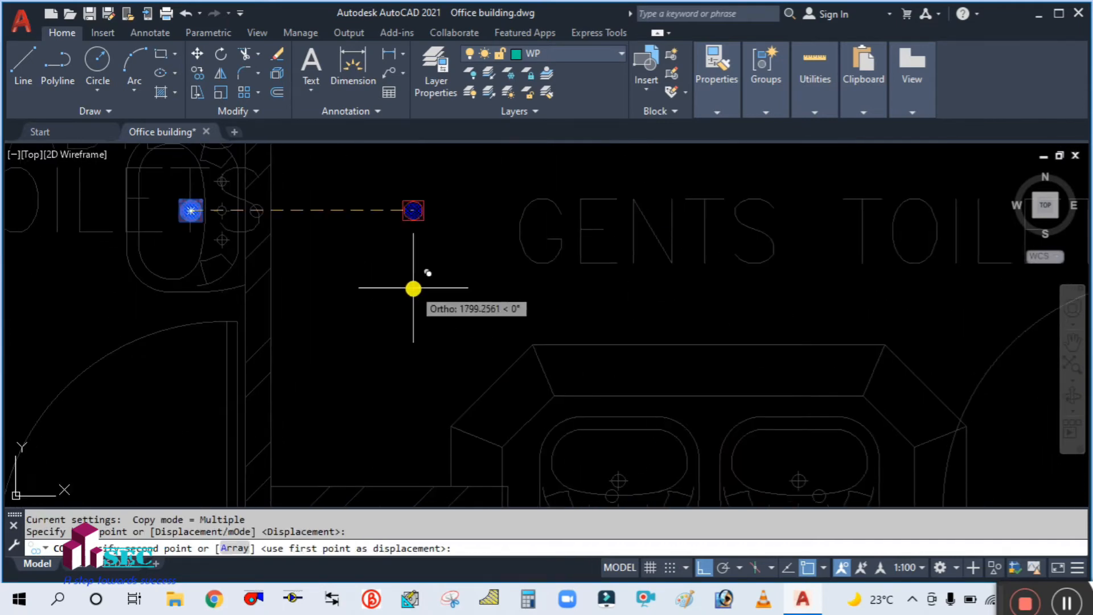
scroll(415, 290, down, 3)
scroll(566, 343, up, 4)
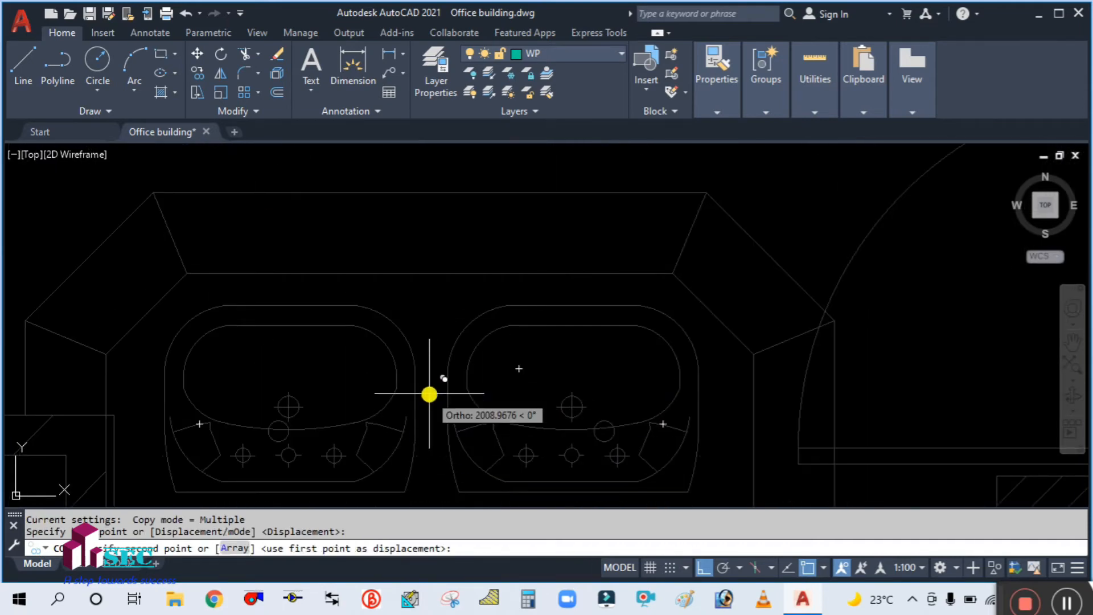
click(704, 567)
scroll(428, 321, up, 2)
scroll(430, 310, down, 2)
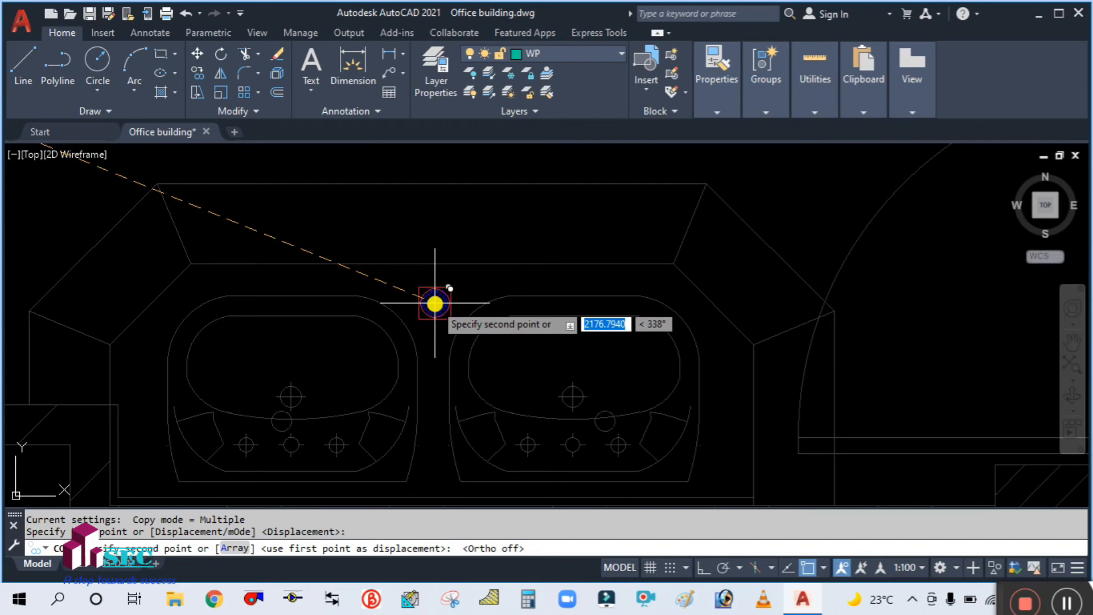
click(435, 303)
key(Escape)
scroll(540, 308, down, 4)
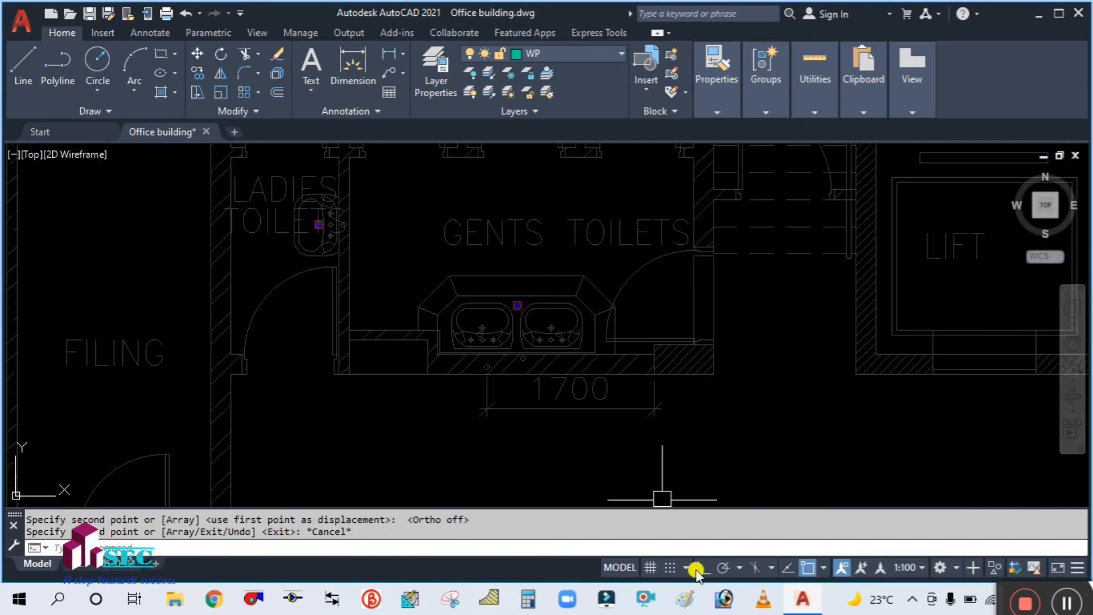
scroll(568, 337, down, 4)
Step: Examine the drain positions at the ladies and gents washbasins relative to the SP run and the cubicles
scroll(522, 305, up, 4)
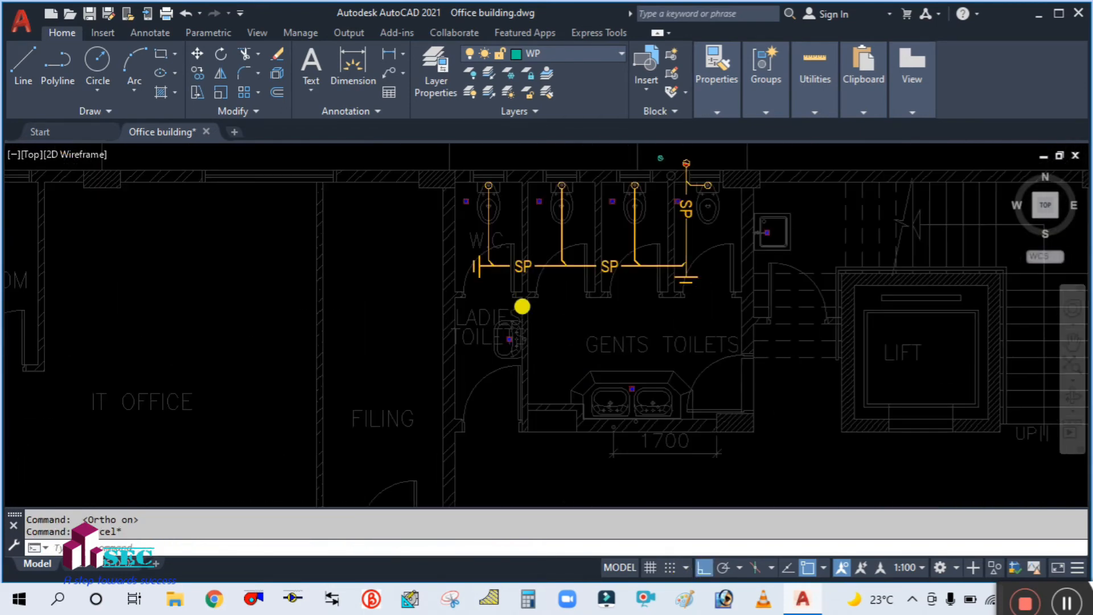
scroll(524, 355, up, 2)
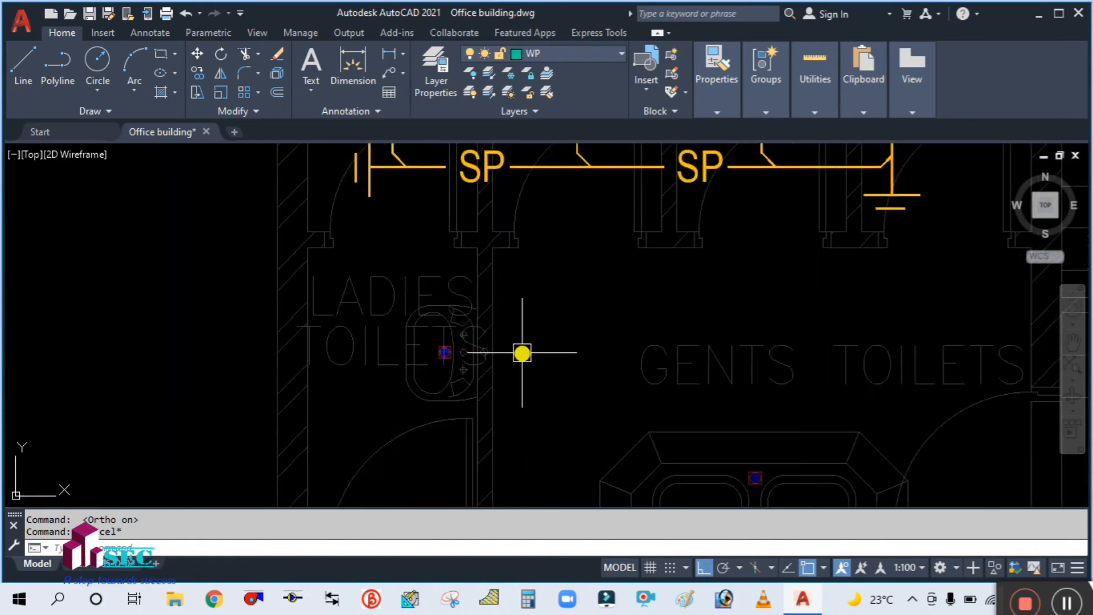
scroll(521, 351, down, 1)
scroll(521, 350, up, 1)
scroll(536, 325, down, 3)
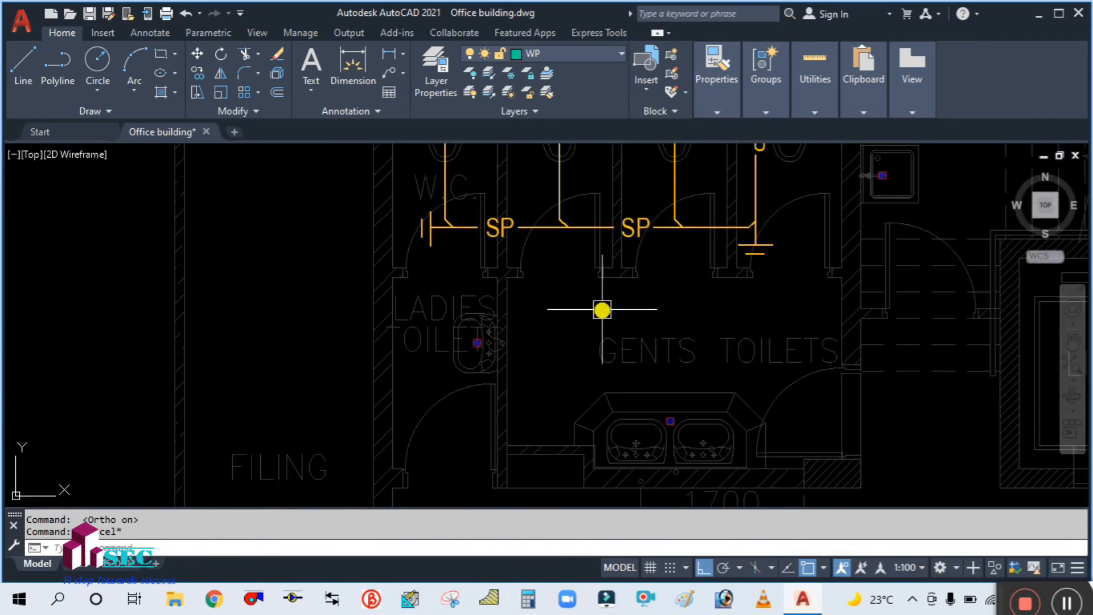
scroll(455, 387, down, 2)
scroll(446, 409, up, 4)
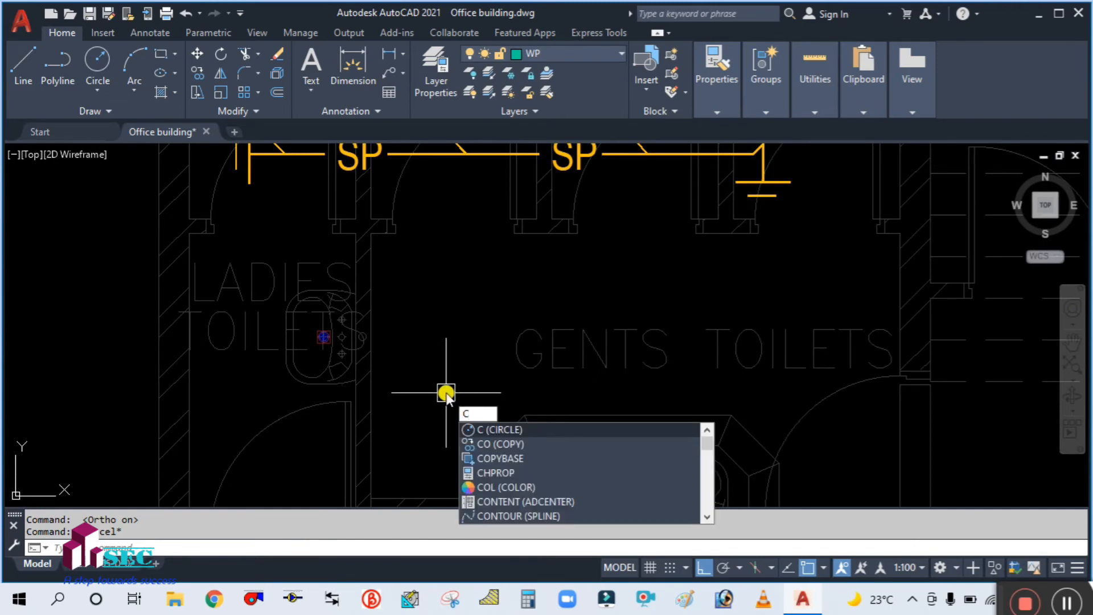
Step: Draw a circle of 32 diameter centred on the drain symbol of the ladies toilet washbasin
key(Return)
scroll(370, 268, up, 6)
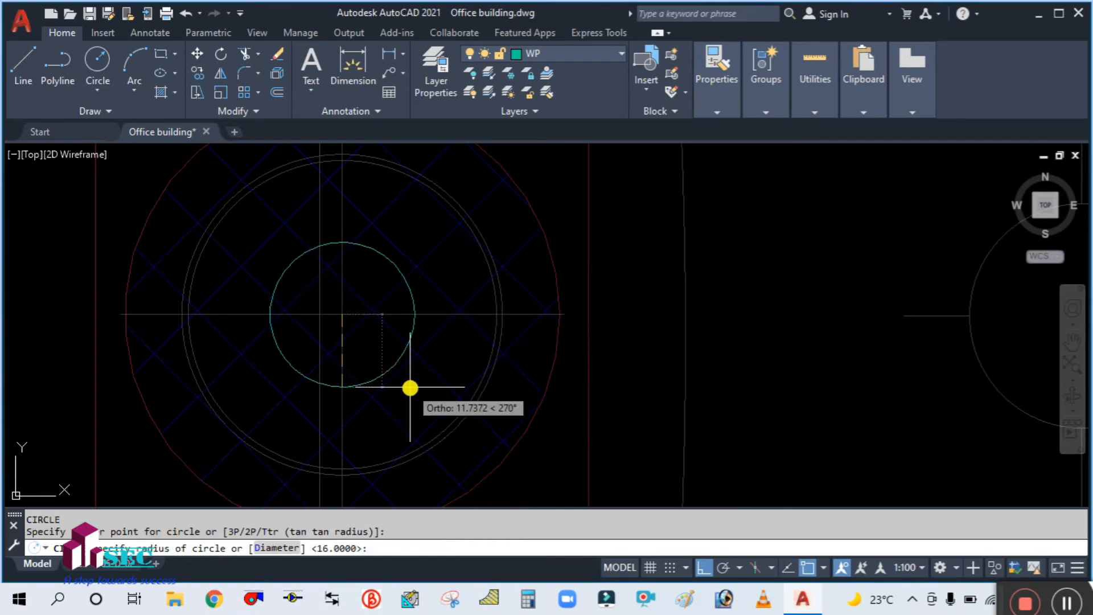
text(d)
key(Return)
text(32)
key(Return)
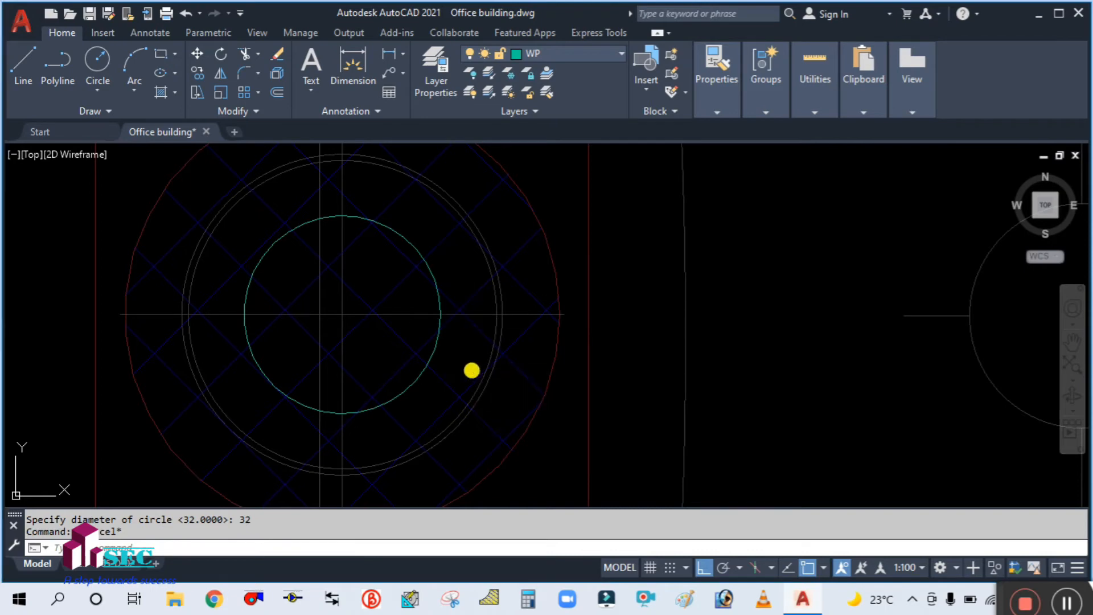
Step: Copy the 32-diameter circle from the ladies washbasin by its centre onto the waste outlets of both gents washbasins
click(410, 391)
key(Return)
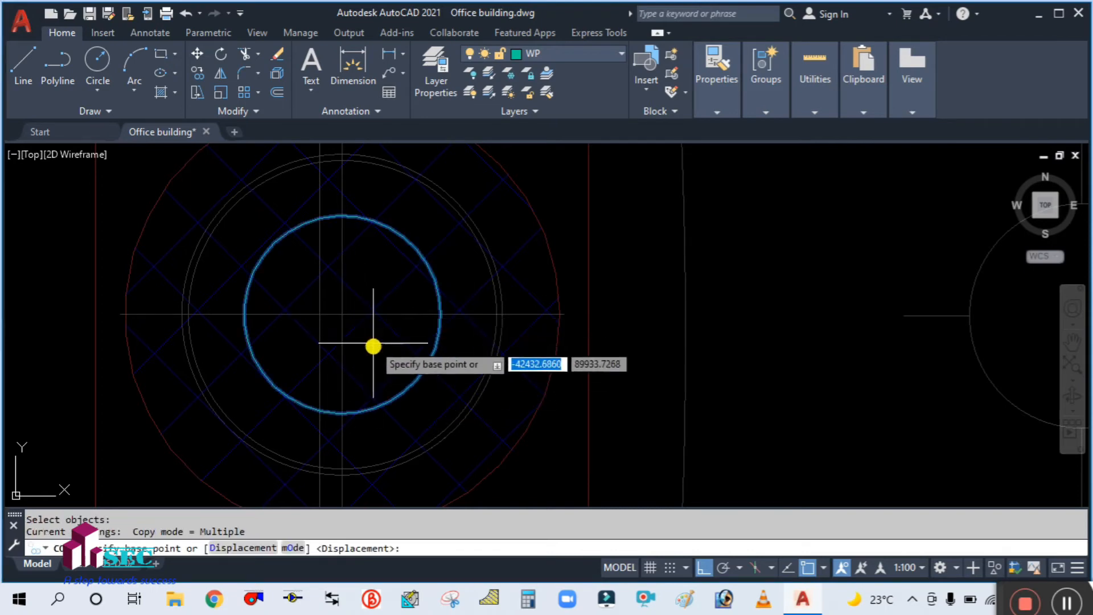
click(341, 314)
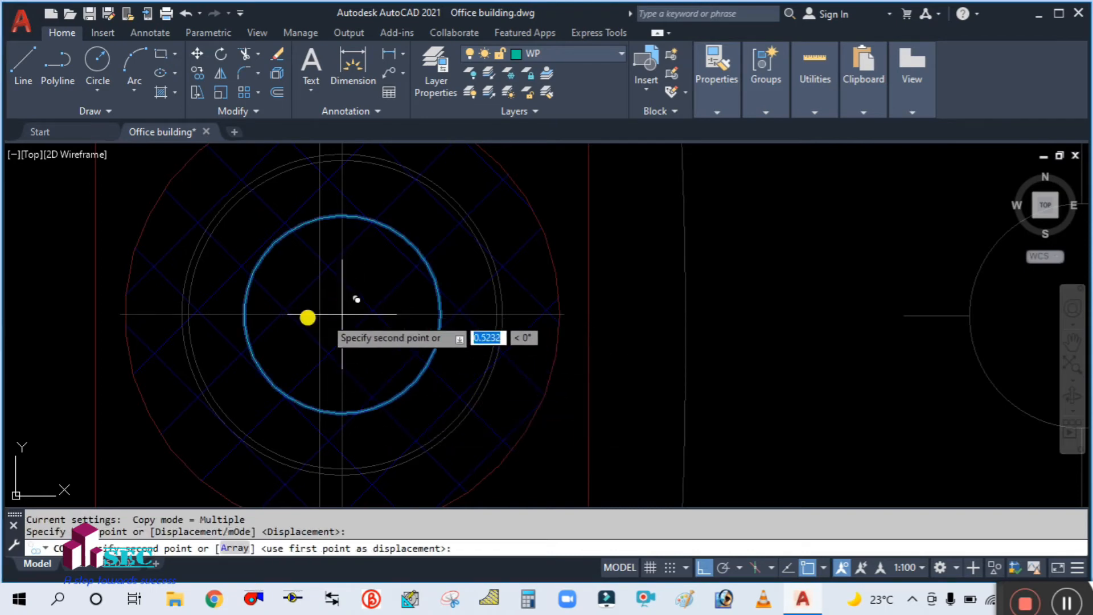
scroll(278, 324, down, 4)
scroll(307, 316, down, 5)
scroll(408, 349, down, 3)
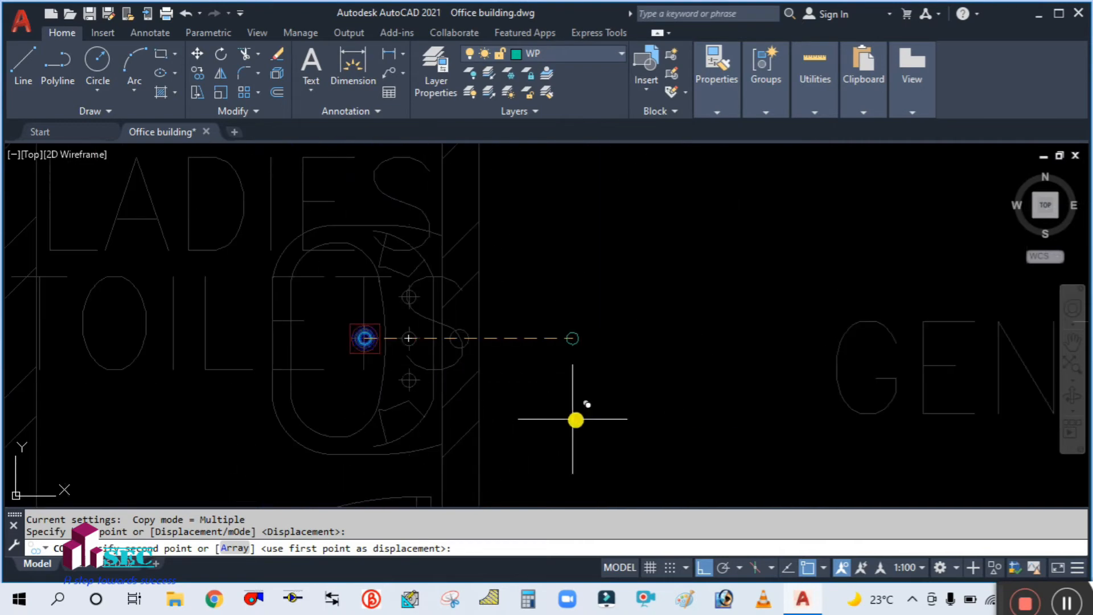
middle_drag(575, 419, 402, 290)
scroll(463, 309, down, 2)
scroll(602, 442, up, 4)
scroll(468, 373, up, 4)
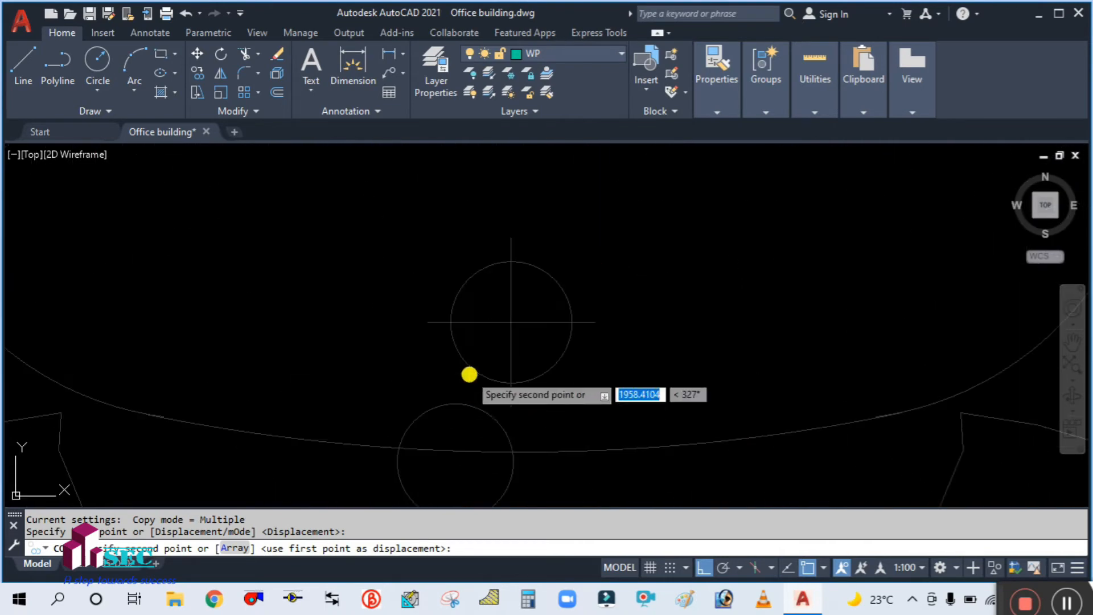
scroll(484, 327, up, 2)
click(508, 320)
scroll(473, 341, down, 5)
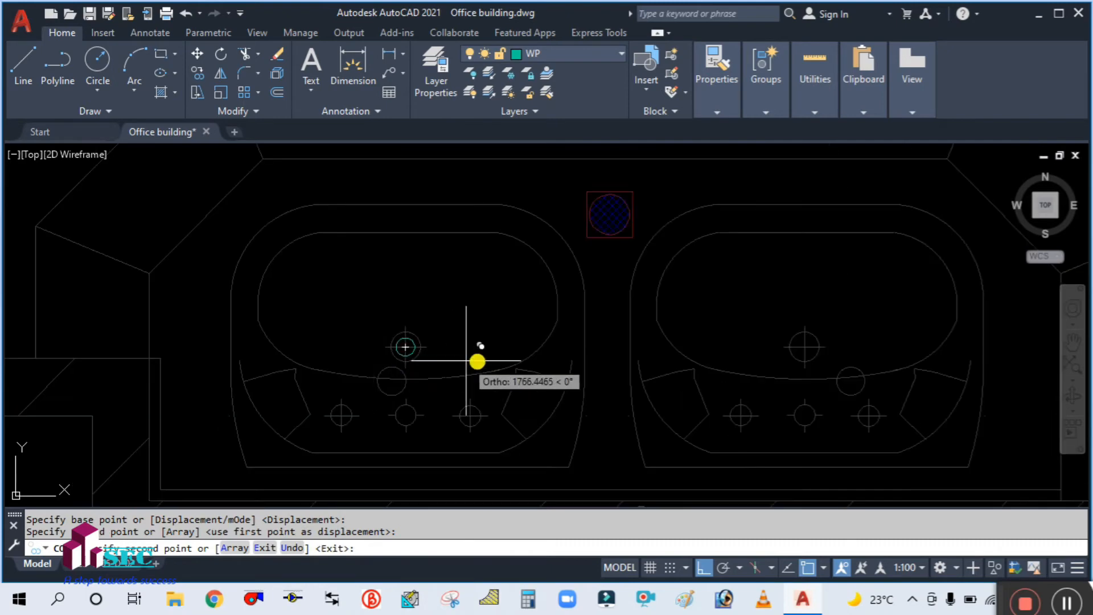
scroll(848, 349, up, 3)
click(880, 344)
scroll(593, 361, down, 7)
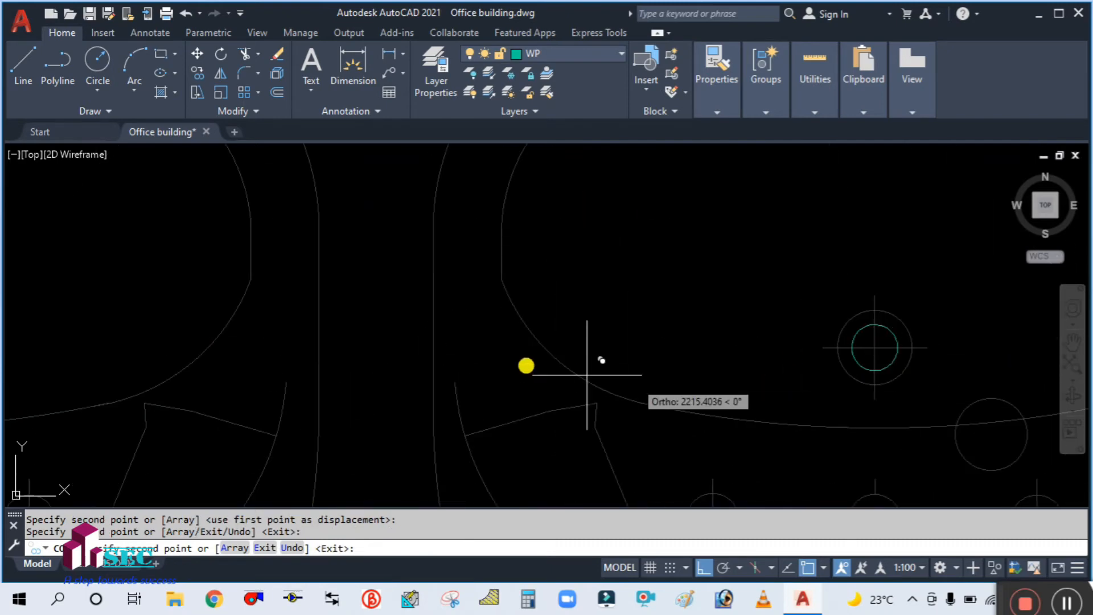
Step: Place another copy of the 32-diameter circle at the centre of the square sink's drain symbol and finish copying
scroll(586, 293, down, 5)
scroll(581, 268, up, 6)
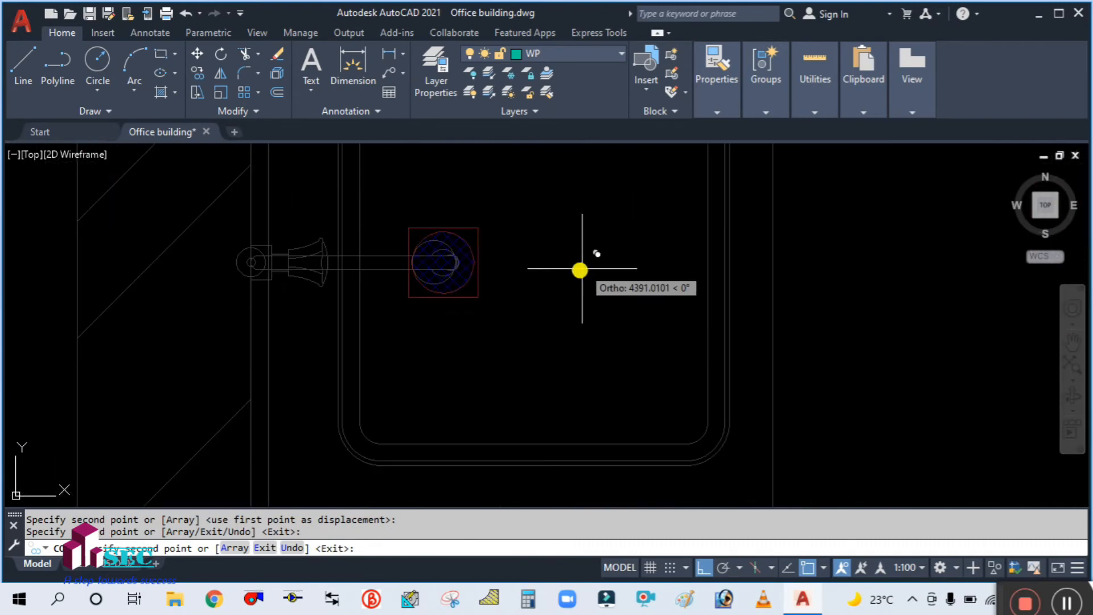
scroll(432, 266, up, 6)
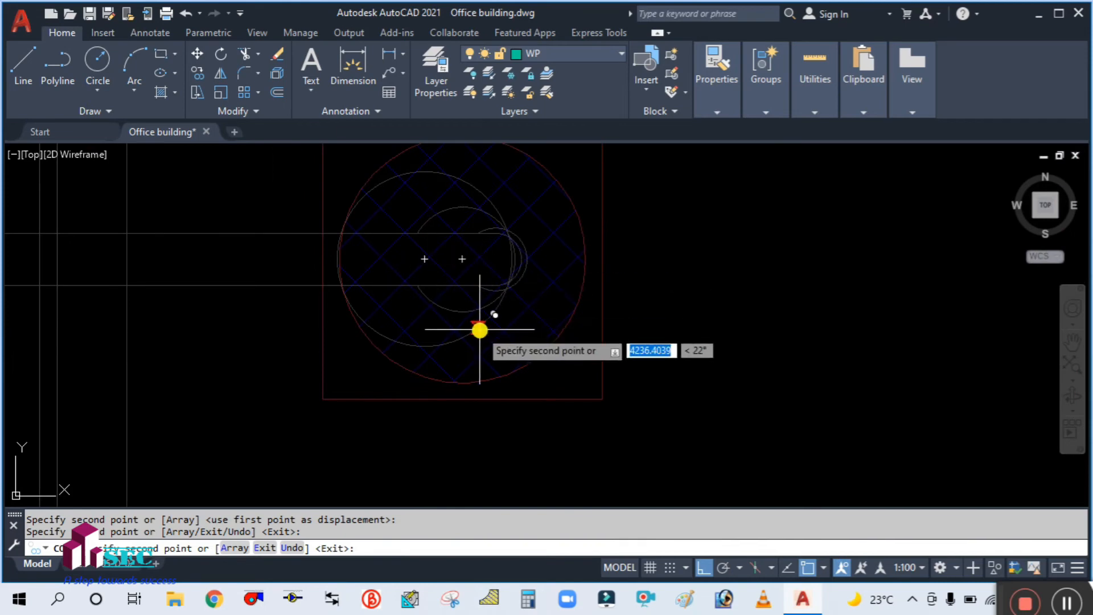
key(Escape)
scroll(500, 291, down, 8)
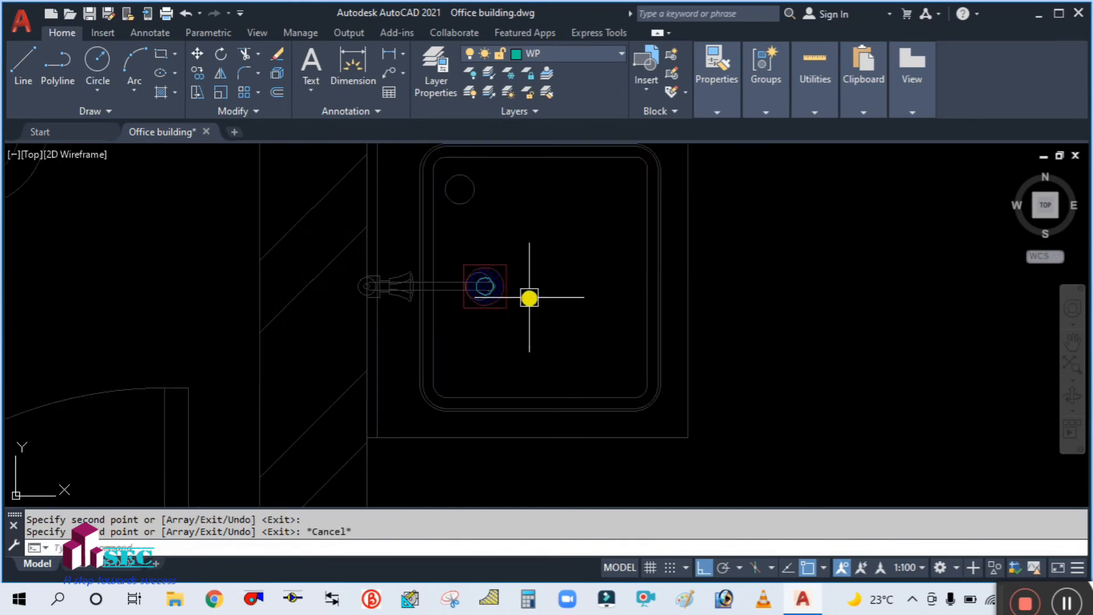
Step: Draw a vertical WP polyline about 3300 long from the waste stack symbol south to just above the gents washbasin counter
scroll(465, 338, down, 4)
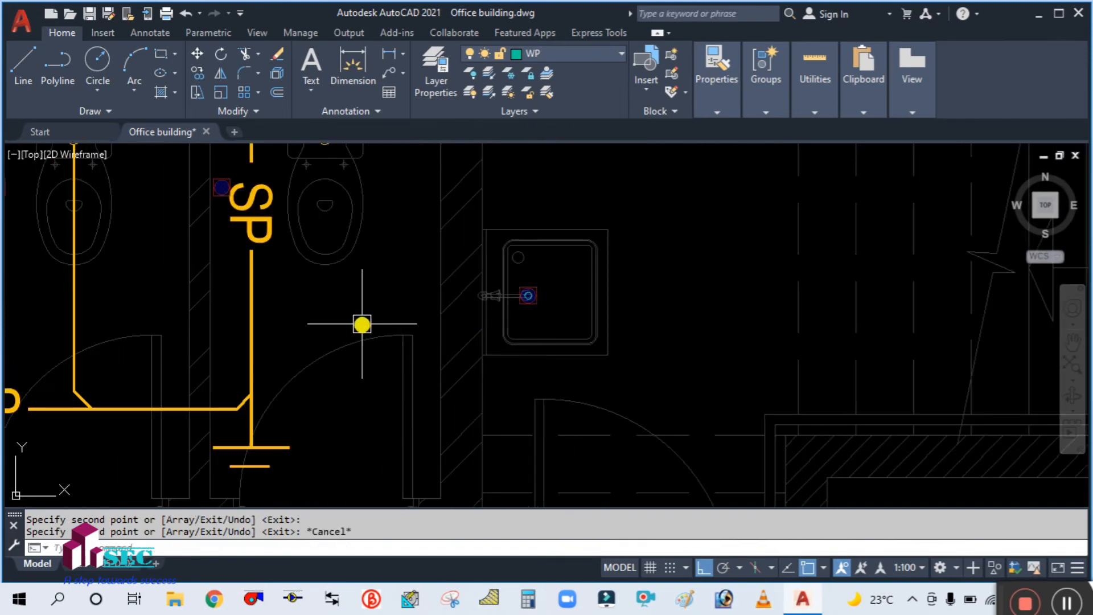
scroll(444, 307, down, 5)
scroll(429, 334, up, 3)
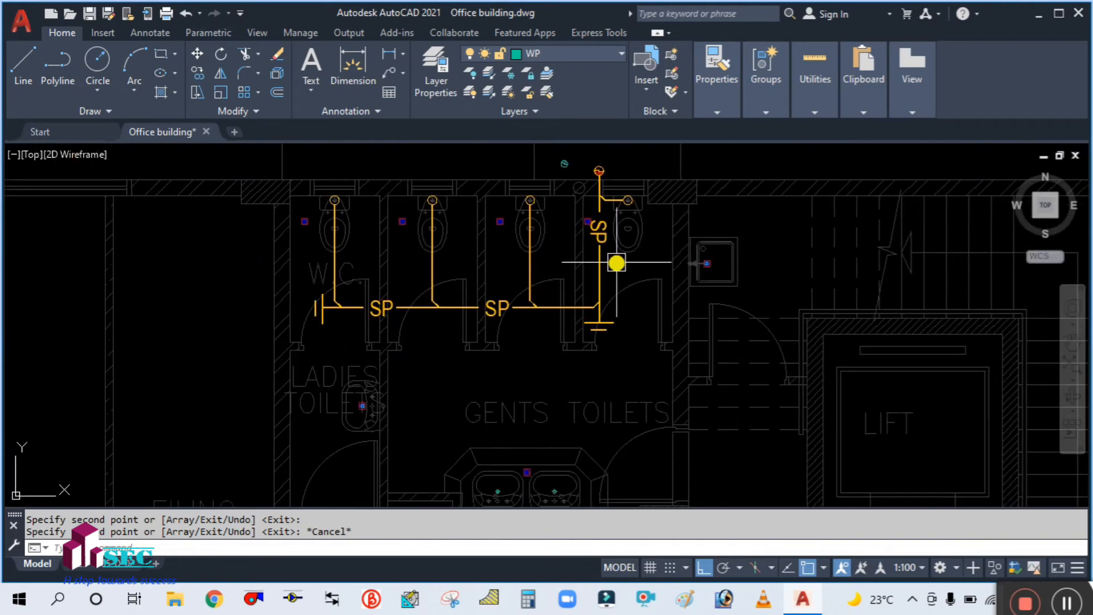
key(Return)
scroll(560, 165, up, 6)
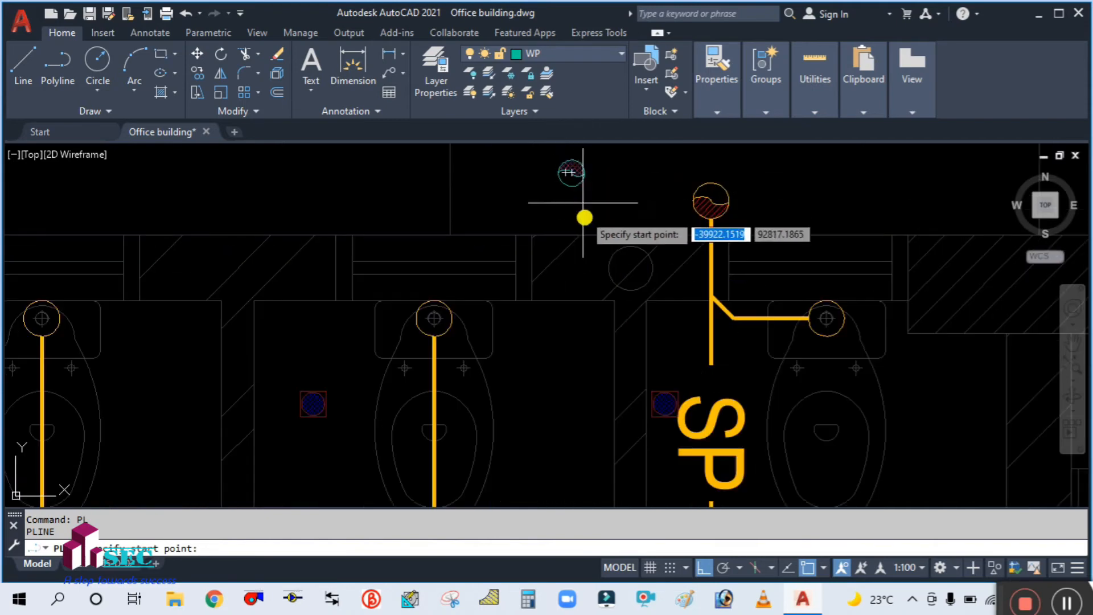
click(571, 186)
scroll(569, 205, down, 6)
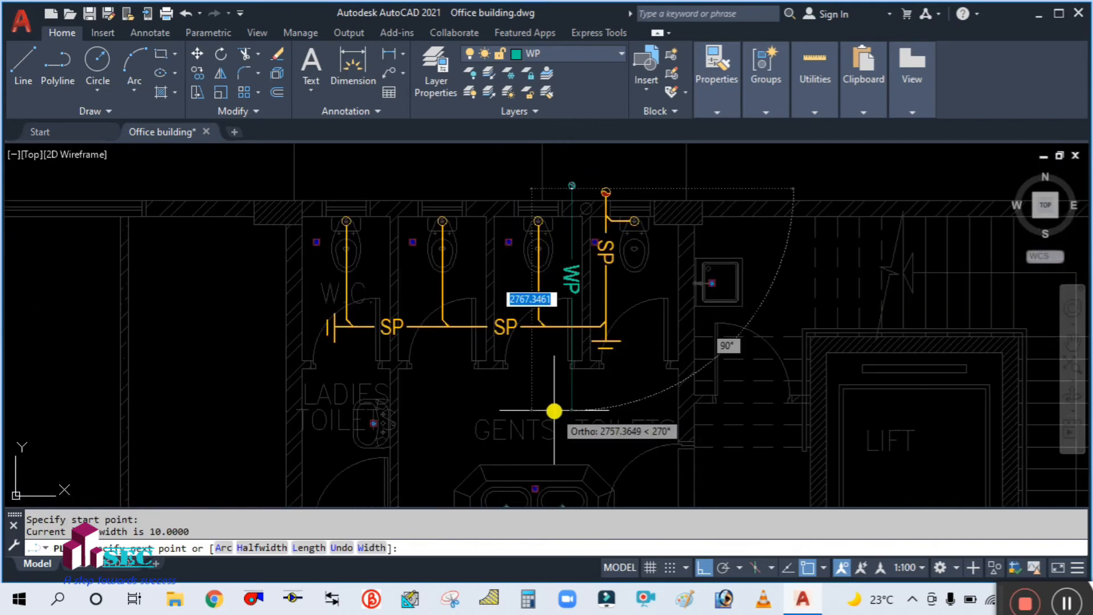
scroll(560, 353, up, 2)
scroll(566, 401, up, 5)
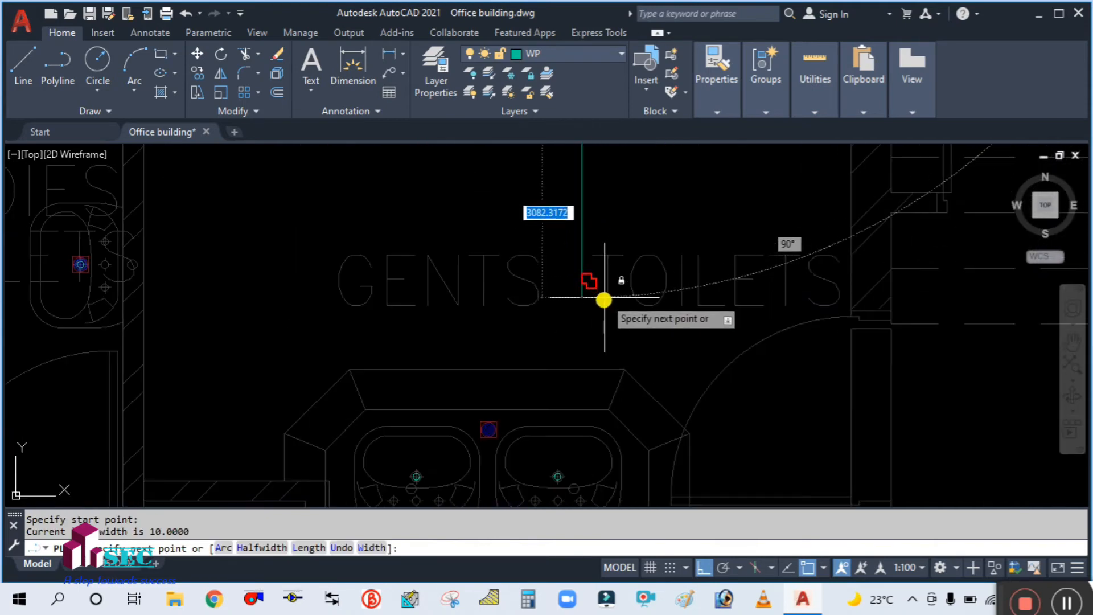
scroll(586, 341, down, 2)
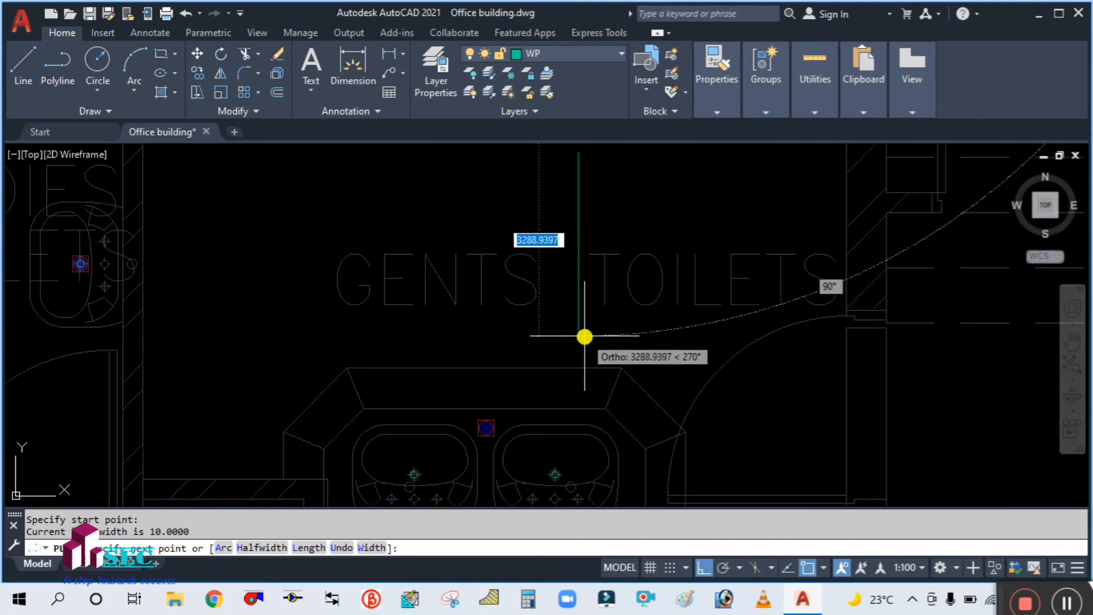
scroll(584, 336, down, 3)
scroll(585, 337, up, 1)
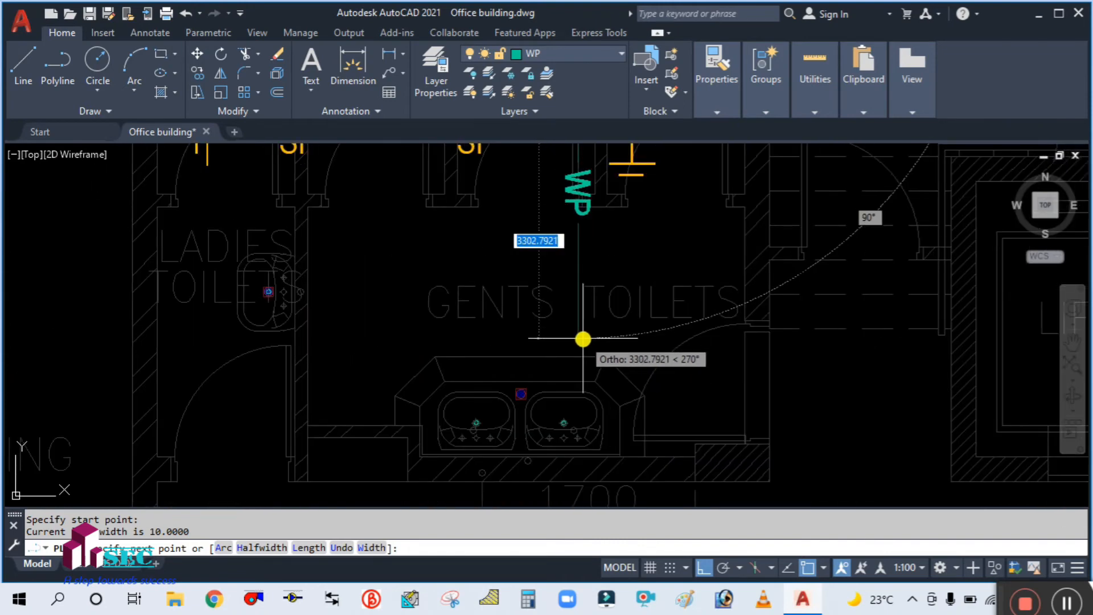
scroll(583, 338, up, 2)
click(580, 337)
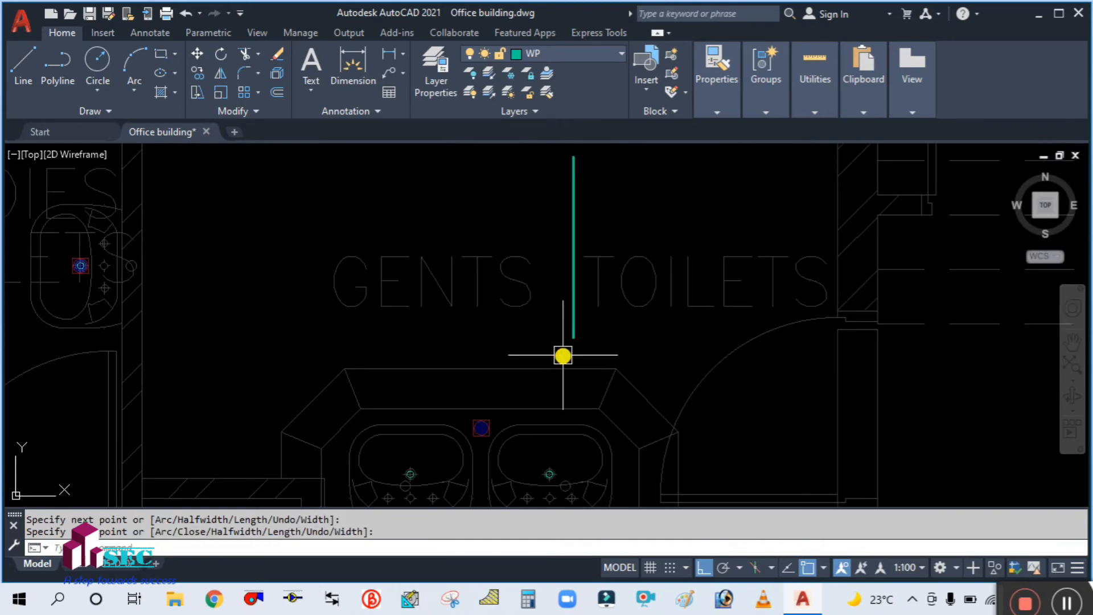
key(Escape)
Step: Draw a horizontal WP polyline above the SP run, from the first cubicle eastward, ending in a 45° segment across the vertical WP line
scroll(562, 357, down, 4)
middle_drag(499, 273, 506, 342)
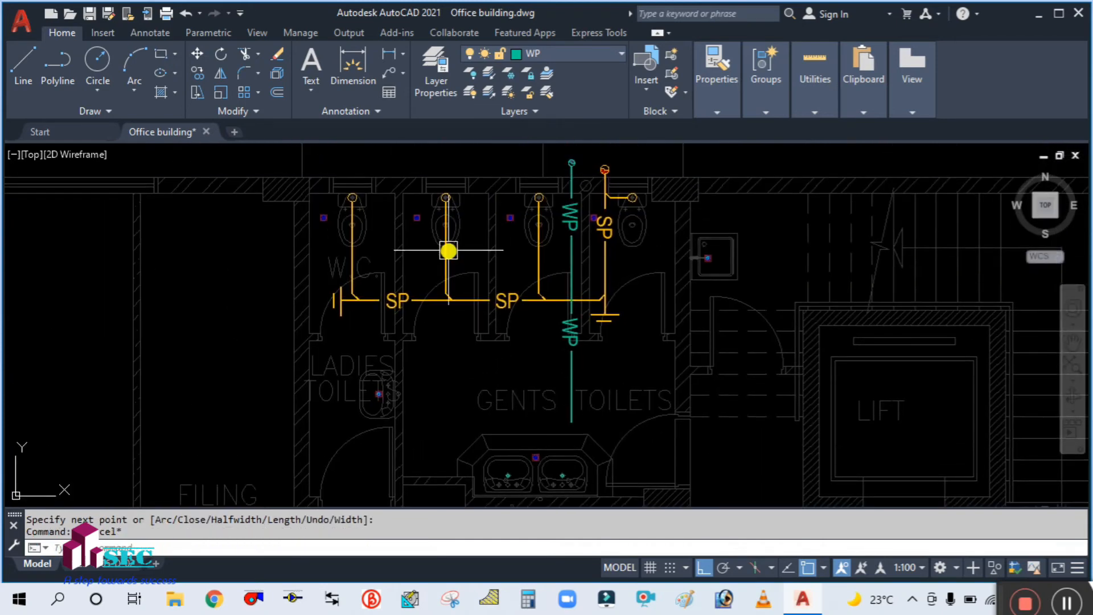
scroll(448, 250, up, 2)
text(pl)
key(Return)
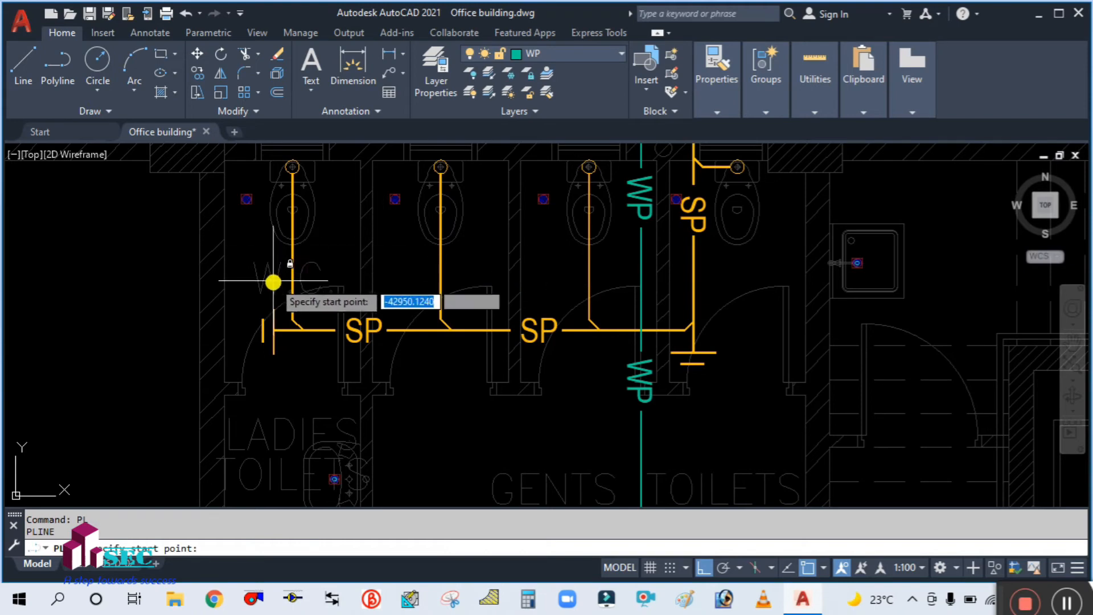
click(238, 299)
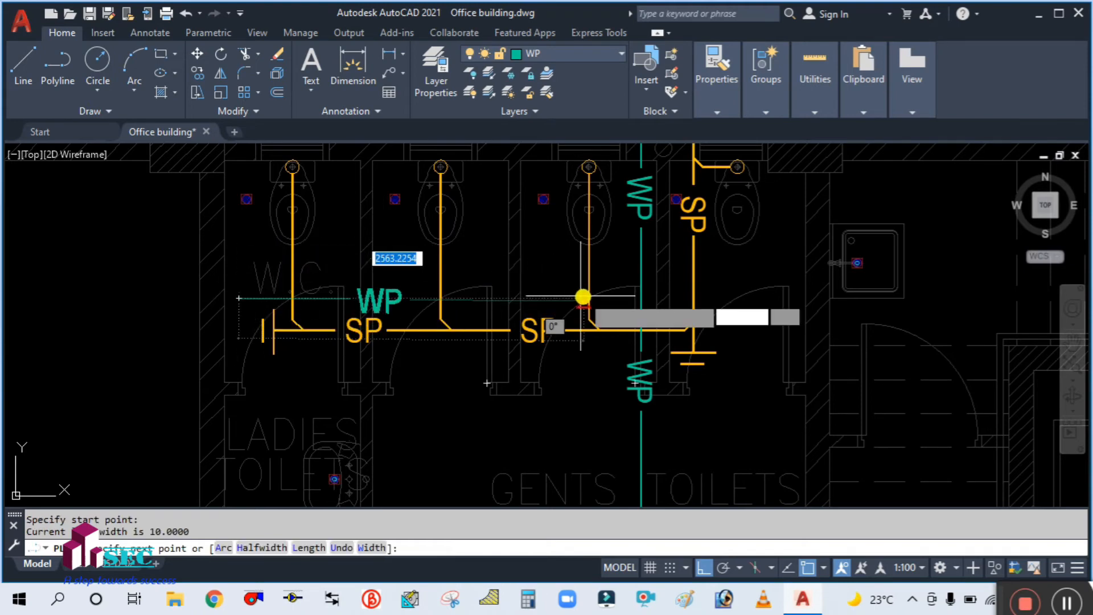
scroll(626, 295, up, 3)
click(664, 294)
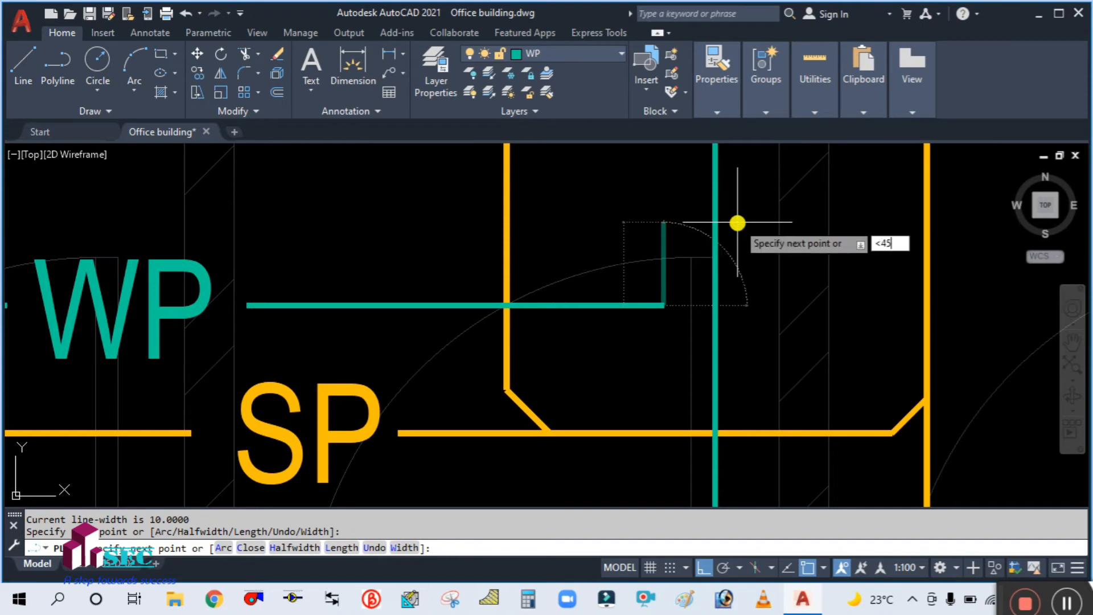
key(Return)
click(735, 223)
key(Escape)
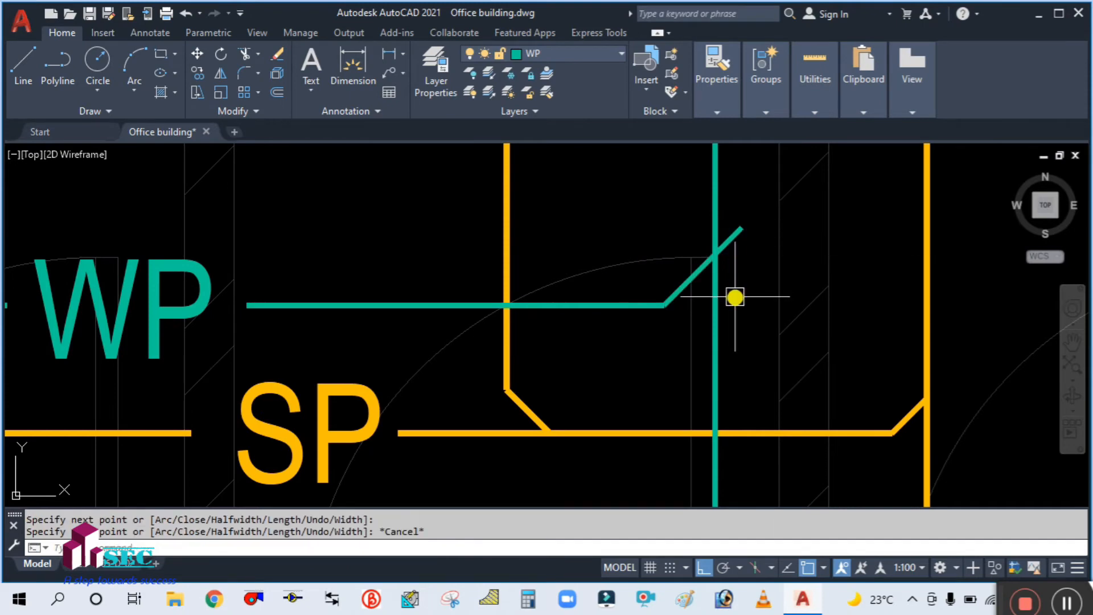
Step: Trim the 45° segment's overhang beyond the vertical WP line
text(tr)
key(Return)
click(741, 244)
key(Escape)
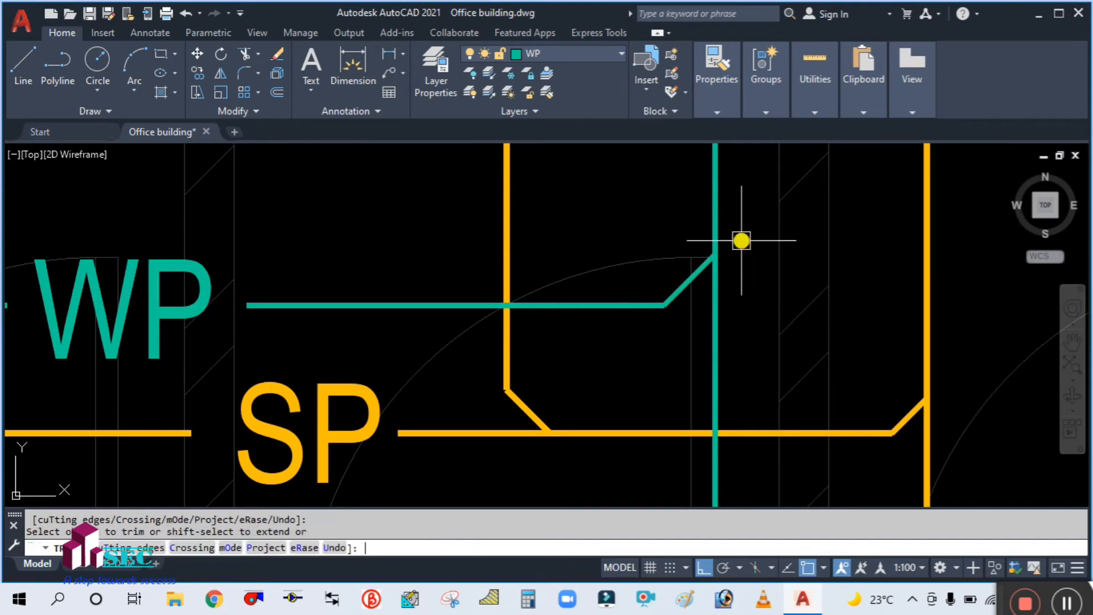
Step: Draw a WP polyline from the first cubicle's floor drain south, with a 45° end segment crossing the horizontal WP run
scroll(667, 269, down, 7)
scroll(493, 248, up, 2)
text(p)
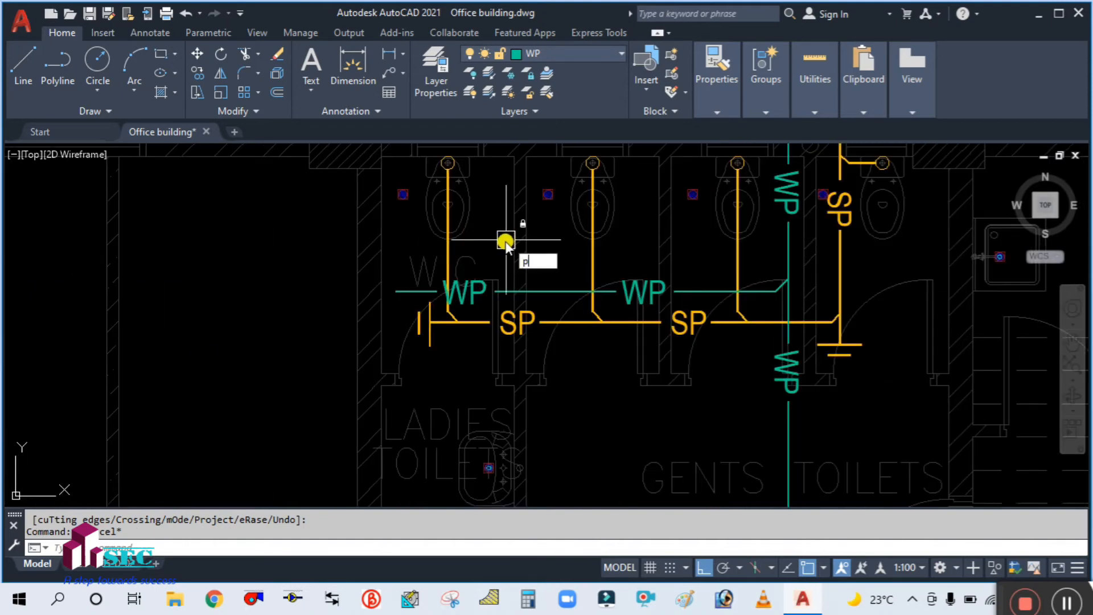
text(l)
key(Return)
scroll(407, 211, up, 4)
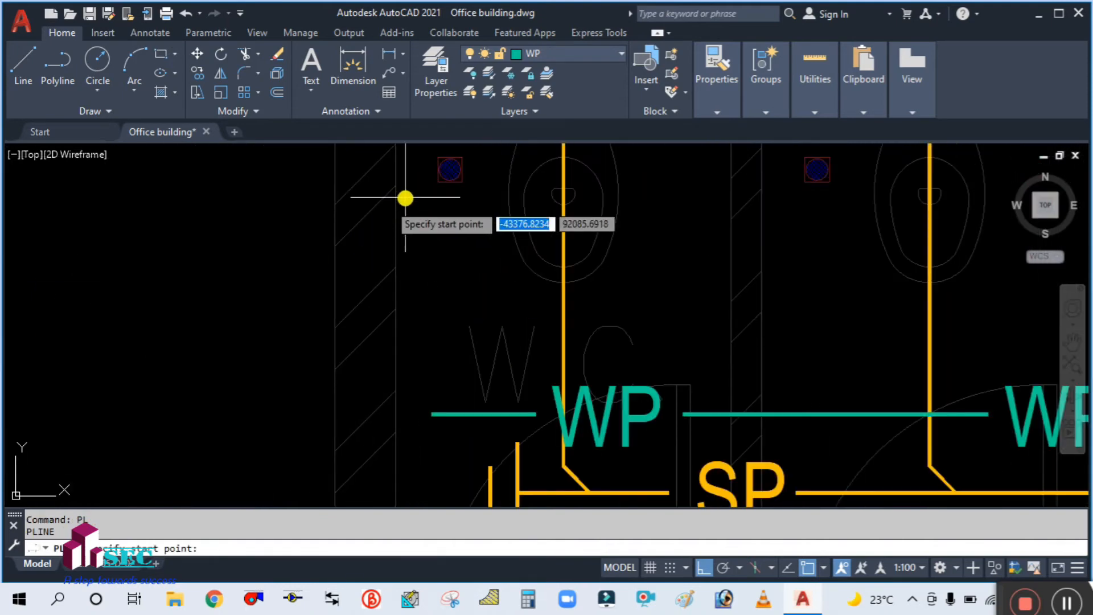
click(449, 182)
scroll(459, 402, up, 3)
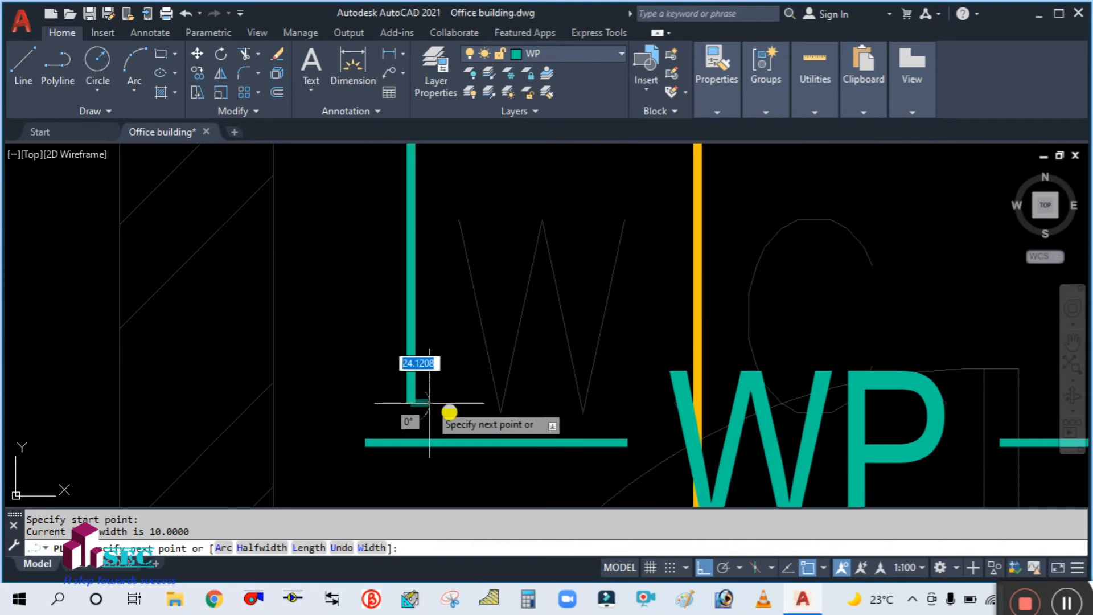
click(481, 402)
text(<4)
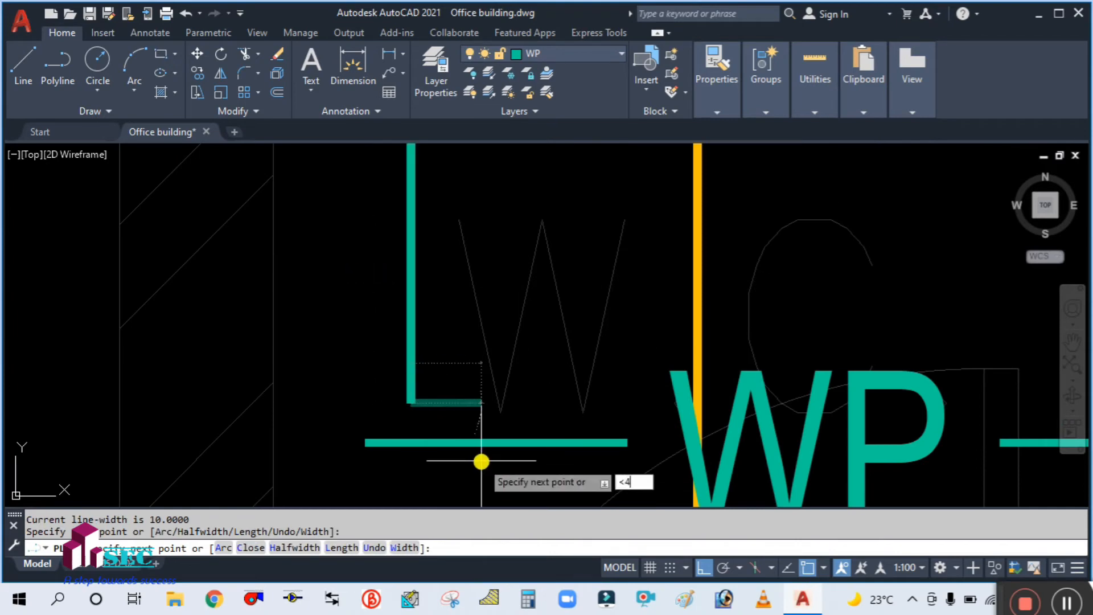
text(5)
key(Return)
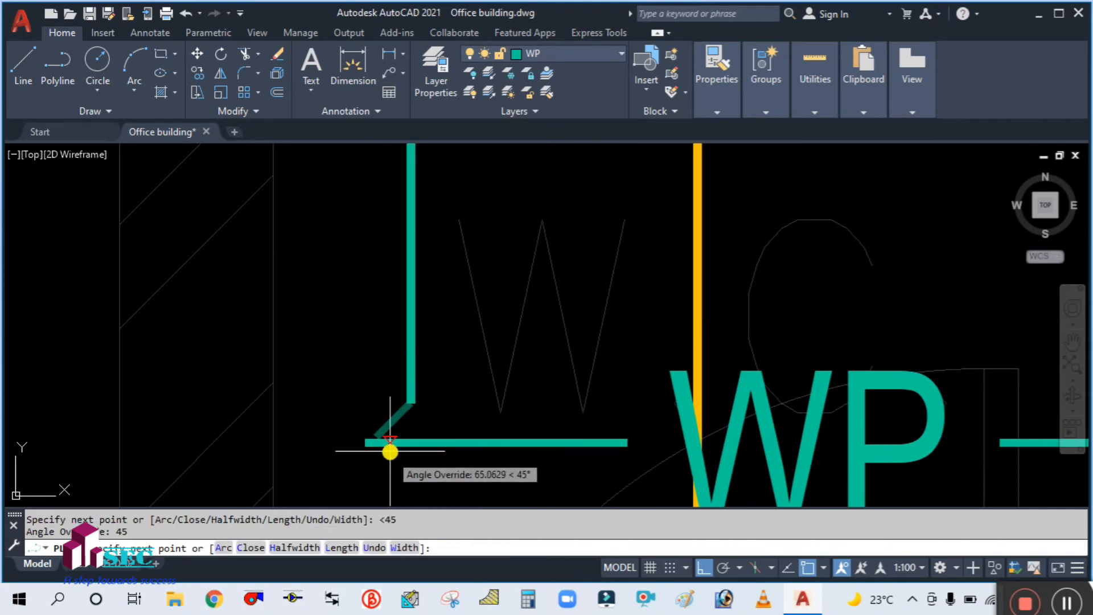
middle_drag(390, 451, 435, 293)
click(391, 361)
key(Escape)
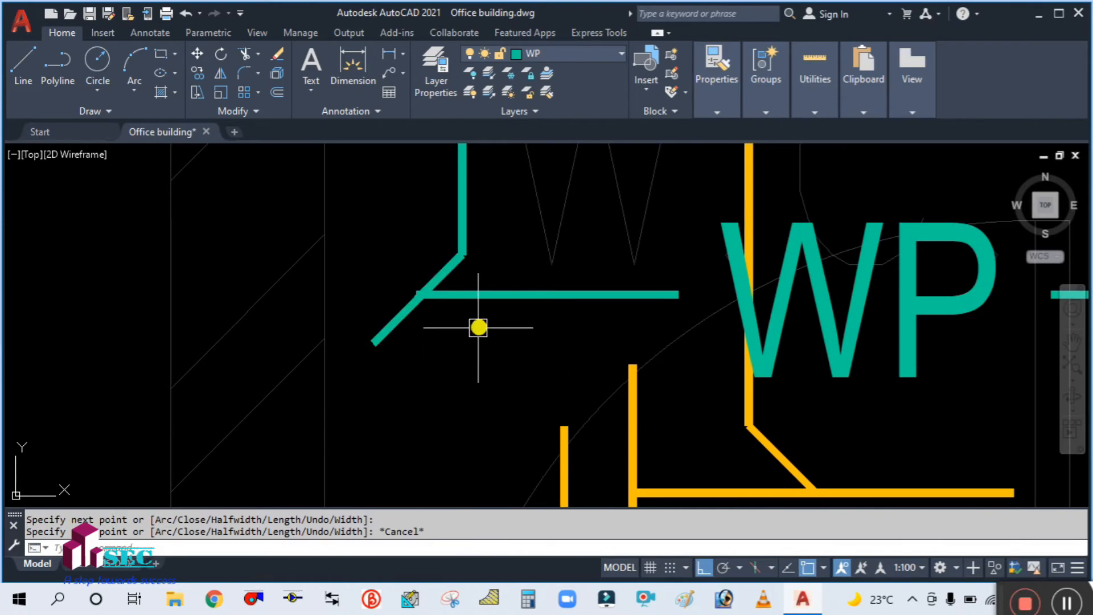
Step: Mirror the first cubicle's drain polyline about a vertical line through its bend, erasing the source object
text(mi)
key(Return)
click(396, 315)
key(Return)
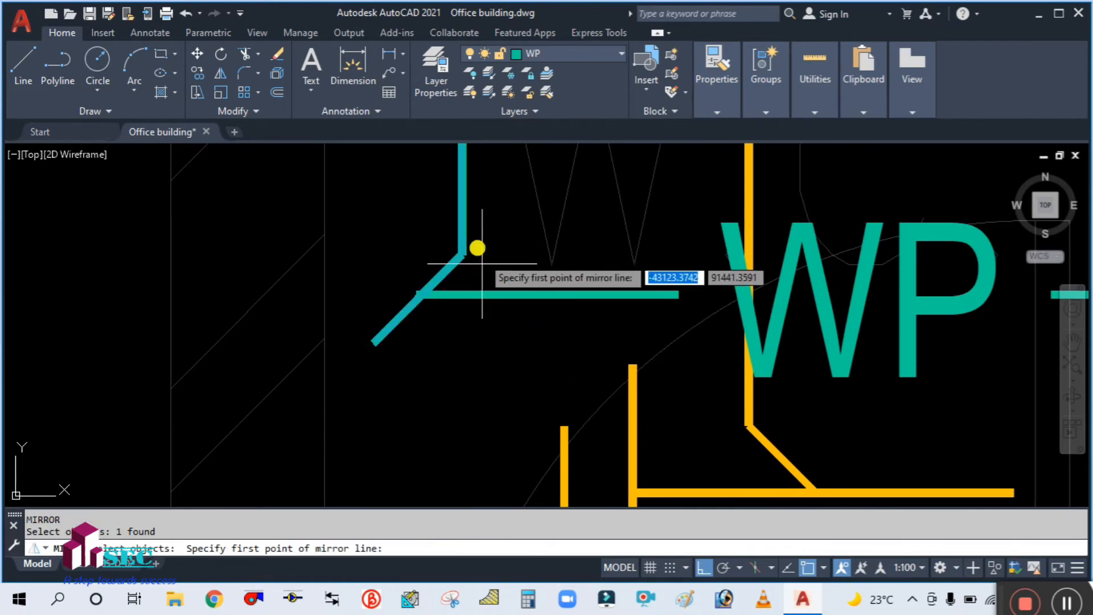
click(463, 251)
click(479, 394)
text(y)
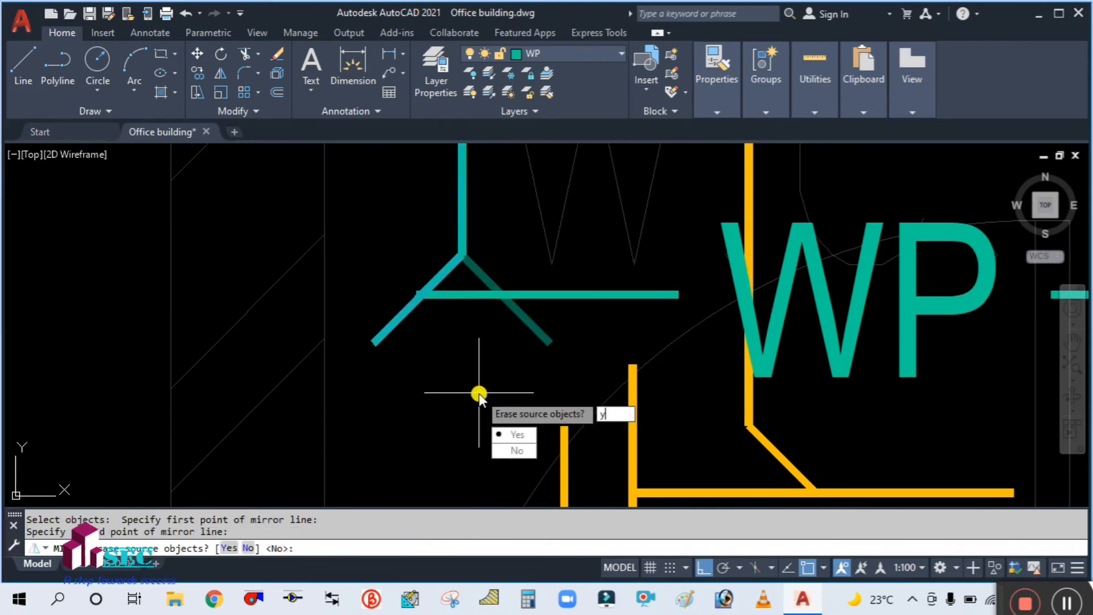
key(Return)
key(Escape)
Step: Copy the two-line end cap from the SP run's west end to the west end of the horizontal WP run
scroll(458, 345, down, 3)
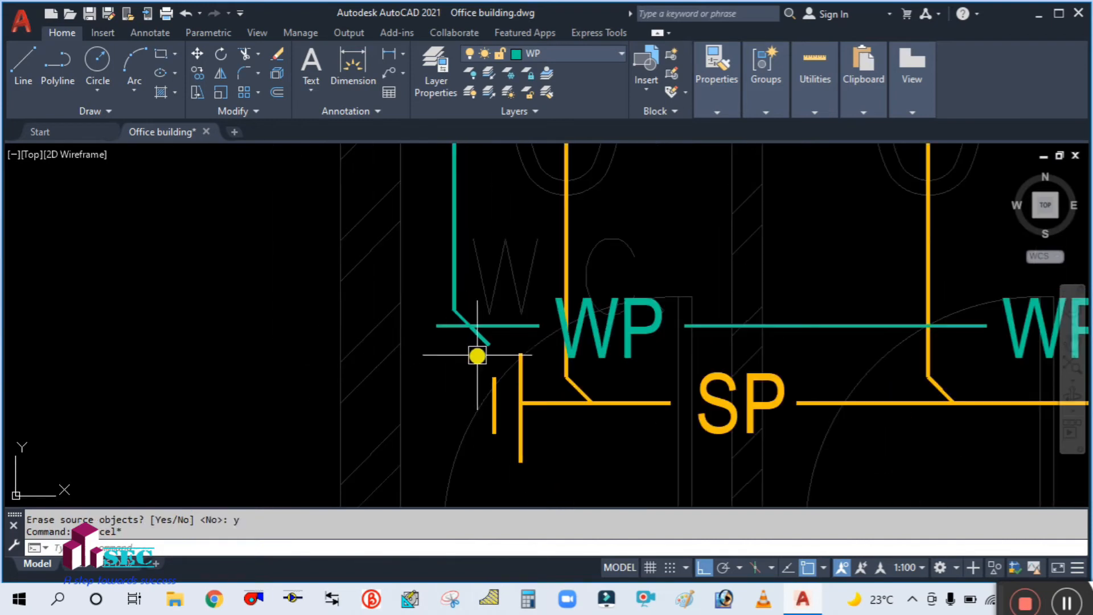
text(co)
key(Return)
click(550, 461)
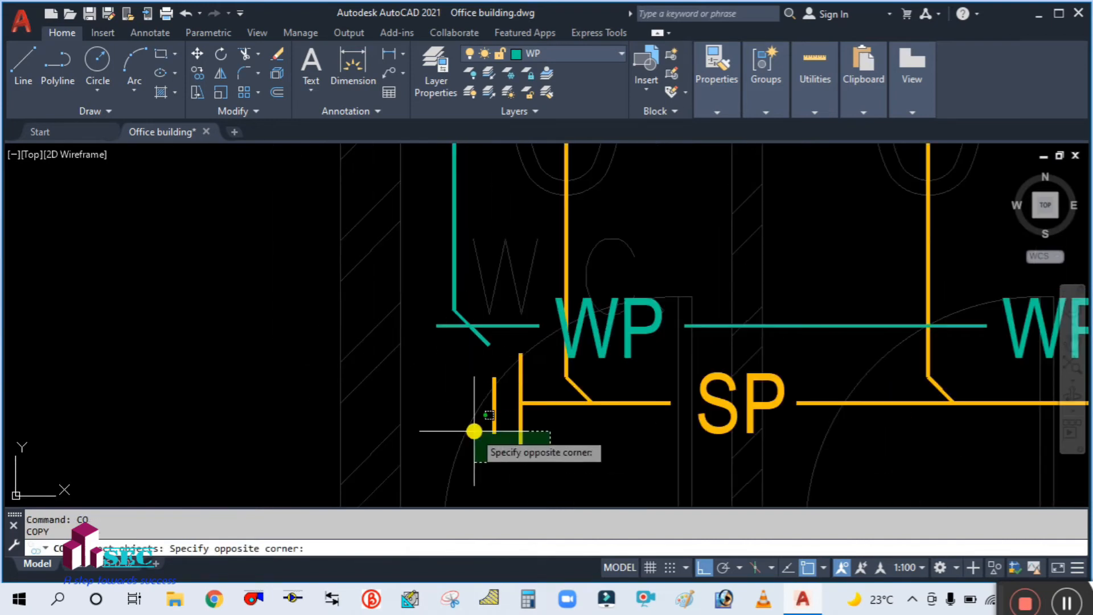
click(483, 428)
key(Return)
click(520, 402)
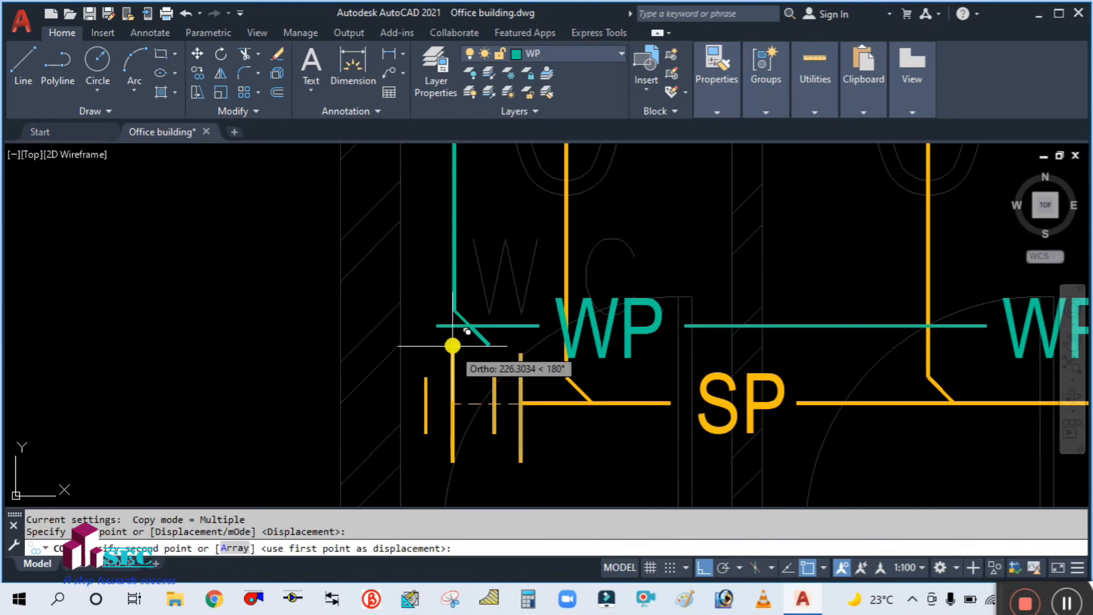
click(439, 323)
key(Escape)
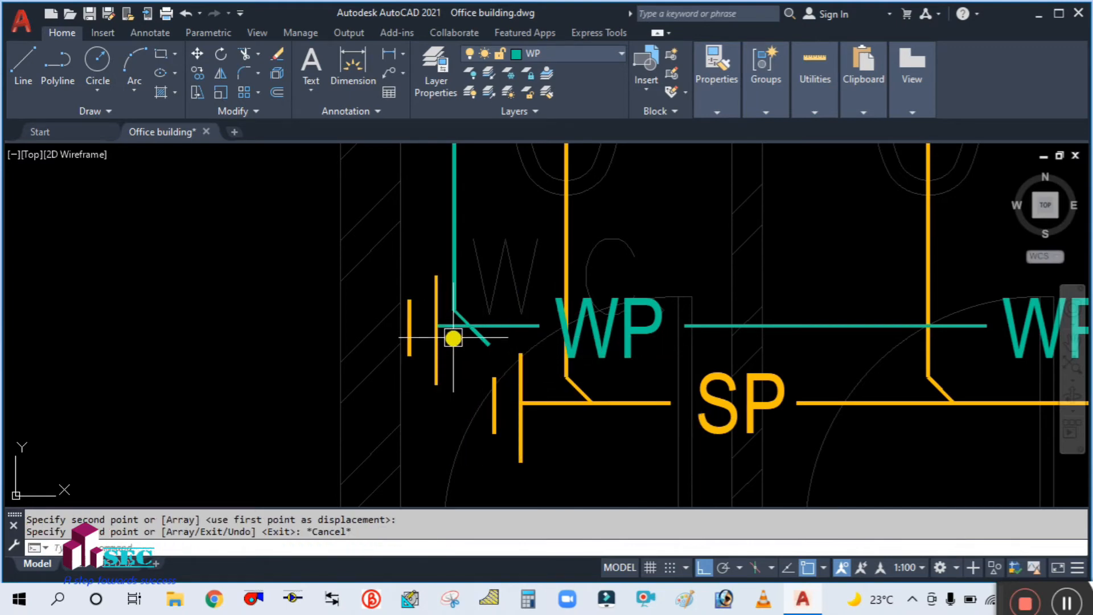
Step: Match the properties of both copied end-cap lines to the horizontal WP run
scroll(453, 337, up, 4)
text(ma)
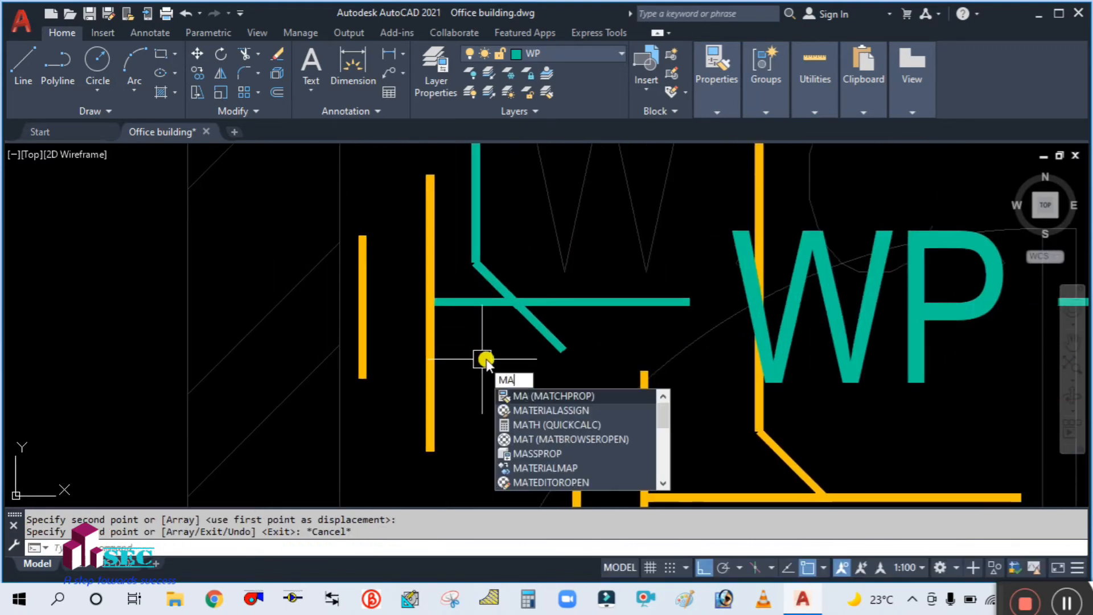
key(Return)
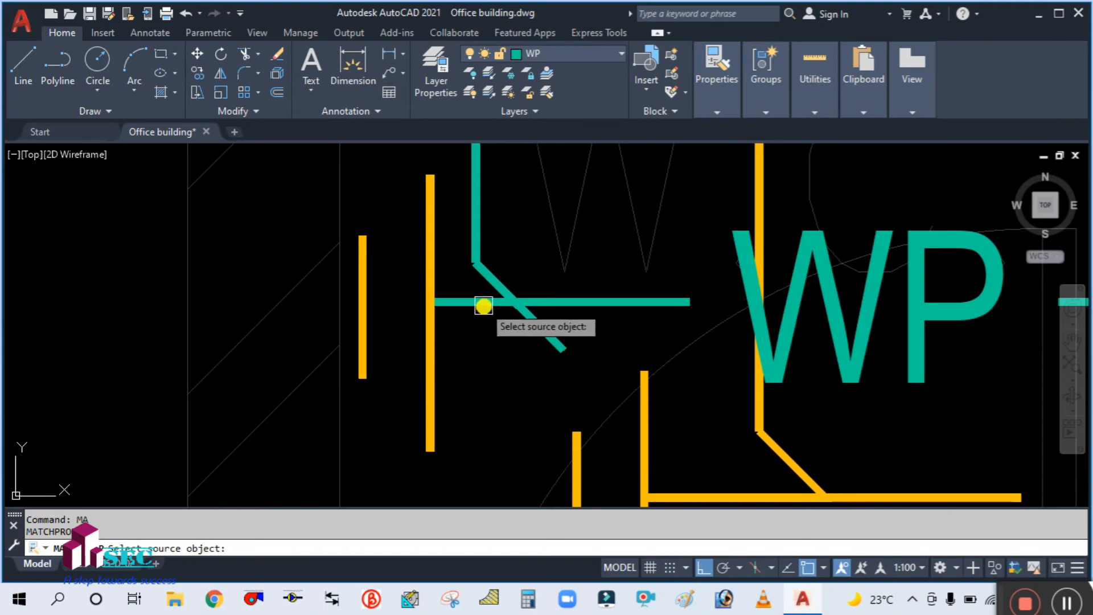
click(483, 306)
click(426, 380)
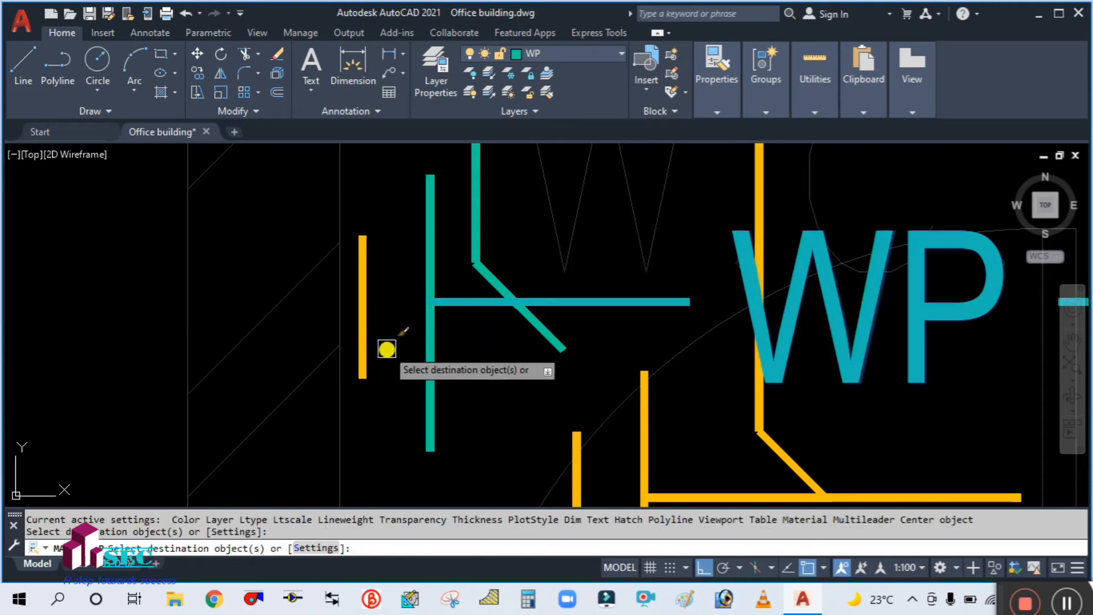
click(368, 342)
key(Escape)
Step: Trim the overhang of the first cubicle's 45° drain segment below the horizontal WP run
scroll(500, 347, down, 3)
scroll(480, 347, up, 1)
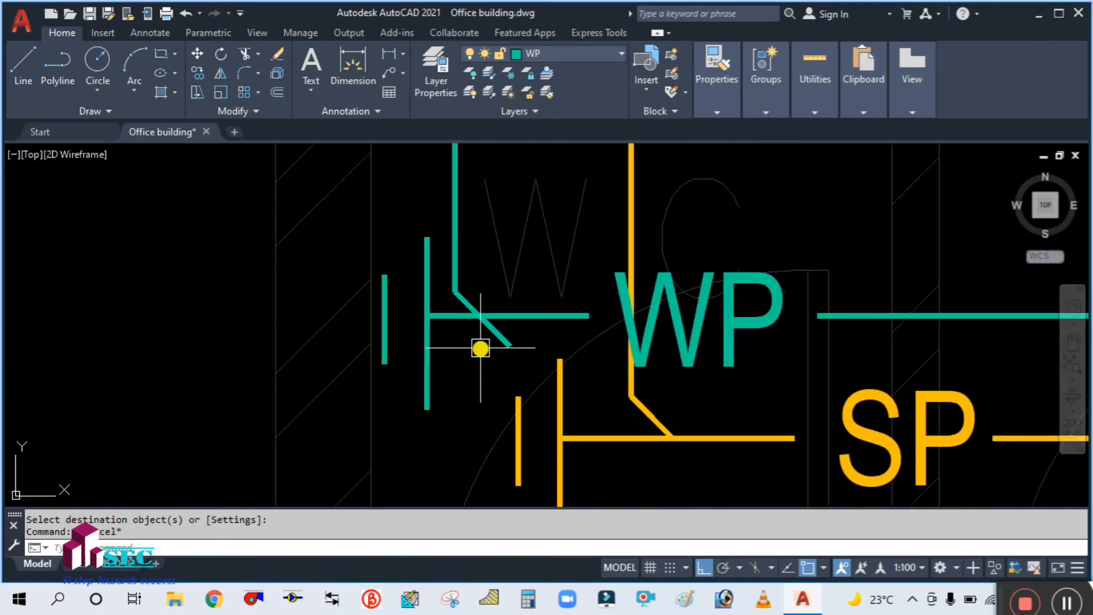
key(Return)
click(512, 341)
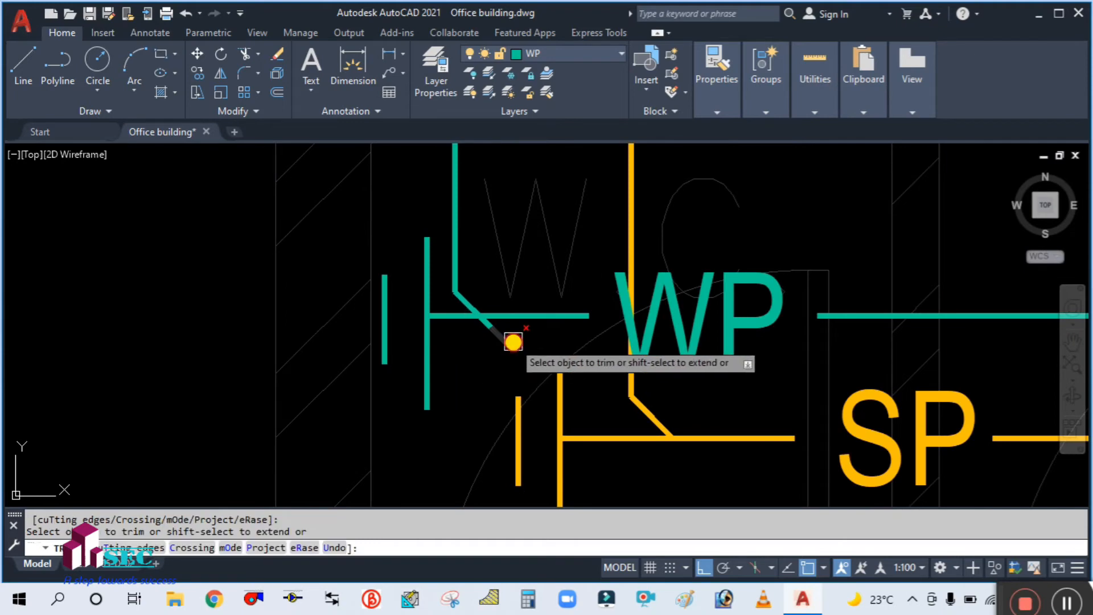
click(513, 340)
key(Return)
scroll(489, 326, up, 3)
click(495, 320)
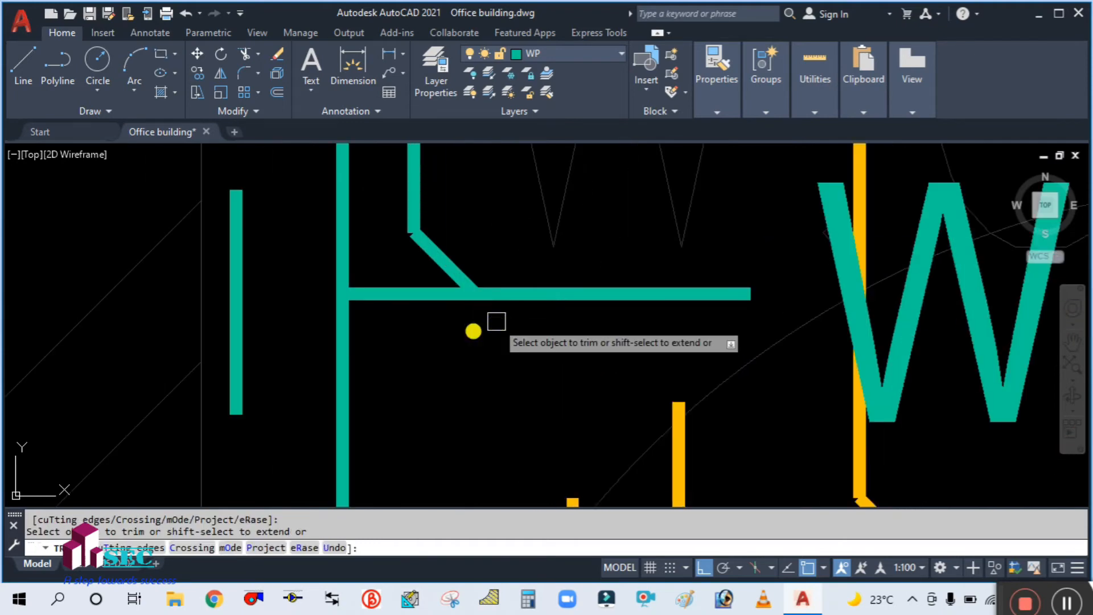
key(Escape)
Step: Copy the first cubicle's drain polyline to the floor drains of the second and third cubicles
scroll(420, 337, down, 3)
scroll(448, 330, down, 3)
scroll(458, 412, up, 1)
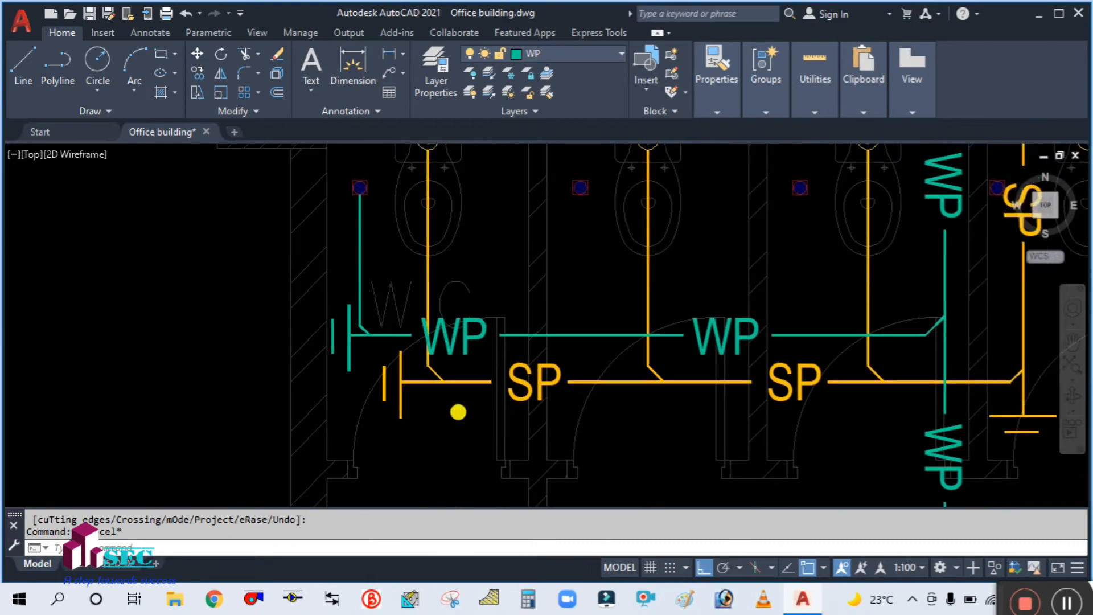
text(co)
key(Return)
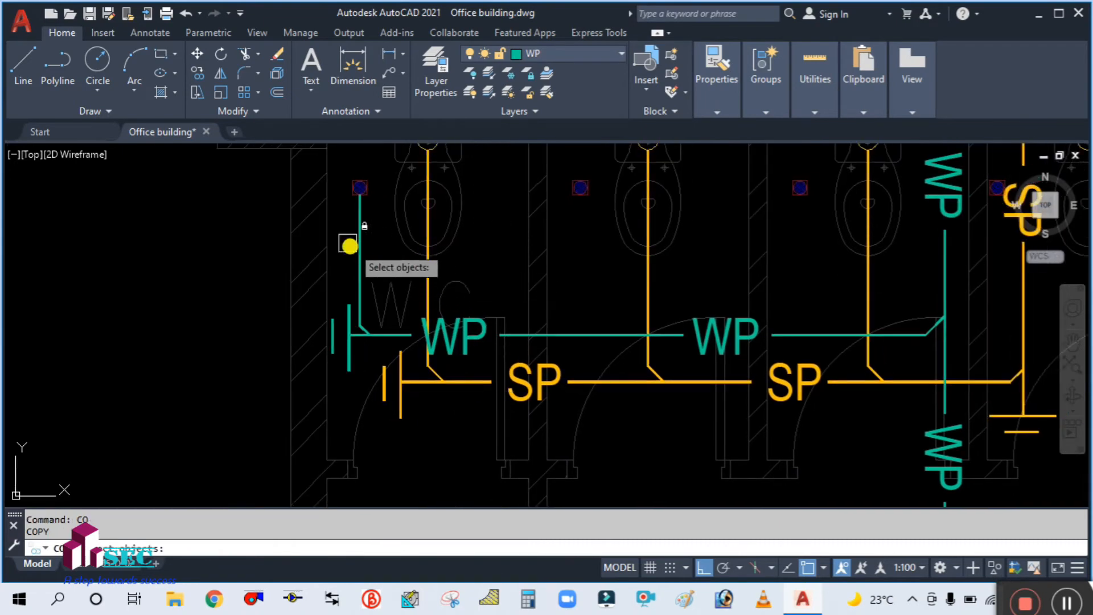
scroll(359, 204, up, 3)
key(Return)
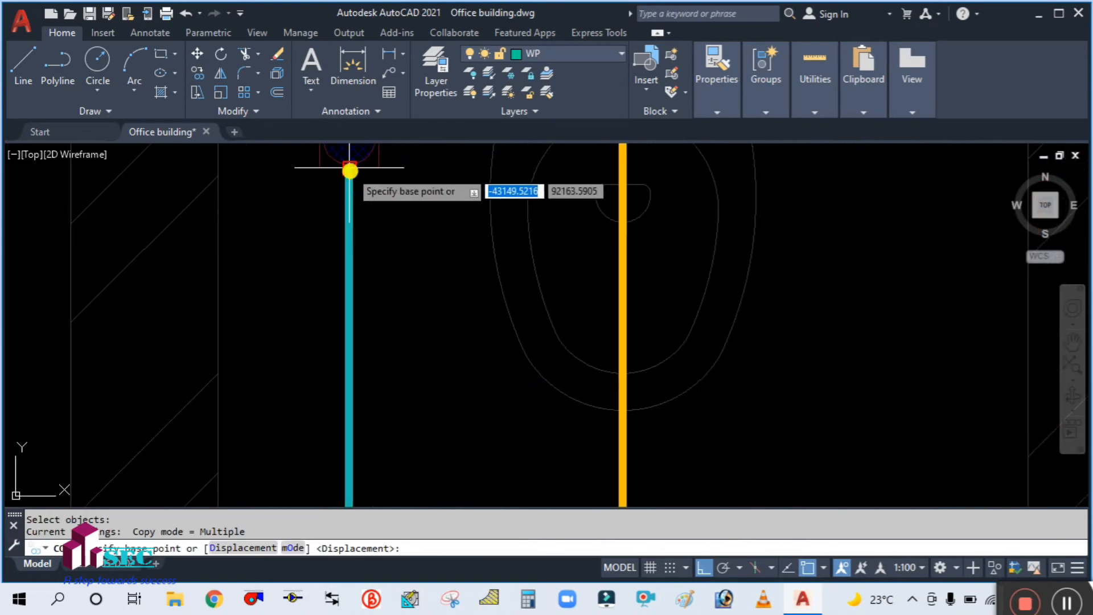
click(351, 174)
scroll(352, 174, down, 2)
scroll(614, 159, up, 4)
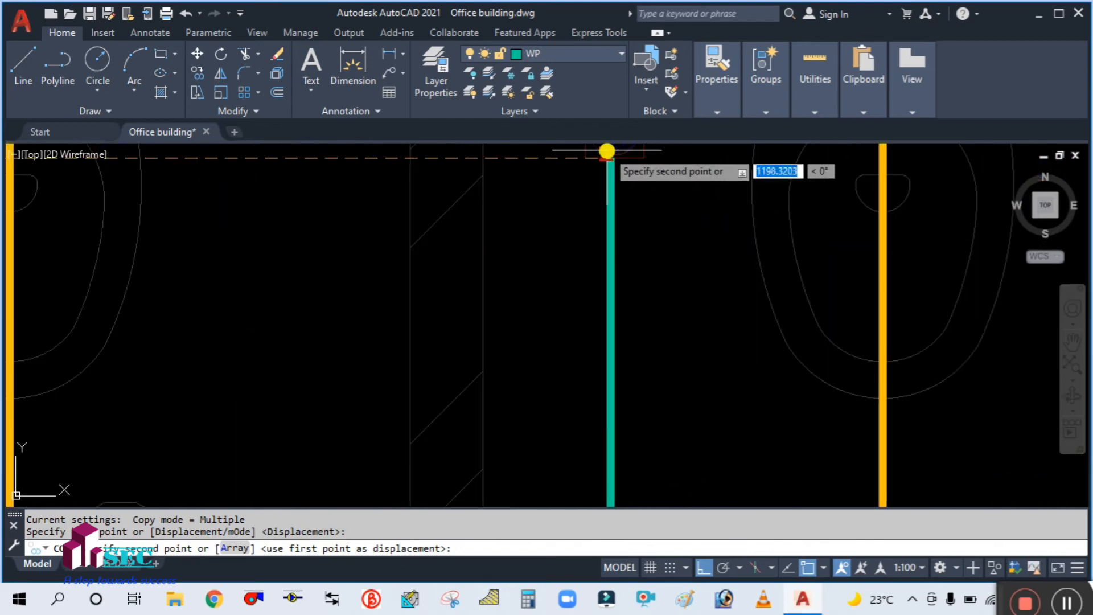
click(614, 166)
scroll(513, 220, down, 4)
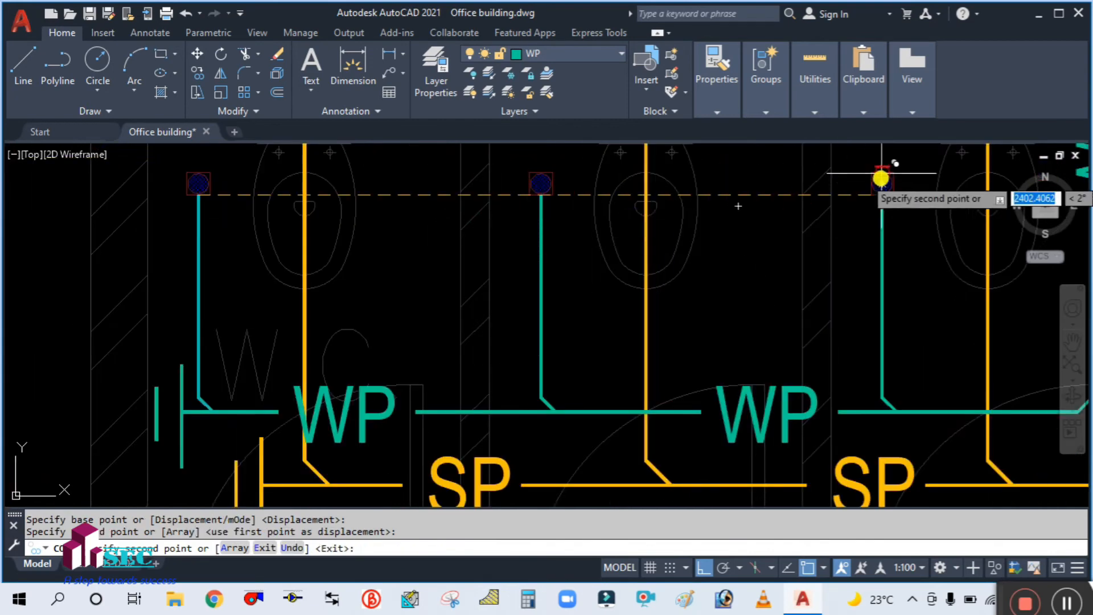
scroll(888, 182, up, 4)
key(Escape)
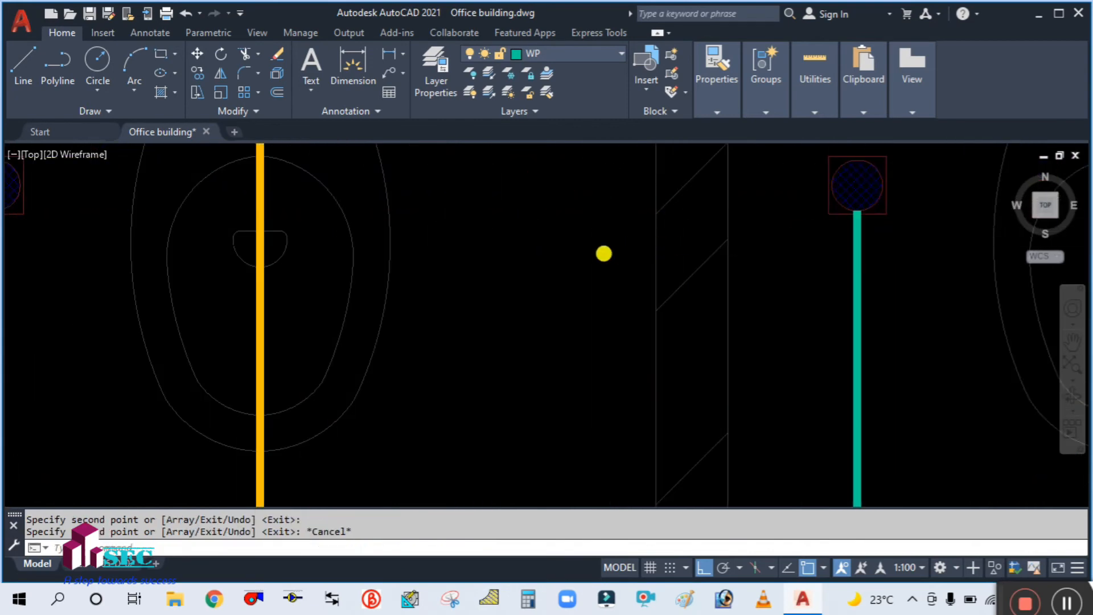
Step: Draw a WP polyline from the fourth cubicle's floor drain westward, ending in a segment at <-45 that crosses the vertical WP line
scroll(603, 251, down, 4)
middle_drag(708, 280, 650, 323)
scroll(655, 319, down, 1)
scroll(722, 290, up, 5)
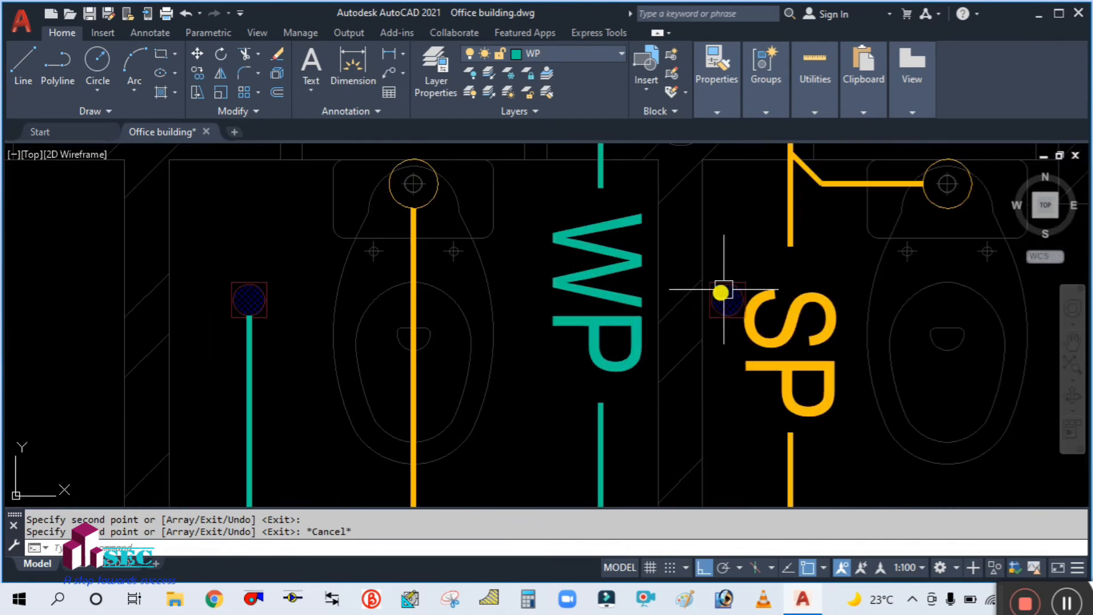
scroll(721, 259, down, 5)
scroll(740, 273, up, 4)
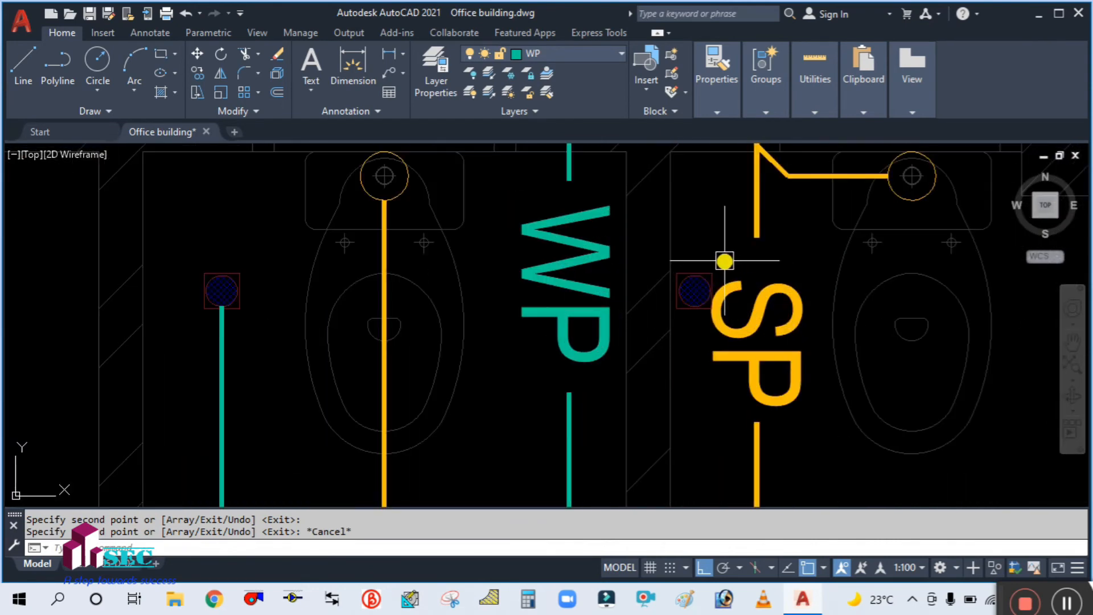
key(Return)
scroll(690, 302, up, 4)
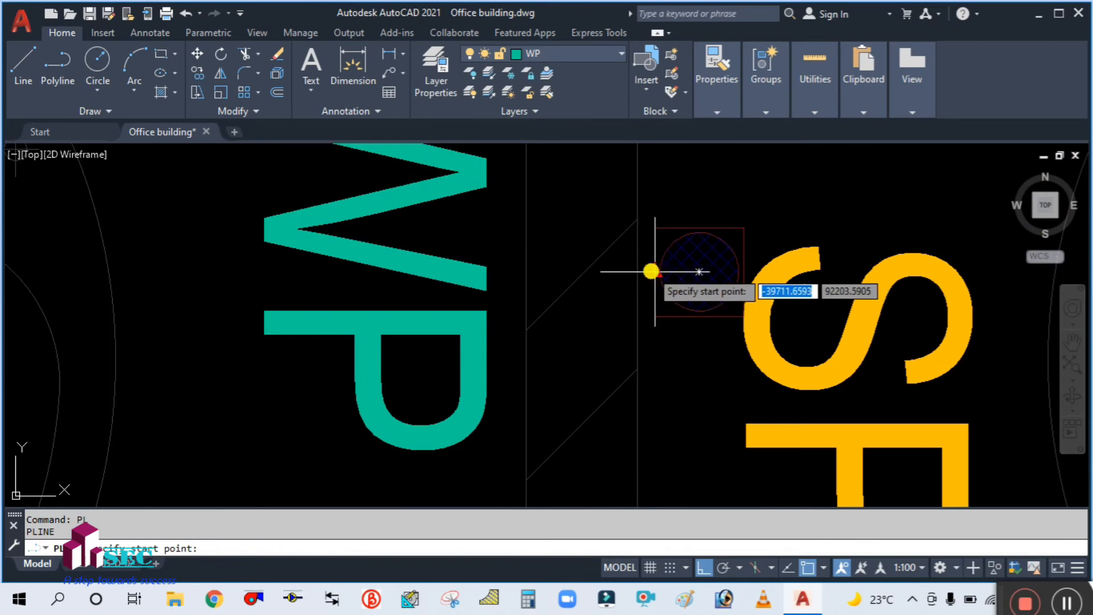
click(652, 271)
scroll(653, 272, down, 6)
scroll(649, 266, up, 4)
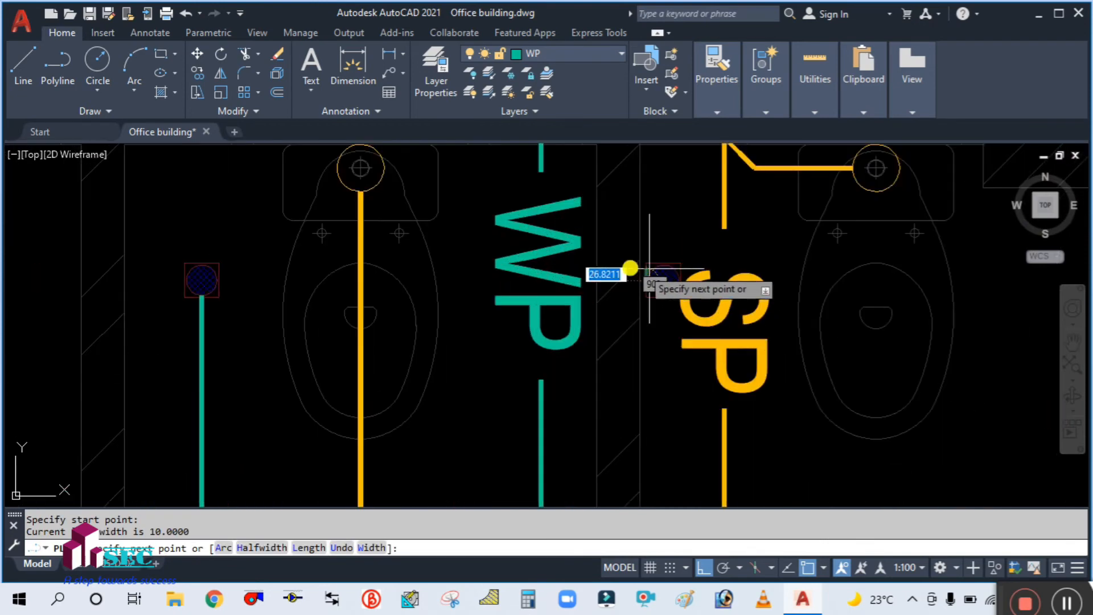
scroll(541, 281, up, 4)
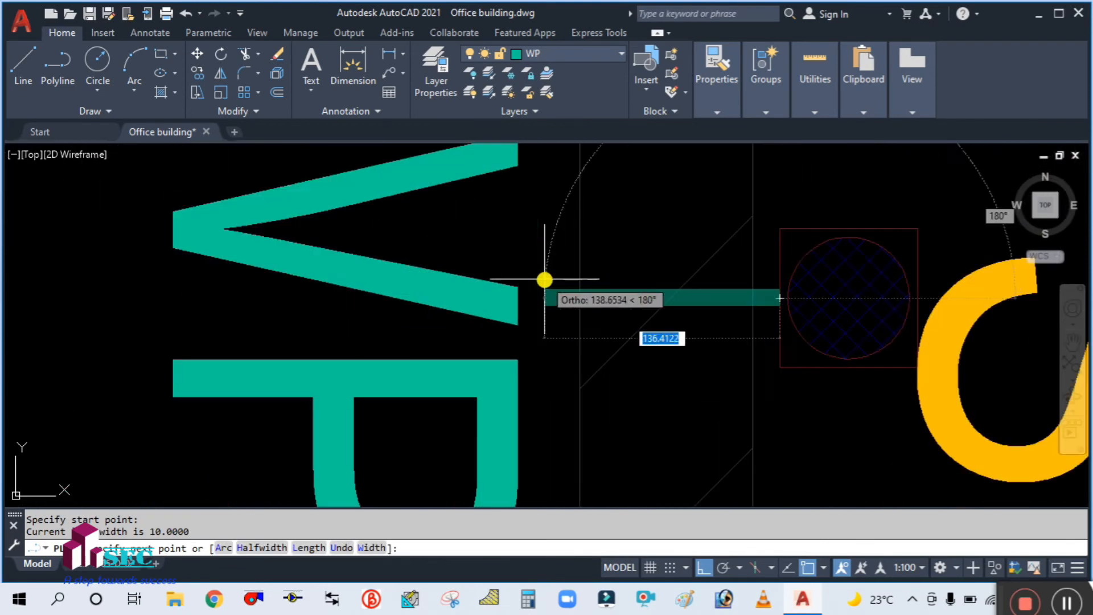
scroll(535, 283, down, 3)
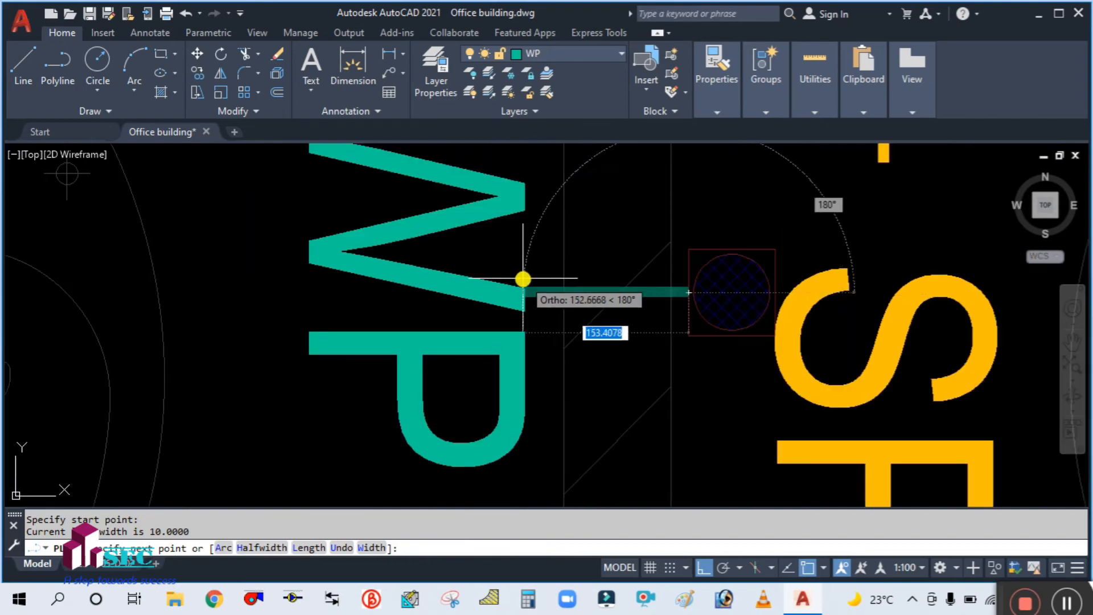
scroll(503, 274, up, 5)
click(514, 285)
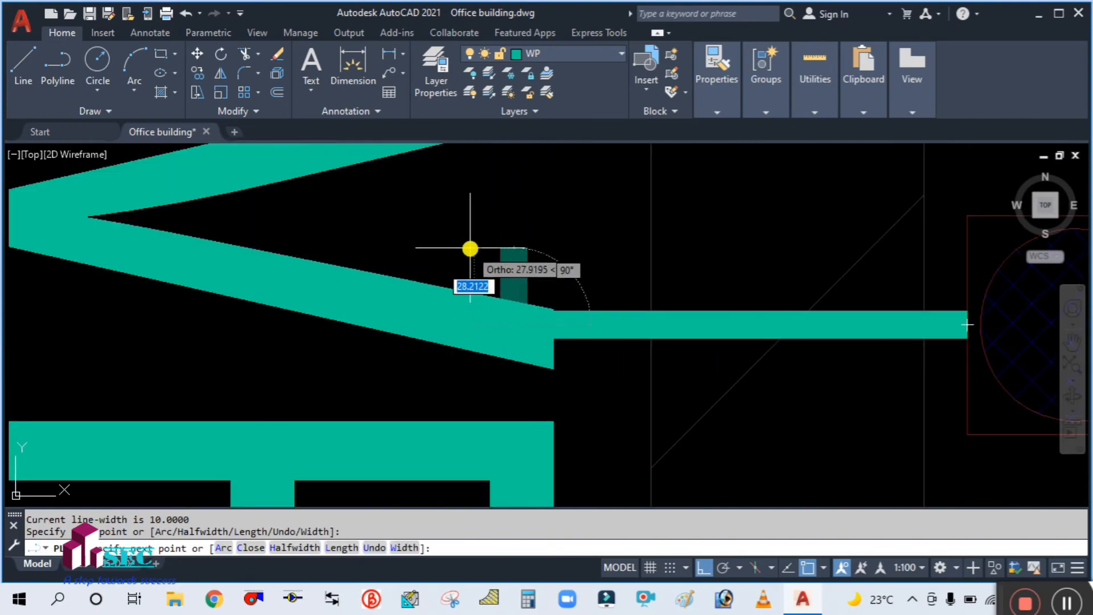
text(<)
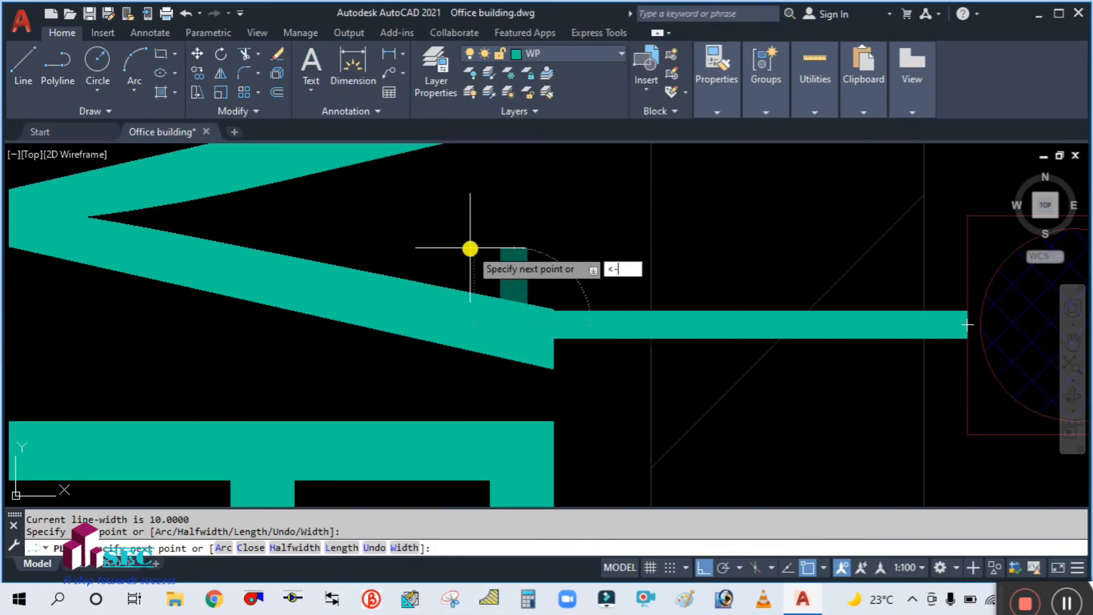
text(-45)
key(Return)
scroll(477, 261, down, 8)
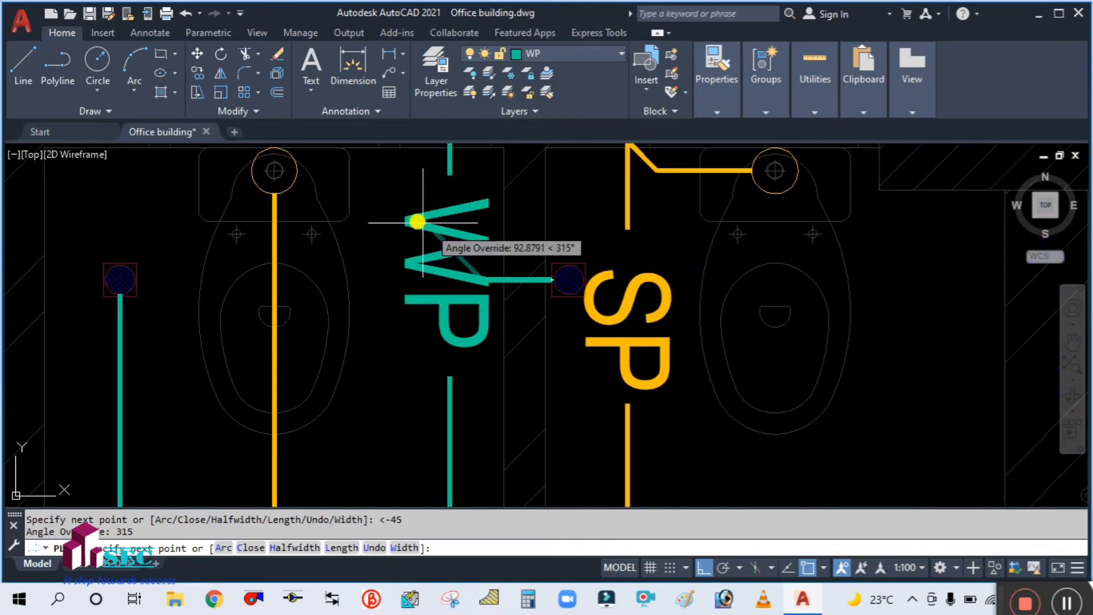
scroll(403, 215, up, 6)
key(Escape)
scroll(443, 346, down, 4)
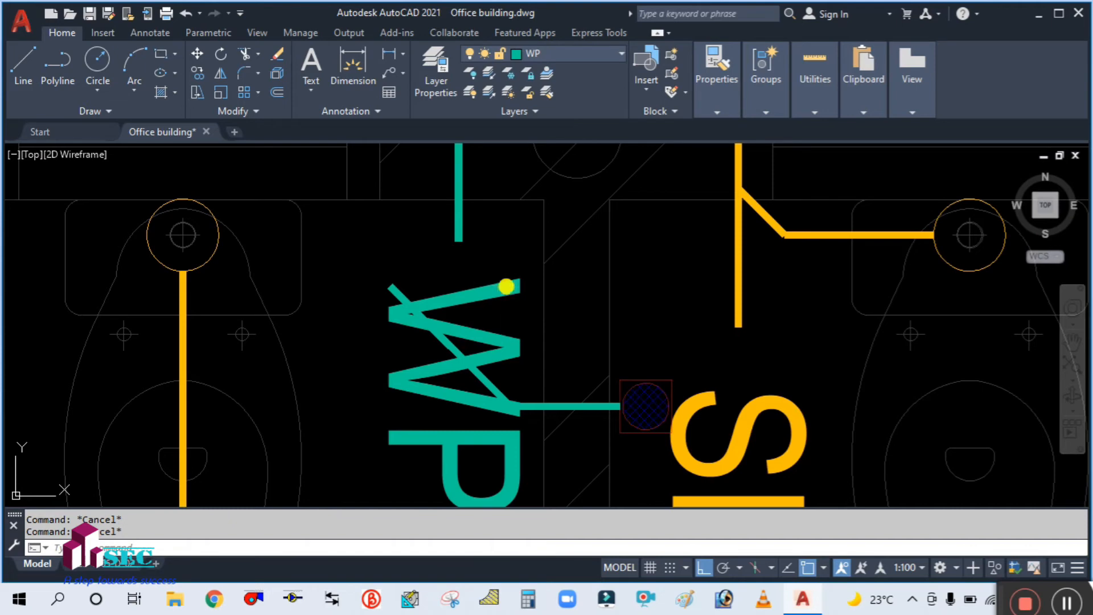
Step: Trim the fourth cubicle's 45° drain segment beyond the vertical WP line, using that line as the cutting edge
text(tr)
key(Return)
click(458, 233)
key(Return)
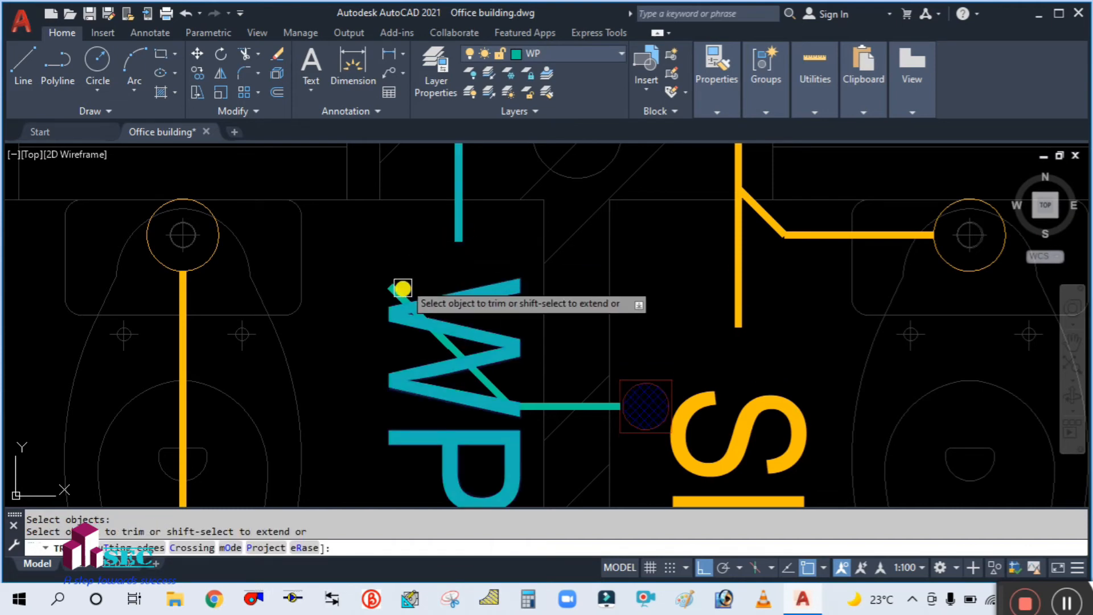
click(402, 288)
key(Escape)
Step: Draw a WP polyline from the ladies' toilet washbasin drain eastward to just short of the vertical WP line in the gents' toilets
scroll(486, 359, down, 5)
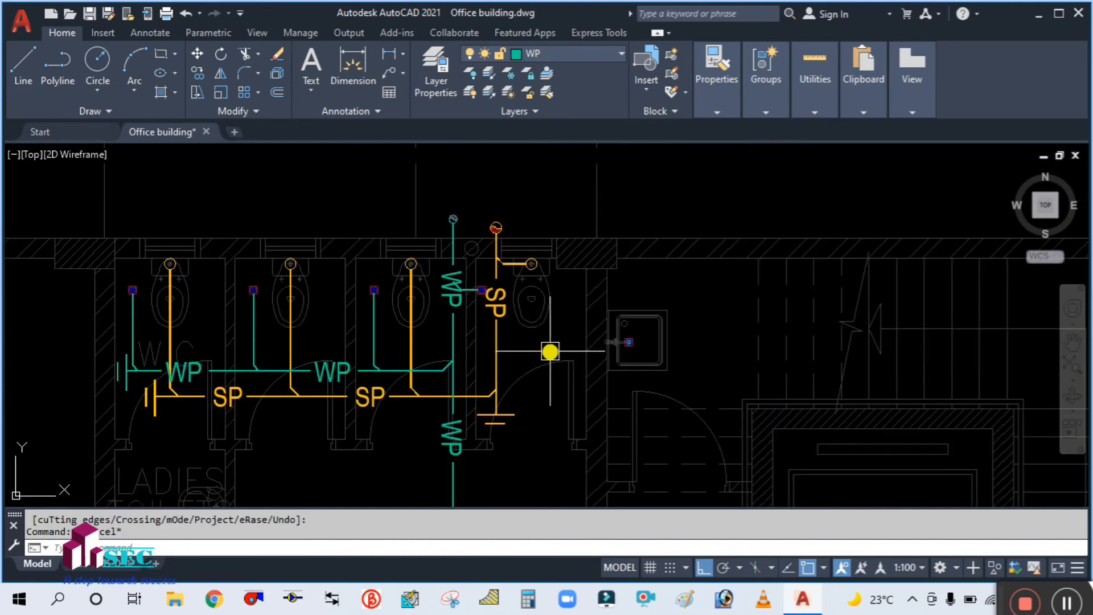
mouse_move(550, 351)
middle_down()
mouse_move(594, 193)
mouse_move(566, 295)
middle_up()
scroll(565, 296, up, 2)
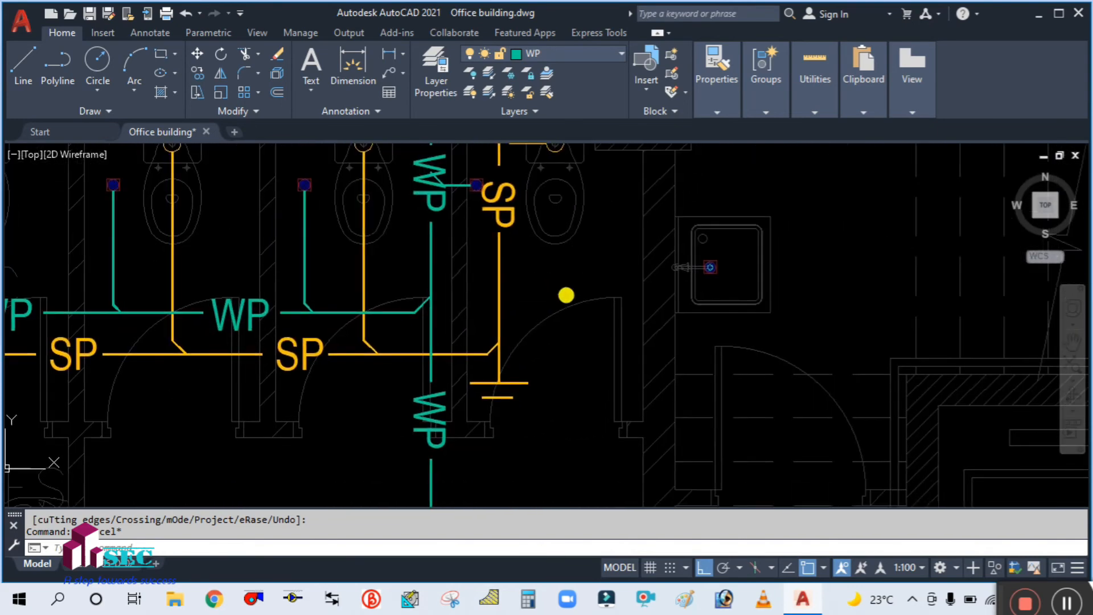
scroll(571, 268, down, 3)
scroll(568, 268, up, 3)
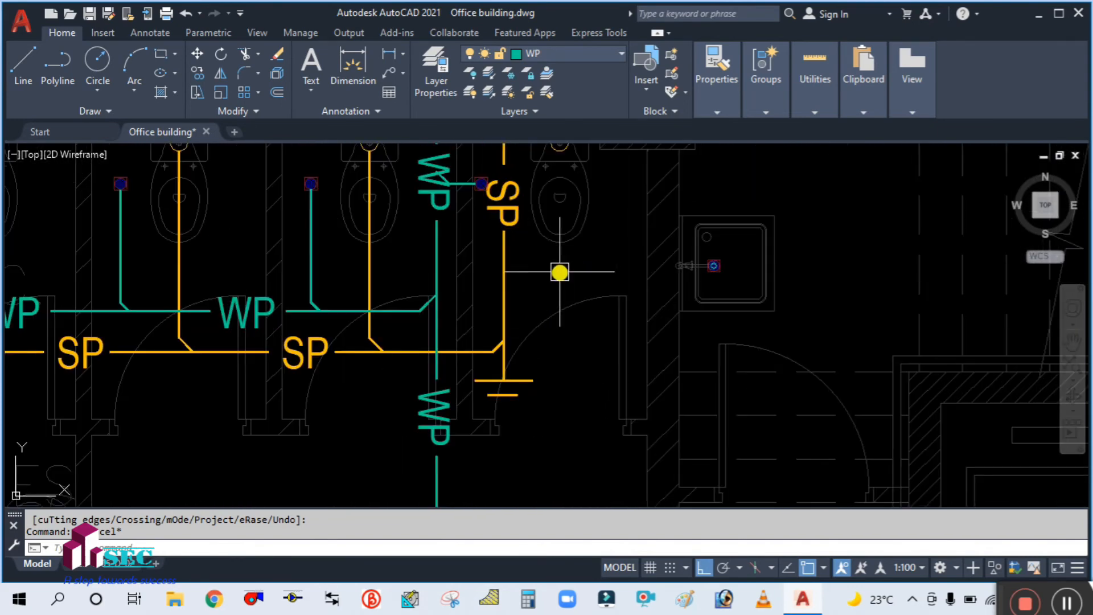
scroll(575, 267, down, 4)
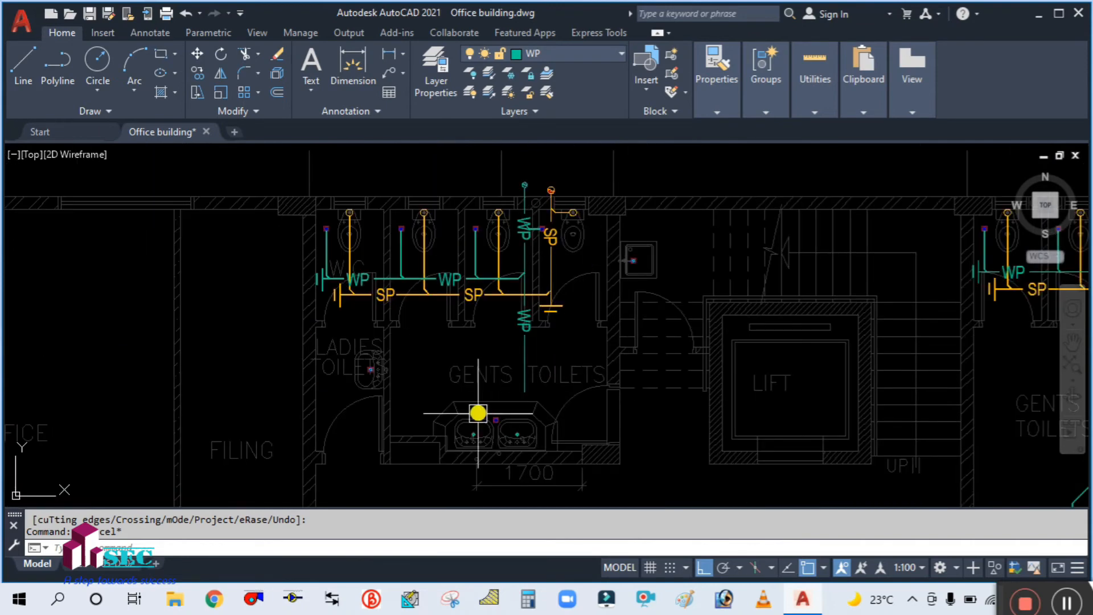
scroll(461, 350, up, 4)
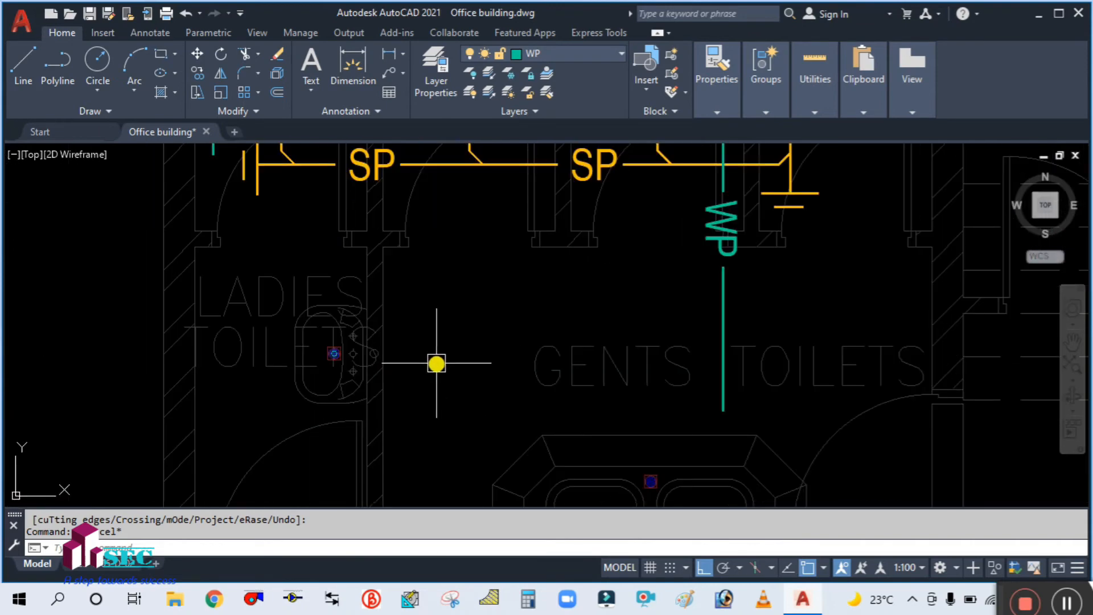
text(PL)
key(Return)
scroll(342, 358, up, 6)
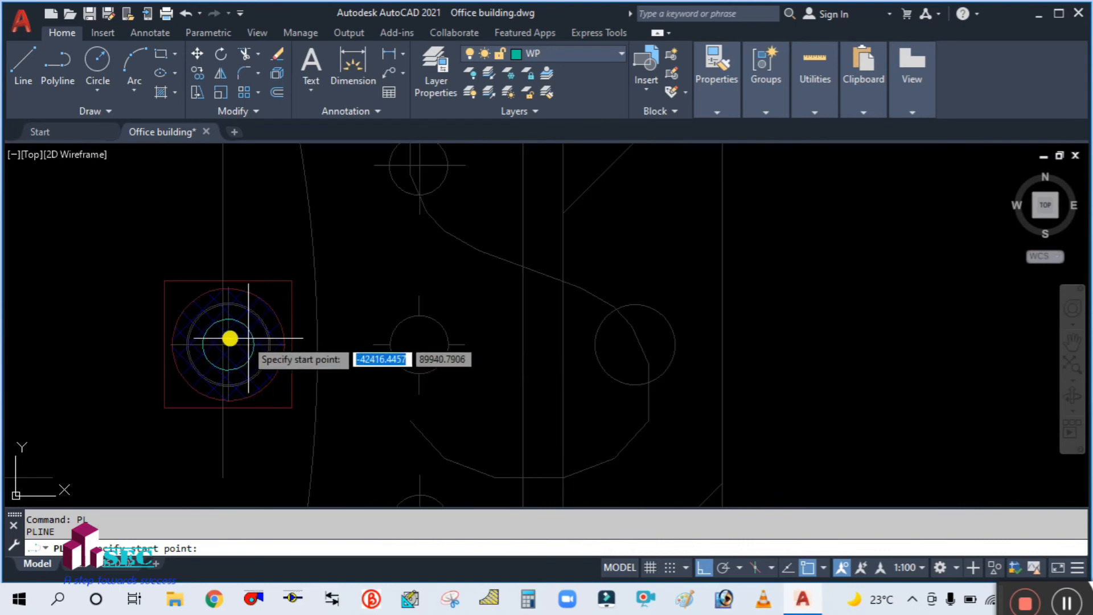
scroll(287, 344, down, 2)
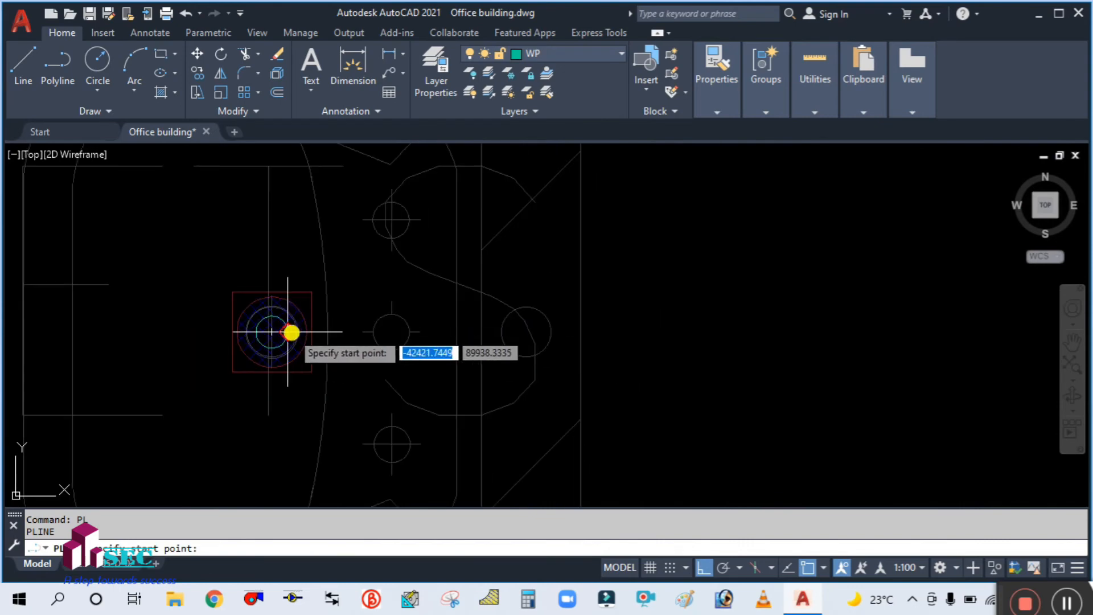
click(310, 330)
scroll(395, 330, down, 2)
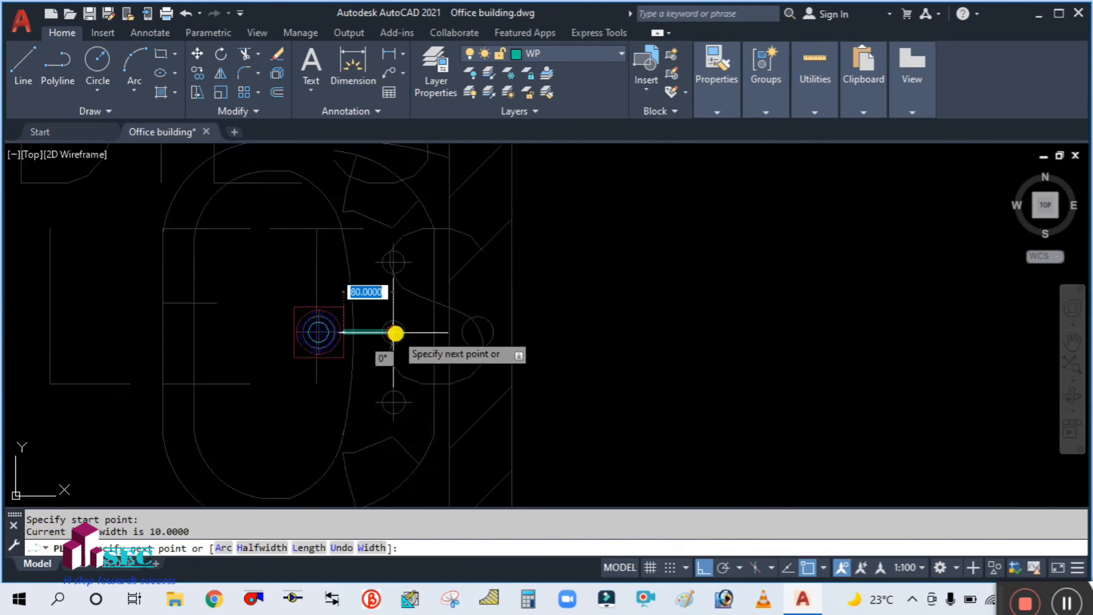
scroll(490, 330, down, 6)
scroll(608, 330, up, 2)
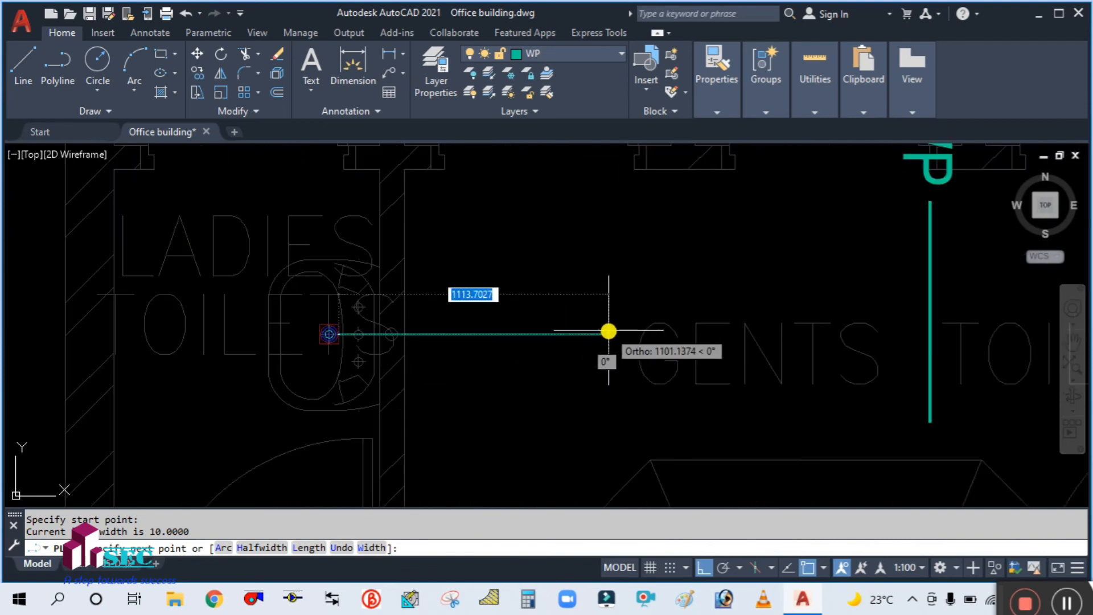
scroll(589, 332, down, 2)
scroll(632, 329, up, 3)
scroll(757, 335, up, 4)
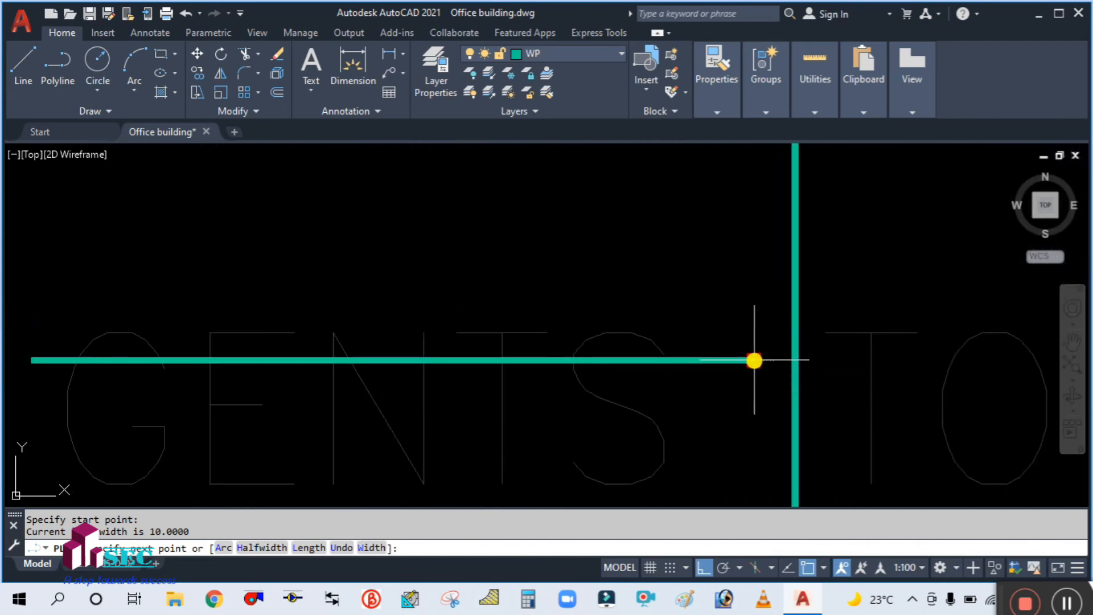
click(754, 361)
Step: End the ladies' washbasin polyline with a segment at <45 that crosses the vertical WP line
scroll(767, 344, up, 4)
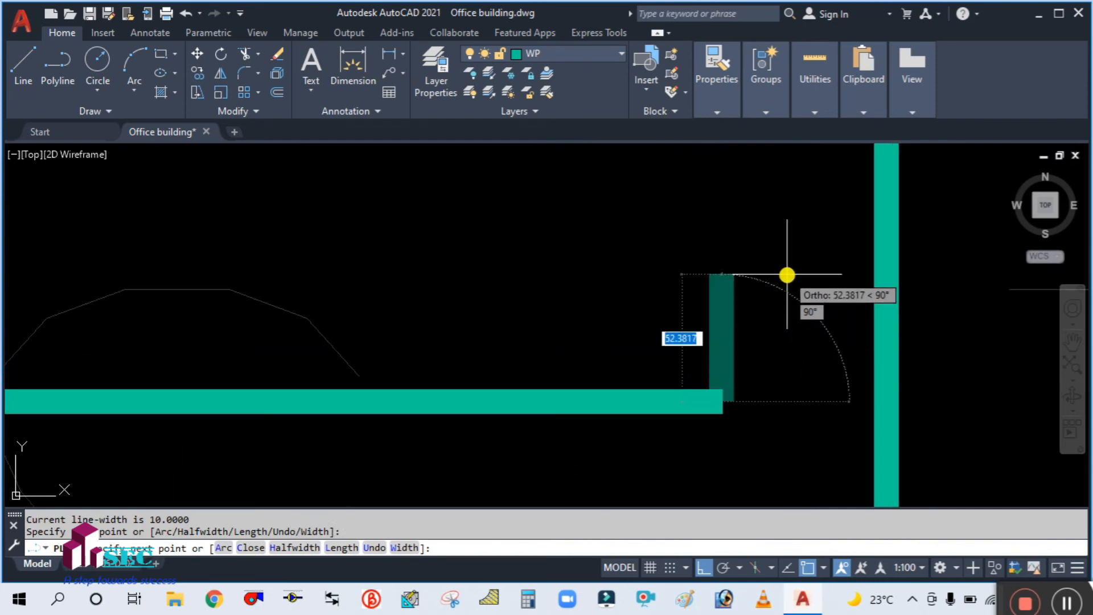
text(<45)
key(Return)
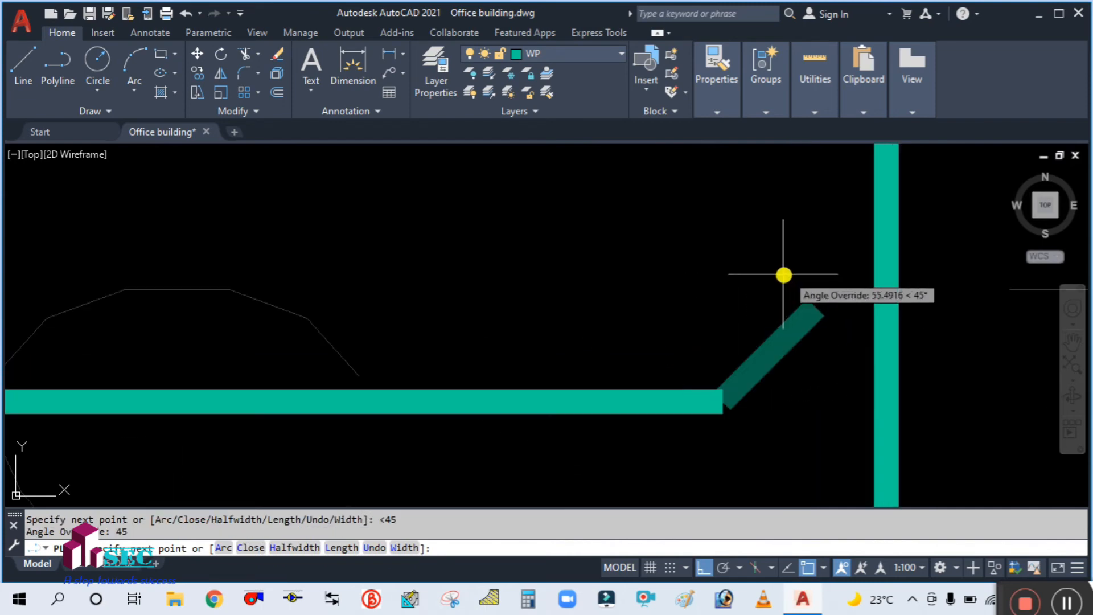
scroll(776, 282, down, 3)
scroll(849, 259, up, 2)
click(849, 257)
key(Escape)
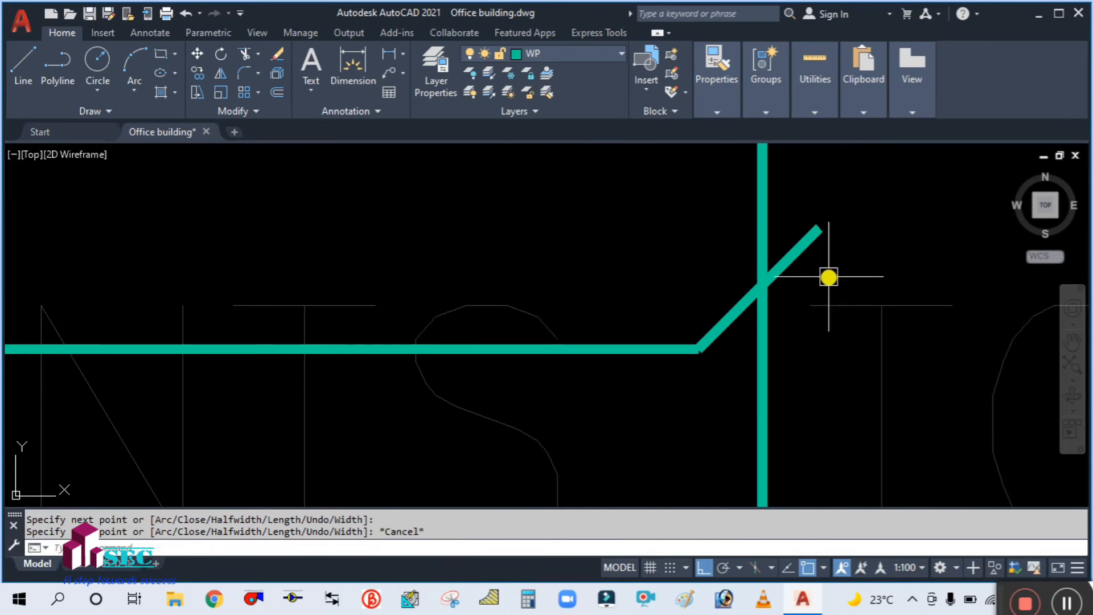
Step: Trim the washbasin drain's 45° segment beyond the vertical WP line and delete the leftover piece
key(Return)
click(811, 260)
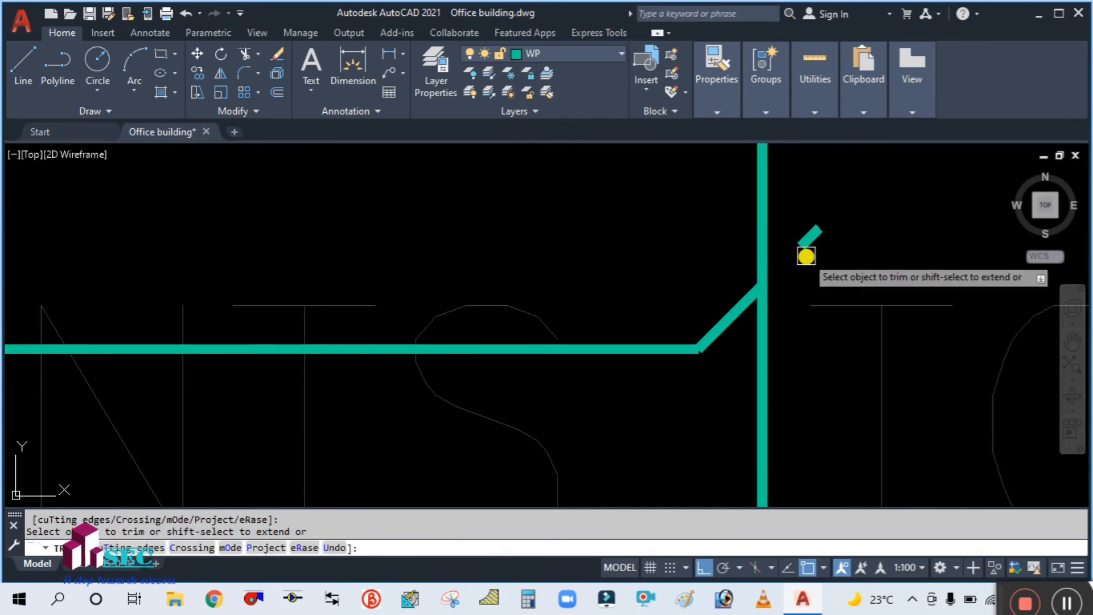
click(814, 245)
key(Escape)
key(Delete)
Step: Draw a WP polyline from the gents' west washbasin drain south into the wall, then east past the second washbasin
scroll(735, 251, down, 5)
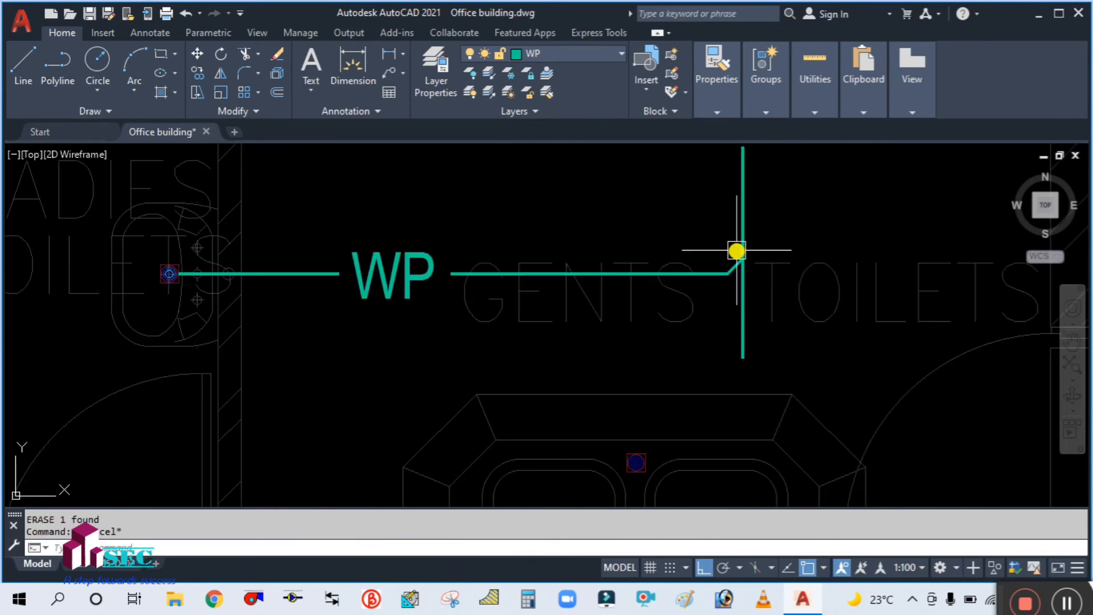
scroll(620, 254, down, 2)
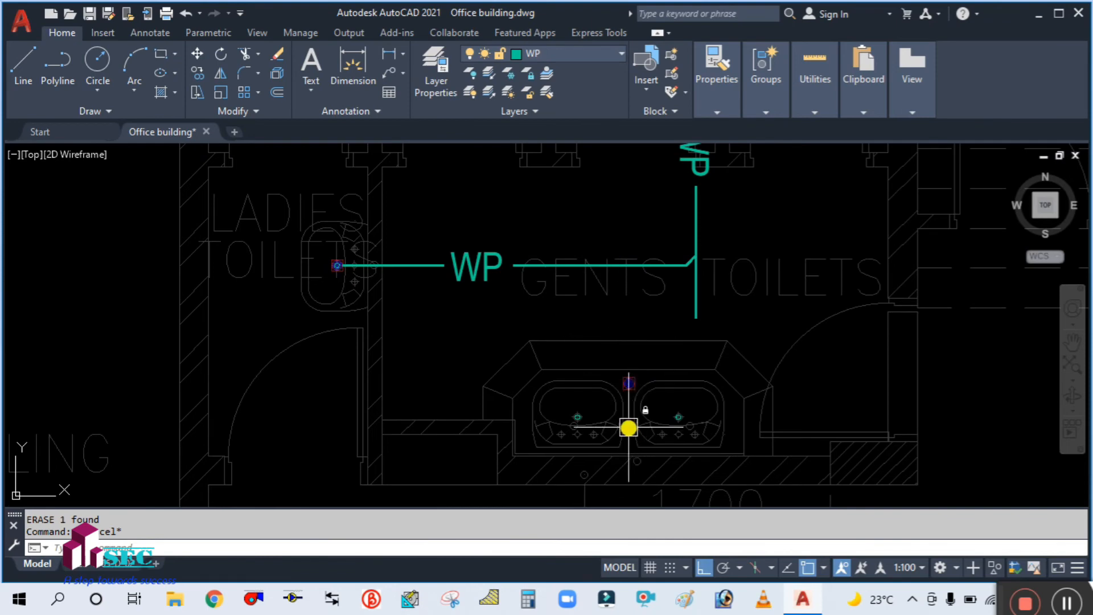
scroll(628, 427, up, 4)
text(l)
key(Return)
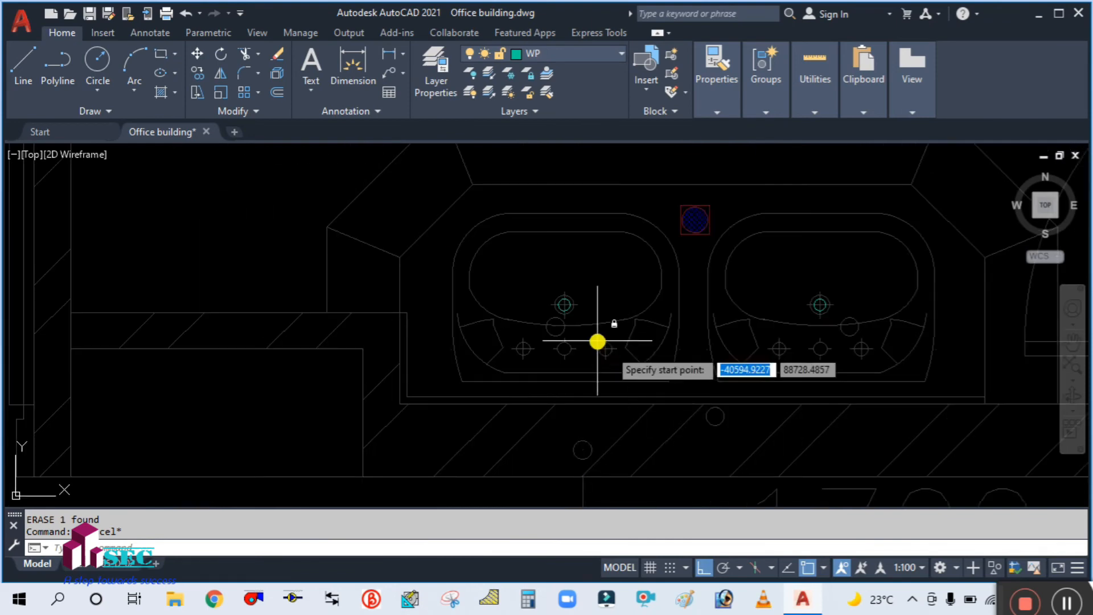
scroll(569, 308, up, 5)
click(484, 259)
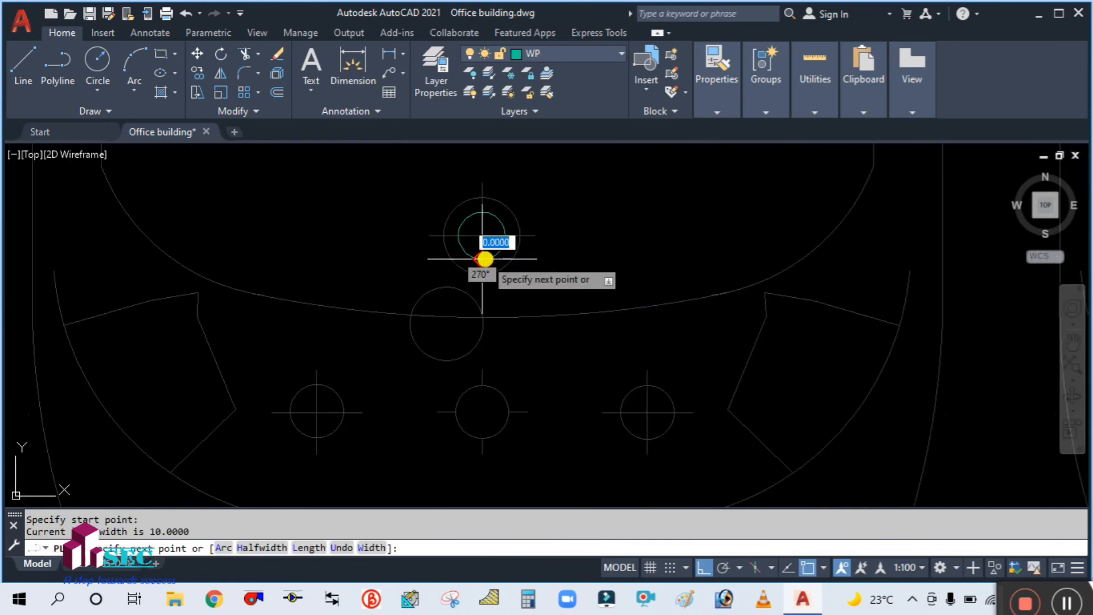
scroll(482, 251, down, 3)
click(493, 428)
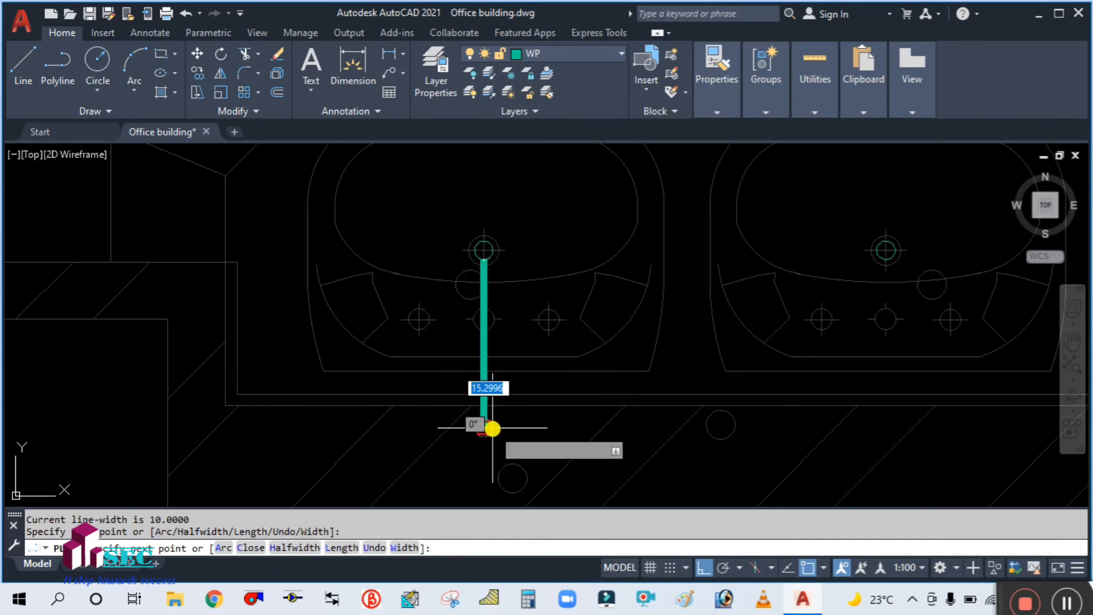
scroll(700, 427, down, 2)
scroll(639, 434, up, 3)
click(627, 439)
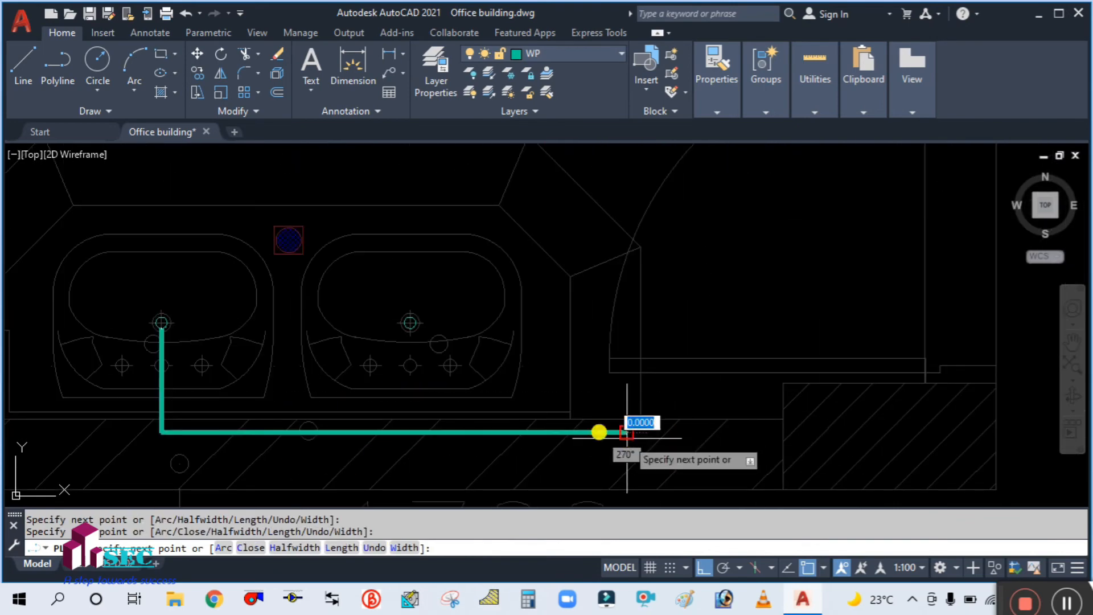
key(Escape)
Step: Draw a WP polyline from the gents' east washbasin drain south across the horizontal WP run in the wall
text(pl)
key(Return)
scroll(407, 319, up, 4)
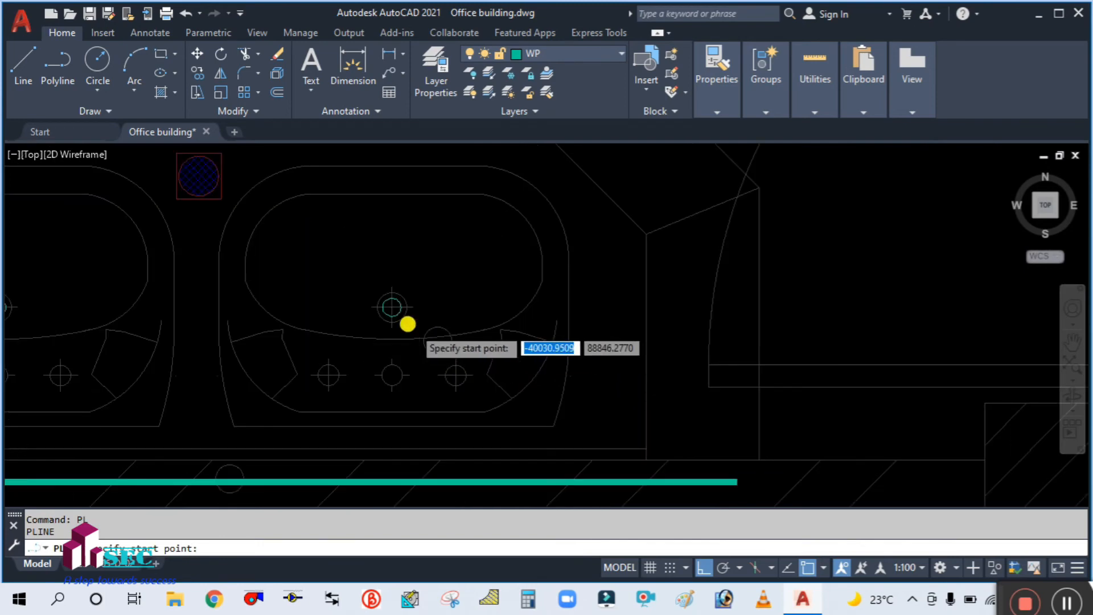
click(385, 313)
scroll(386, 325, down, 3)
scroll(378, 429, up, 3)
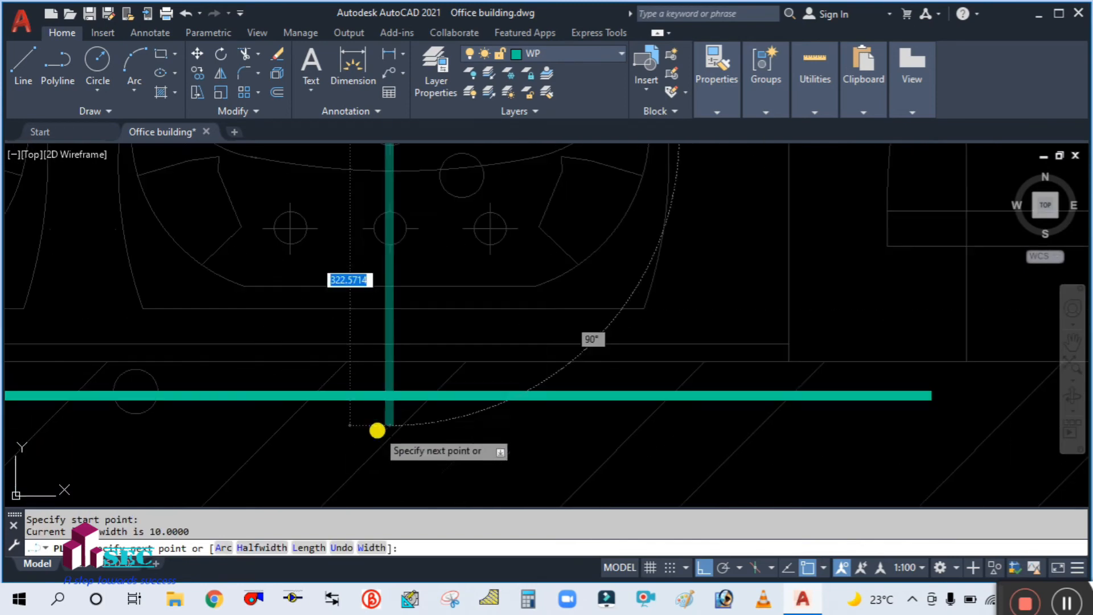
click(376, 430)
key(Escape)
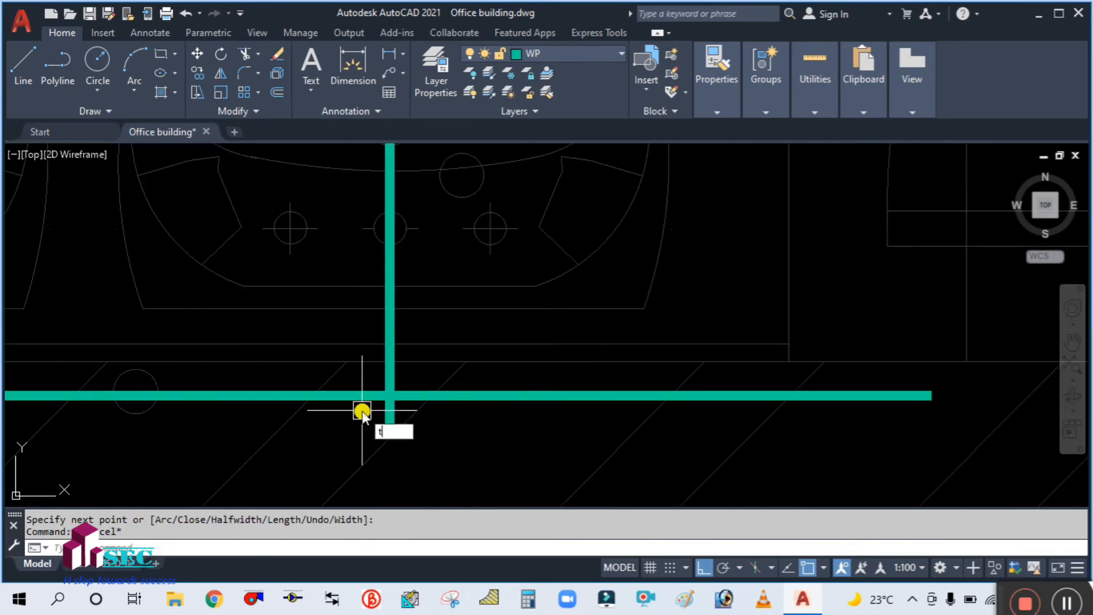
Step: Trim both WP overhangs at the east washbasin's corner, below the horizontal run and beyond the vertical drop
key(Return)
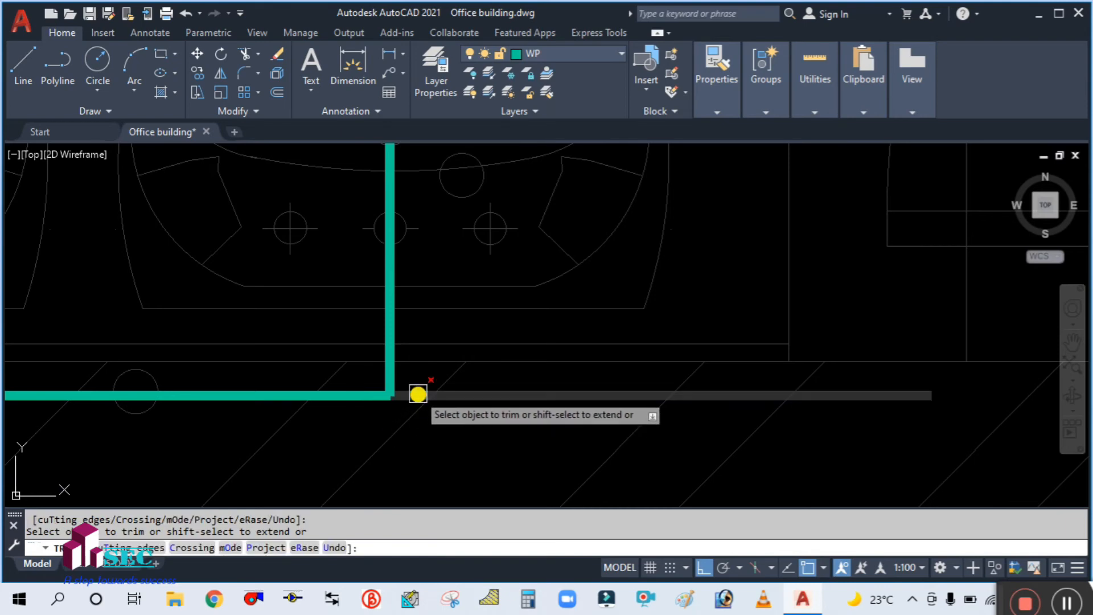
click(420, 395)
key(Escape)
Step: Draw a WP polyline from the floor drain between the gents' washbasins south across the horizontal WP run in the wall
scroll(461, 402, down, 2)
scroll(427, 373, up, 4)
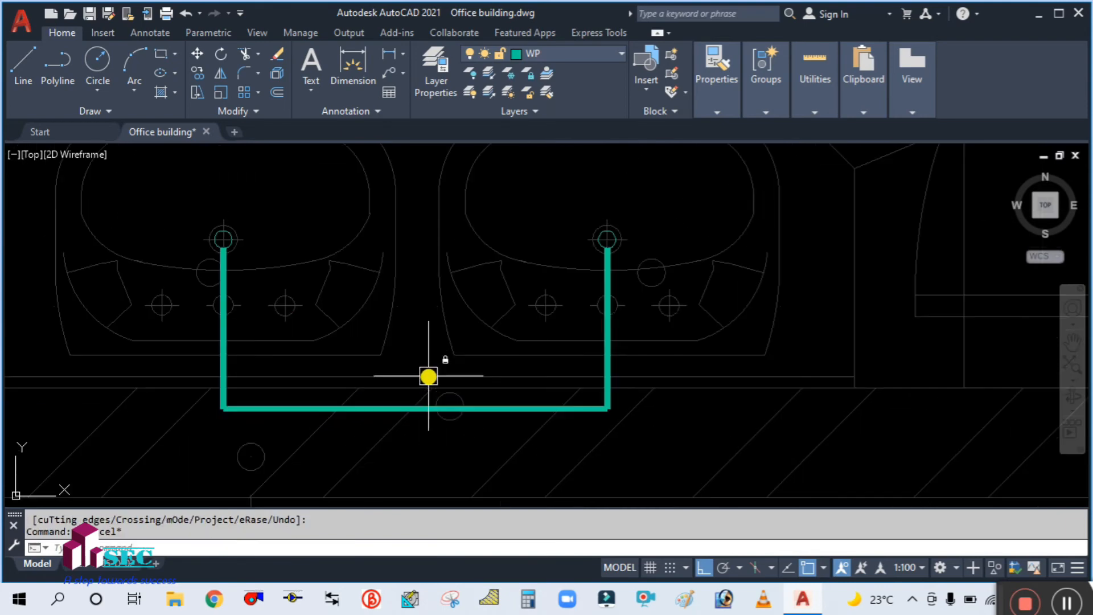
key(Return)
scroll(419, 390, down, 2)
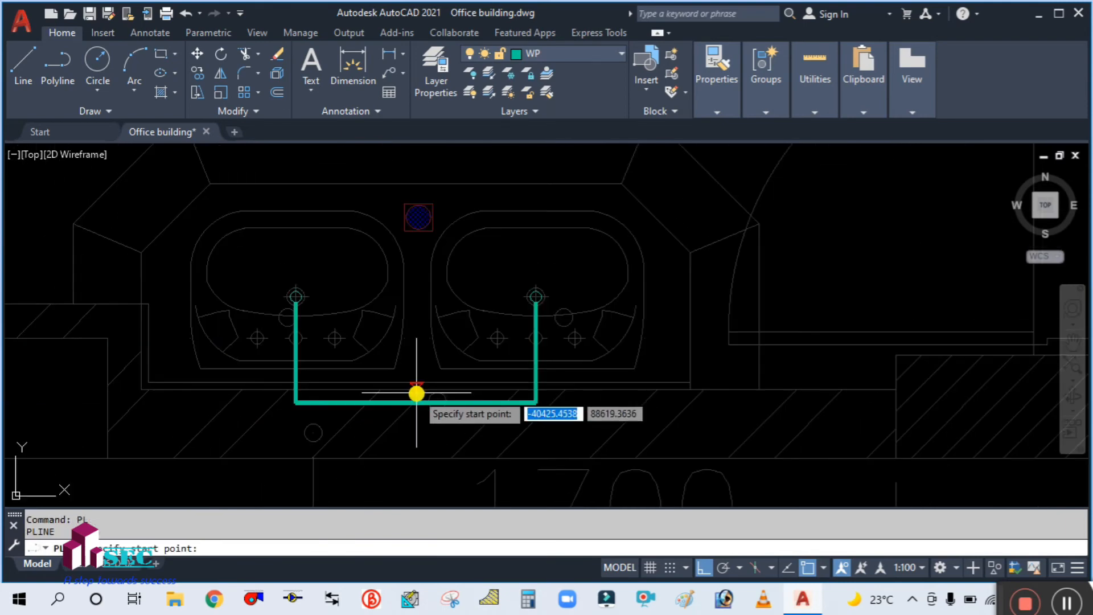
scroll(421, 226, up, 5)
click(421, 227)
scroll(420, 256, down, 2)
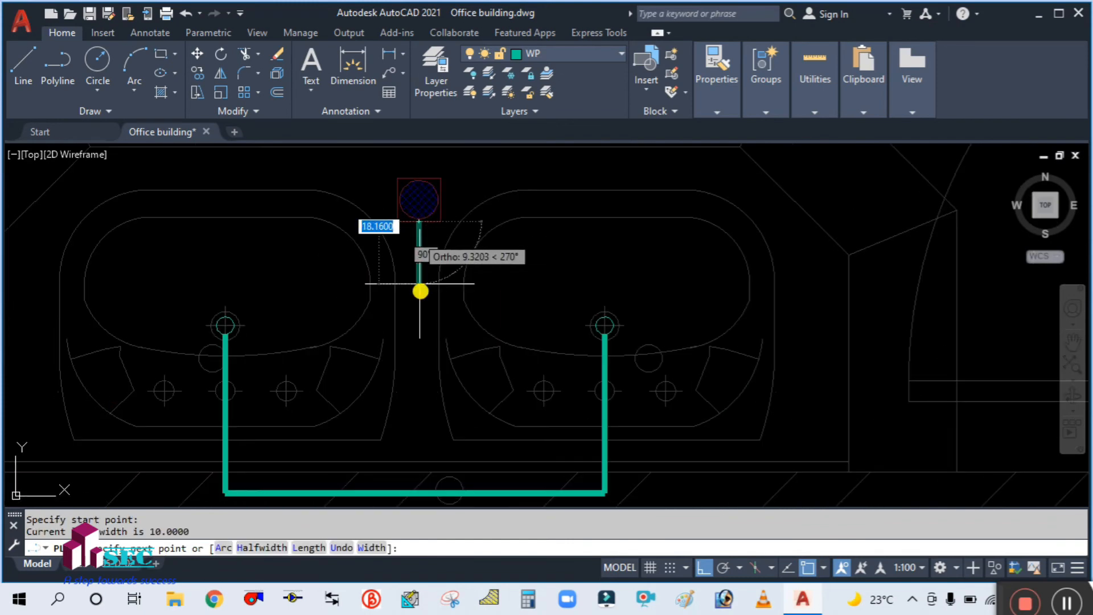
scroll(419, 340, up, 2)
scroll(421, 374, up, 2)
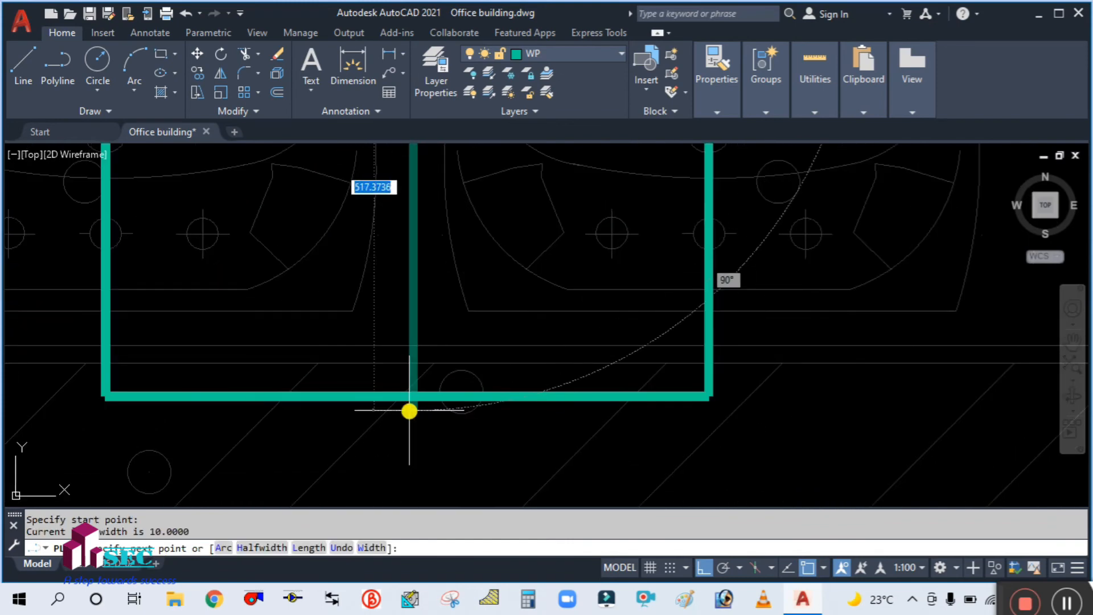
click(411, 460)
key(Escape)
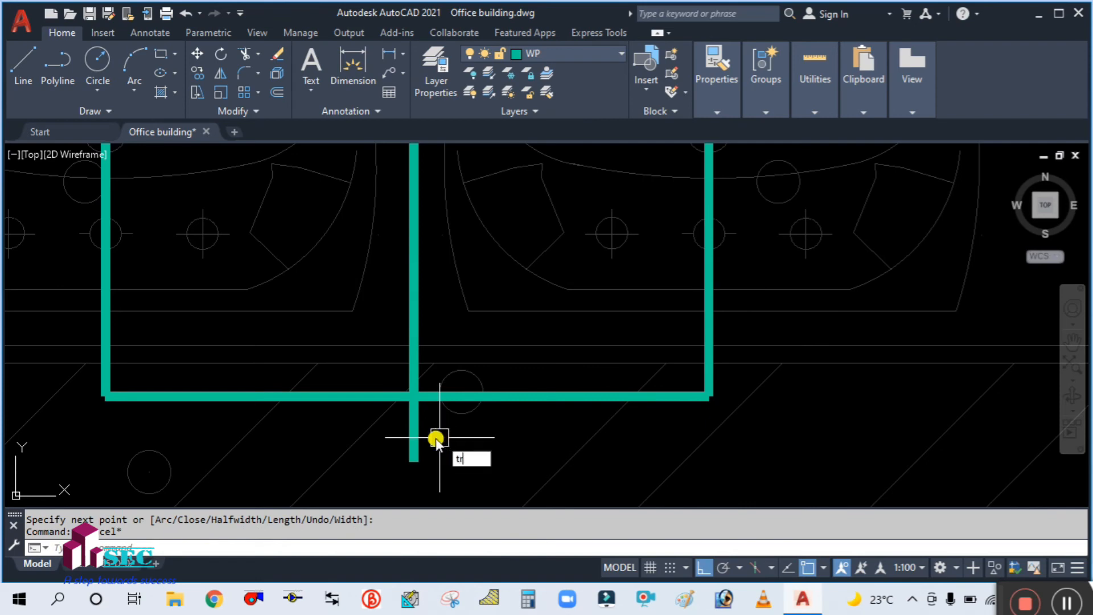
Step: Trim the floor drain polyline's overhang below the horizontal WP run joining the two washbasins
text(tr)
key(Return)
click(413, 441)
scroll(441, 435, down, 3)
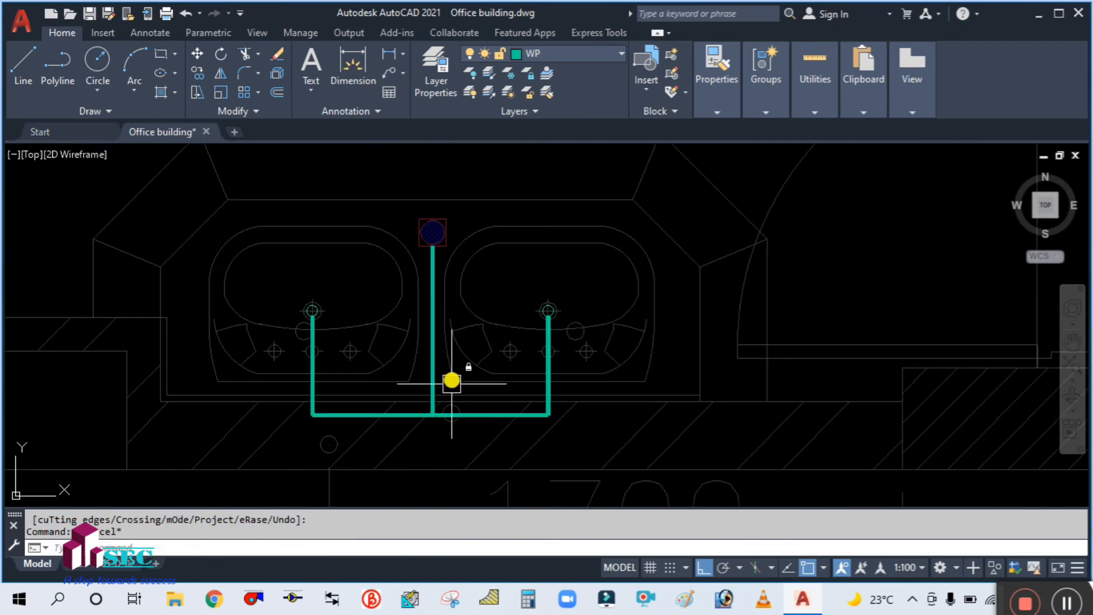
Step: Start a WP polyline at the north edge of the floor drain between the gents' washbasins and run it north to just below the horizontal WP branch
scroll(451, 381, down, 2)
scroll(519, 284, up, 2)
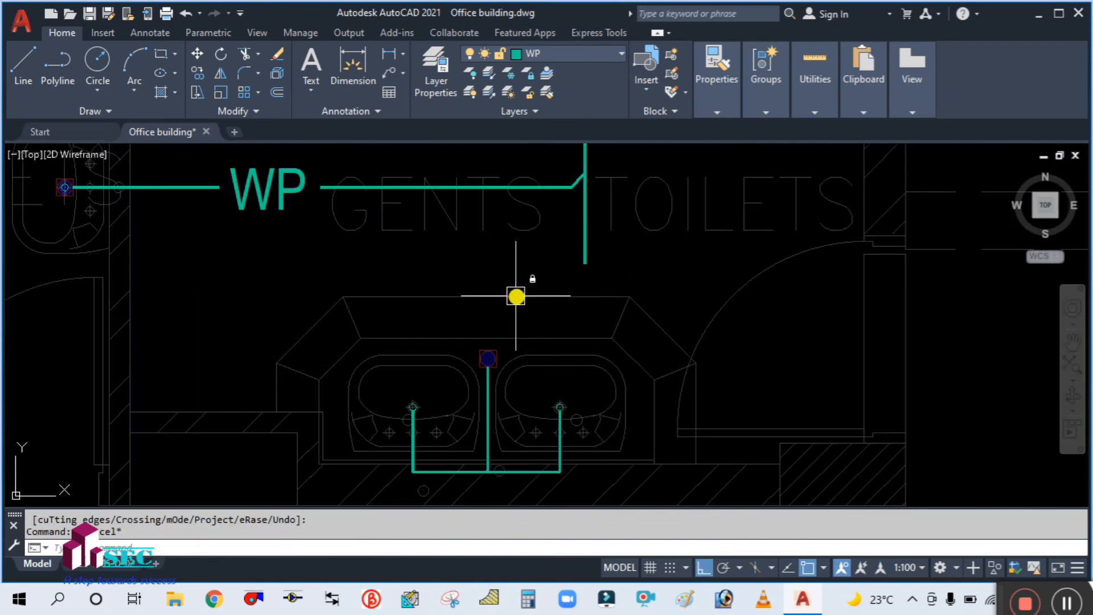
text(l)
key(Return)
scroll(487, 318, up, 4)
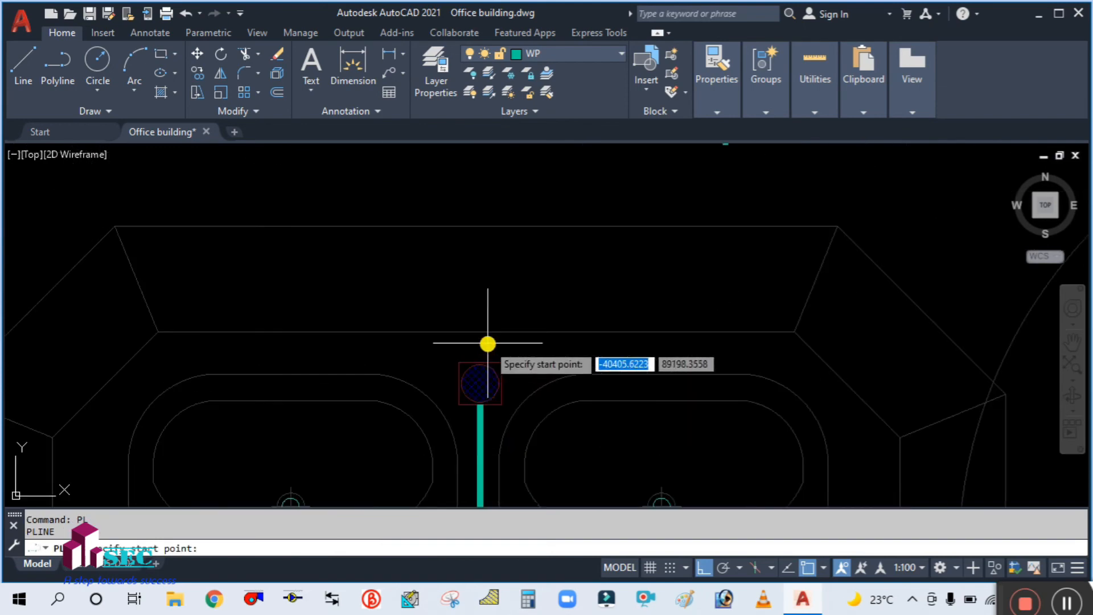
click(481, 364)
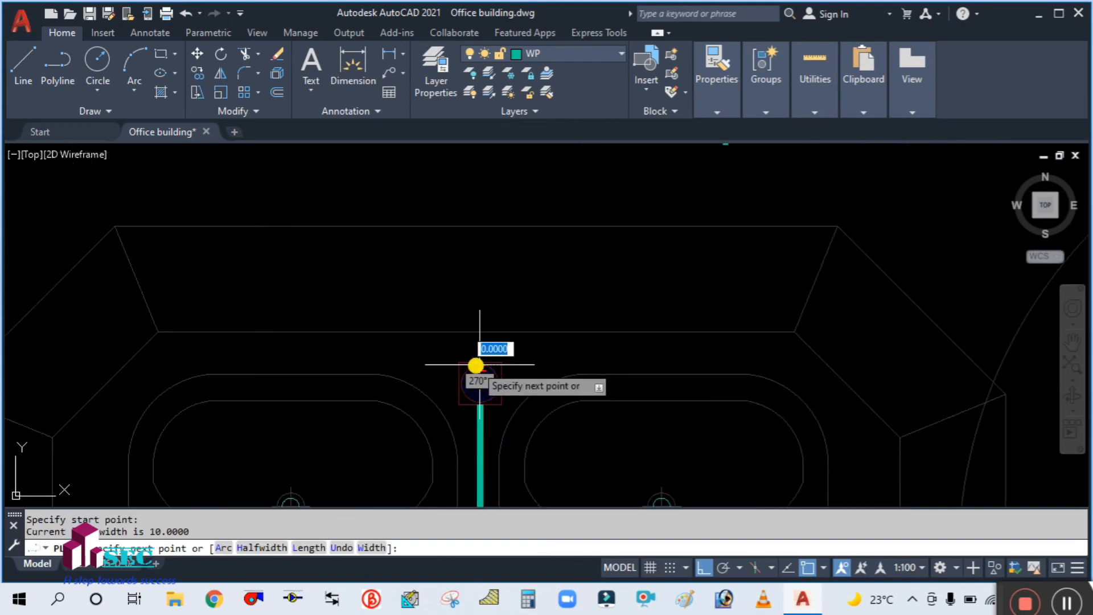
scroll(478, 366, down, 3)
scroll(486, 239, up, 2)
scroll(483, 227, up, 2)
middle_drag(483, 227, 465, 379)
scroll(453, 346, up, 2)
click(447, 322)
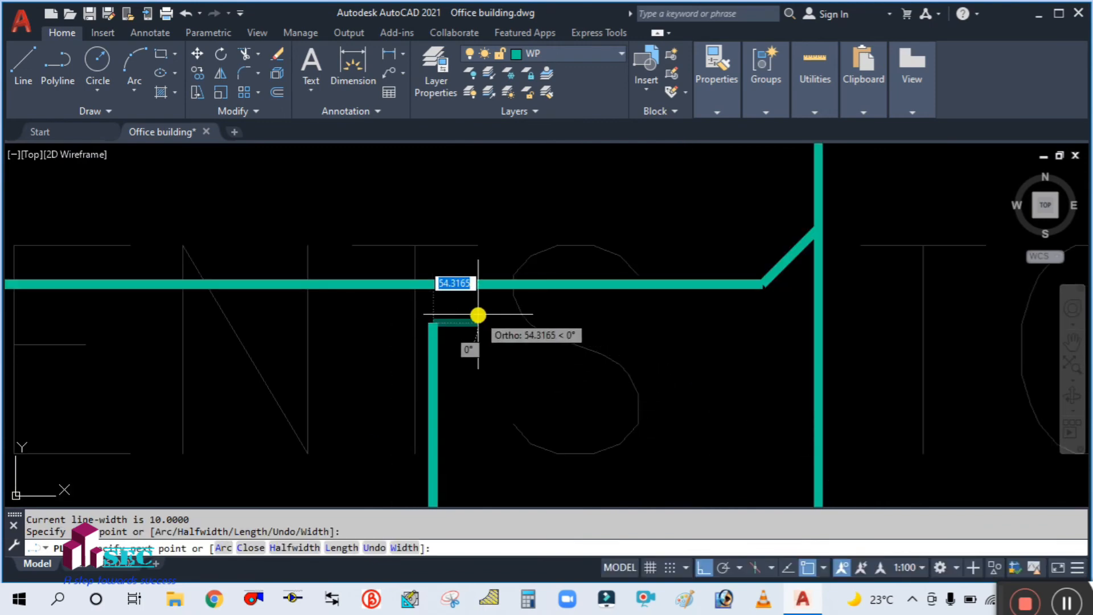
Step: Continue the floor drain polyline at 45° northeast across the horizontal WP branch and end it there
text(<)
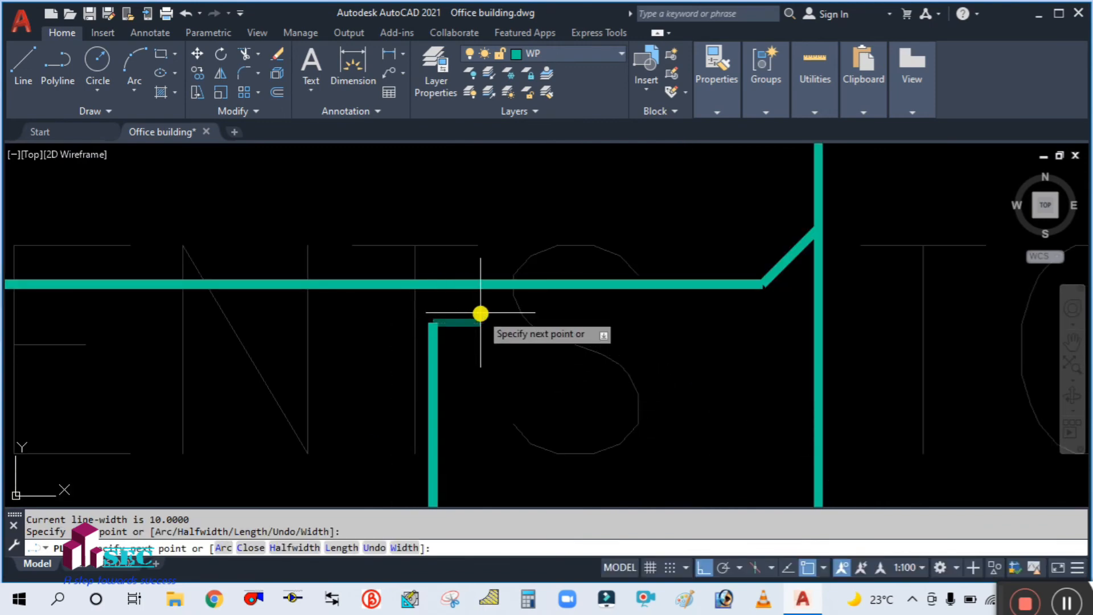
text(45)
key(Return)
click(569, 183)
key(Escape)
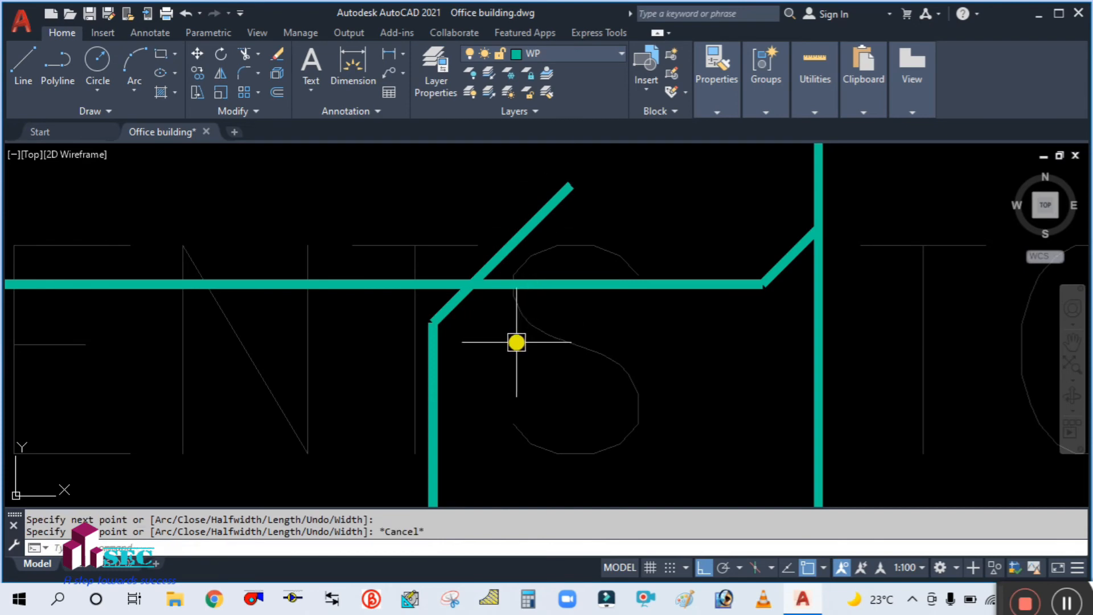
Step: Trim the 45° segment's overhang above the horizontal WP branch and erase the leftover piece
text(tr)
key(Return)
click(507, 246)
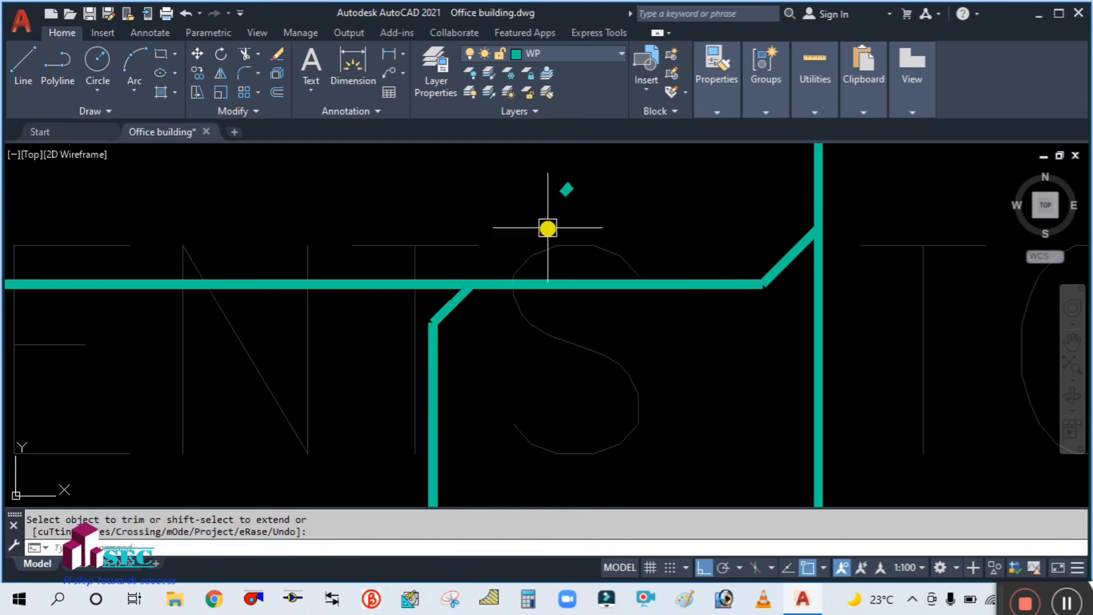
key(Escape)
scroll(497, 230, down, 6)
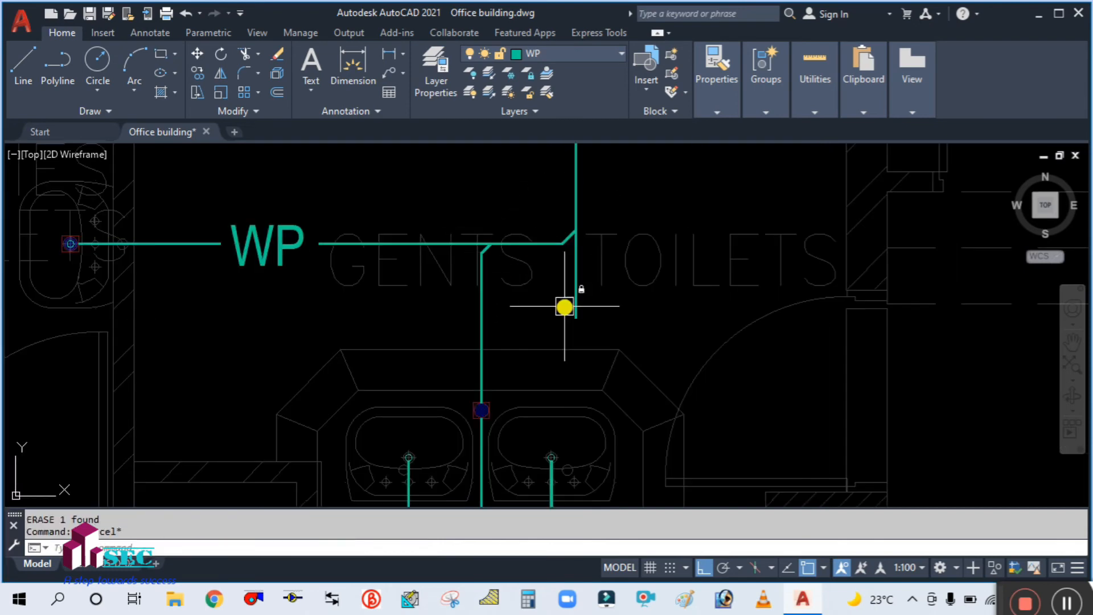
Step: Start a WP polyline at the drain of the square sink east of the gents' toilets and run it about 1637 west, just short of the vertical WP pipe
scroll(602, 292, down, 2)
middle_drag(634, 214, 558, 368)
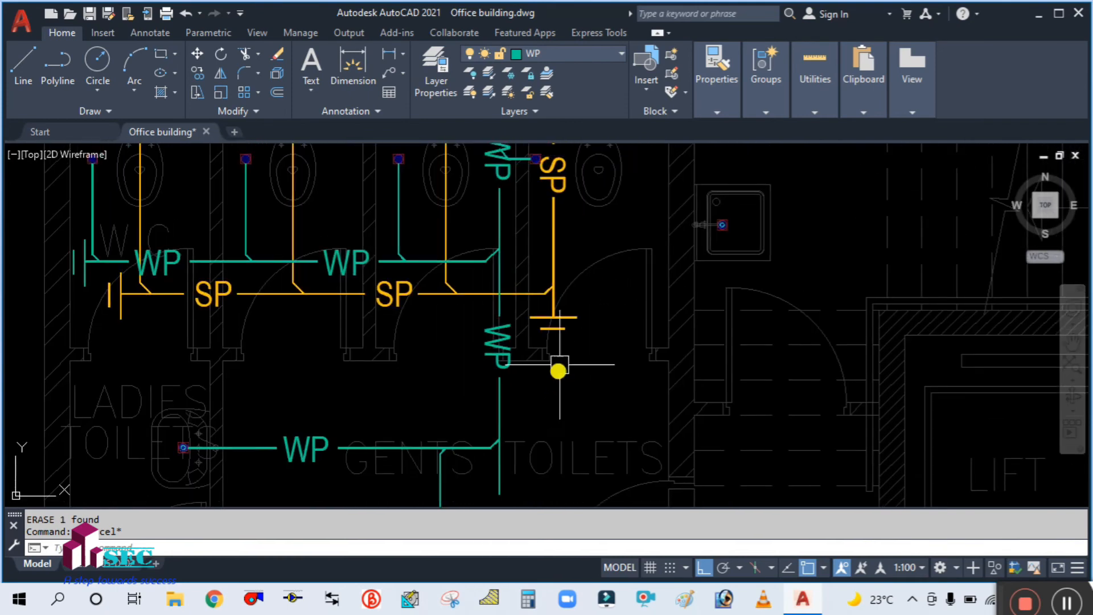
middle_drag(603, 256, 580, 306)
scroll(629, 305, up, 4)
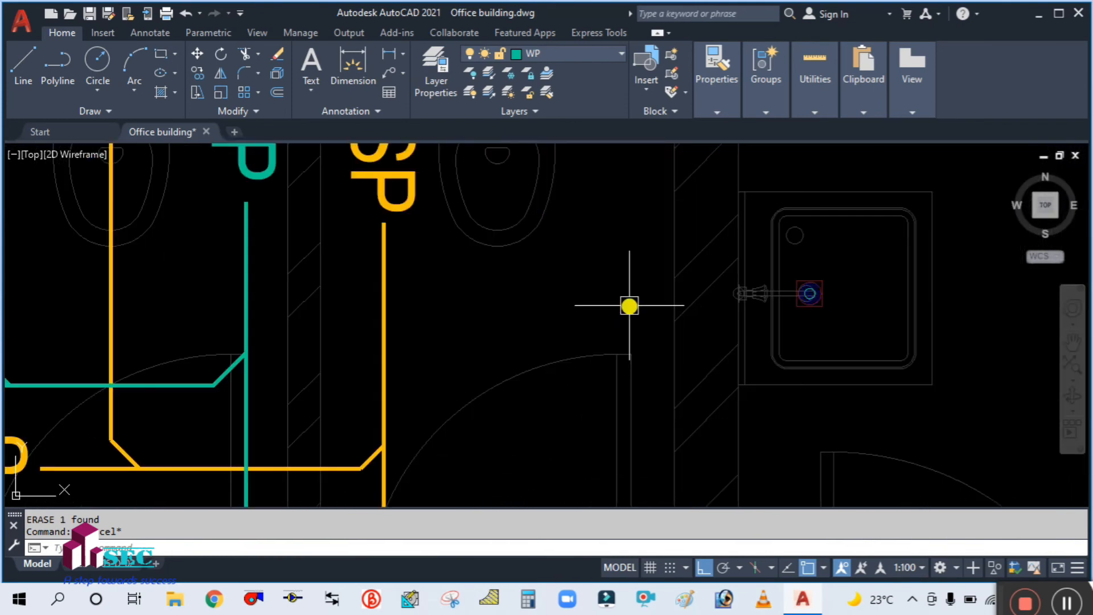
key(Return)
scroll(786, 307, up, 3)
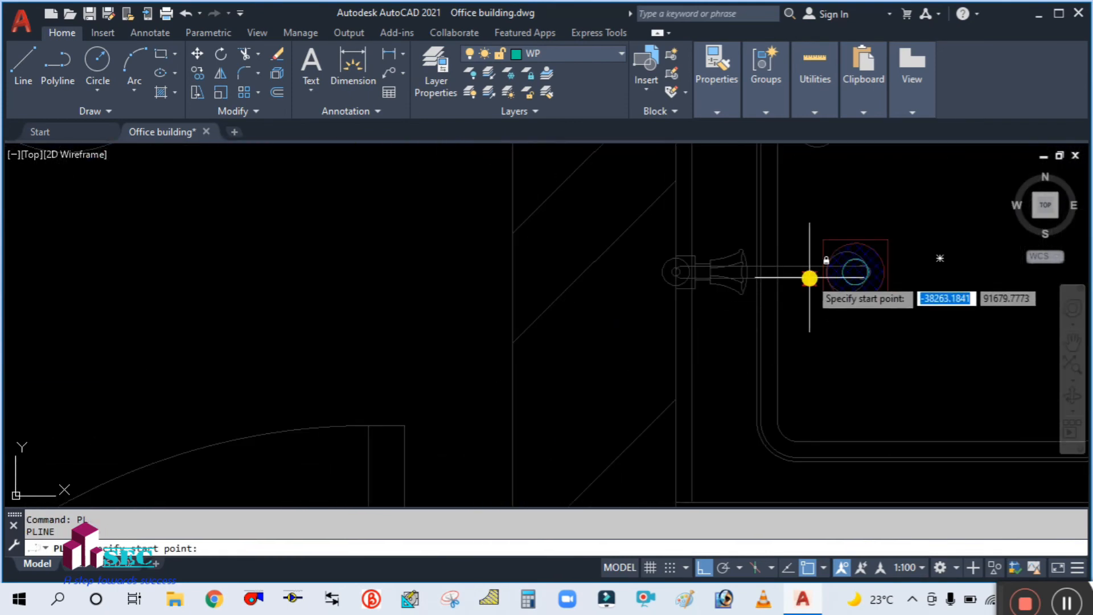
click(823, 275)
scroll(824, 275, down, 4)
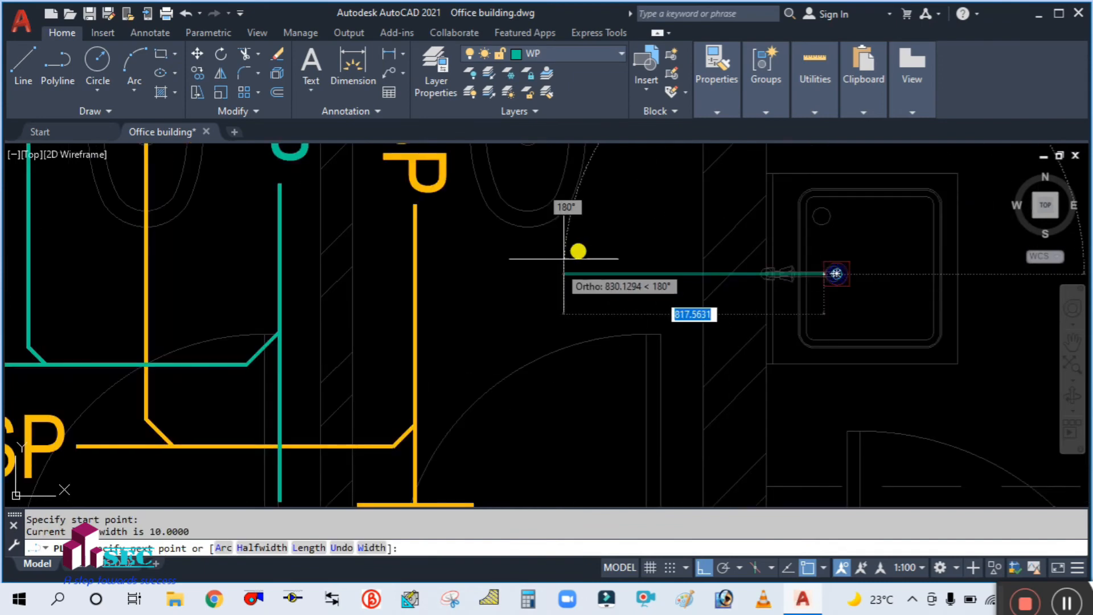
middle_drag(459, 281, 480, 298)
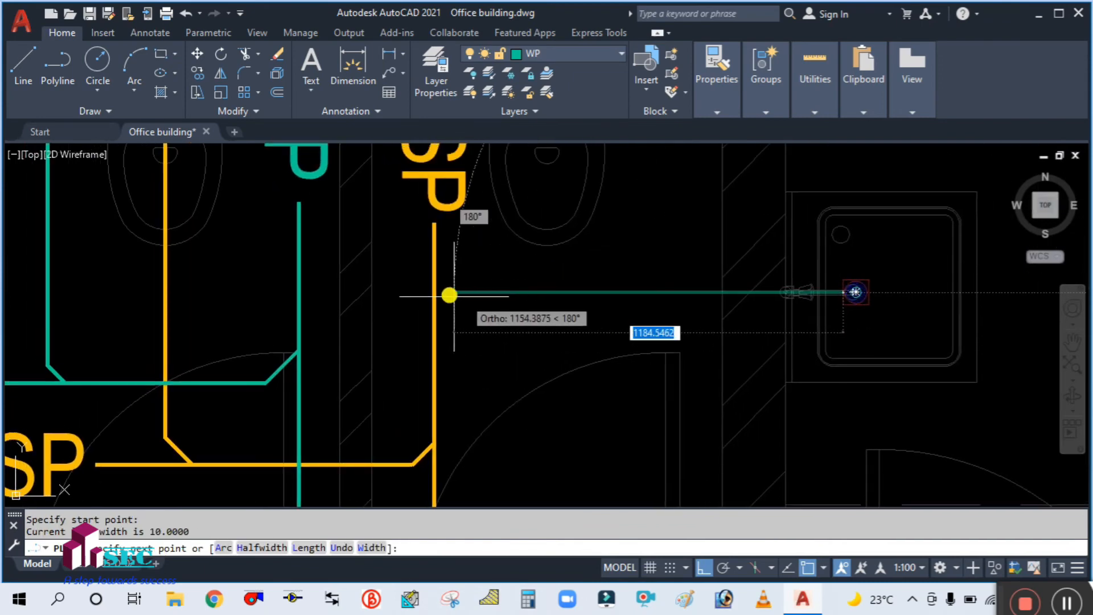
scroll(316, 296, up, 2)
scroll(315, 297, up, 2)
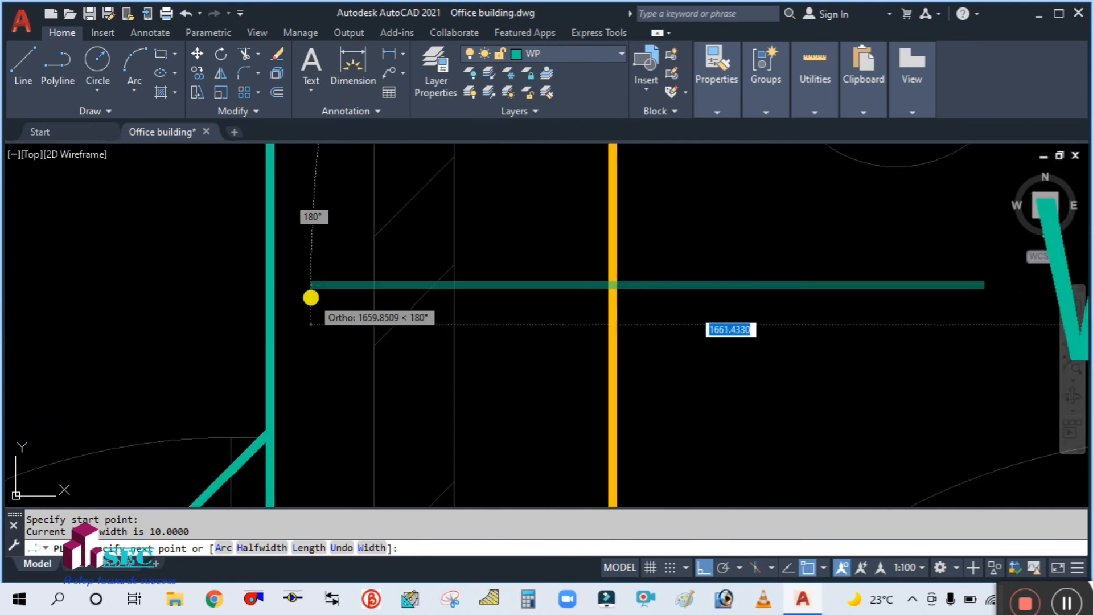
scroll(321, 294, down, 4)
scroll(322, 294, up, 2)
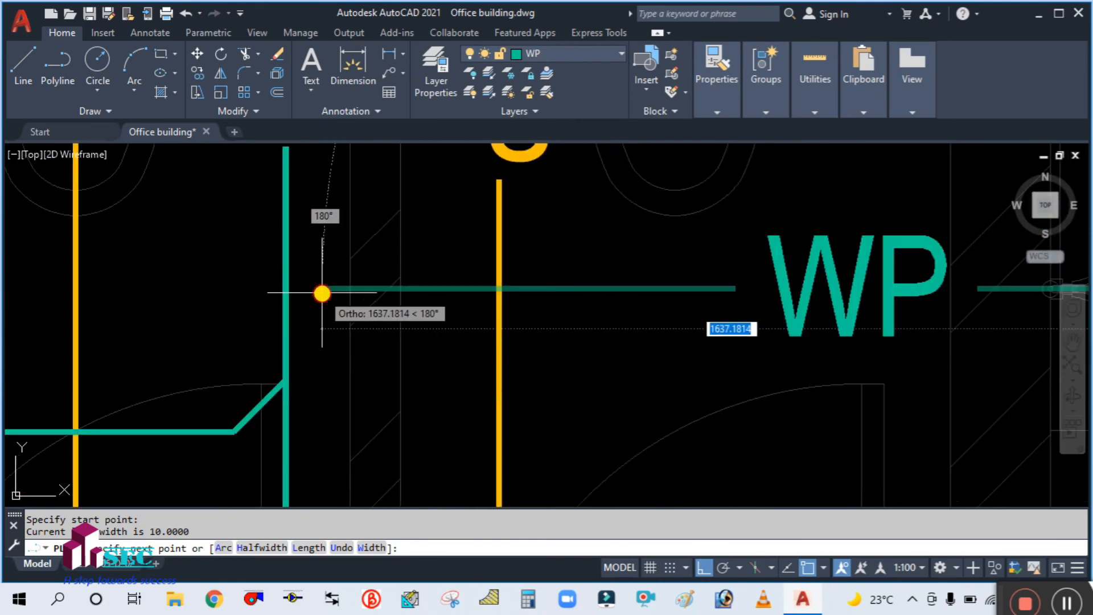
click(320, 290)
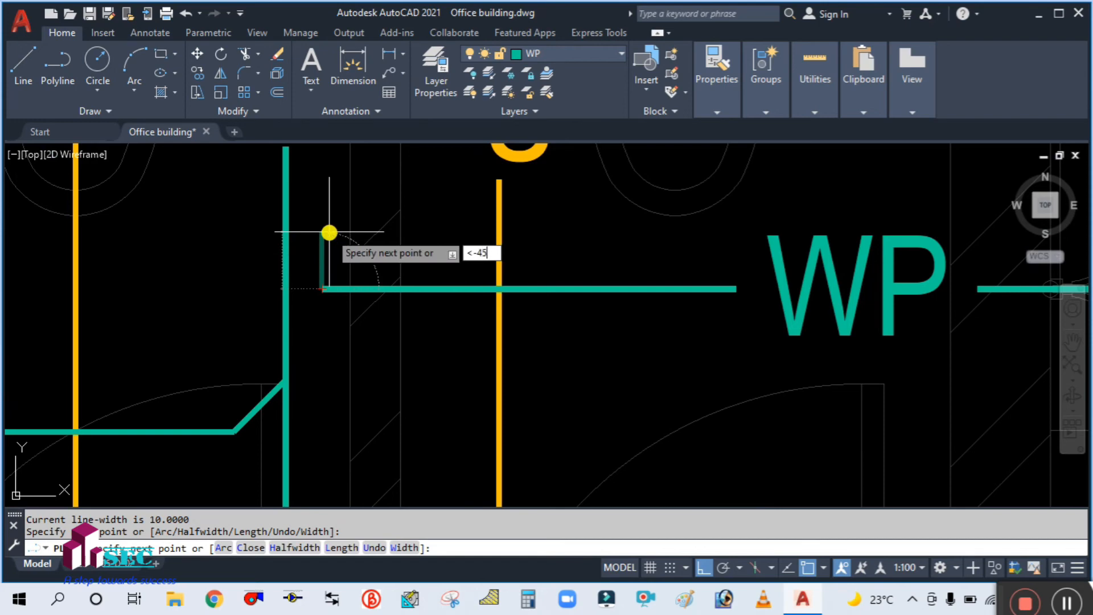
Step: Continue the sink polyline northwest at an angle of -45 across the vertical WP pipe and end it there
text(<-45)
key(Return)
click(222, 237)
key(Escape)
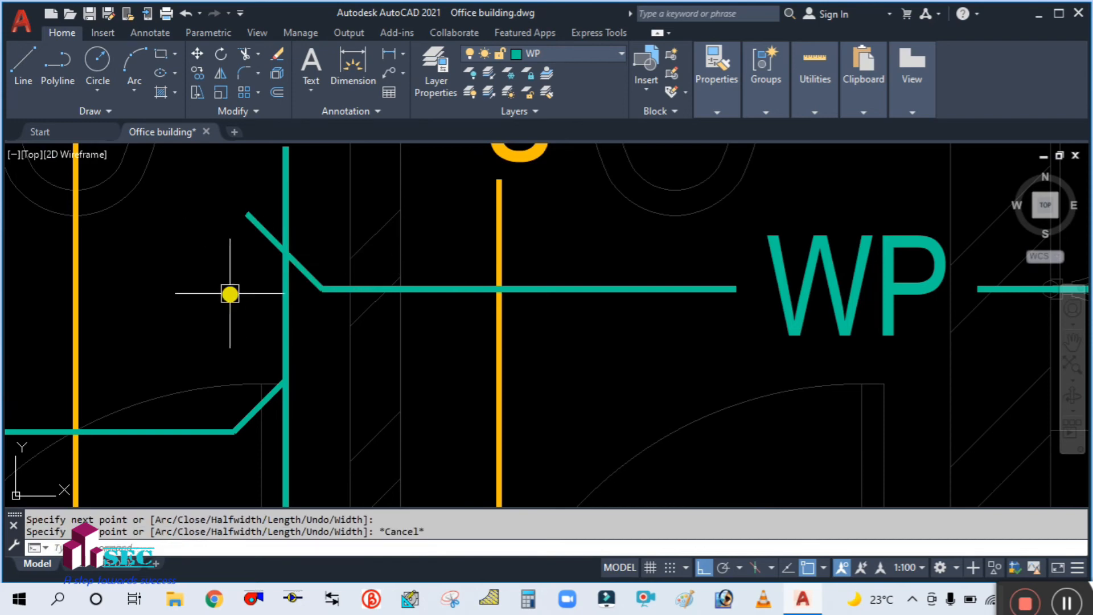
Step: Trim the sink polyline's diagonal overhang west of the vertical WP pipe
key(Return)
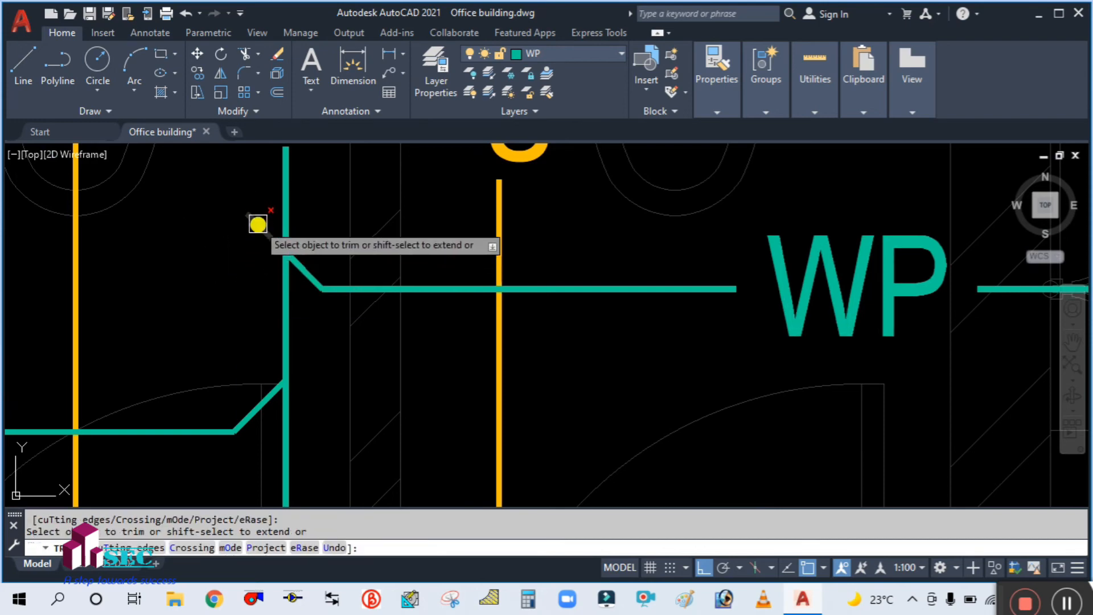
key(Escape)
scroll(299, 247, down, 5)
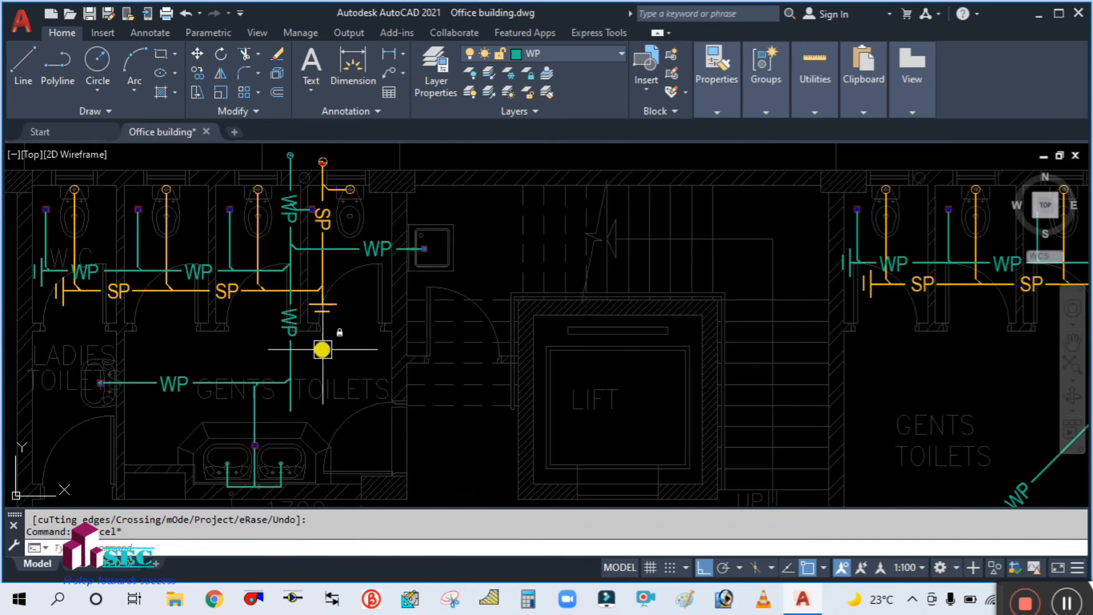
Step: Copy the two end bars of the vertical SP pipe onto the vertical WP pipe, just below its junction with the gents' horizontal branch
scroll(322, 350, up, 2)
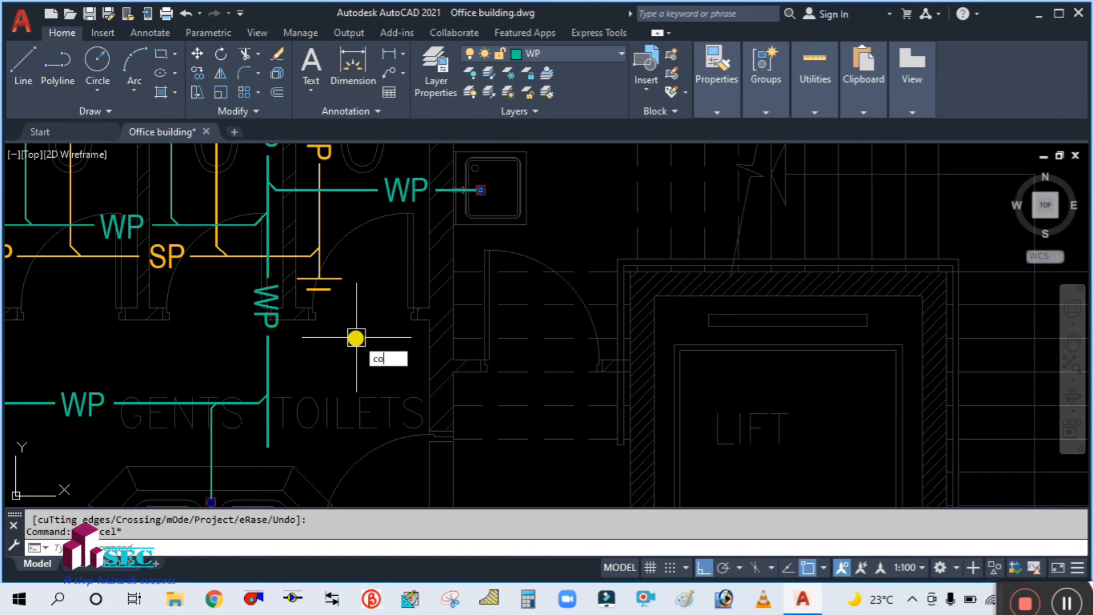
key(Return)
scroll(303, 251, up, 5)
click(422, 430)
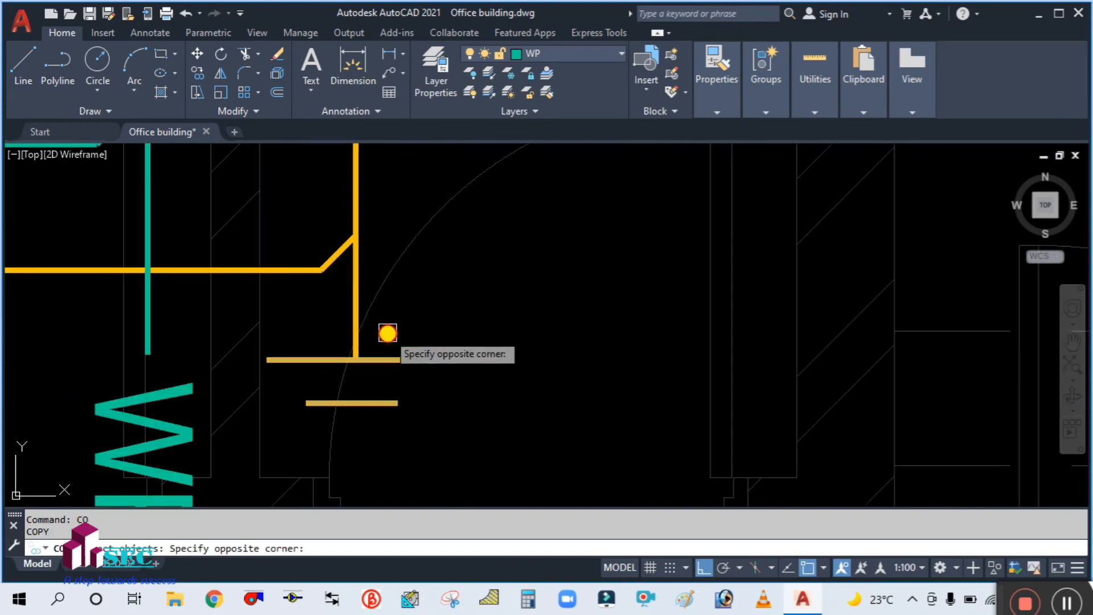
click(387, 333)
key(Return)
click(355, 360)
scroll(378, 341, down, 5)
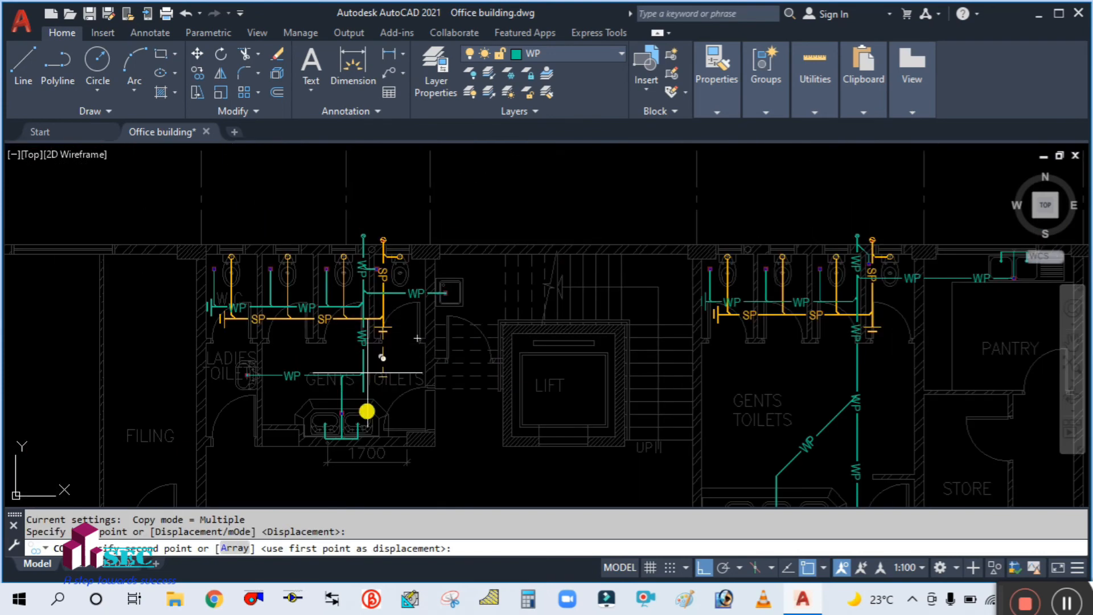
scroll(364, 399, up, 3)
scroll(382, 258, up, 5)
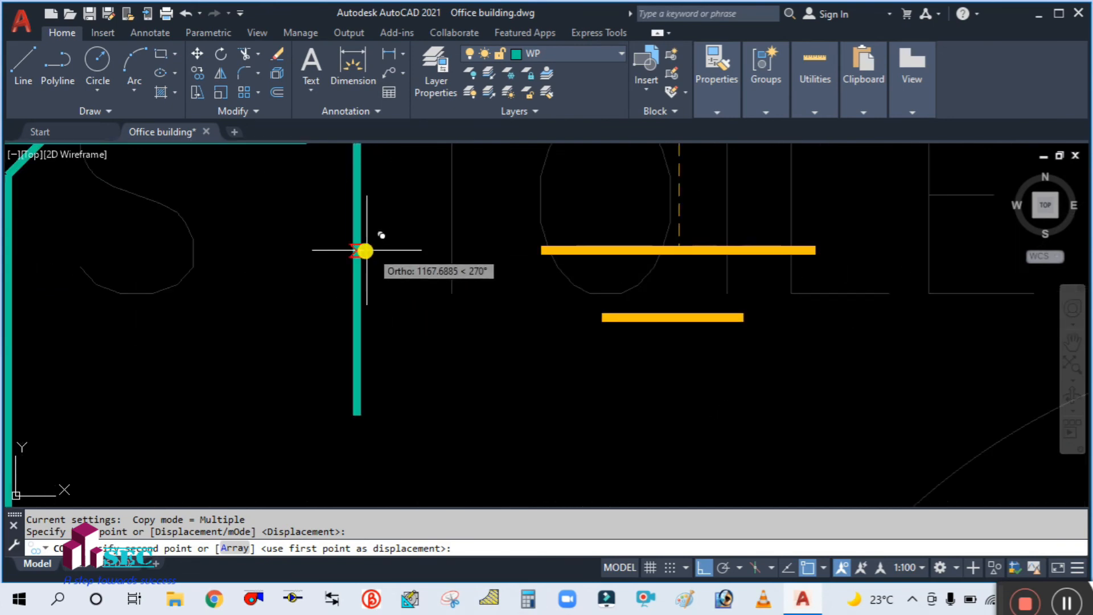
click(415, 324)
scroll(419, 370, up, 5)
key(Escape)
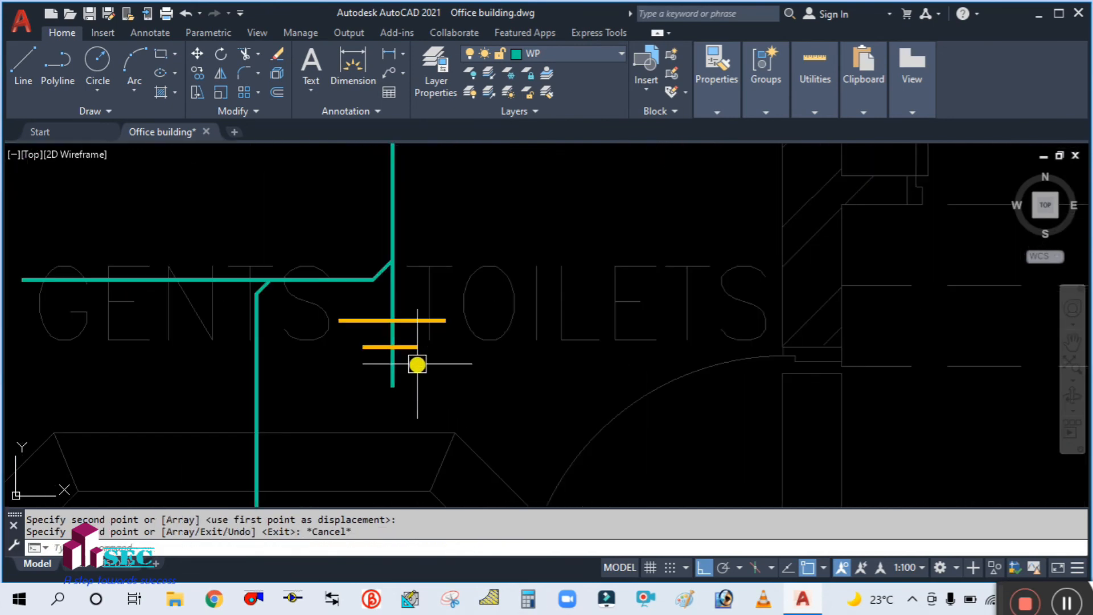
Step: Match the properties of the two copied end bars to the vertical WP pipe
text(MA)
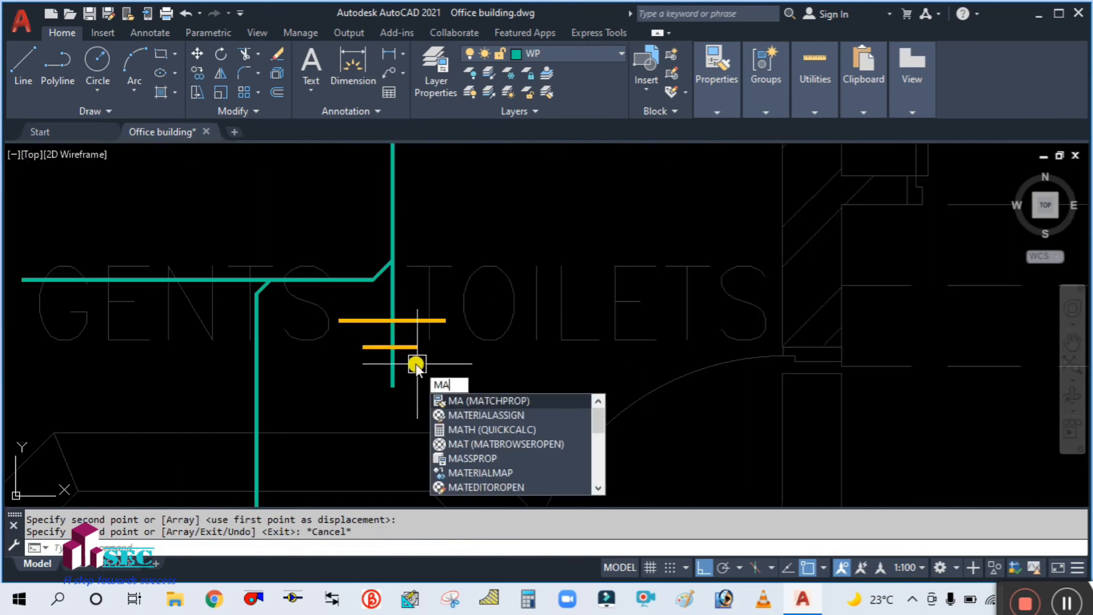
key(Return)
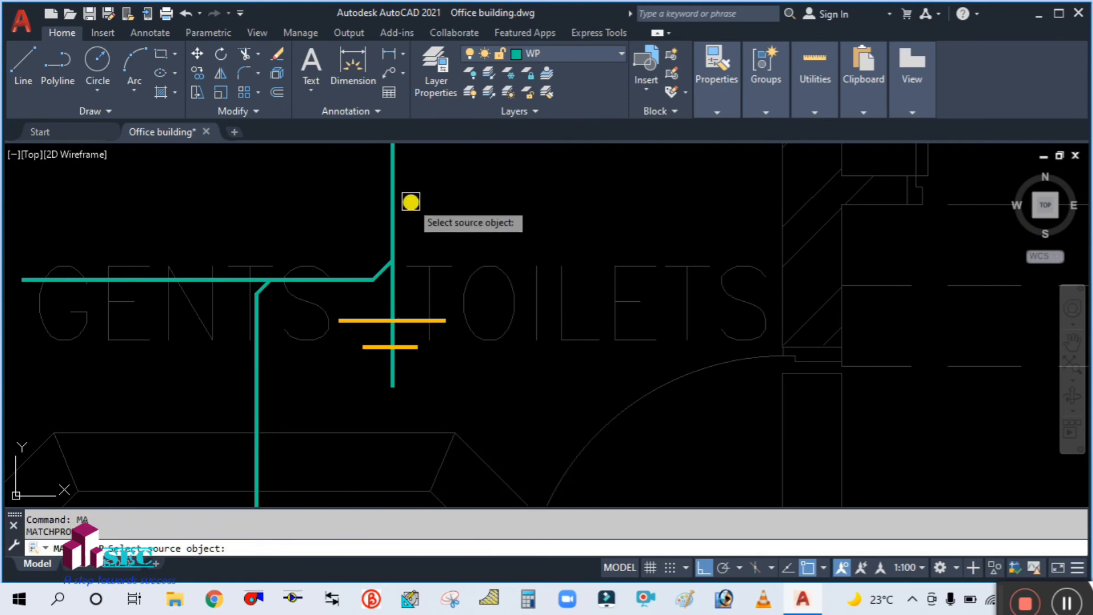
click(390, 185)
scroll(391, 236, up, 2)
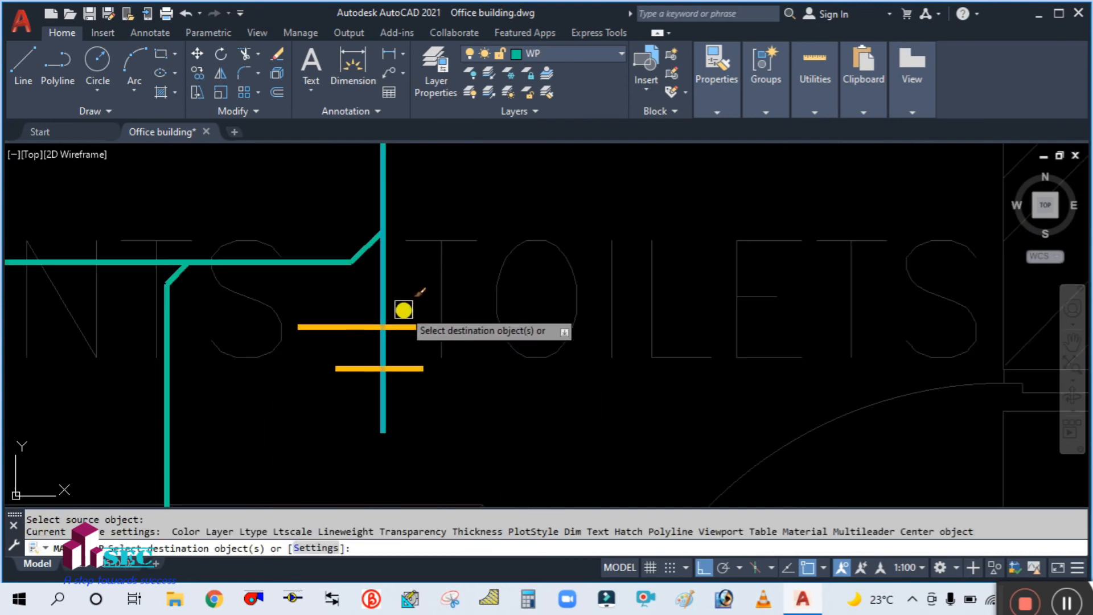
click(401, 327)
click(407, 360)
key(Escape)
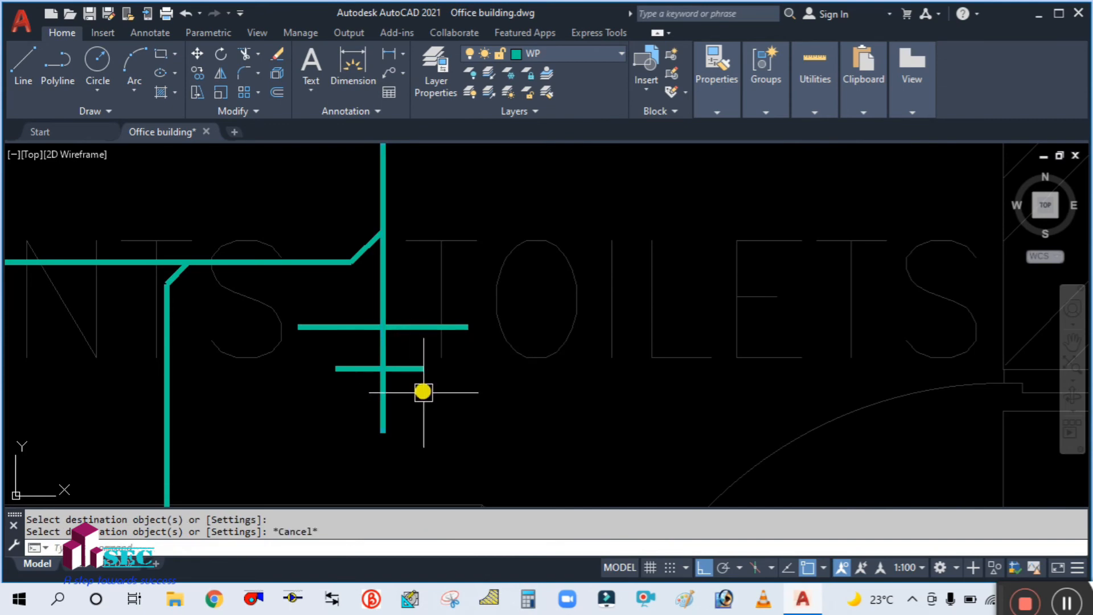
Step: Trim the vertical WP pipe between the two end bars and below the lower bar
text(tr)
key(Return)
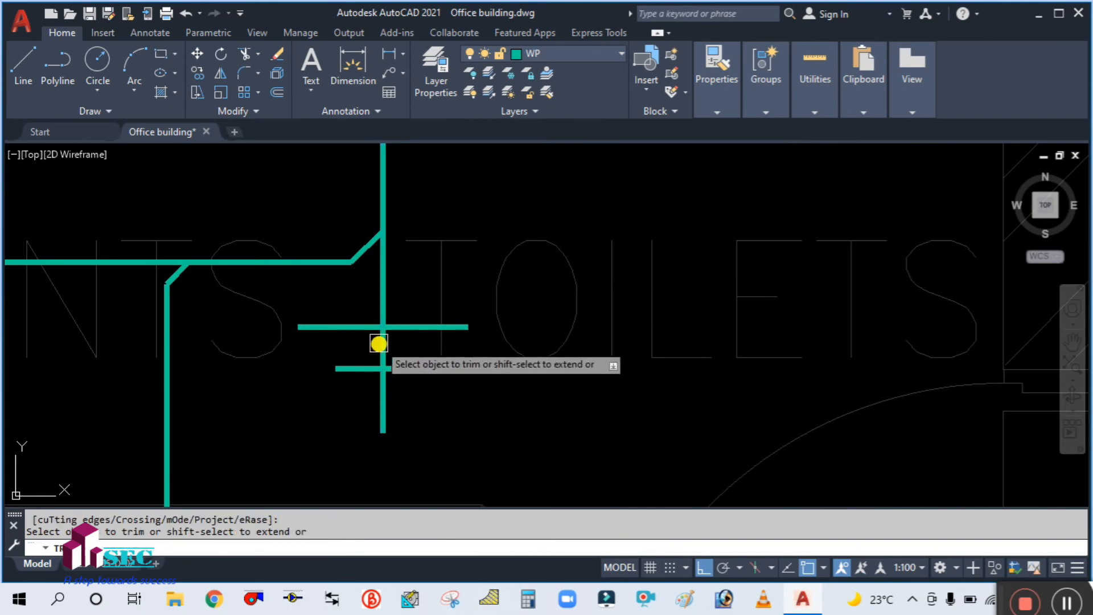
click(381, 347)
click(383, 405)
key(Escape)
key(Escape)
scroll(446, 371, down, 3)
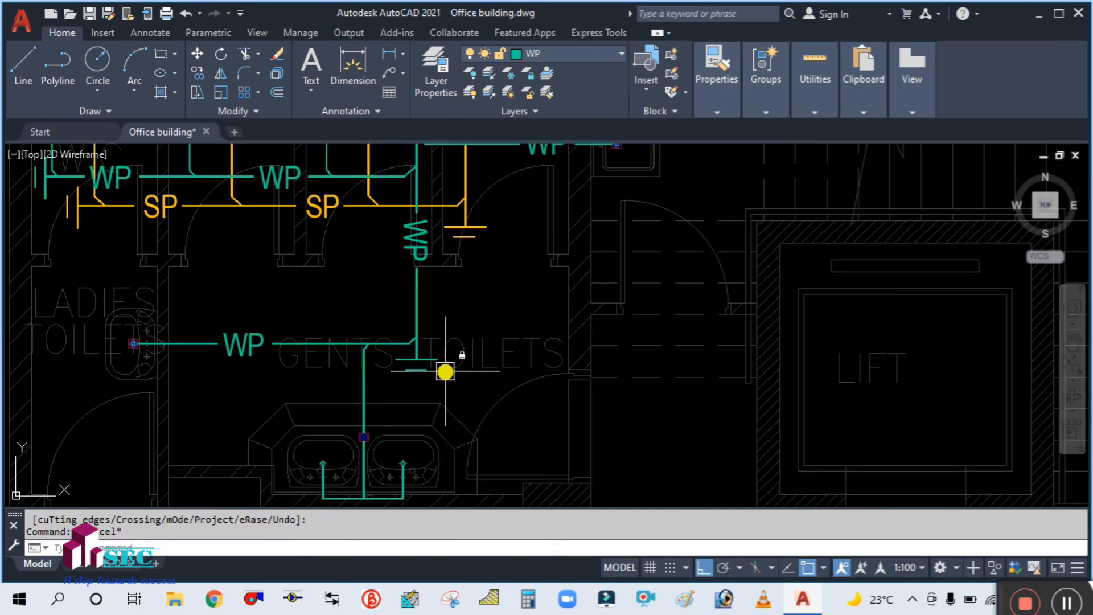
Step: Save the drawing with the WP layout of both toilet blocks
scroll(483, 296, down, 2)
middle_drag(482, 297, 511, 354)
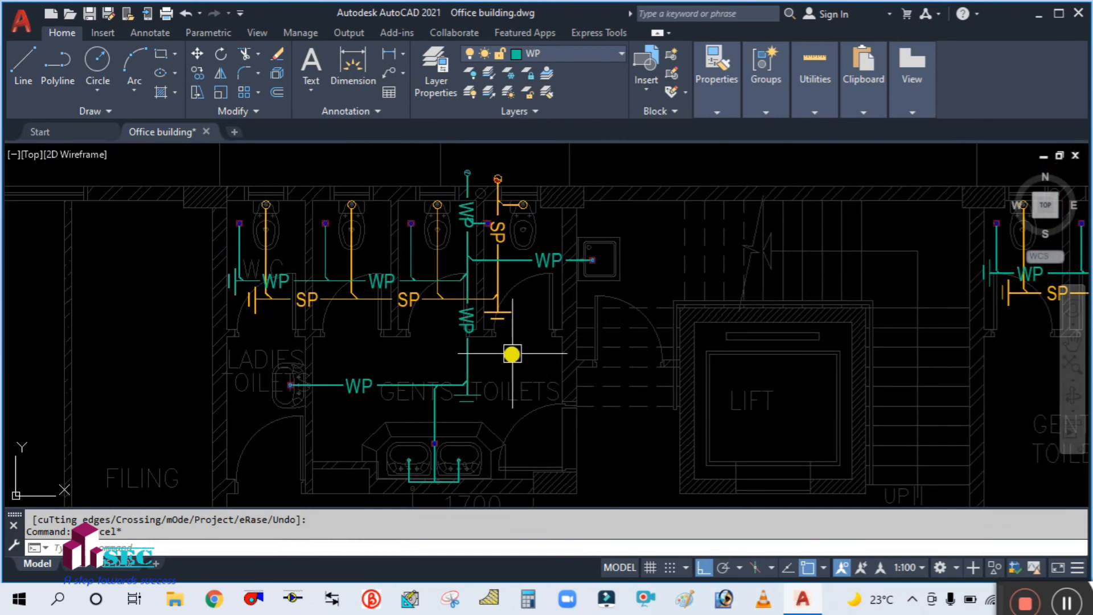
scroll(545, 260, down, 2)
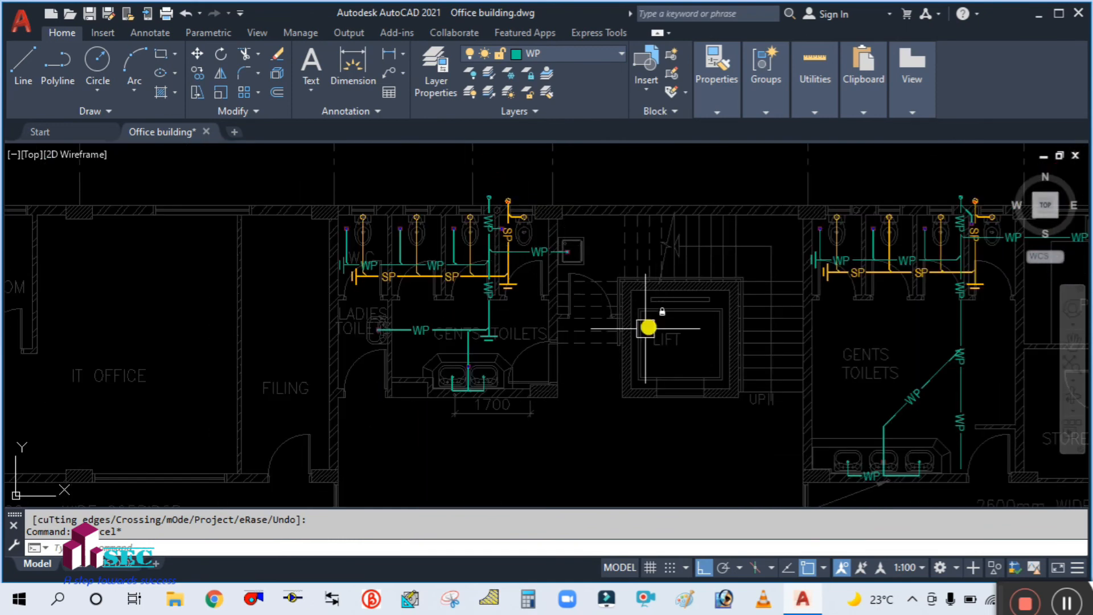
mouse_move(568, 366)
middle_down()
mouse_move(442, 324)
mouse_move(414, 363)
middle_up()
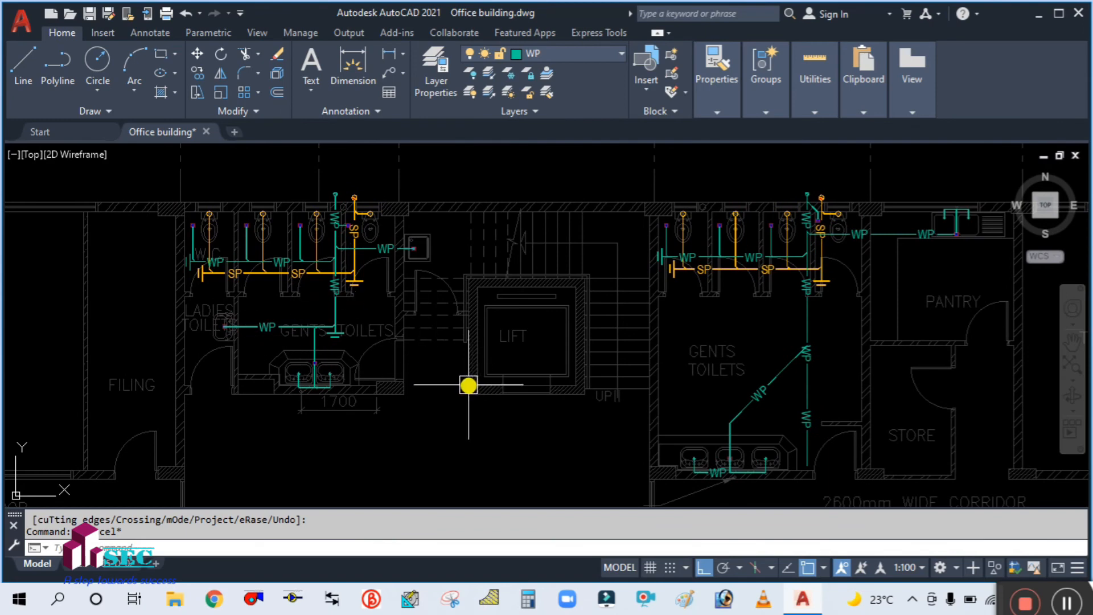
key(ctrl+s)
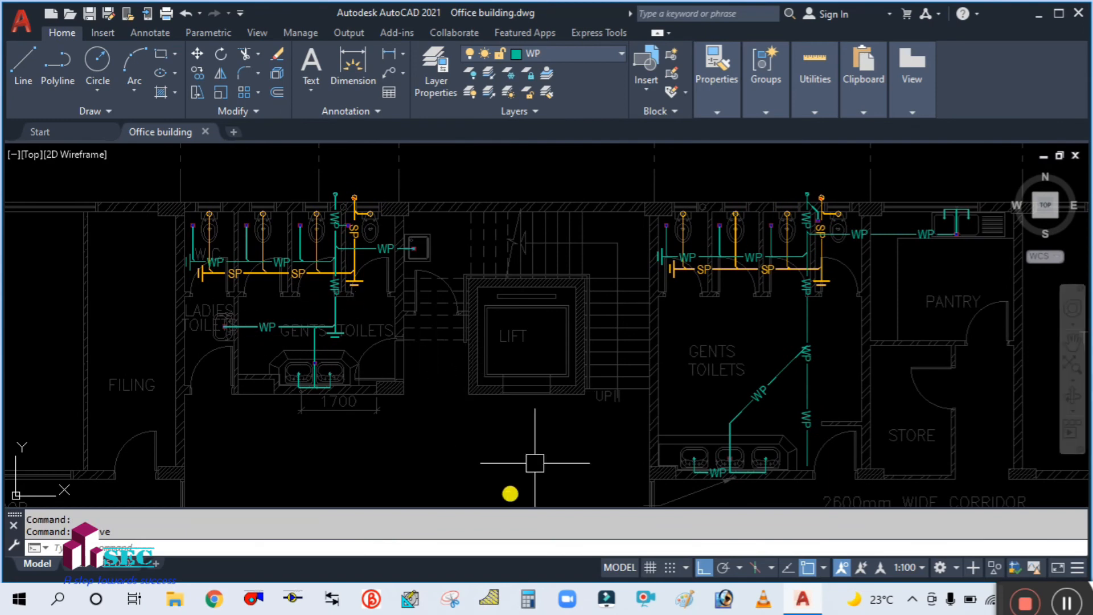
mouse_move(439, 391)
middle_down()
mouse_move(343, 361)
mouse_move(441, 395)
mouse_move(485, 392)
middle_up()
scroll(355, 358, down, 4)
scroll(485, 324, up, 2)
scroll(297, 368, up, 4)
scroll(484, 391, down, 2)
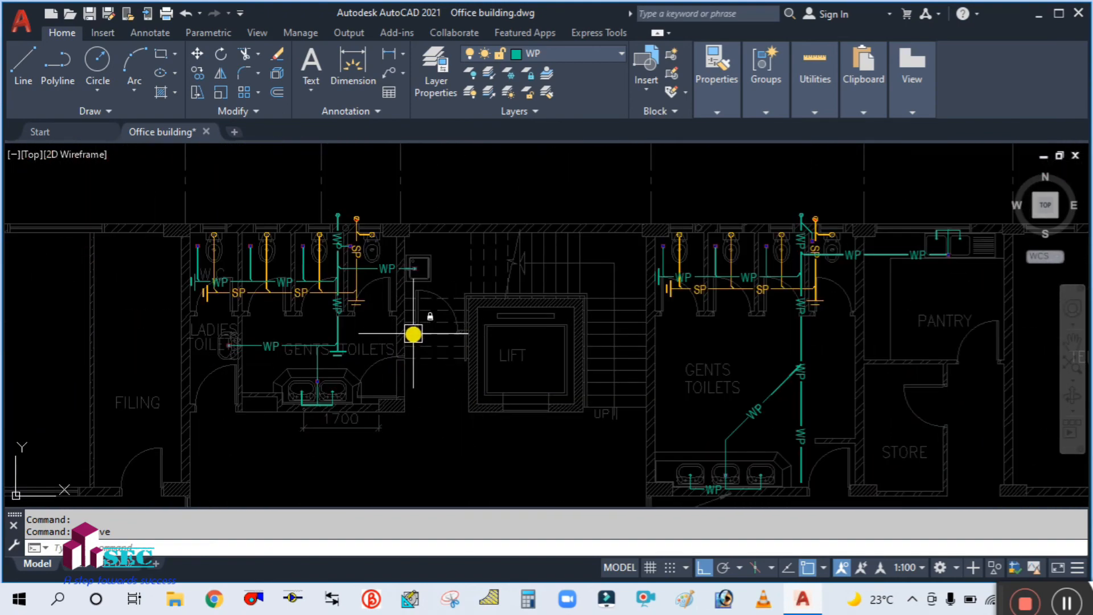
Step: Examine the WP and SP pipe runs of the ladies and gents toilets on the first floor drainage layout
scroll(413, 333, down, 2)
middle_drag(865, 354, 431, 317)
scroll(431, 317, down, 6)
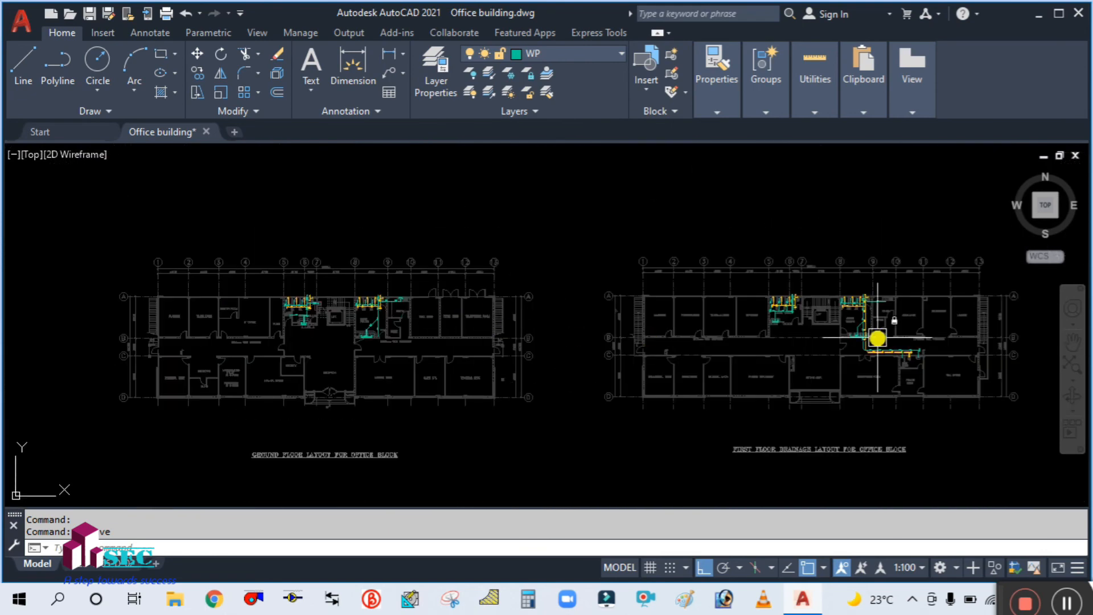
scroll(877, 338, up, 5)
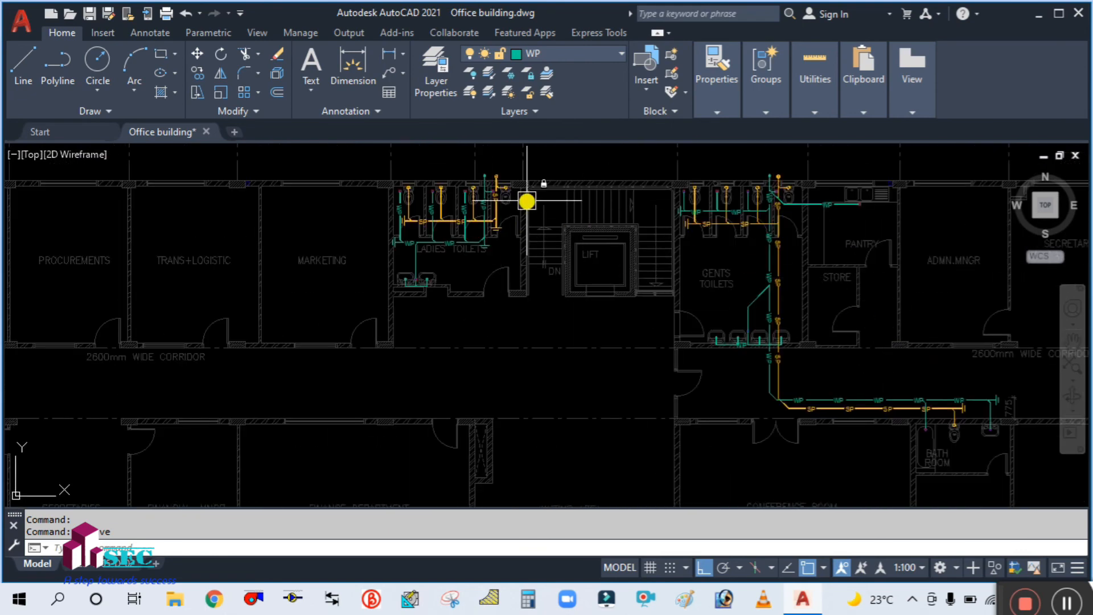
scroll(527, 201, up, 1)
scroll(507, 256, down, 1)
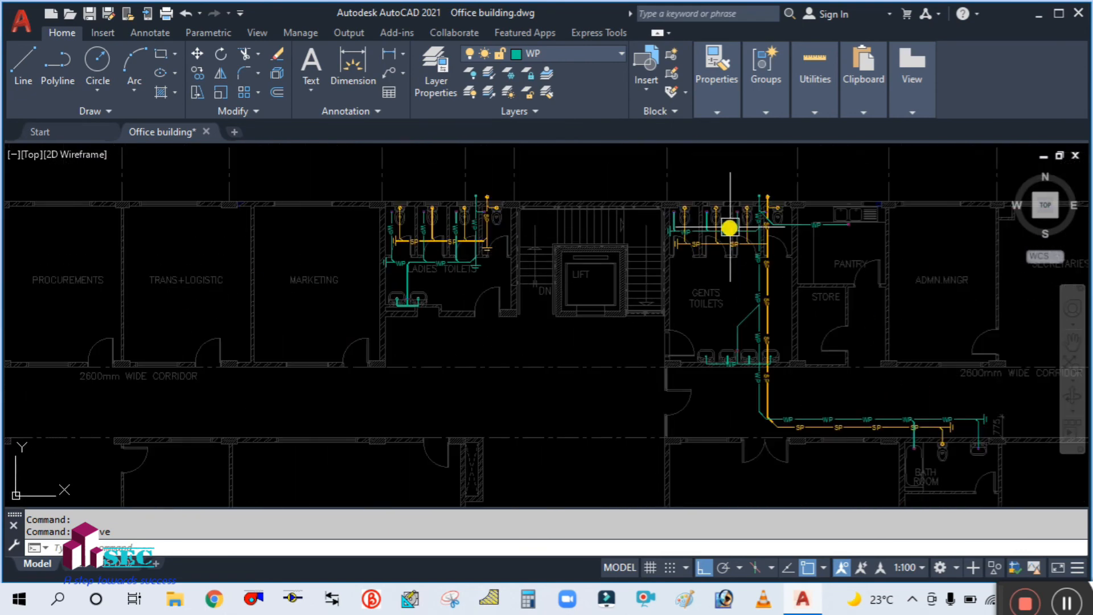
scroll(753, 223, up, 2)
scroll(677, 235, down, 2)
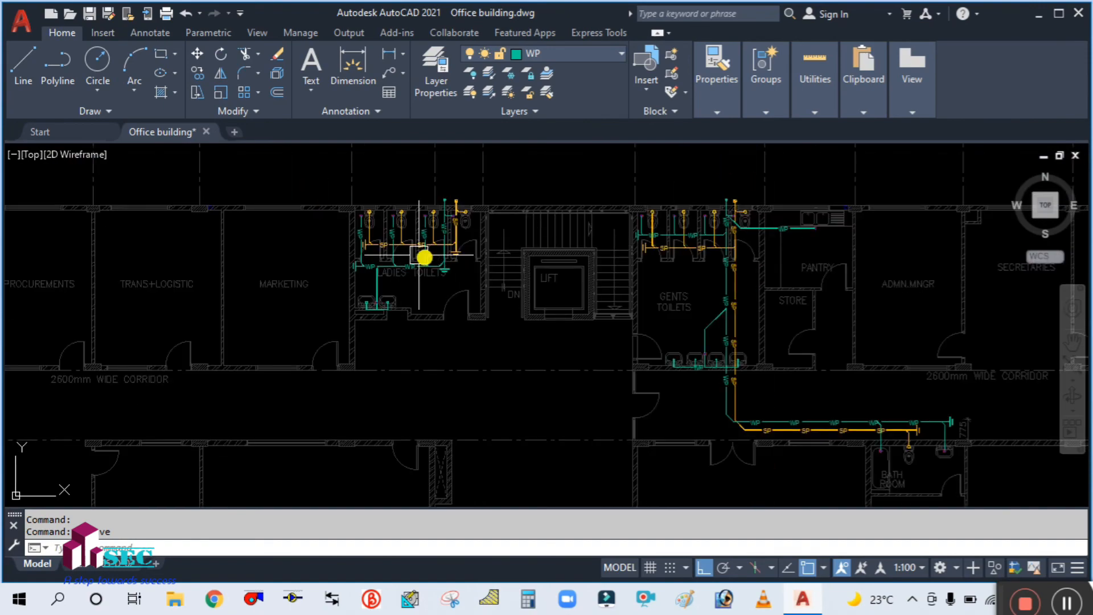
scroll(353, 239, up, 4)
scroll(515, 240, down, 4)
mouse_move(250, 304)
middle_down()
mouse_move(454, 281)
mouse_move(654, 279)
middle_up()
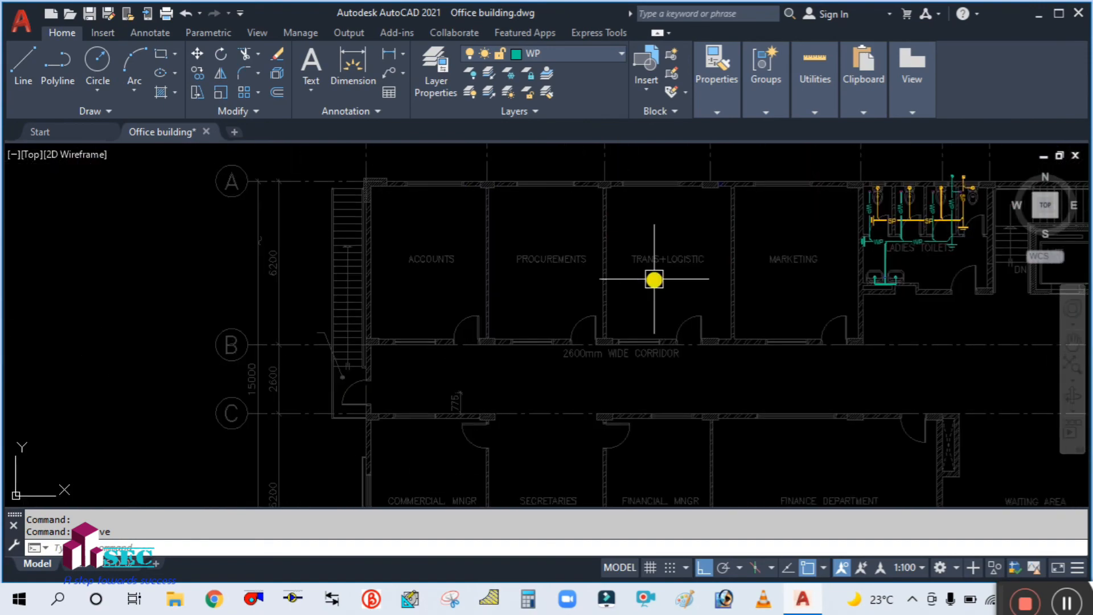
Step: Inspect the WP and SP stacks at the outer wall of both ground floor toilet blocks
scroll(654, 279, down, 4)
middle_drag(319, 287, 626, 293)
scroll(317, 249, up, 4)
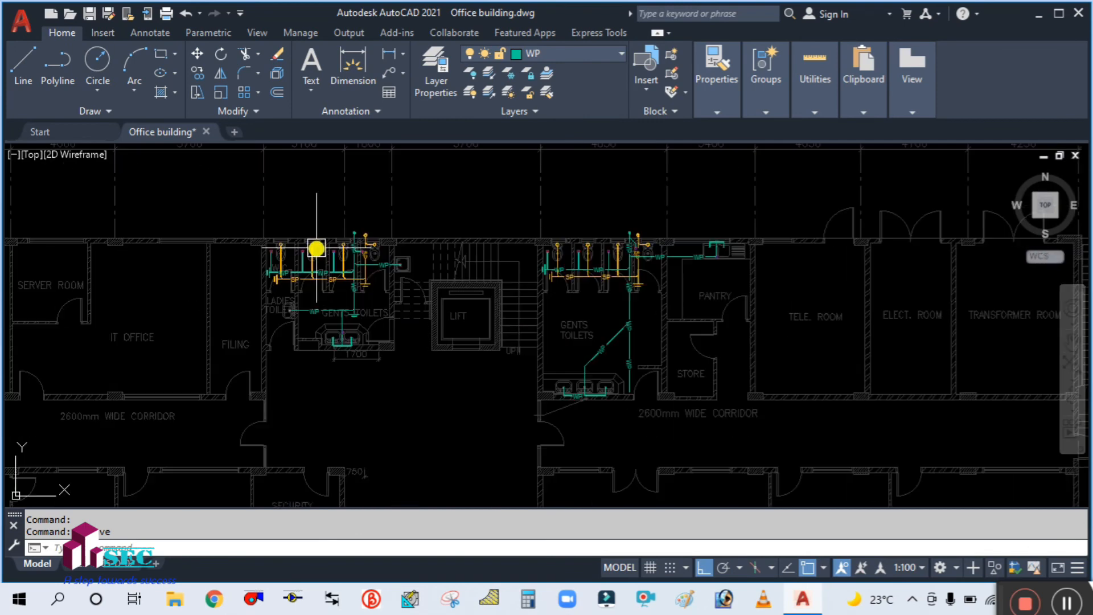
scroll(519, 310, up, 5)
scroll(503, 274, down, 3)
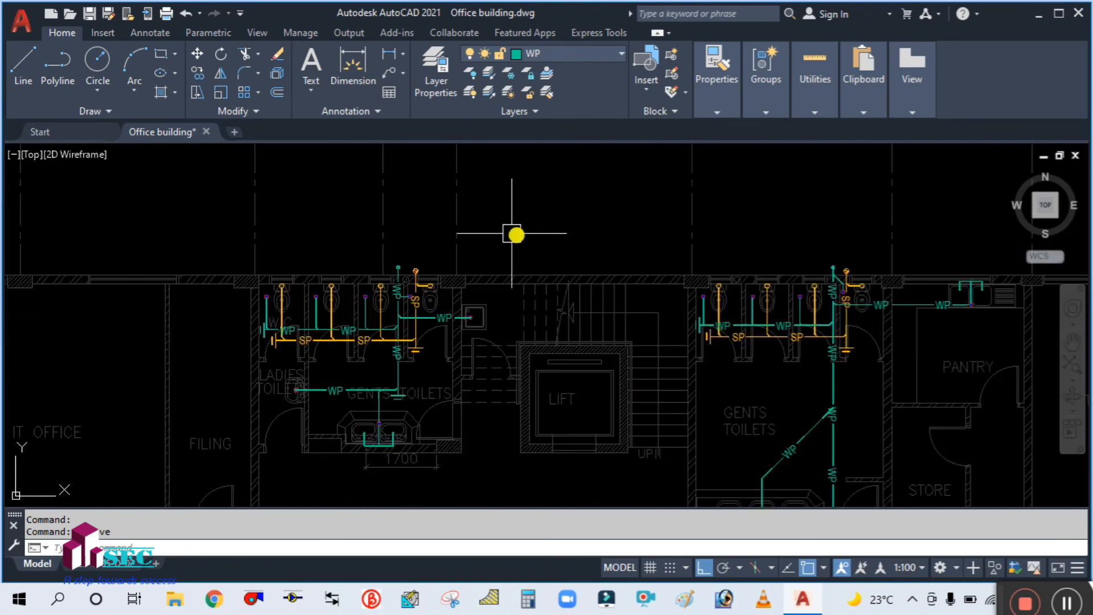
scroll(393, 274, up, 2)
scroll(422, 242, up, 4)
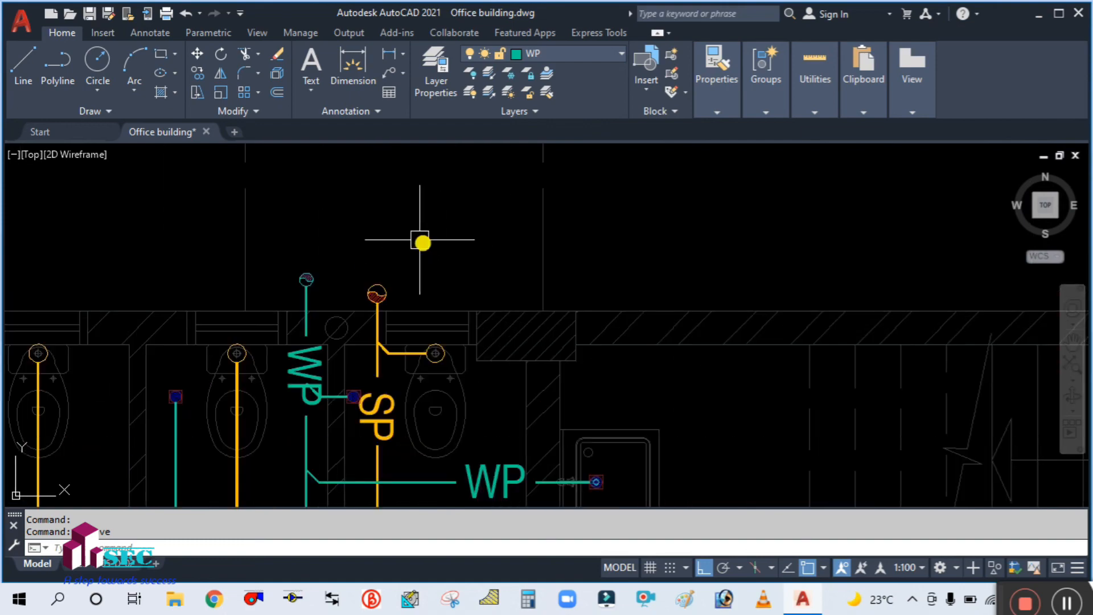
scroll(412, 234, down, 3)
scroll(405, 234, up, 5)
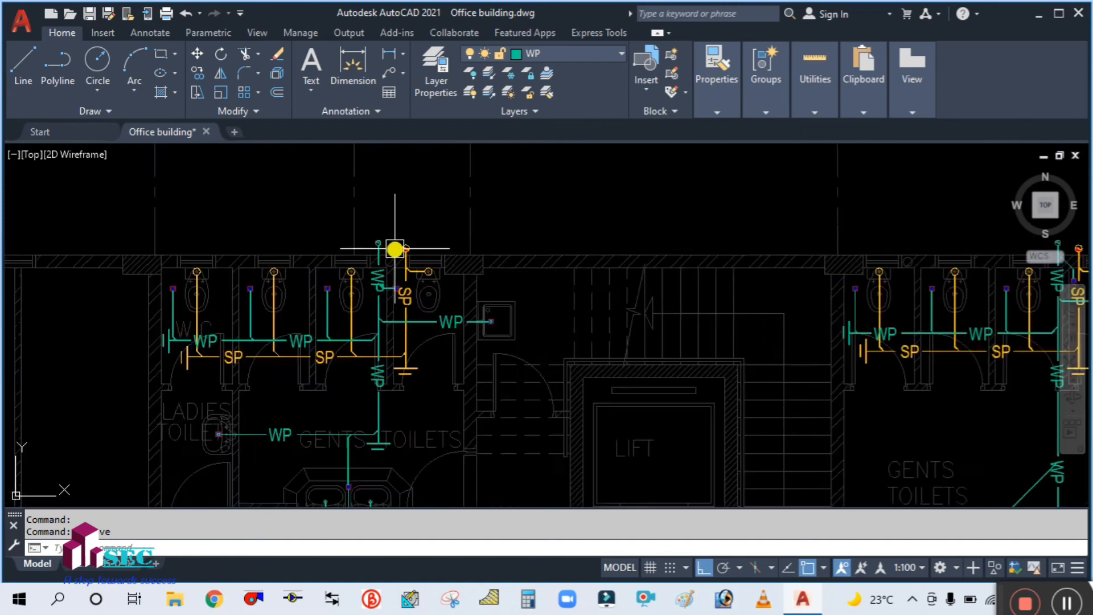
scroll(395, 234, down, 2)
scroll(395, 234, down, 3)
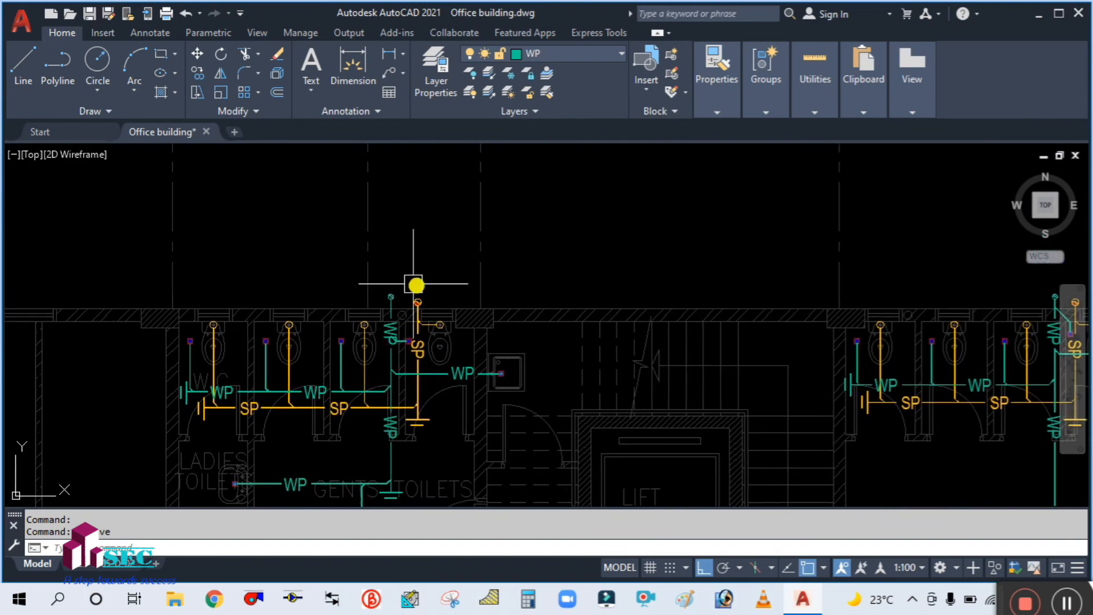
scroll(413, 283, up, 4)
scroll(416, 266, down, 4)
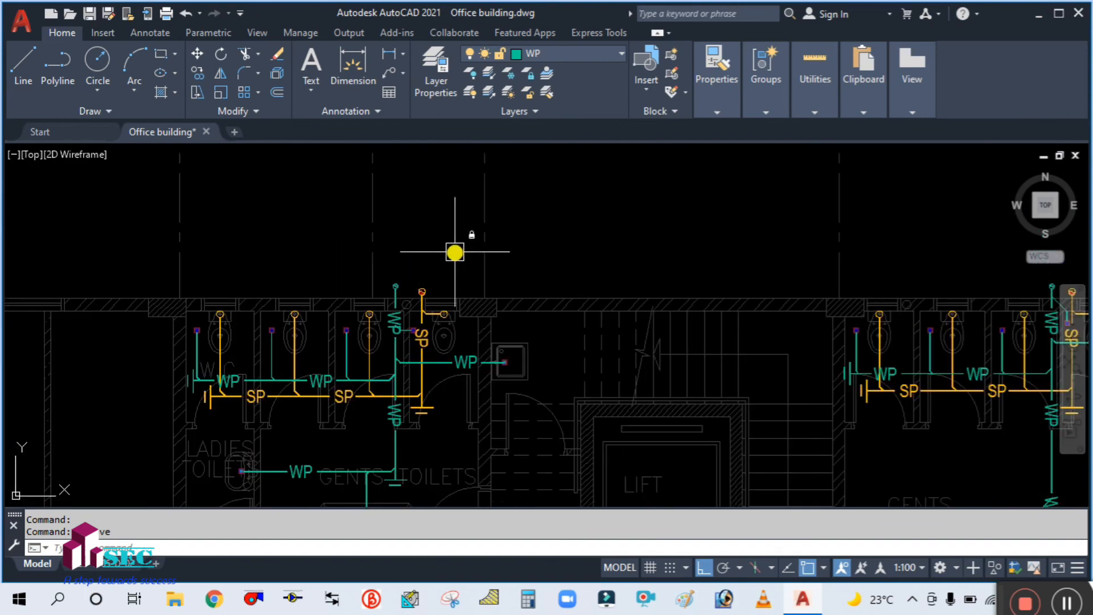
scroll(454, 251, down, 3)
scroll(693, 277, up, 4)
scroll(447, 268, down, 4)
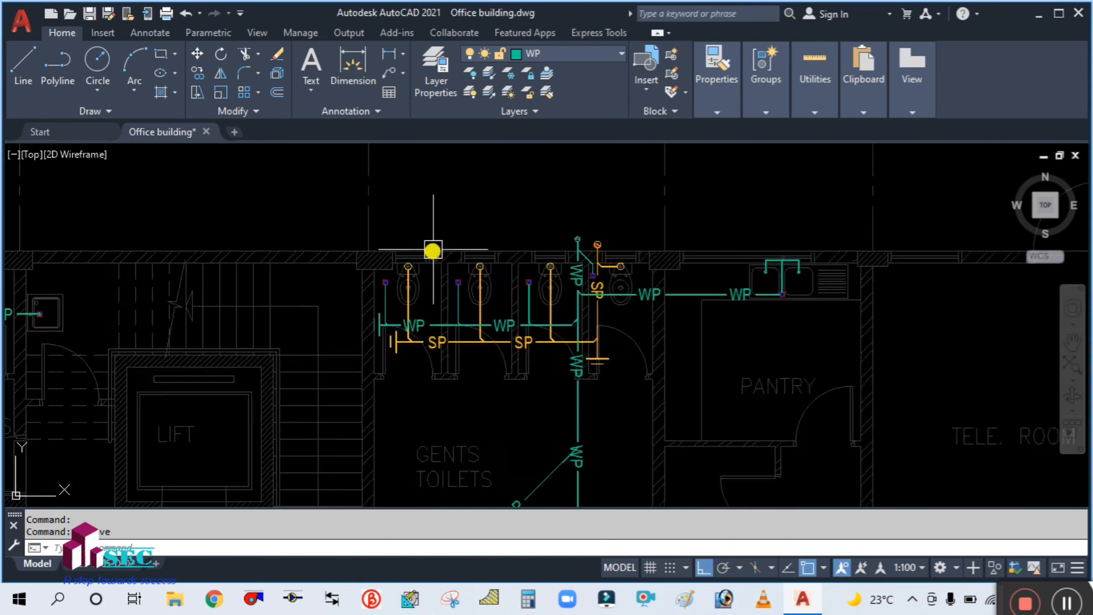
Step: Check the first floor toilets' stack positions against those on the ground floor layout
mouse_move(693, 343)
middle_down()
mouse_move(625, 325)
mouse_move(333, 315)
middle_up()
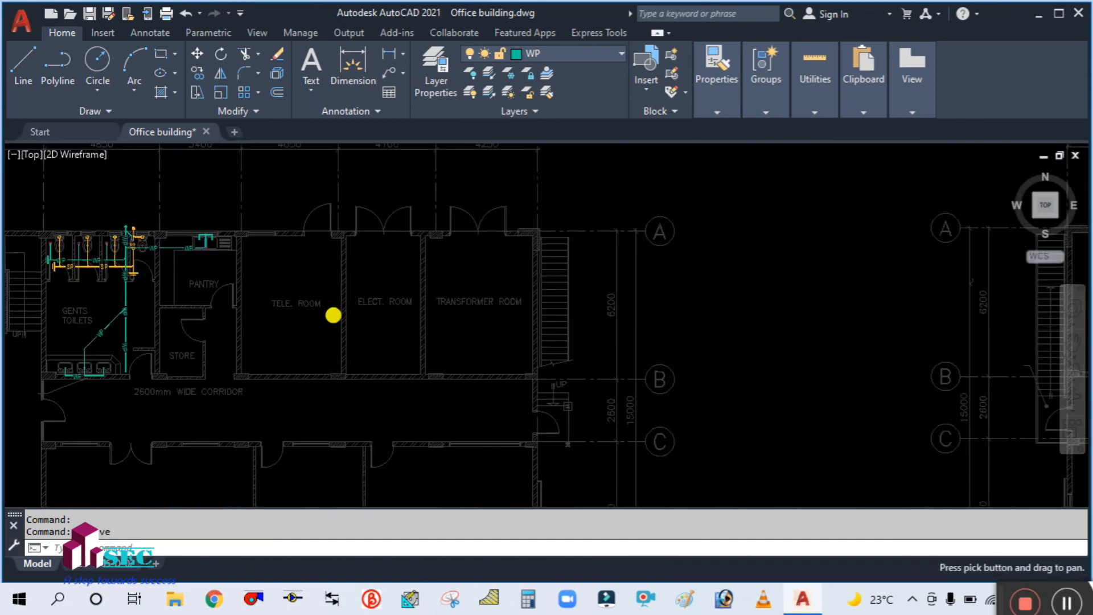
scroll(346, 313, down, 4)
scroll(906, 274, up, 5)
middle_drag(939, 273, 785, 273)
scroll(433, 316, up, 3)
scroll(594, 264, down, 5)
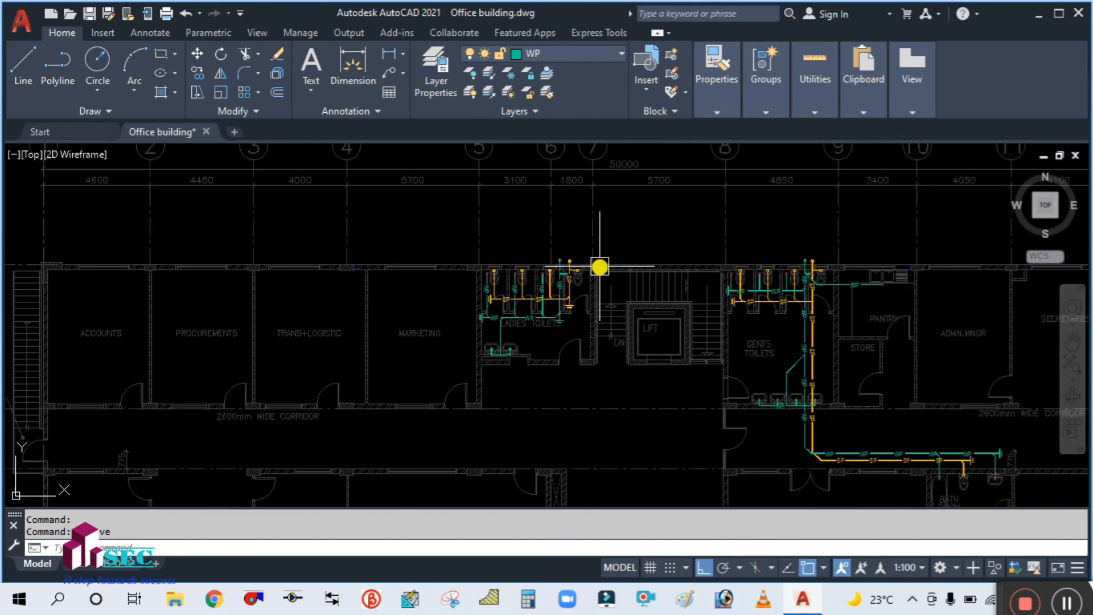
middle_drag(239, 296, 422, 300)
scroll(261, 288, up, 2)
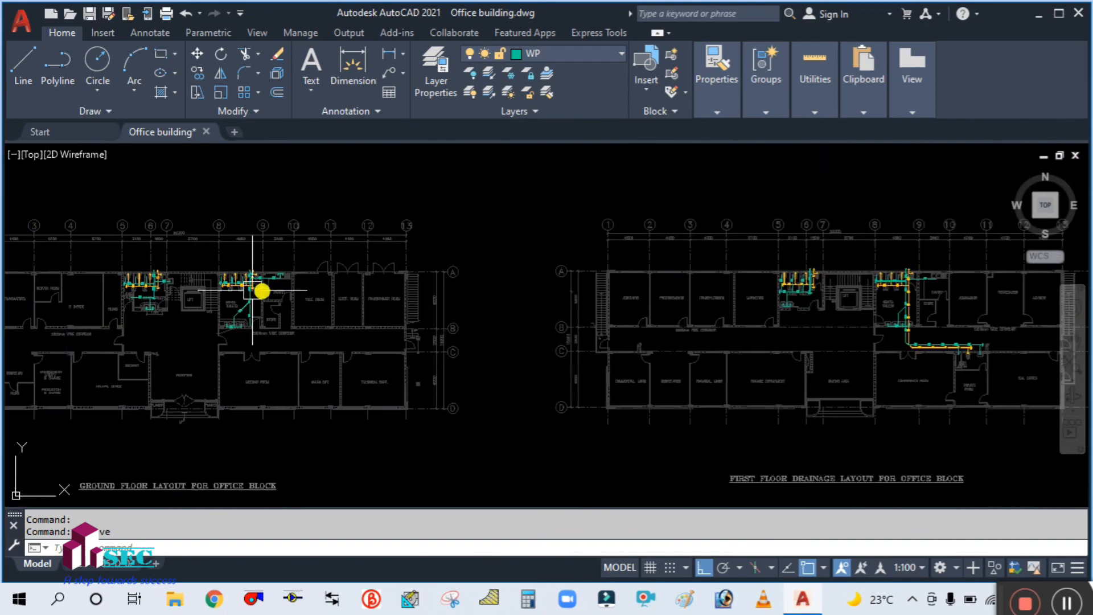
Step: Review the ground floor WP and SP layout across both toilet blocks, the pantry and the adjoining corridor
scroll(195, 286, up, 3)
middle_drag(195, 285, 468, 287)
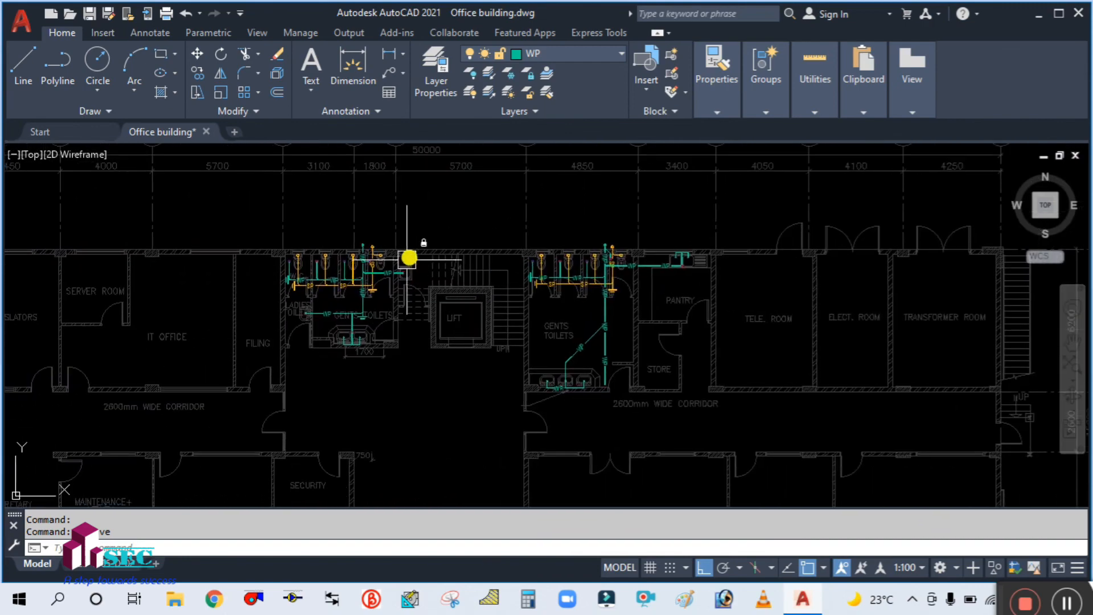
scroll(439, 252, down, 3)
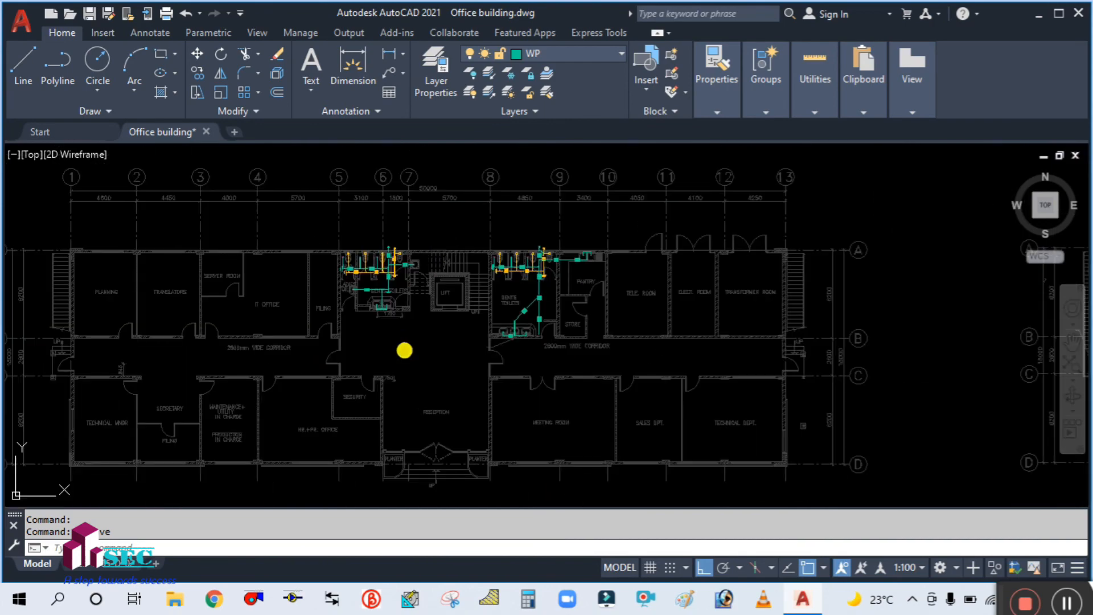
scroll(371, 280, up, 5)
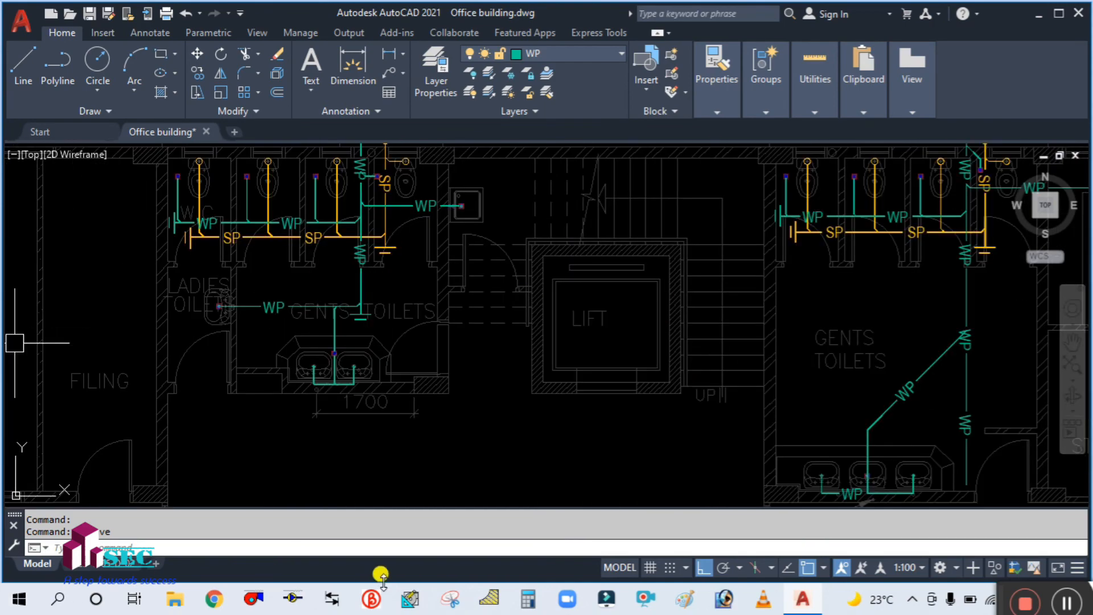
scroll(258, 316, up, 5)
scroll(309, 295, down, 8)
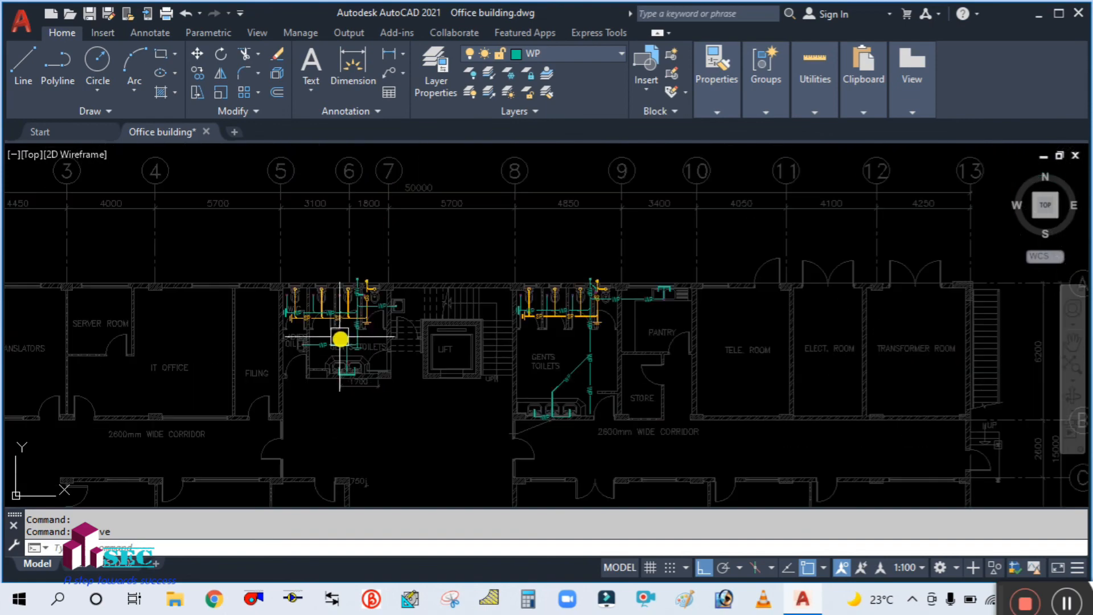
scroll(341, 336, up, 5)
scroll(244, 396, up, 2)
middle_drag(281, 450, 364, 306)
scroll(364, 306, down, 2)
scroll(364, 305, down, 4)
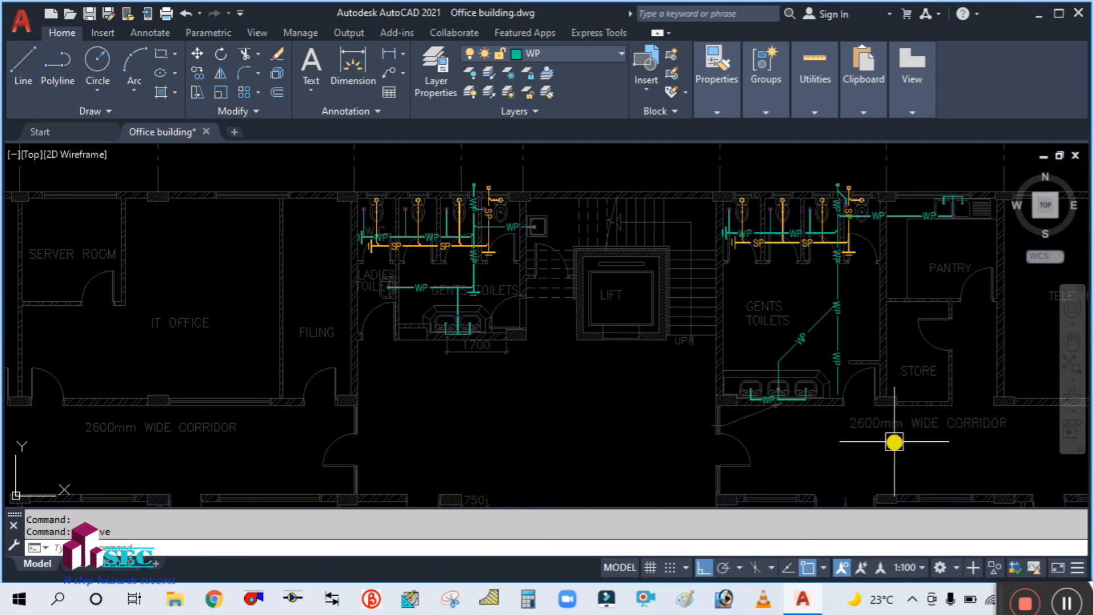
middle_drag(894, 442, 644, 392)
middle_drag(692, 405, 629, 375)
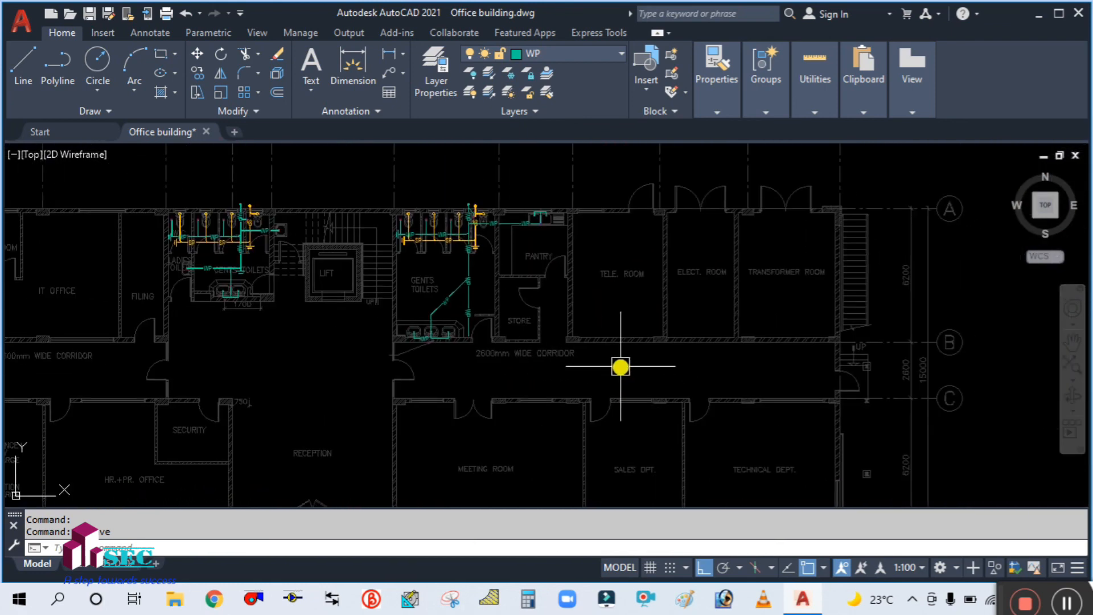
scroll(398, 210, up, 4)
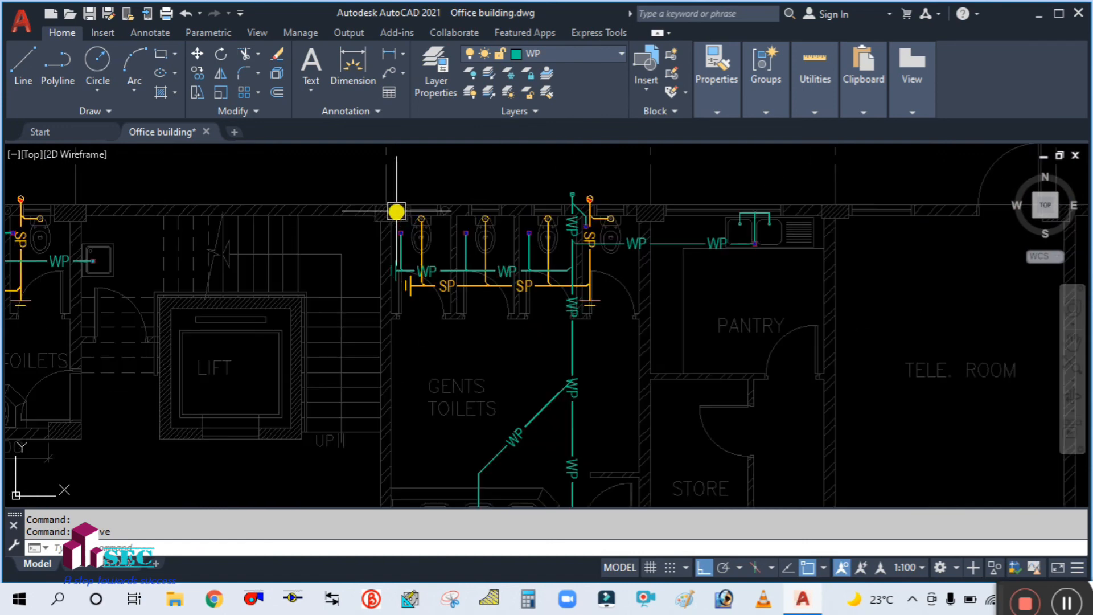
middle_drag(403, 309, 658, 323)
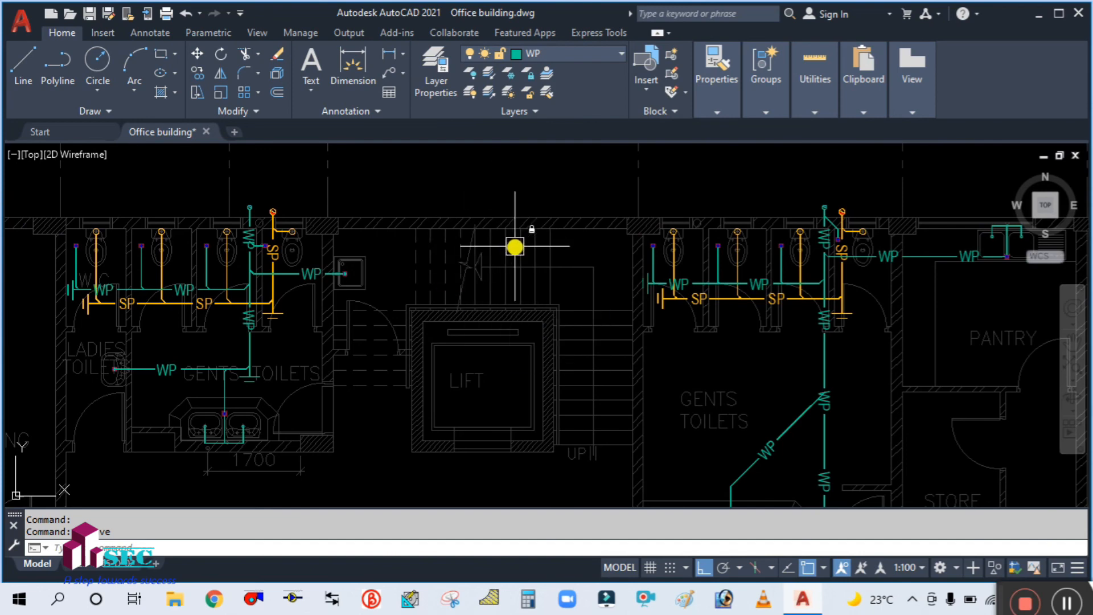
scroll(515, 247, down, 3)
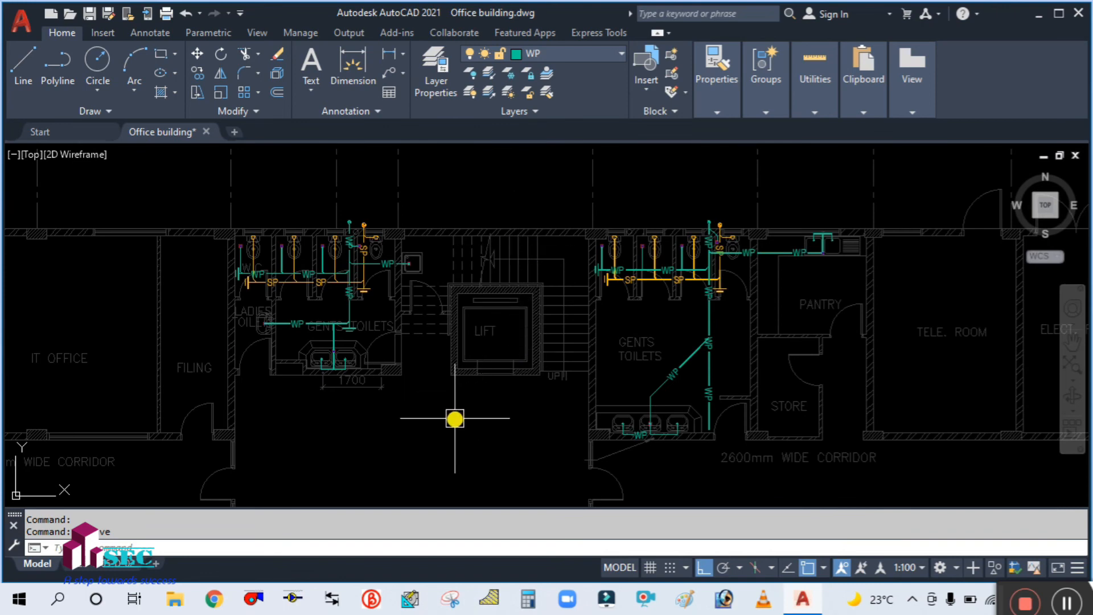
scroll(444, 374, down, 5)
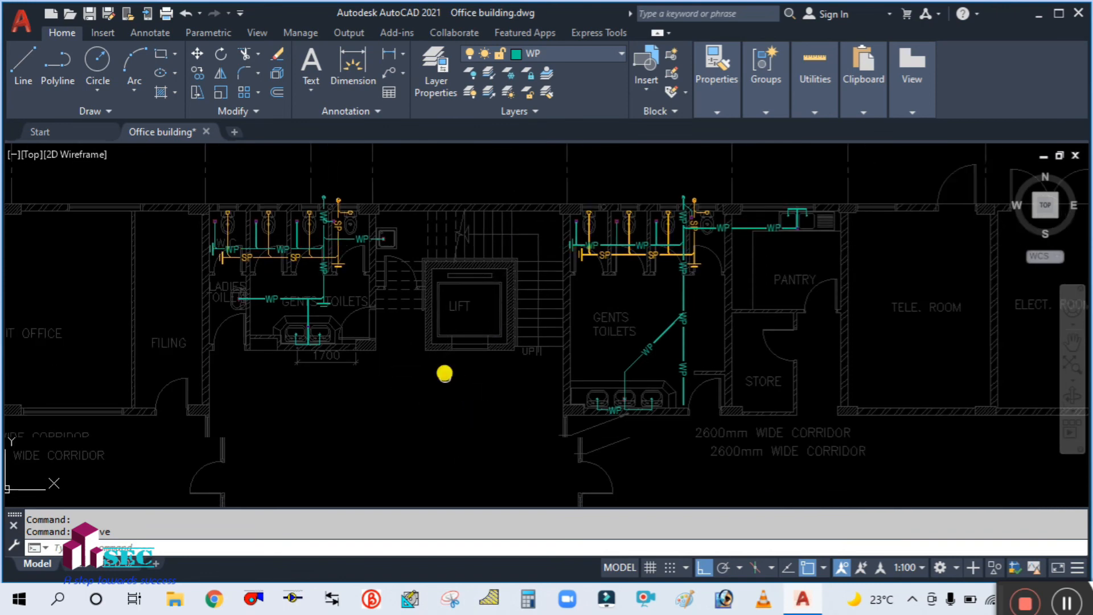
scroll(455, 356, up, 2)
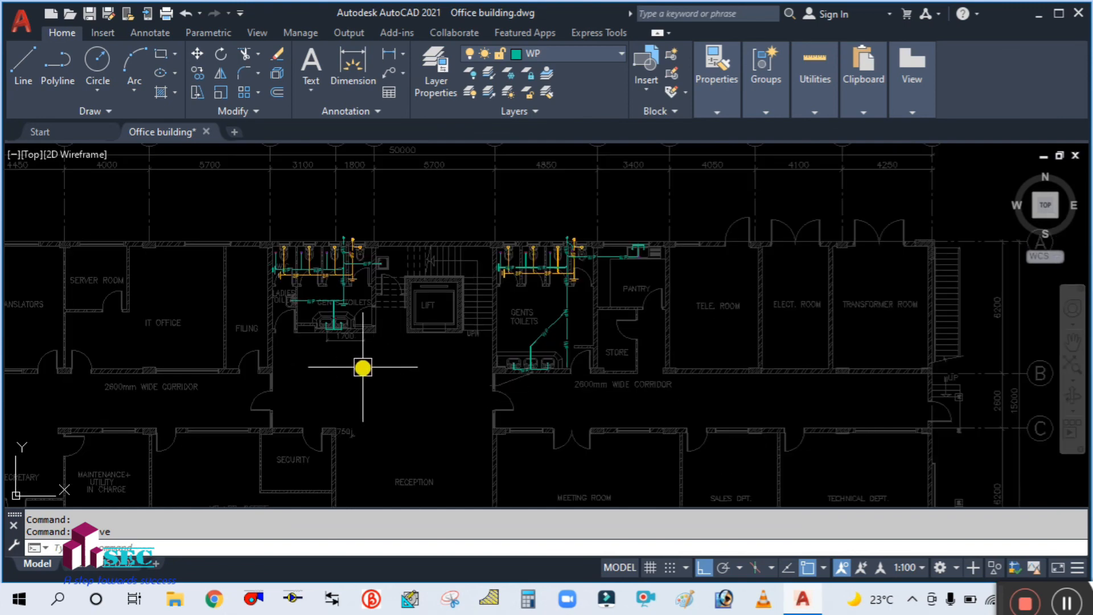
middle_drag(380, 368, 550, 347)
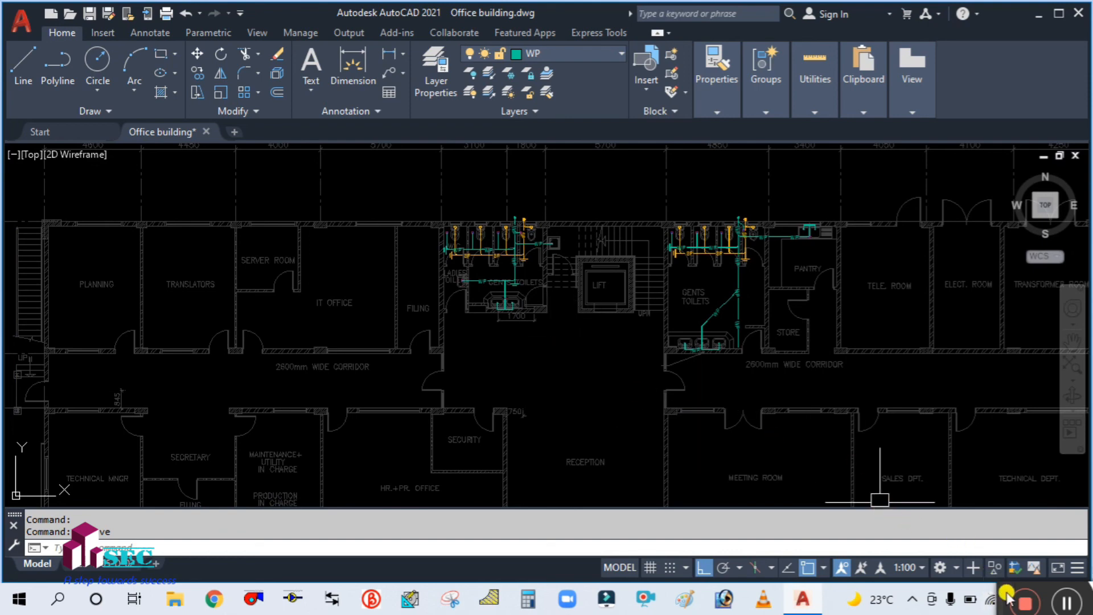
drag(1000, 587, 857, 494)
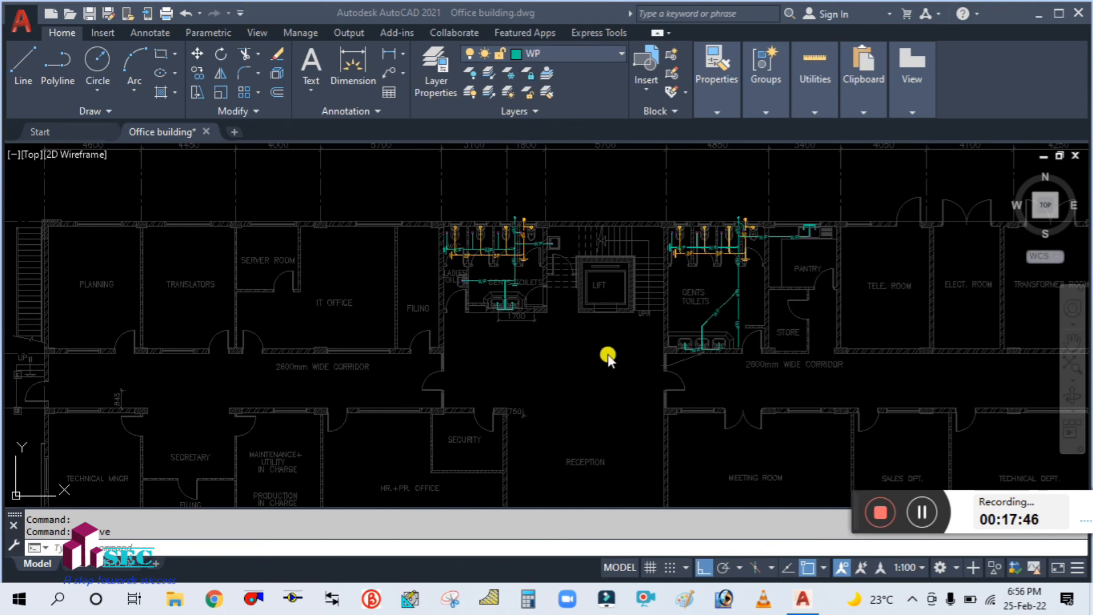
scroll(604, 281, up, 2)
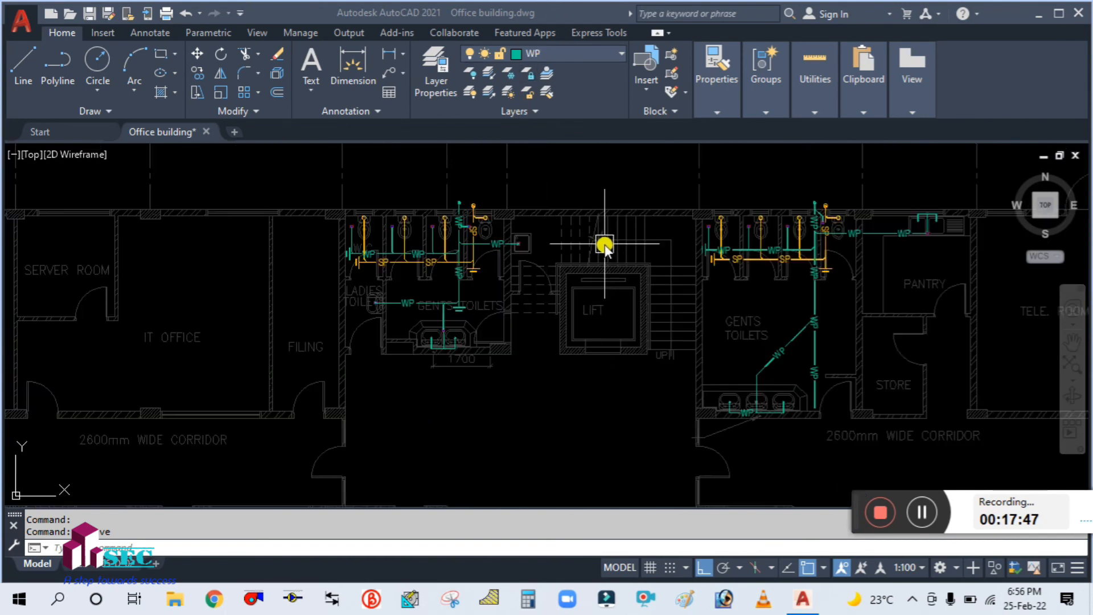
click(616, 390)
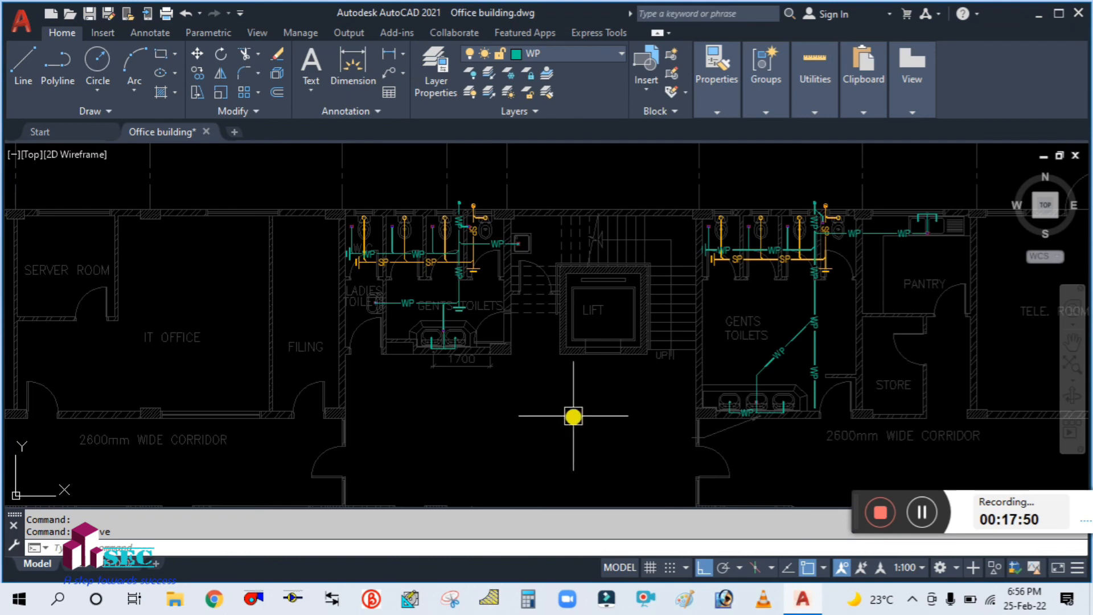